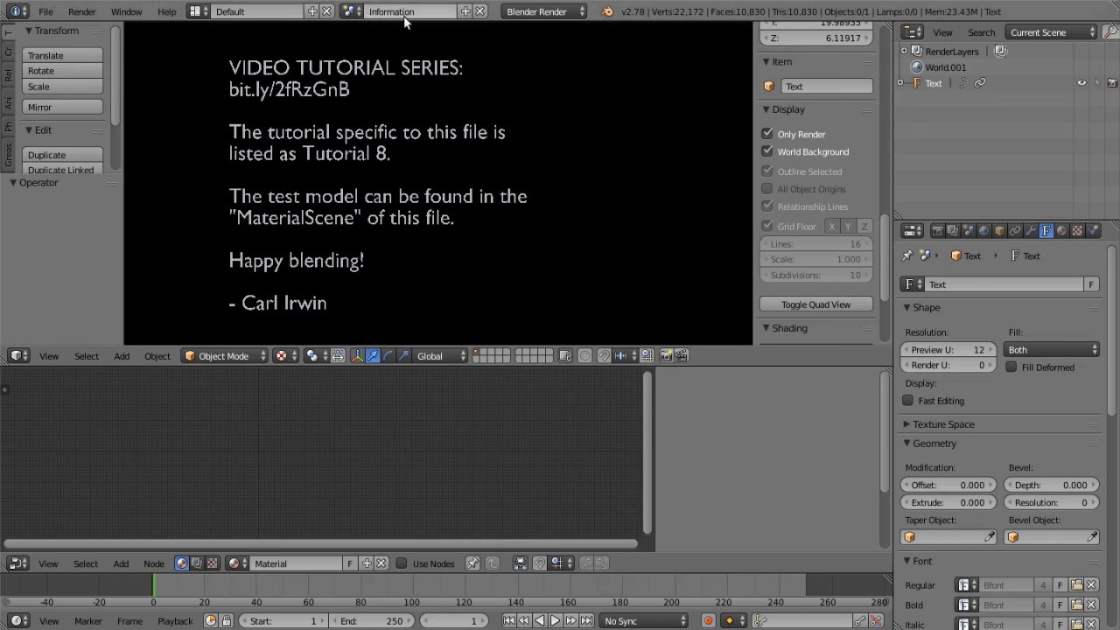
Switch to the MaterialScene scene, frame the Suzanne test model more closely and enlarge the node editor
left_click(351, 12)
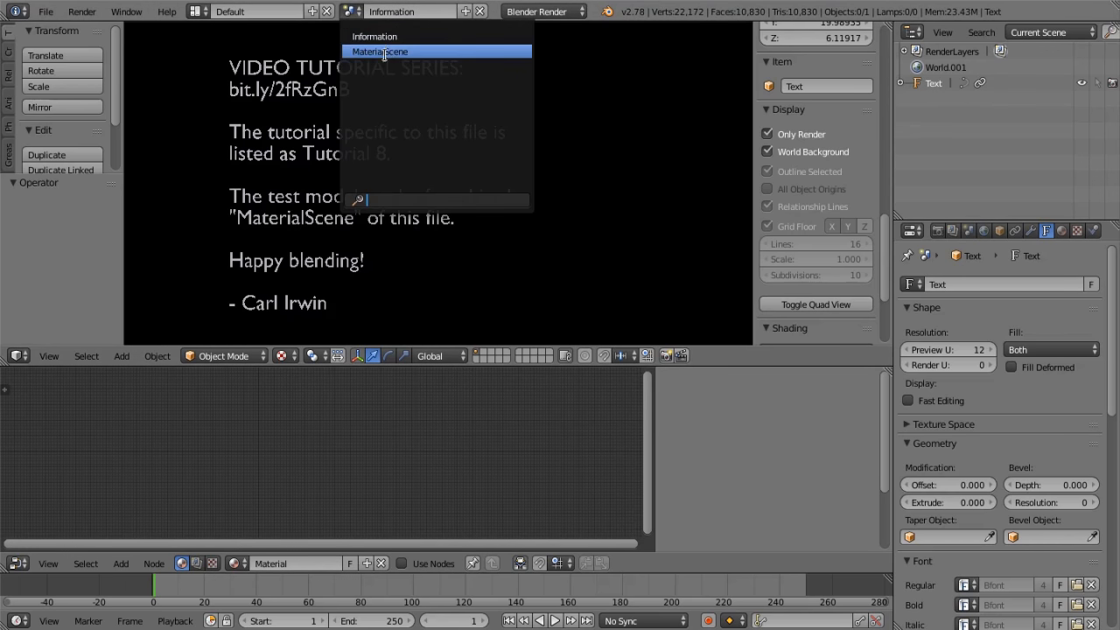
left_click(384, 53)
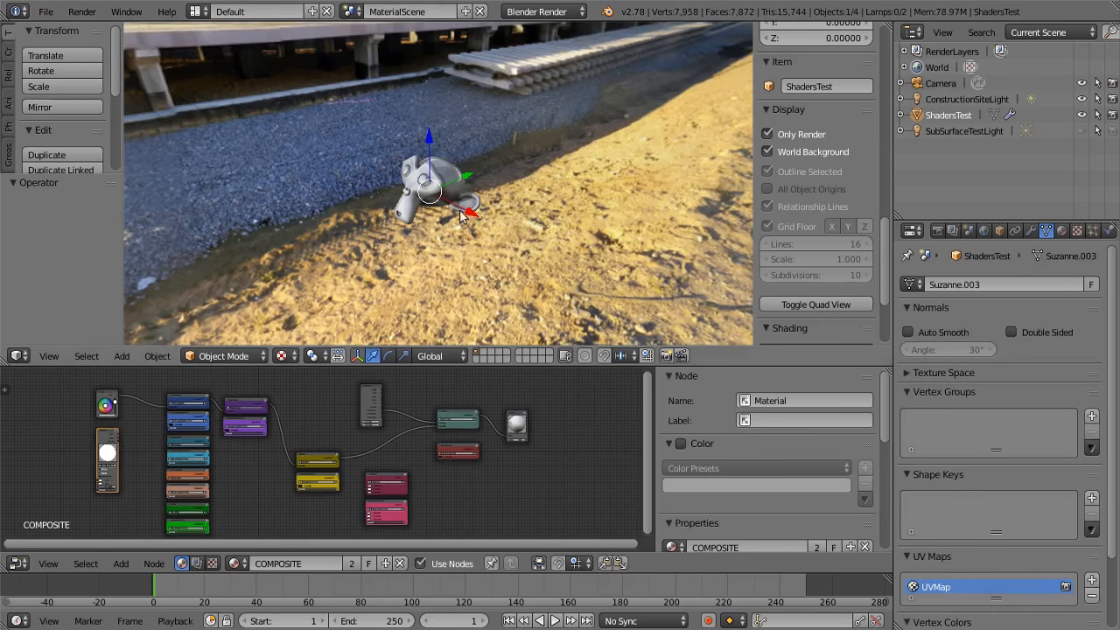
middle_click_drag(511, 227, 341, 333)
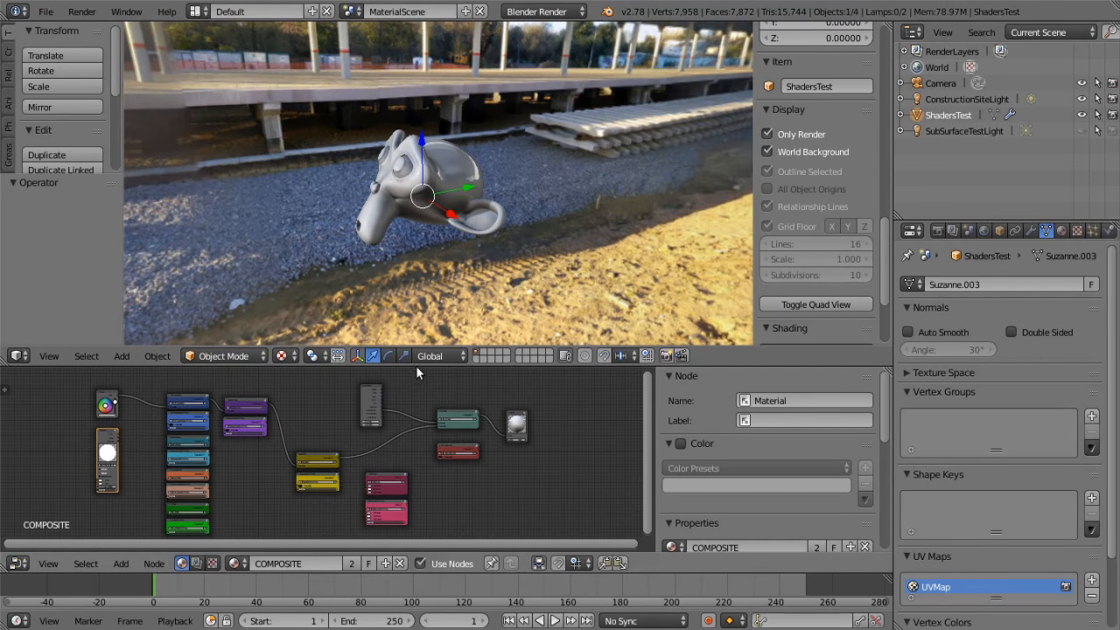
left_click_drag(418, 346, 411, 252)
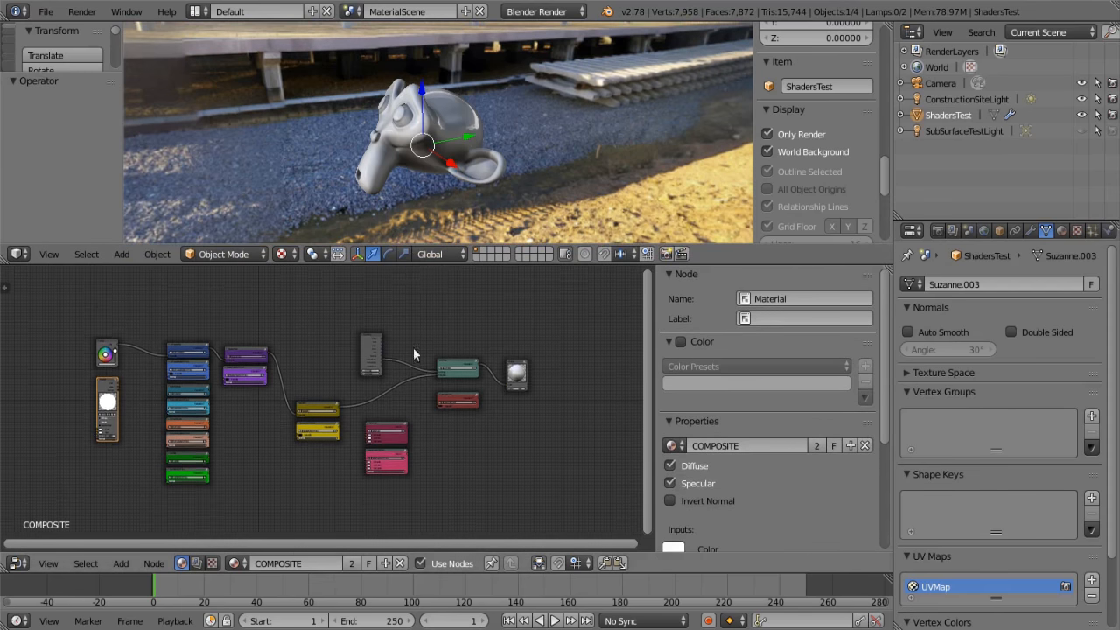
Examine the Diffuse Lighting, Reflection, Refraction and Car Paint node groups and their NORMAL variants in the COMPOSITE material
scroll(411, 391, "up", 4)
middle_click_drag(415, 394, 444, 390)
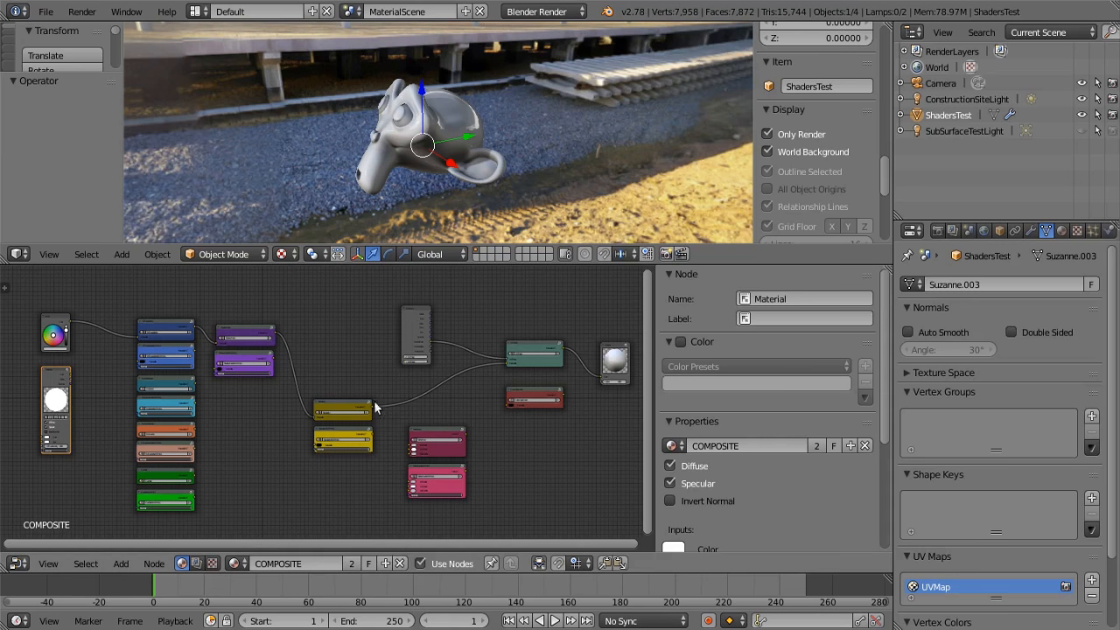
scroll(245, 421, "up", 5)
middle_click_drag(203, 387, 428, 443)
scroll(424, 441, "up", 9)
scroll(435, 440, "up", 4)
middle_click_drag(464, 385, 449, 418)
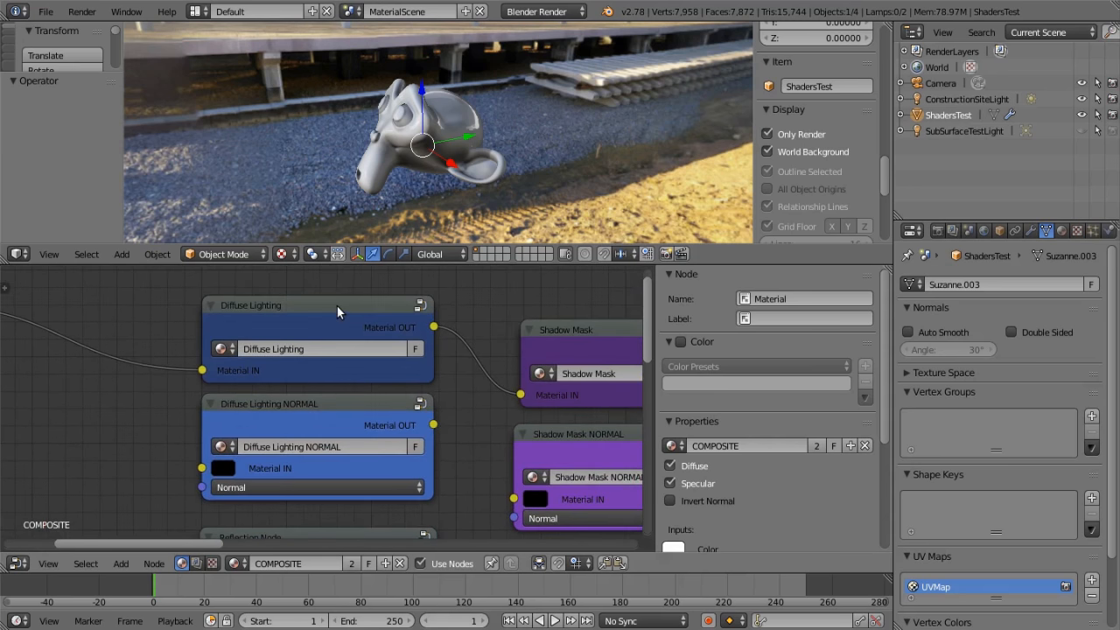
middle_click_drag(444, 475, 423, 297)
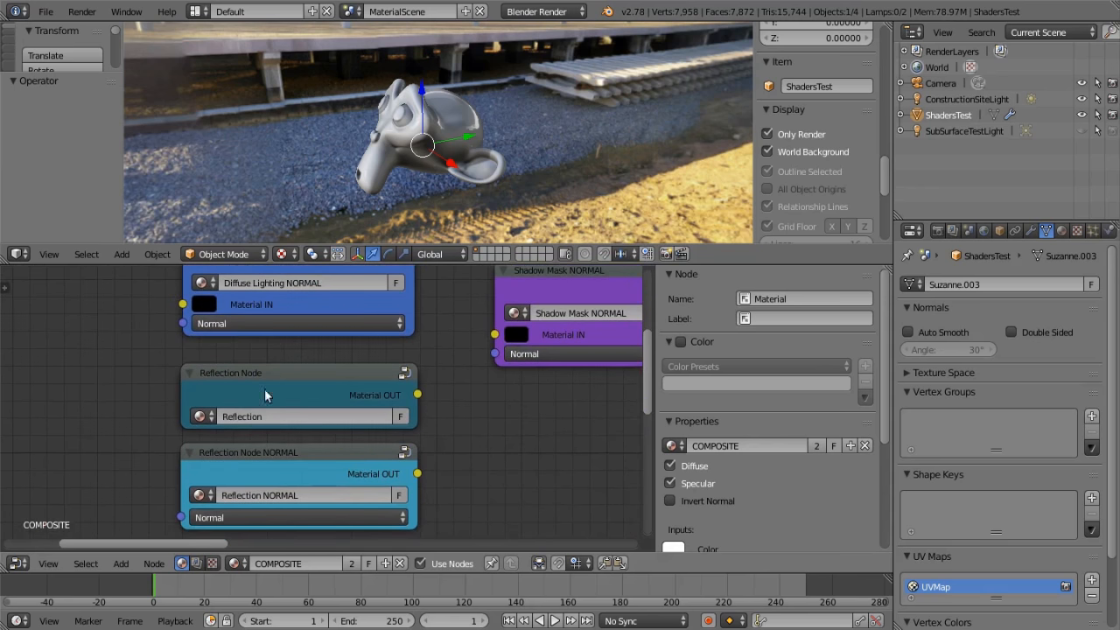
middle_click_drag(464, 455, 472, 286)
mouse_move(493, 488)
middle_mouse_down()
mouse_move(507, 358)
mouse_move(500, 308)
middle_mouse_up()
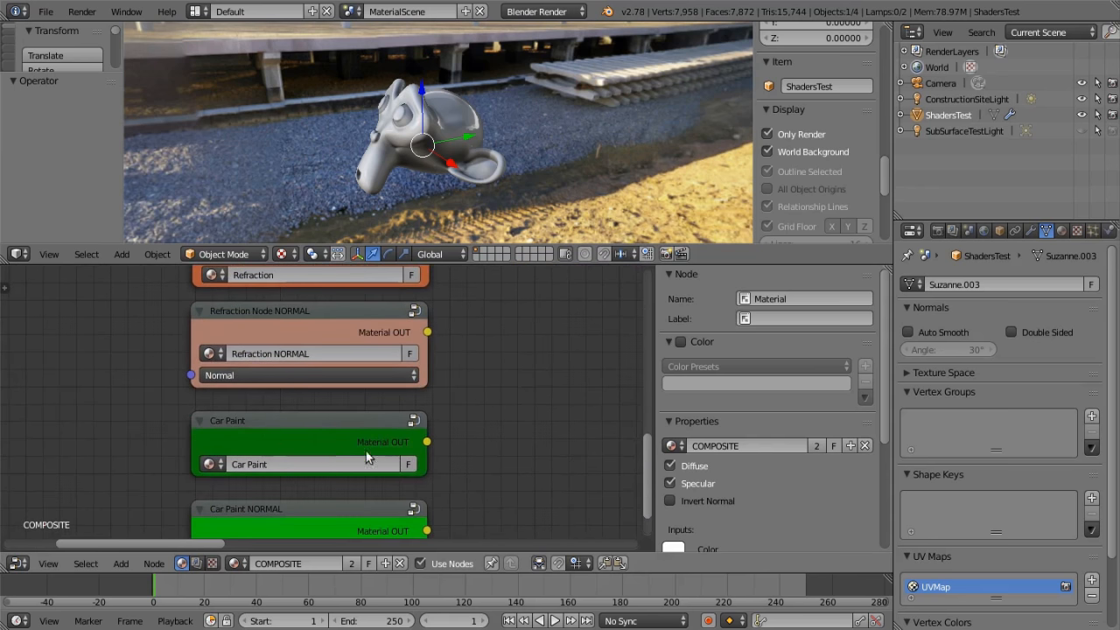
middle_click_drag(477, 458, 478, 422)
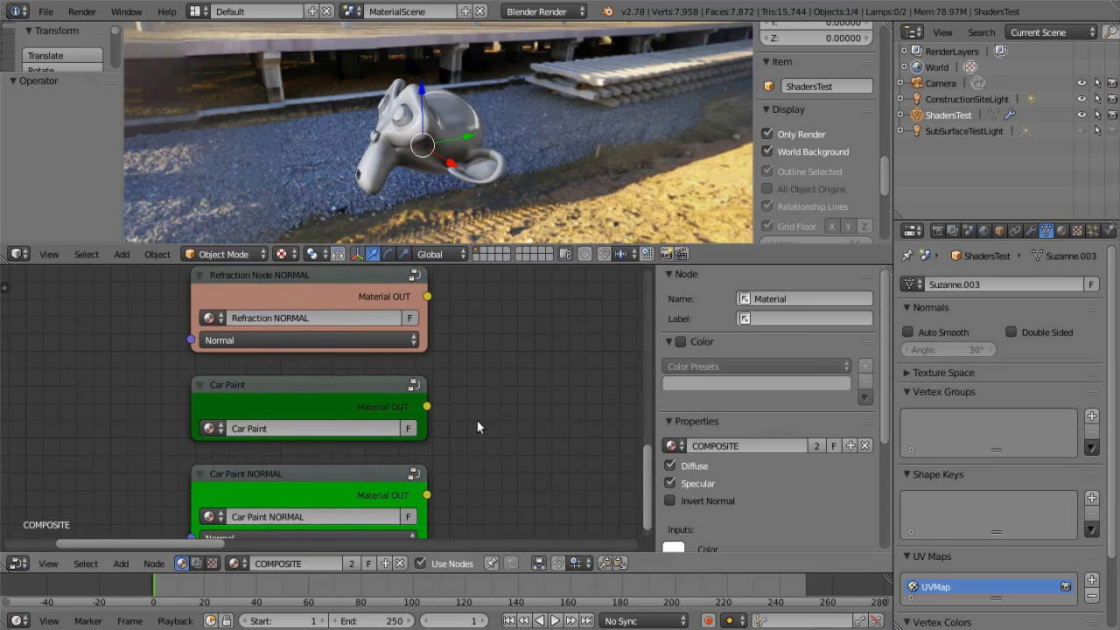
Examine the Shadow Mask, Specularity, SubSurface, Color Adjustment and AO Mask node groups in the COMPOSITE material
scroll(466, 482, "down", 3)
mouse_move(469, 481)
middle_mouse_down()
mouse_move(475, 447)
mouse_move(335, 296)
mouse_move(218, 517)
middle_mouse_up()
mouse_move(432, 418)
middle_mouse_down()
mouse_move(423, 463)
mouse_move(366, 313)
middle_mouse_up()
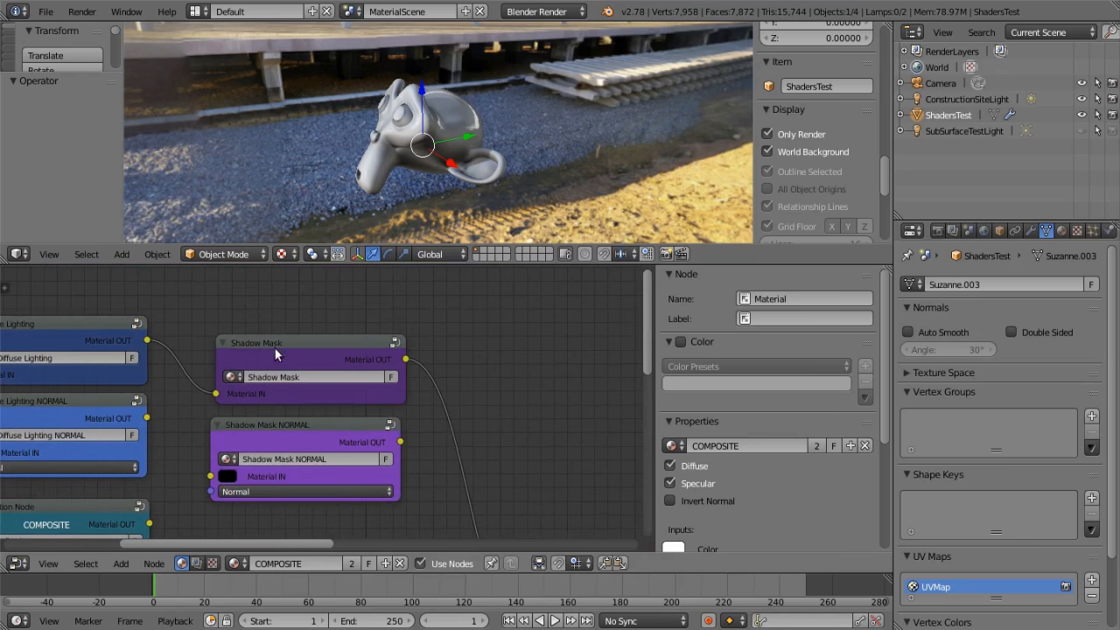
middle_click_drag(296, 325, 296, 457)
scroll(297, 451, "down", 5)
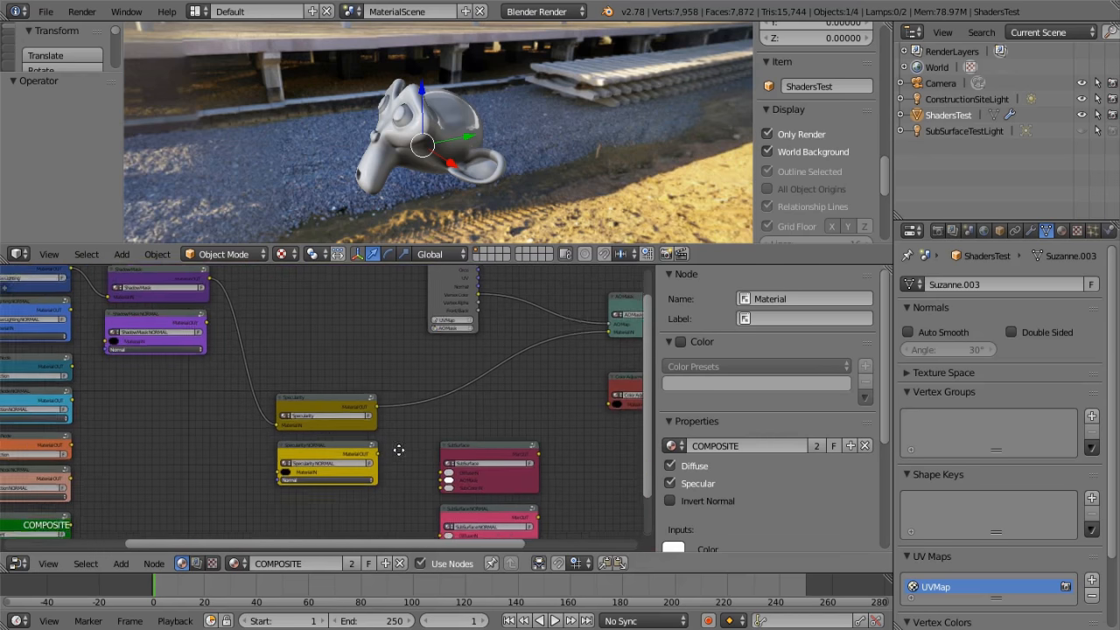
middle_click_drag(513, 367, 320, 318)
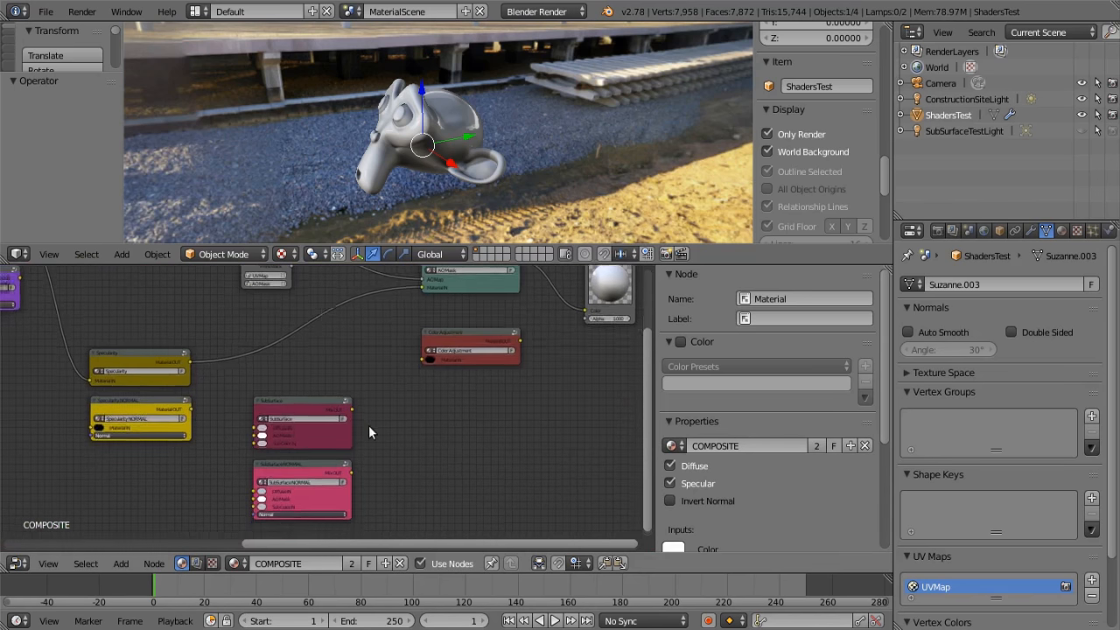
scroll(315, 420, "up", 2)
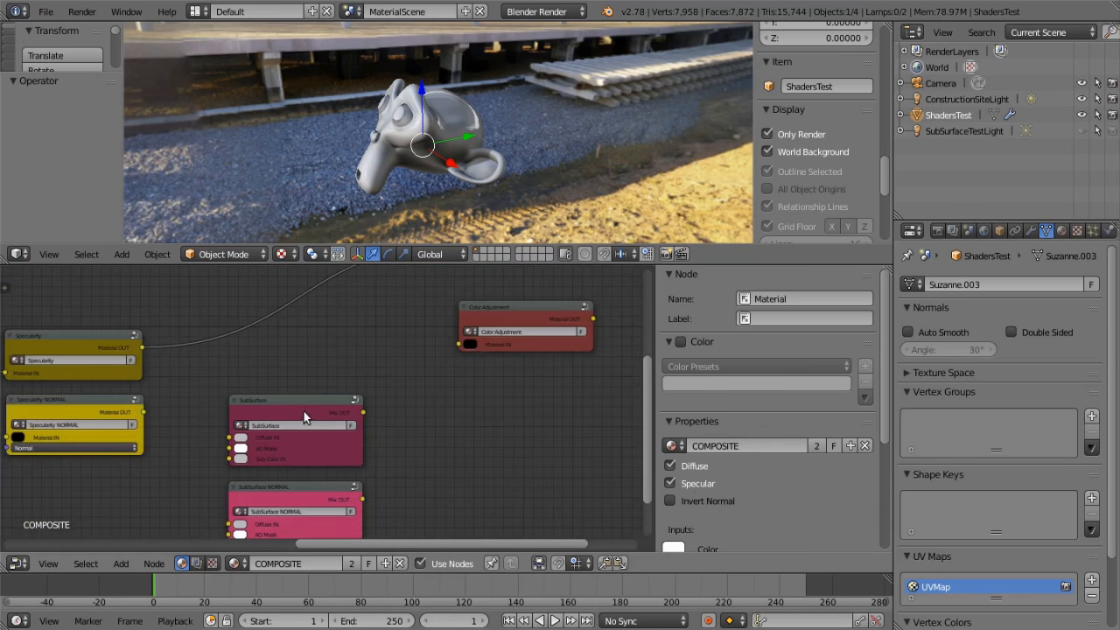
middle_click_drag(510, 402, 345, 507)
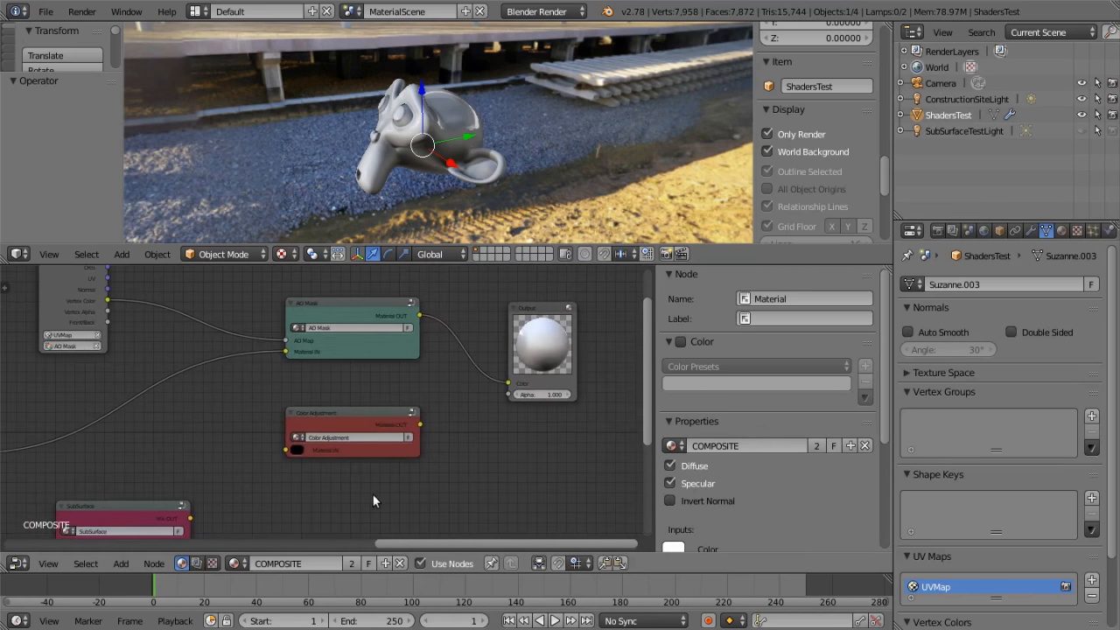
scroll(350, 455, "up", 1)
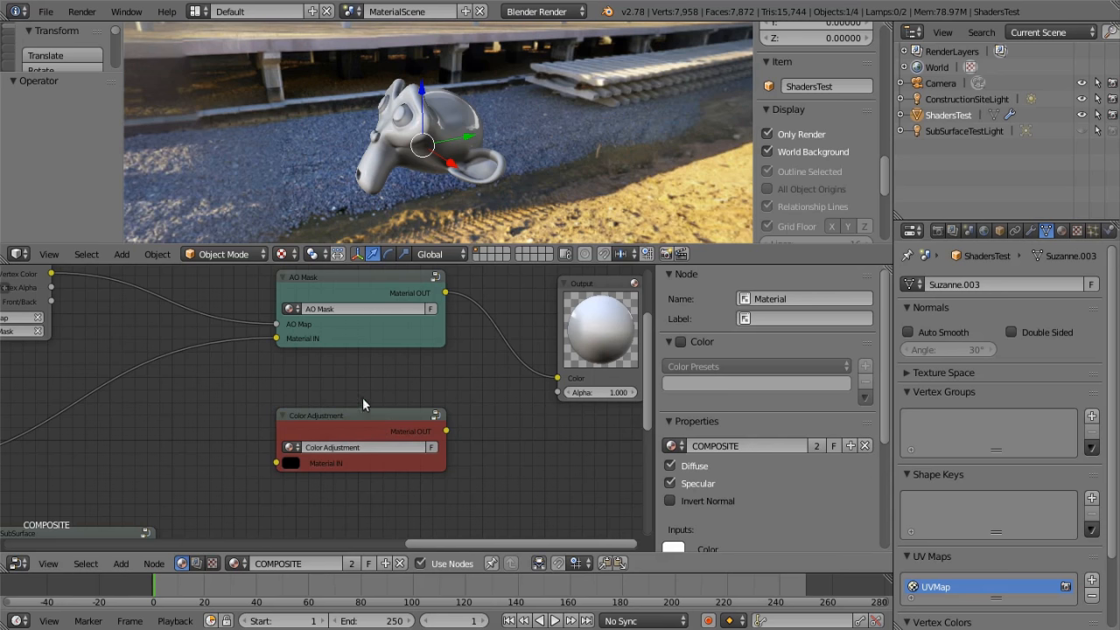
middle_click_drag(391, 391, 376, 458)
scroll(368, 459, "up", 1)
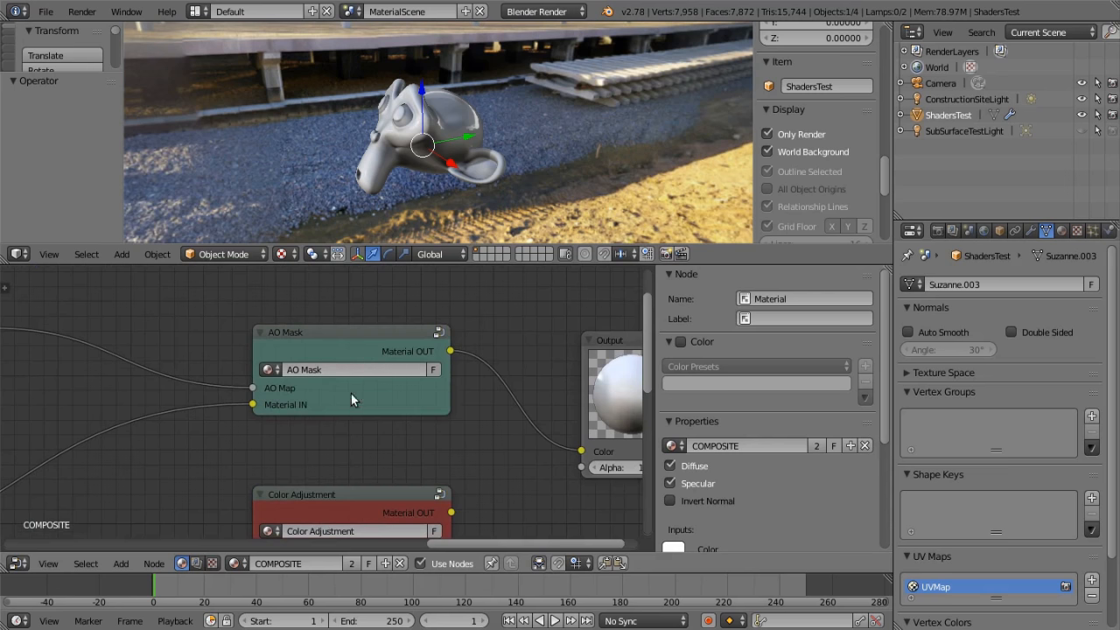
Open the AO Mask node group, inspect its RGB Curves and Mix nodes, and return to the COMPOSITE node tree
scroll(344, 389, "down", 2)
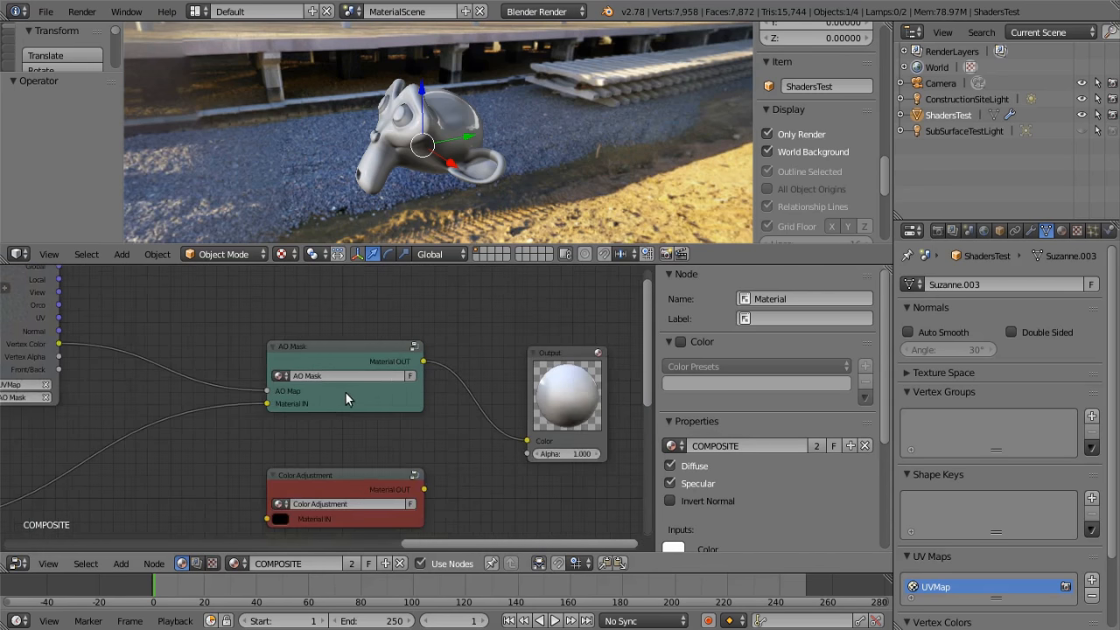
middle_click_drag(342, 414, 439, 425)
scroll(433, 429, "up", 3)
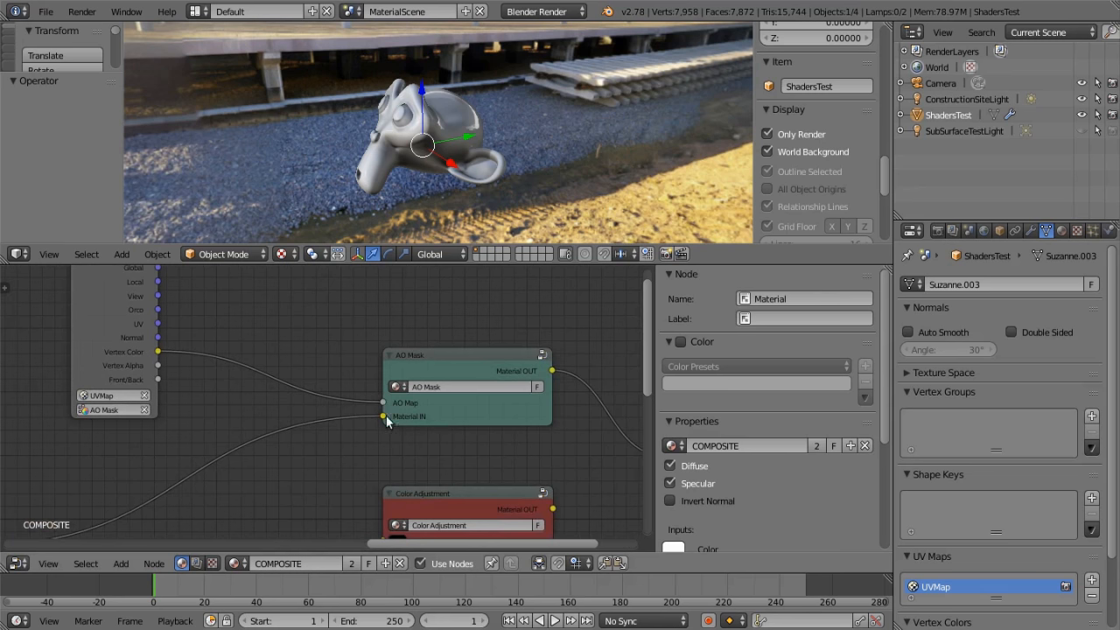
middle_click_drag(542, 442, 405, 456)
left_click(343, 372)
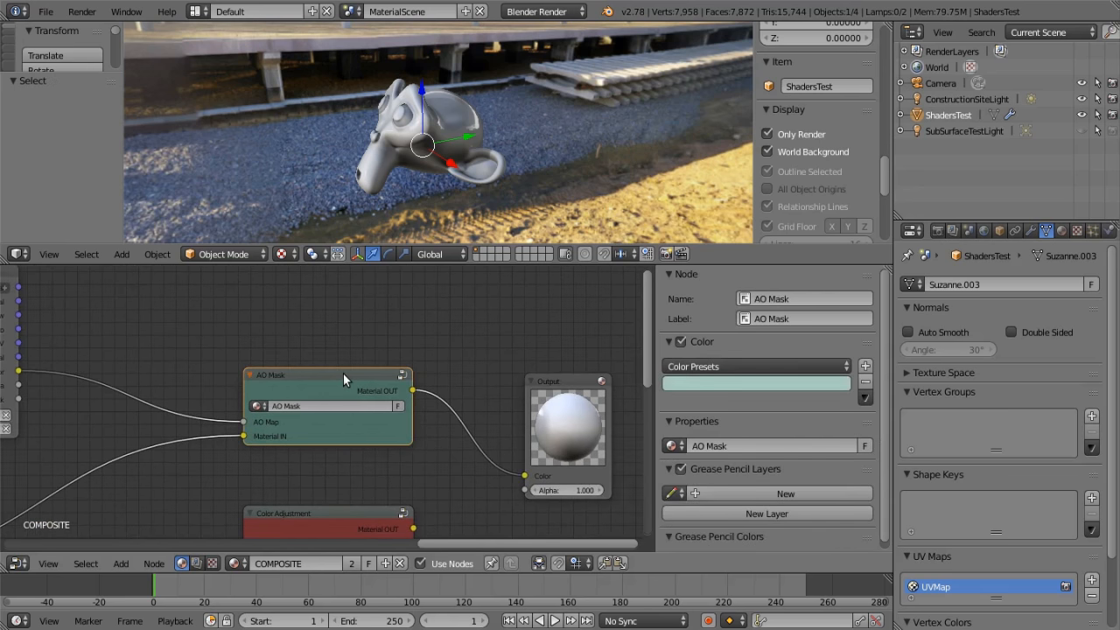
key("Tab")
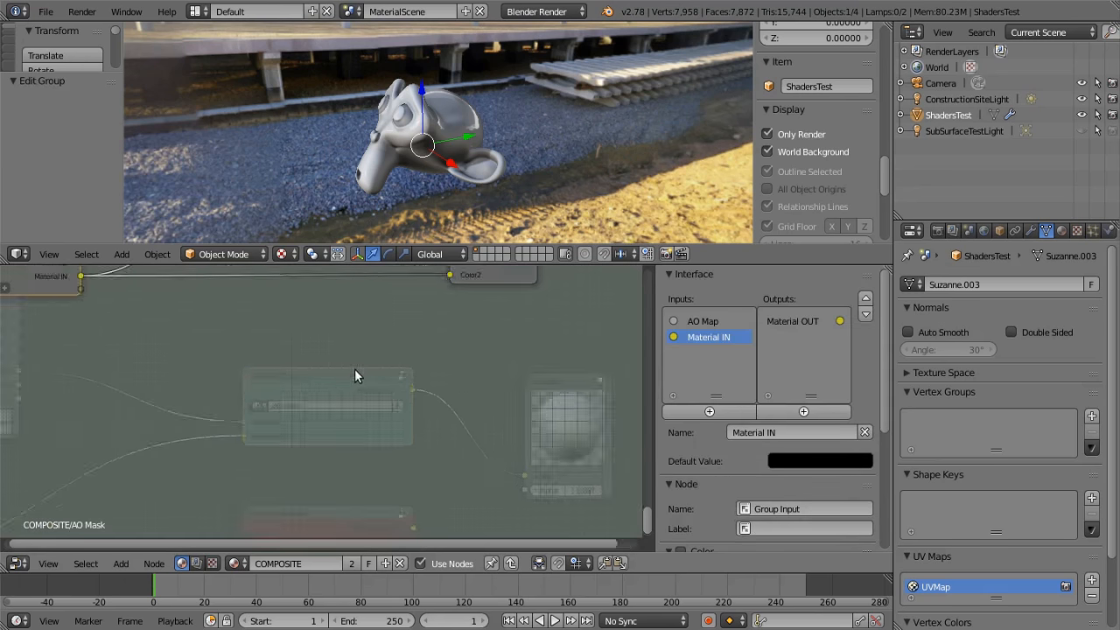
middle_click_drag(353, 393, 343, 504)
scroll(292, 480, "up", 3)
scroll(346, 504, "up", 1)
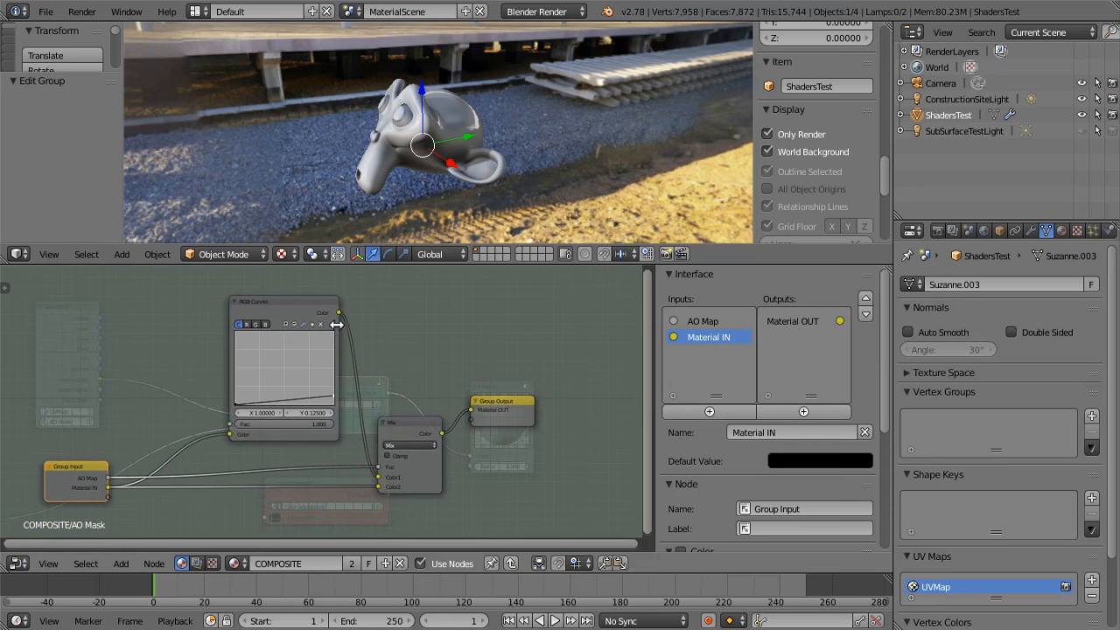
scroll(325, 333, "up", 1)
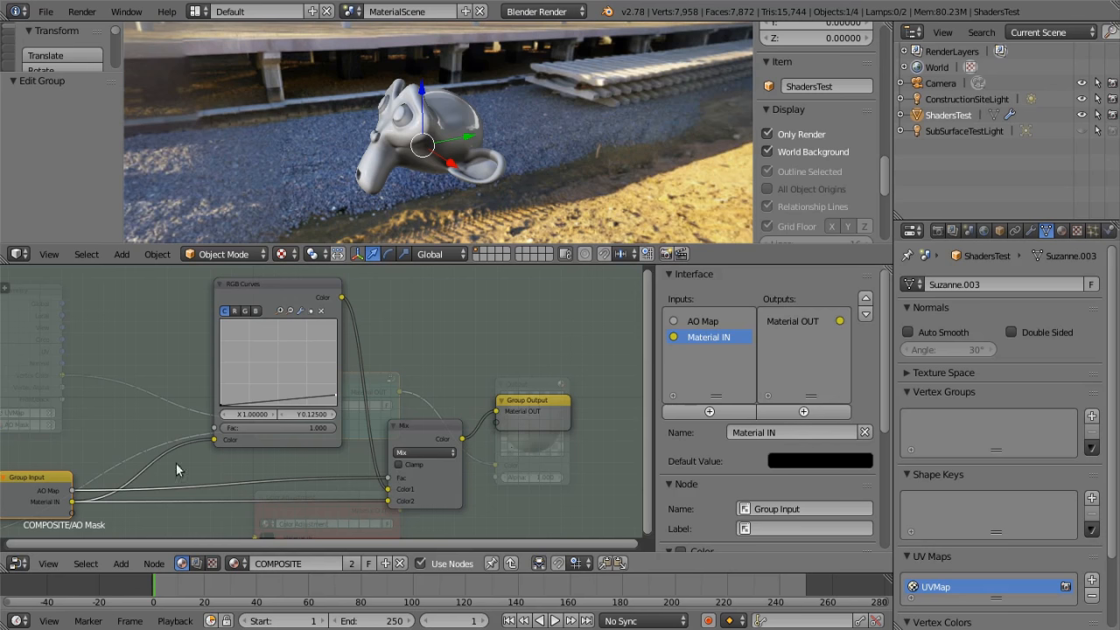
scroll(198, 433, "down", 1)
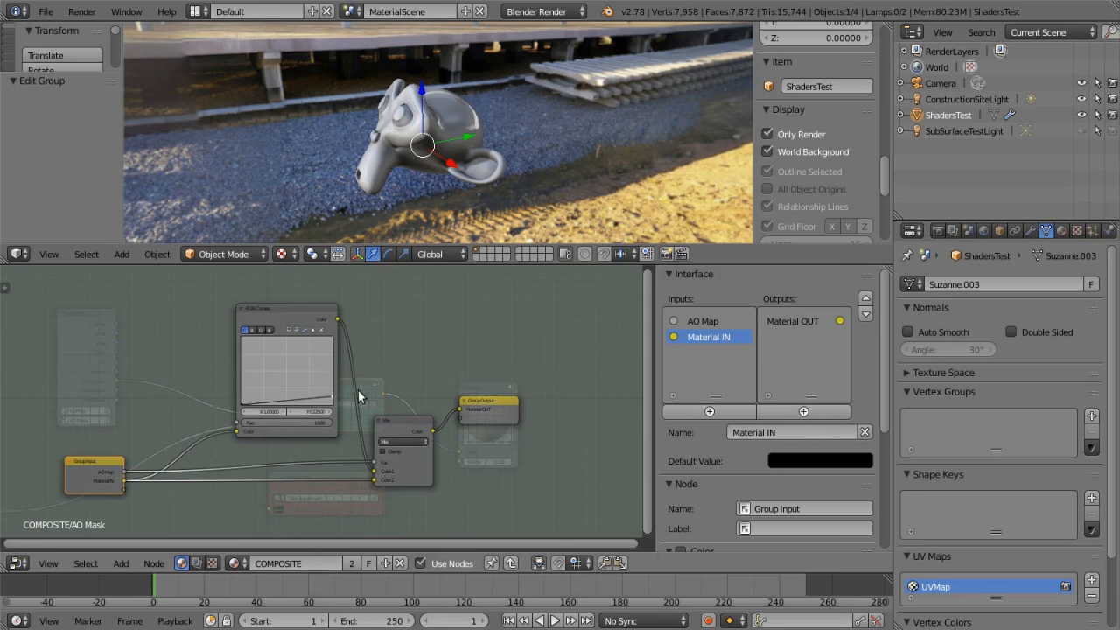
key("Tab")
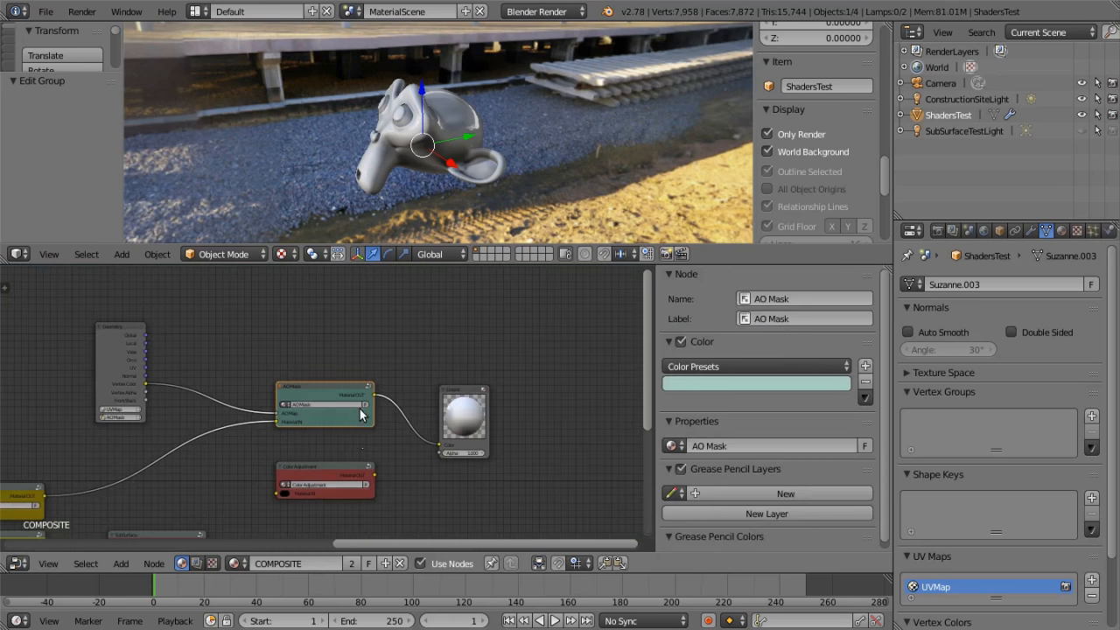
Compare the inputs of the Diffuse Lighting node group with those of its NORMAL variant
middle_click_drag(360, 449, 583, 441)
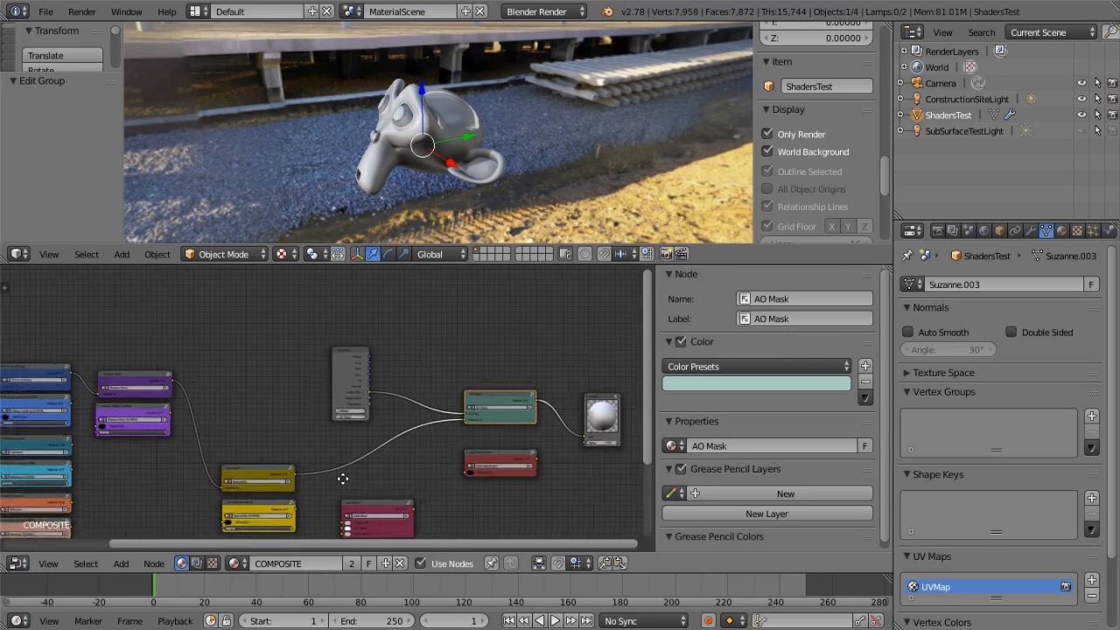
middle_click_drag(300, 472, 513, 412)
middle_click_drag(387, 408, 397, 389)
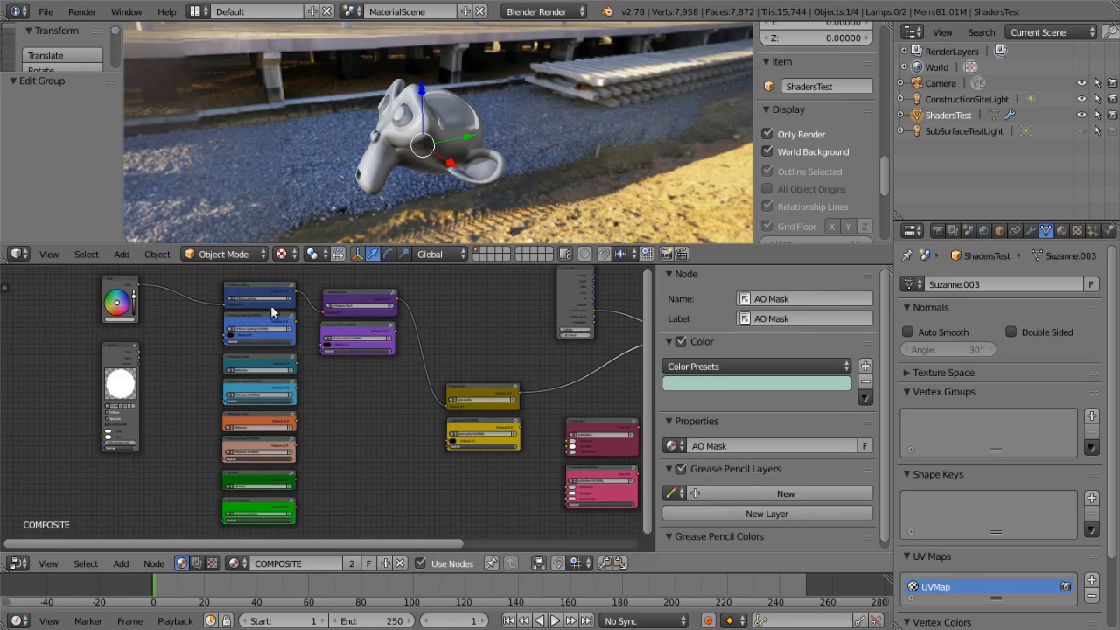
scroll(332, 398, "up", 5)
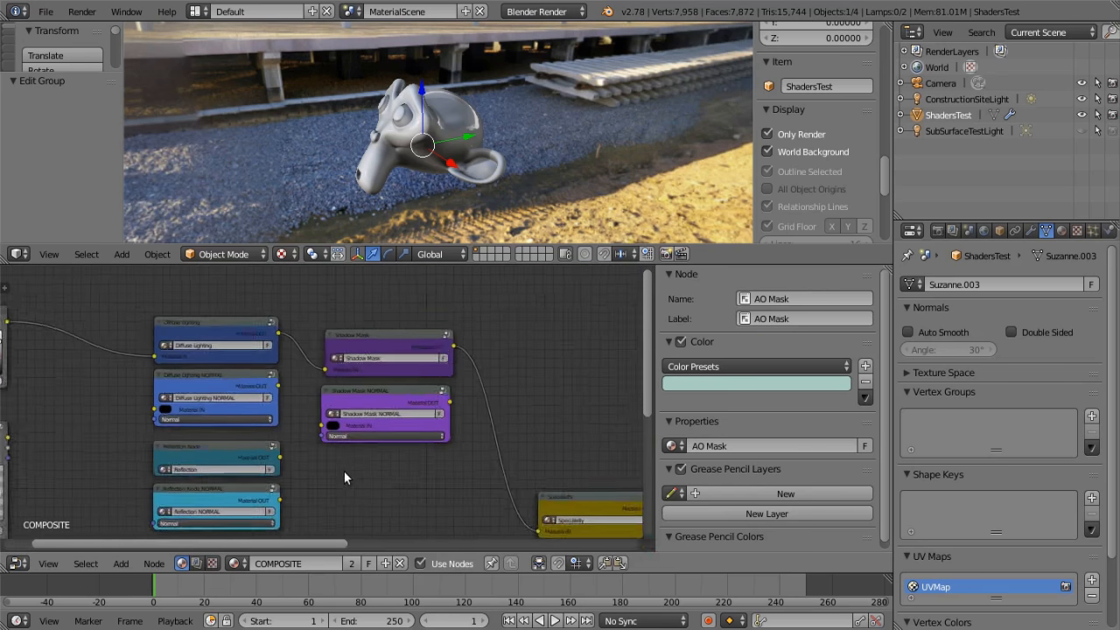
middle_click_drag(279, 366, 402, 412)
scroll(411, 419, "up", 4)
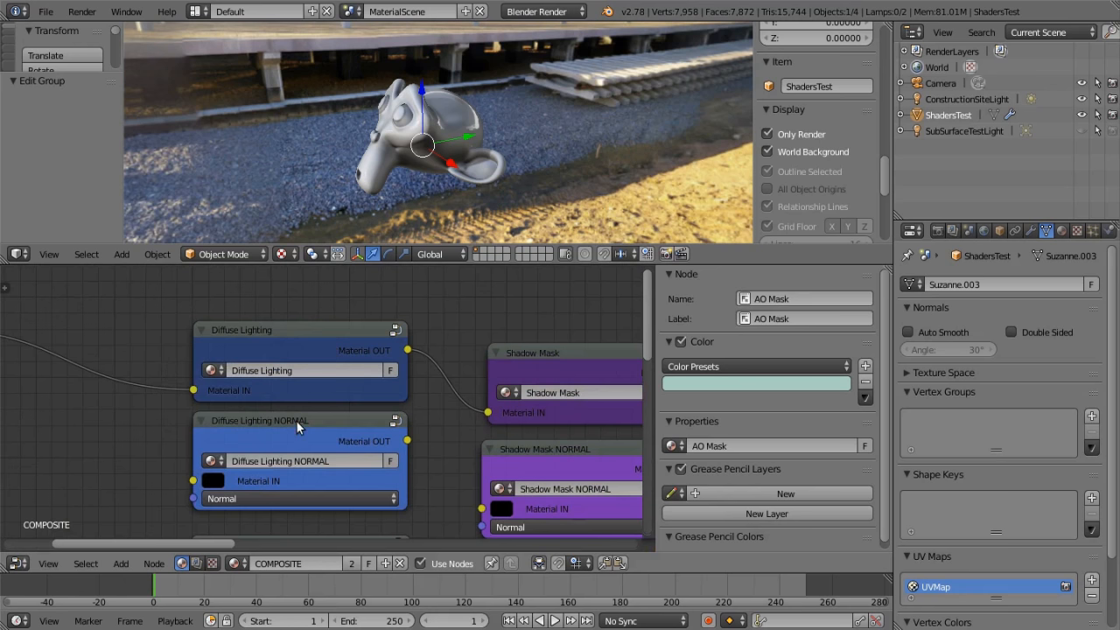
scroll(219, 429, "up", 1)
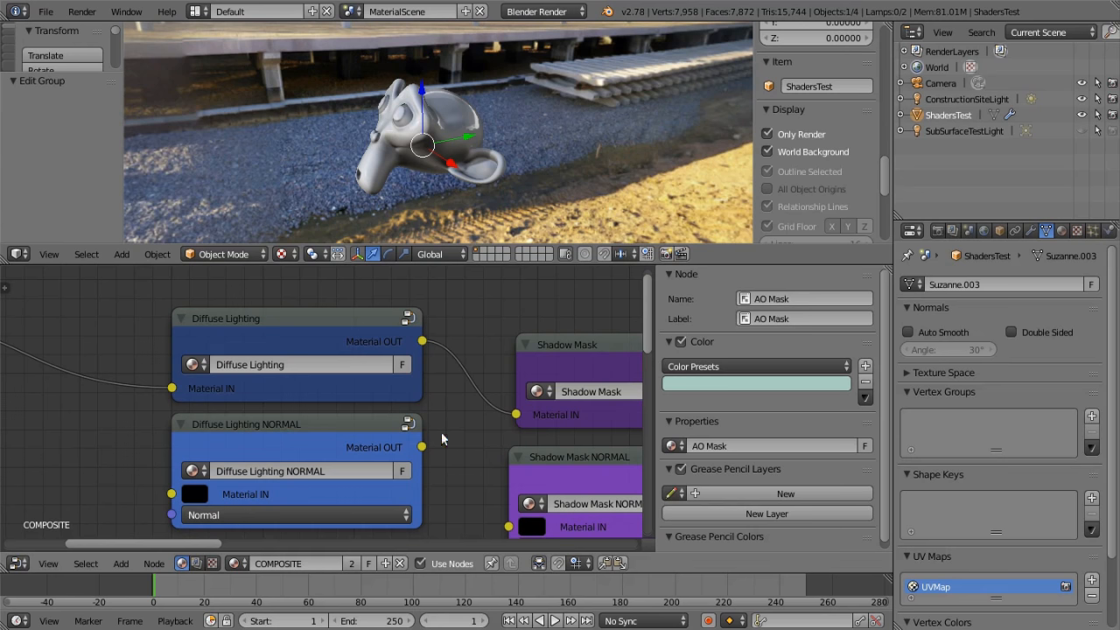
scroll(447, 433, "down", 3)
middle_click_drag(426, 442, 397, 413)
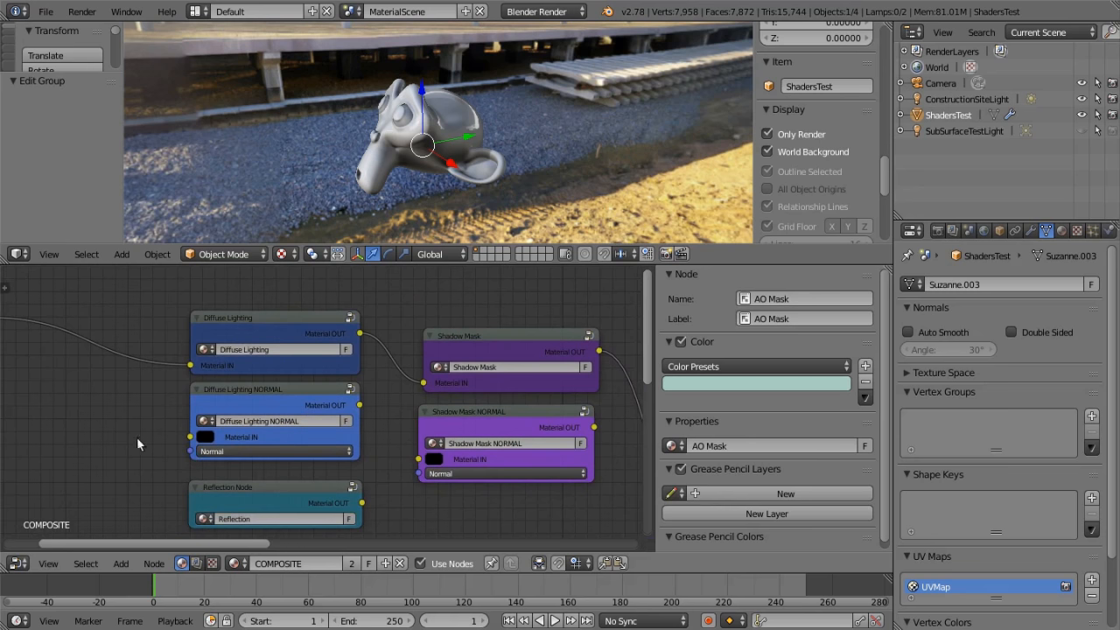
scroll(136, 438, "down", 2)
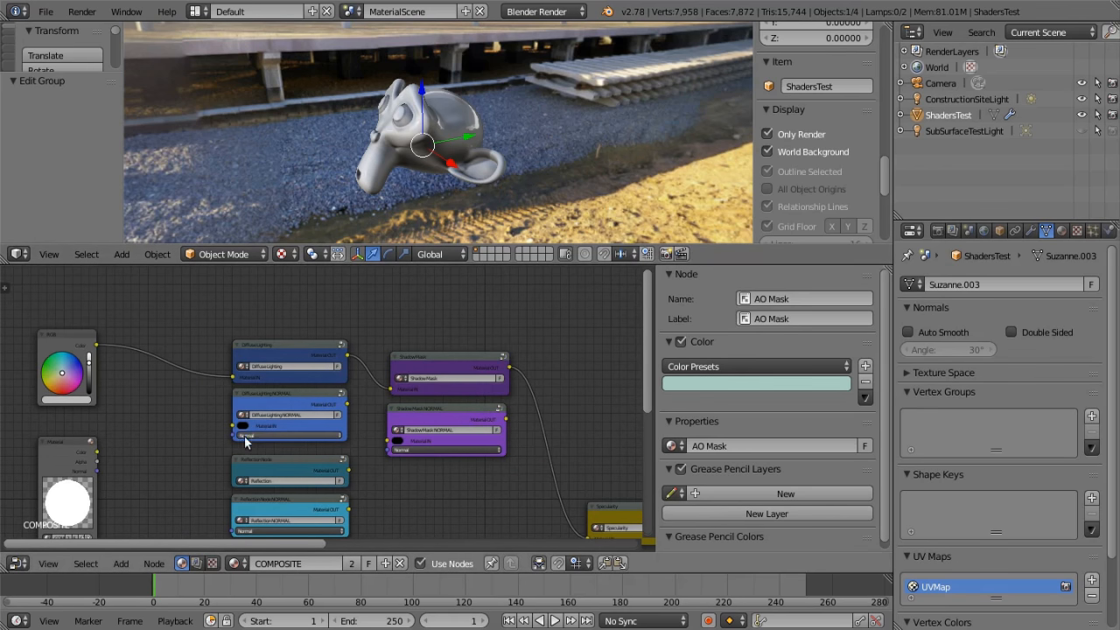
scroll(252, 430, "up", 3)
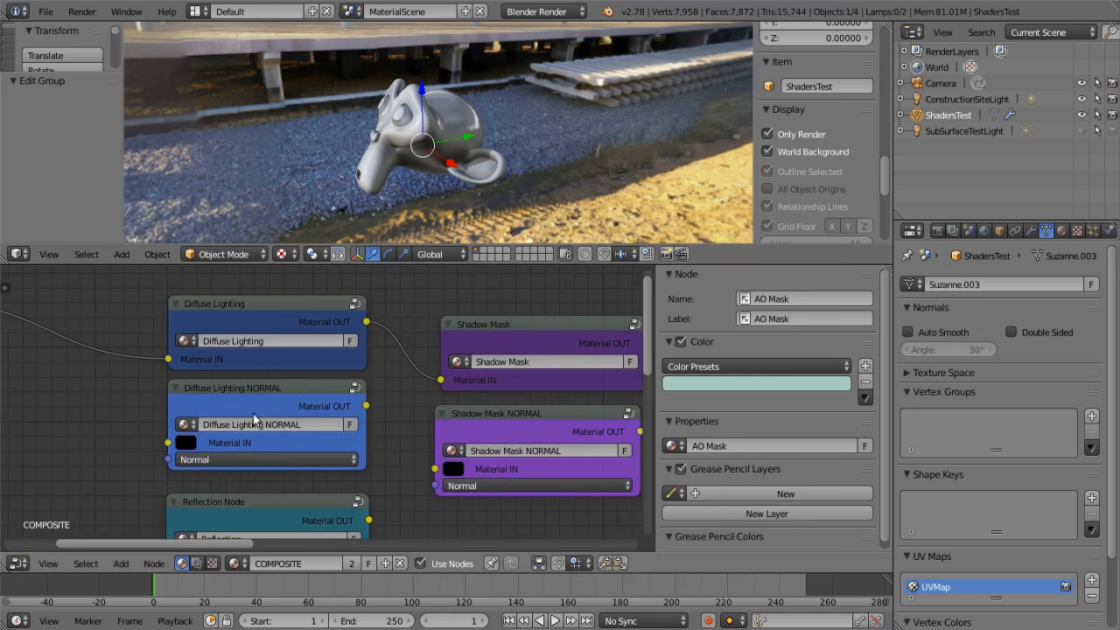
Examine the Shadow Mask and Specularity NORMAL variants and the chain leading to the AO Mask group
scroll(372, 452, "down", 3)
middle_click_drag(400, 455, 236, 420)
scroll(234, 416, "down", 1)
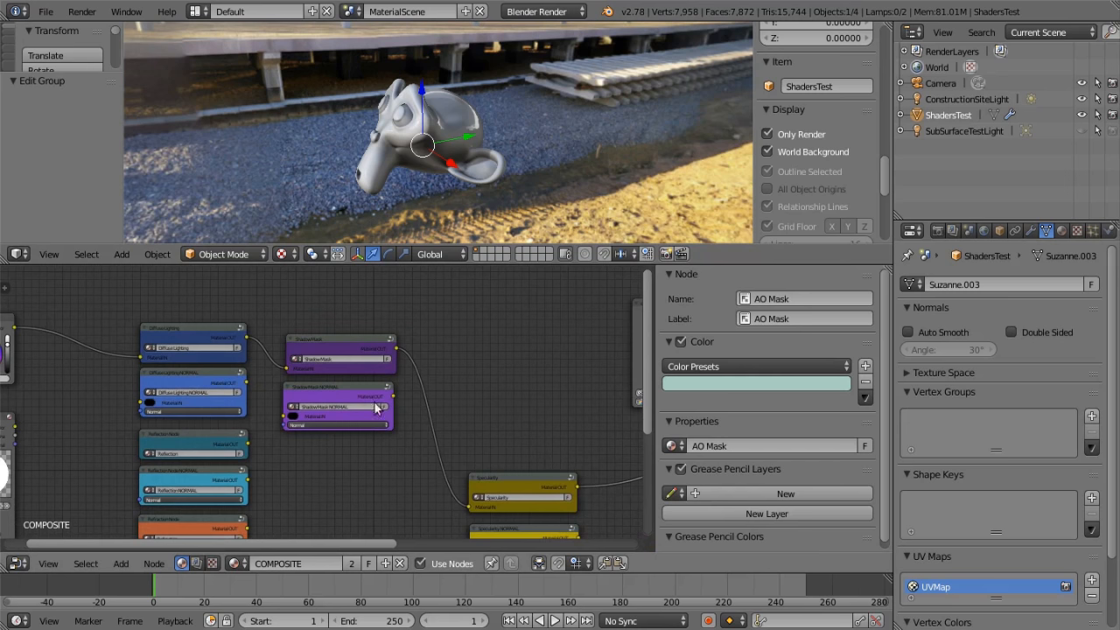
middle_click_drag(370, 454, 335, 421)
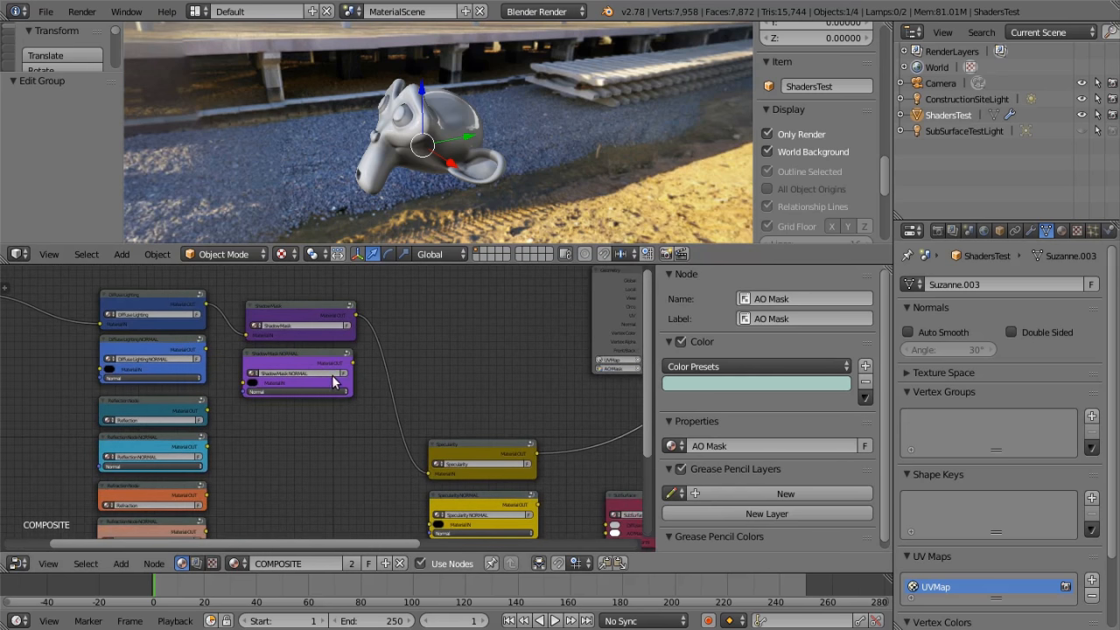
scroll(405, 372, "down", 3)
middle_click_drag(384, 373, 257, 345)
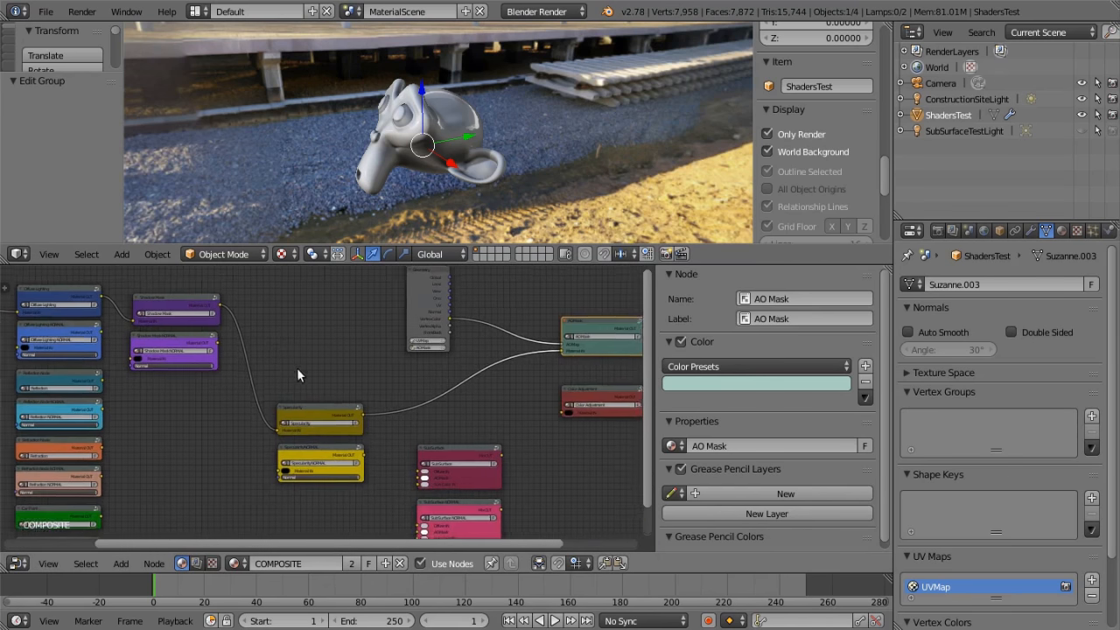
Examine the inputs of the Specularity NORMAL and SubSurface NORMAL node groups
scroll(296, 369, "up", 5)
middle_click_drag(362, 456, 291, 426)
scroll(354, 407, "down", 8)
middle_click_drag(453, 429, 423, 360)
scroll(425, 390, "up", 9)
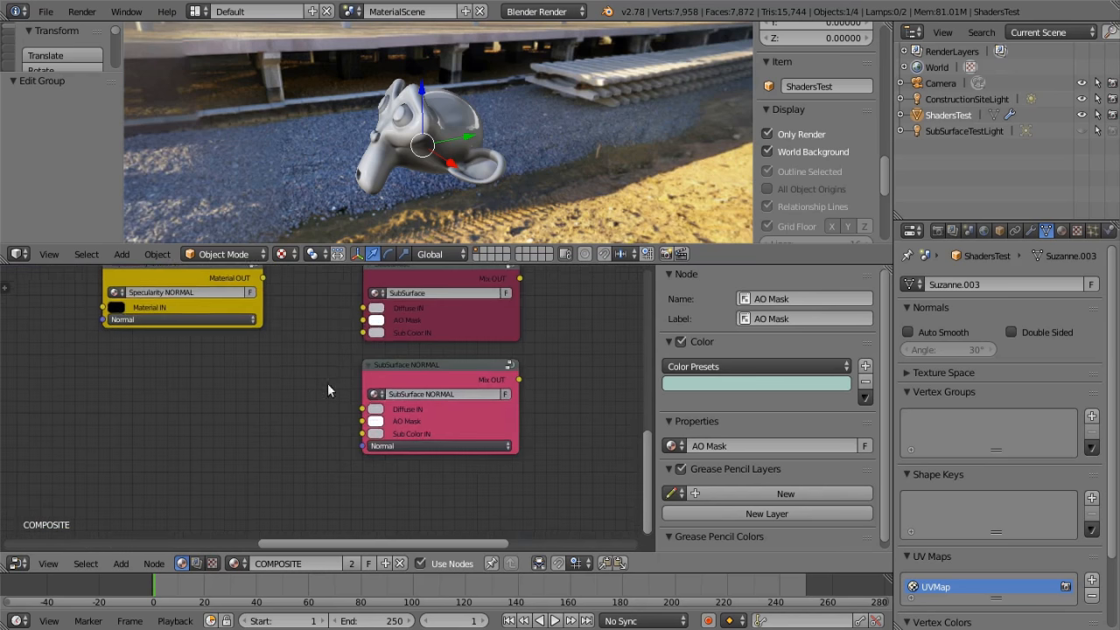
middle_click_drag(327, 385, 192, 384)
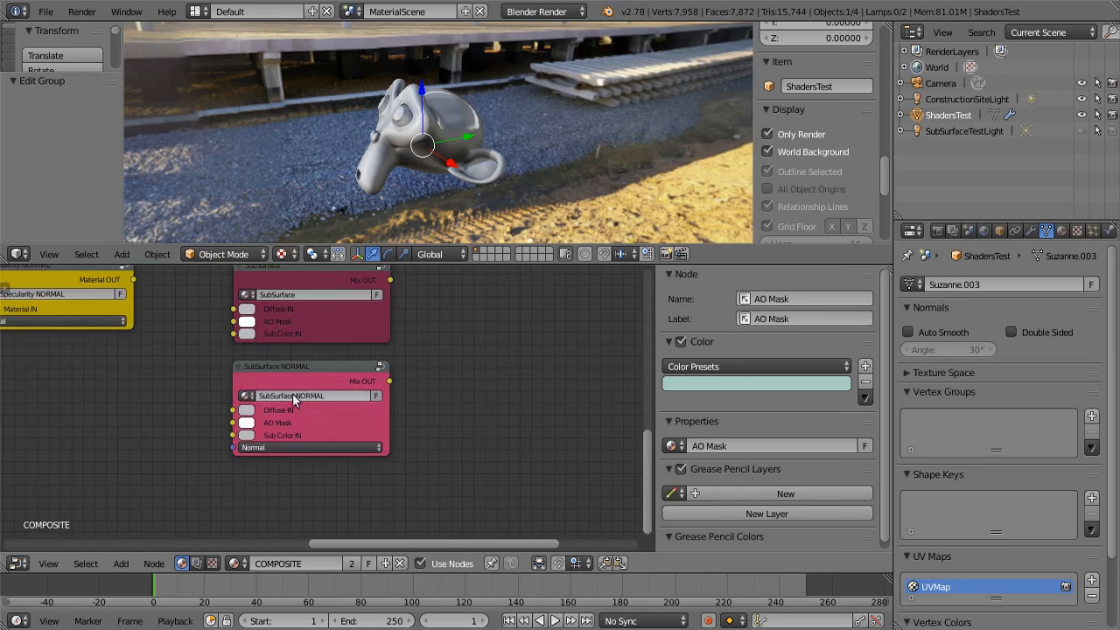
scroll(408, 420, "down", 5)
middle_click_drag(412, 420, 87, 504)
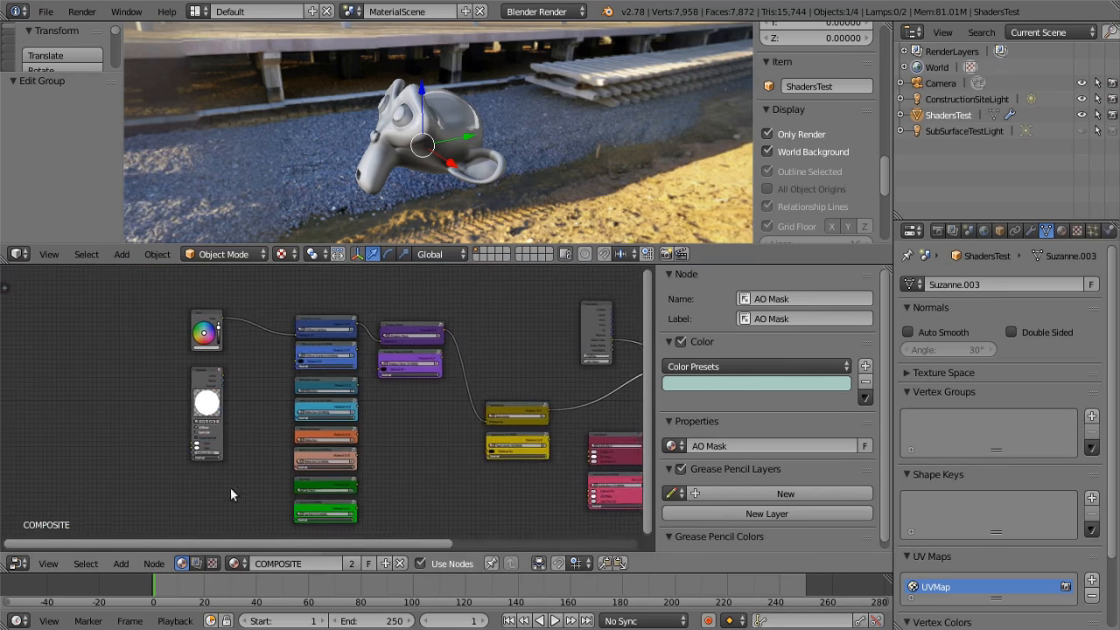
Compare the Diffuse Lighting, Reflection and Refraction node groups with their NORMAL variants
scroll(241, 485, "up", 7)
middle_click_drag(225, 436, 211, 536)
scroll(214, 501, "up", 5)
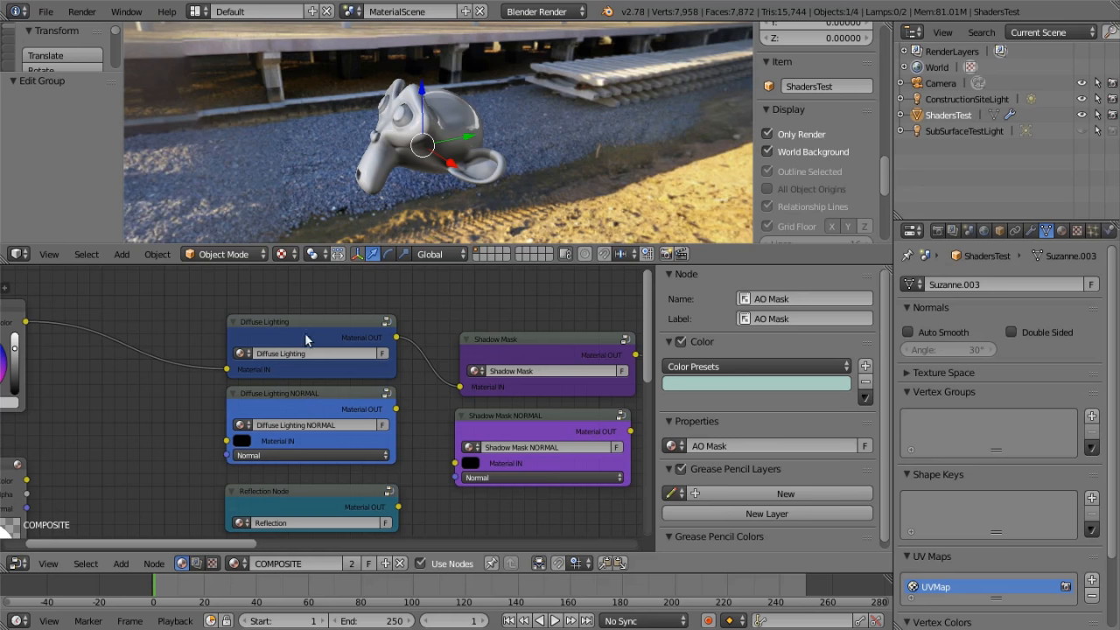
scroll(409, 469, "down", 2)
middle_click_drag(408, 468, 375, 379)
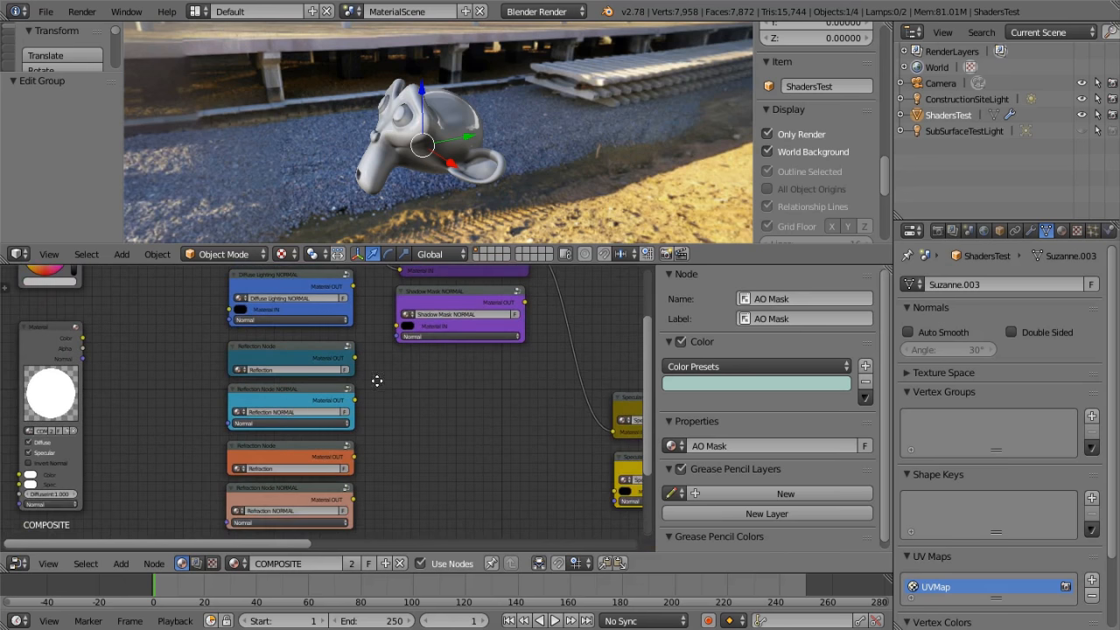
scroll(276, 400, "up", 6)
middle_click_drag(429, 415, 444, 287)
mouse_move(464, 437)
middle_mouse_down()
mouse_move(477, 316)
mouse_move(478, 338)
mouse_move(426, 343)
middle_mouse_up()
scroll(448, 354, "down", 8)
middle_click_drag(464, 409, 461, 462)
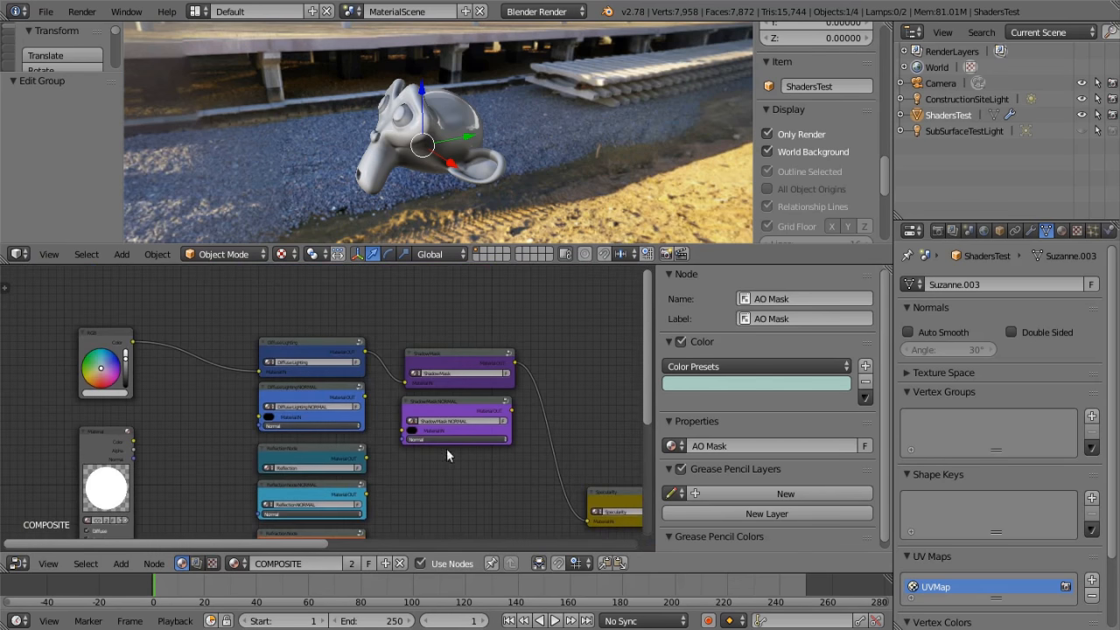
Enlarge the 3D viewport above the node editor and widen the Material node that uses the COMPOSITE material
left_click_drag(493, 245, 495, 293)
middle_click_drag(222, 429, 234, 373)
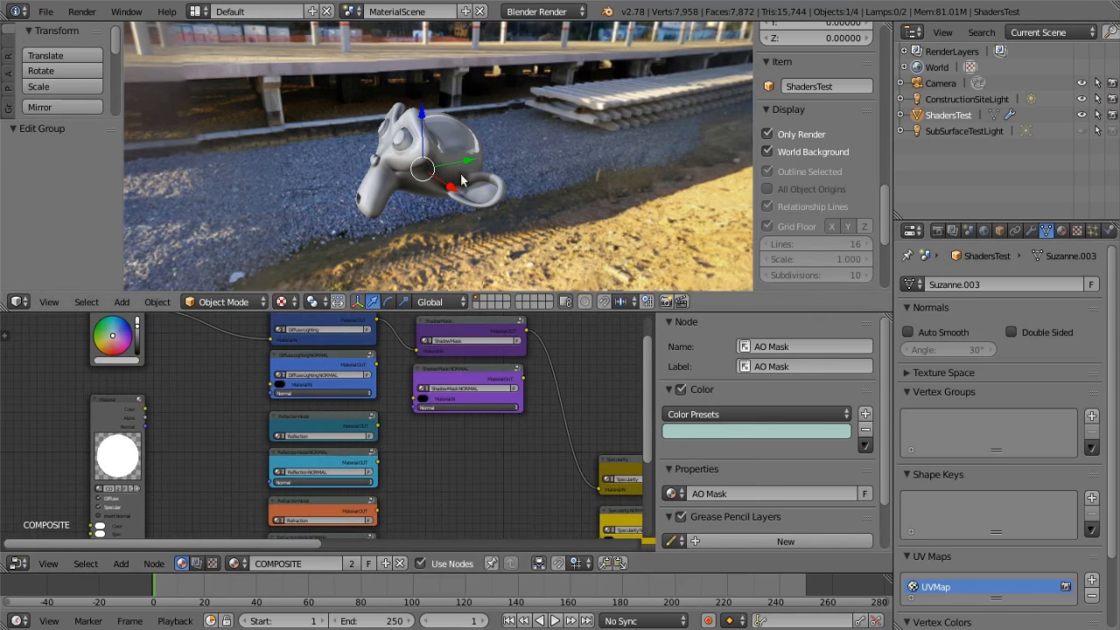
middle_click_drag(181, 374, 150, 347)
middle_click_drag(206, 374, 265, 370)
scroll(258, 373, "up", 5)
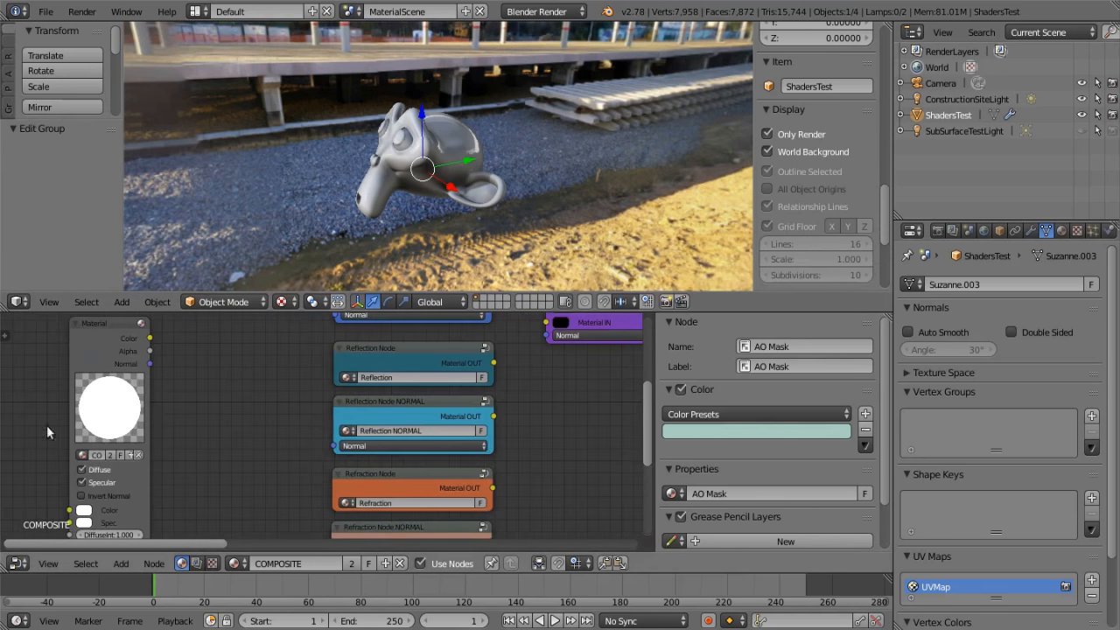
left_click_drag(151, 425, 191, 437)
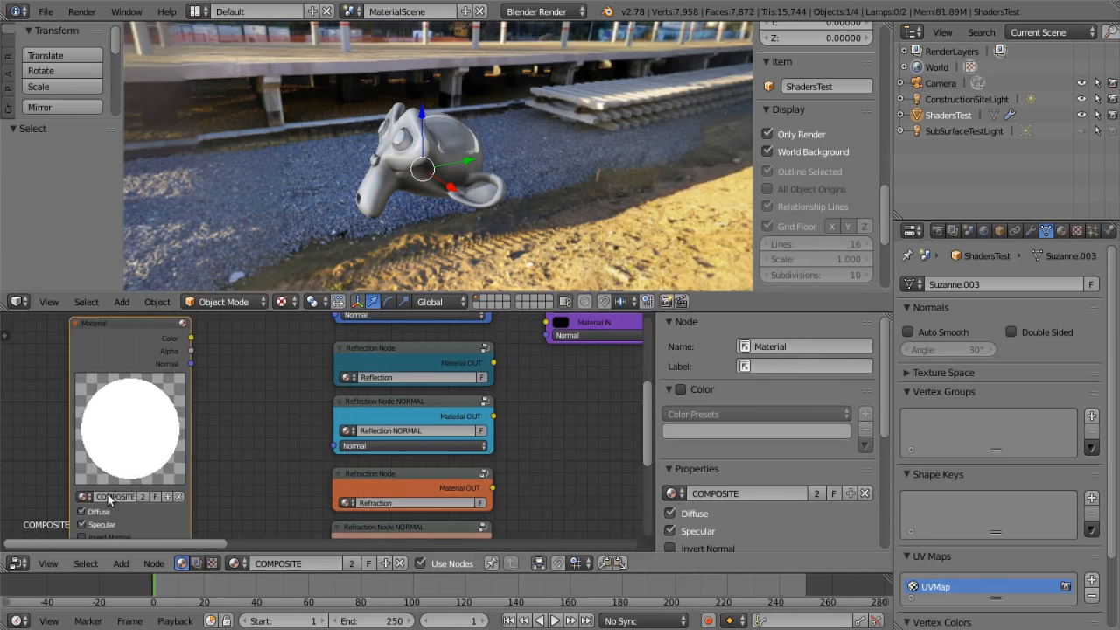
scroll(241, 402, "down", 3)
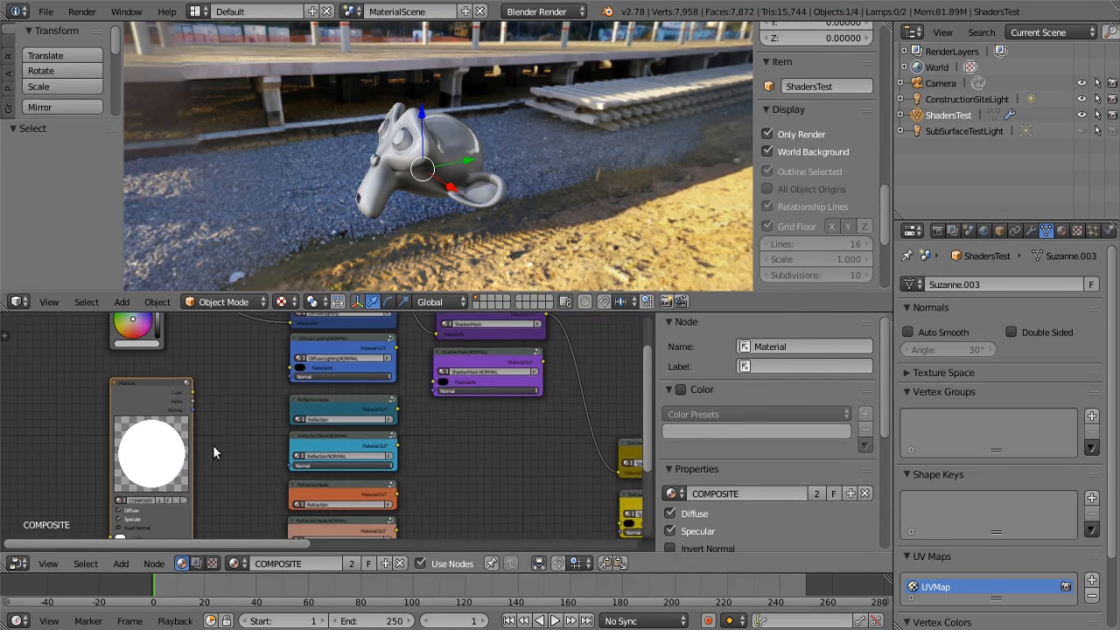
Link the Material node's Normal output and the RGB node's Color to the Normal and Material IN inputs of Diffuse Lighting NORMAL
left_click_drag(130, 443, 226, 410)
scroll(271, 404, "up", 2)
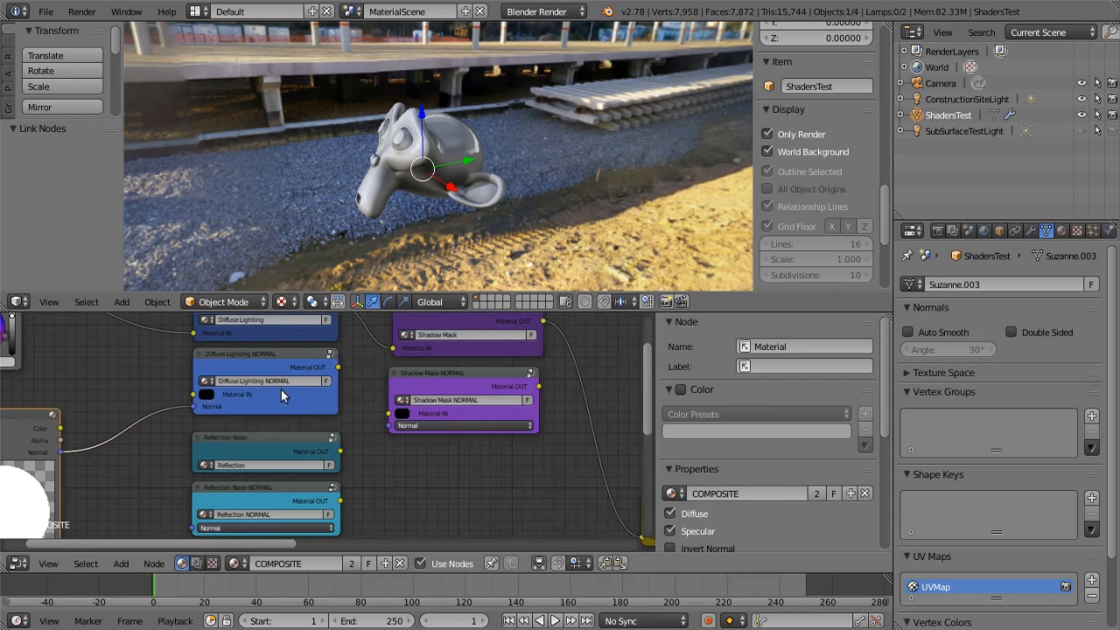
middle_click_drag(125, 365, 210, 412)
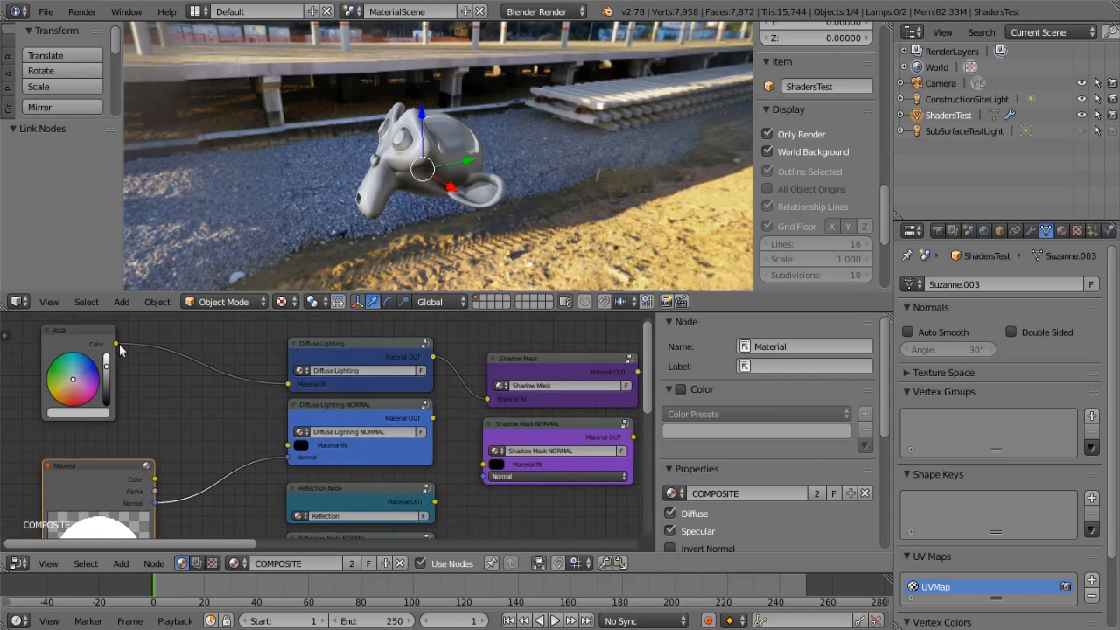
left_click_drag(117, 343, 286, 445)
Connect the Diffuse Lighting group's Material OUT directly to the Output node's Color and view the monkey head from another angle
middle_click_drag(455, 469, 194, 456)
scroll(395, 426, "down", 8)
middle_click_drag(435, 413, 320, 382)
scroll(386, 388, "down", 5)
scroll(320, 383, "up", 3)
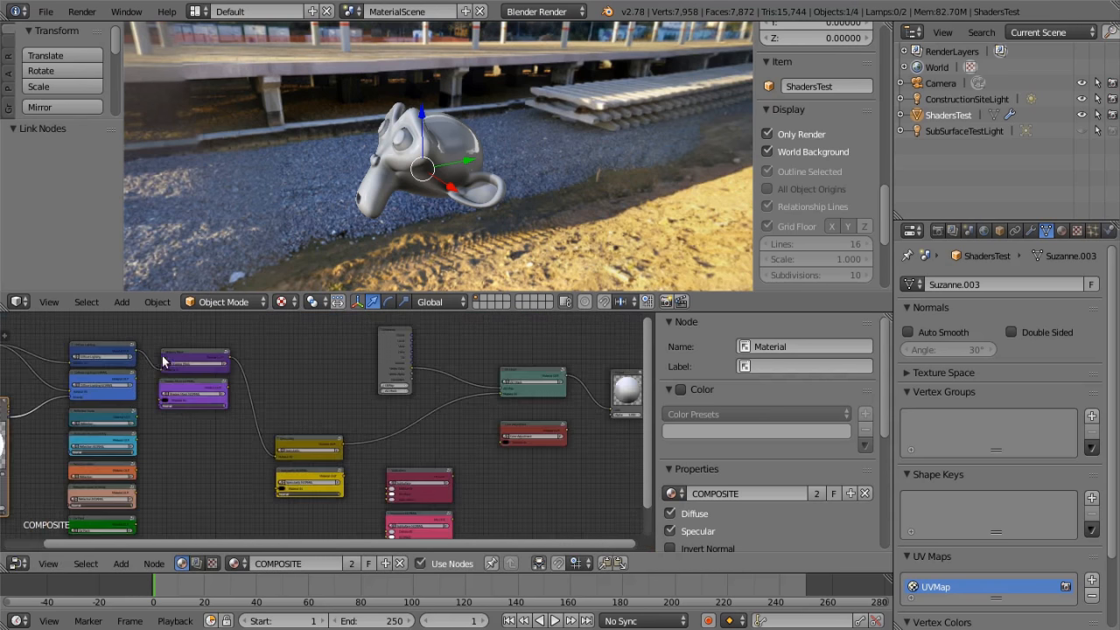
left_click_drag(137, 349, 606, 409)
middle_click_drag(228, 201, 607, 240)
middle_click_drag(213, 448, 178, 451)
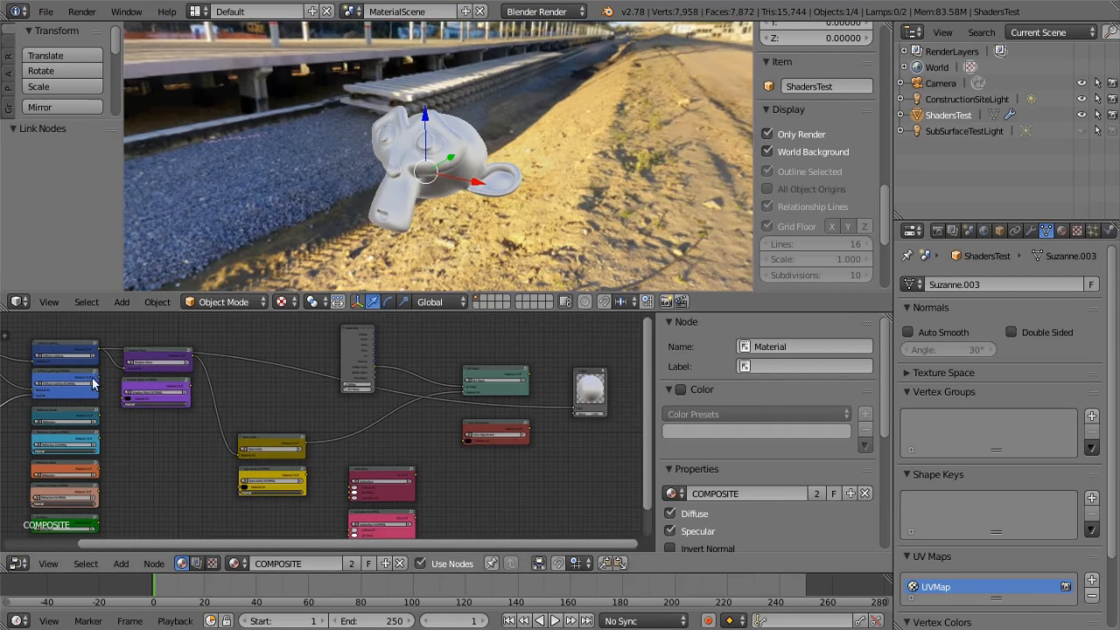
Connect Diffuse Lighting NORMAL's Material OUT to the Output node's Color and inspect the bumped shading around the monkey head
left_click_drag(99, 382, 569, 391)
middle_click_drag(552, 180, 137, 173)
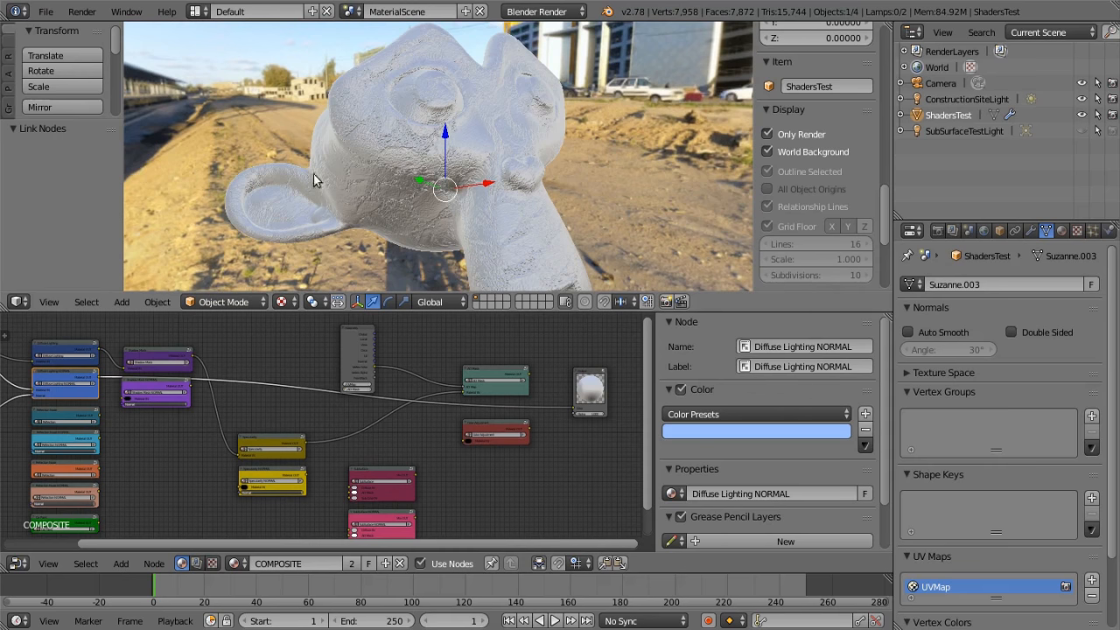
scroll(315, 180, "down", 5)
middle_click_drag(315, 180, 580, 133)
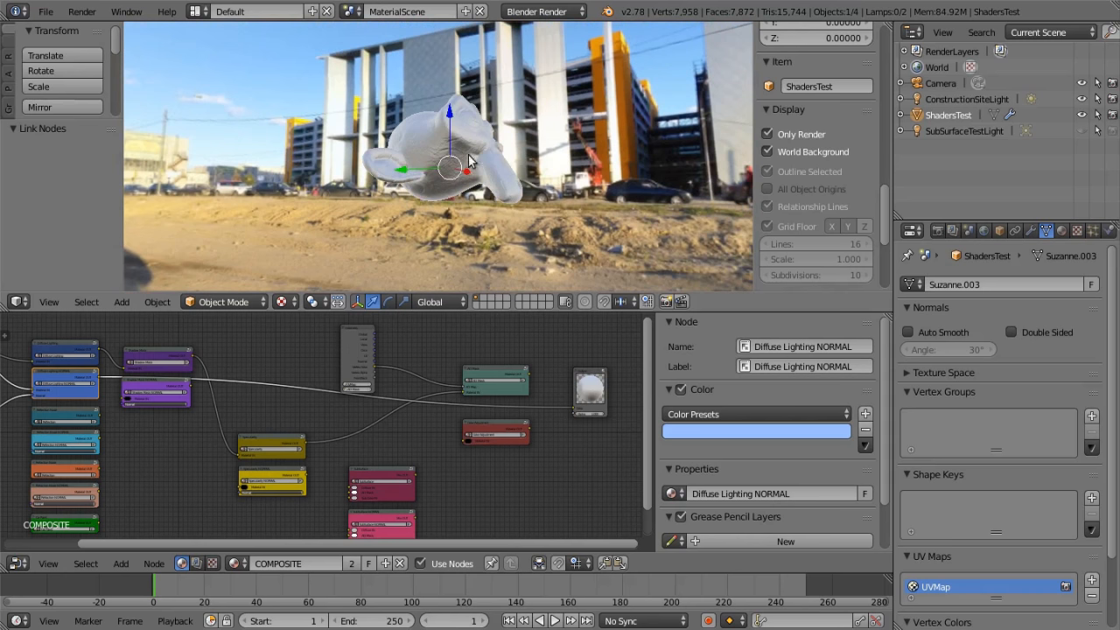
scroll(478, 150, "up", 3)
middle_click_drag(478, 150, 444, 12)
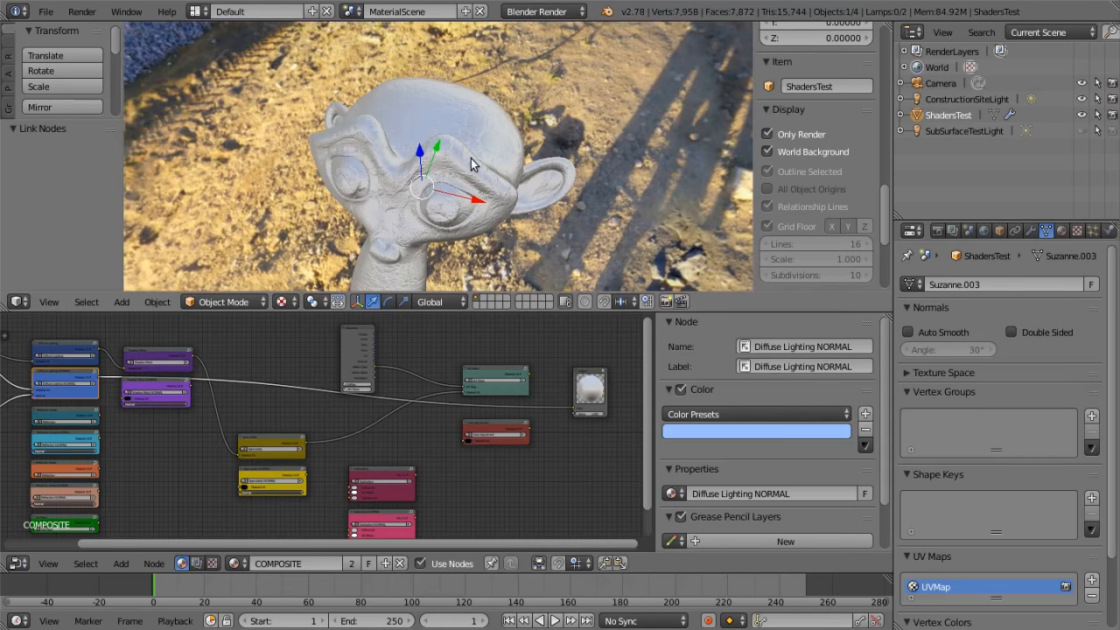
middle_click_drag(479, 171, 511, 229)
Feed Shadow Mask NORMAL with Diffuse Lighting NORMAL's Material OUT and the Material node's Normal output
middle_click_drag(278, 407, 230, 445)
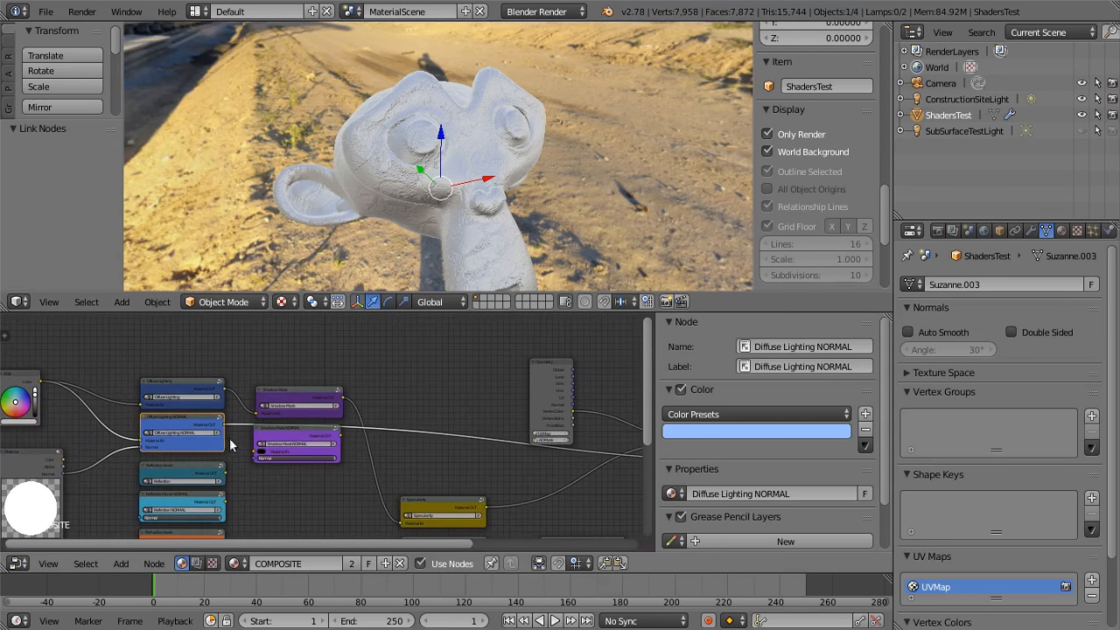
scroll(226, 426, "up", 2)
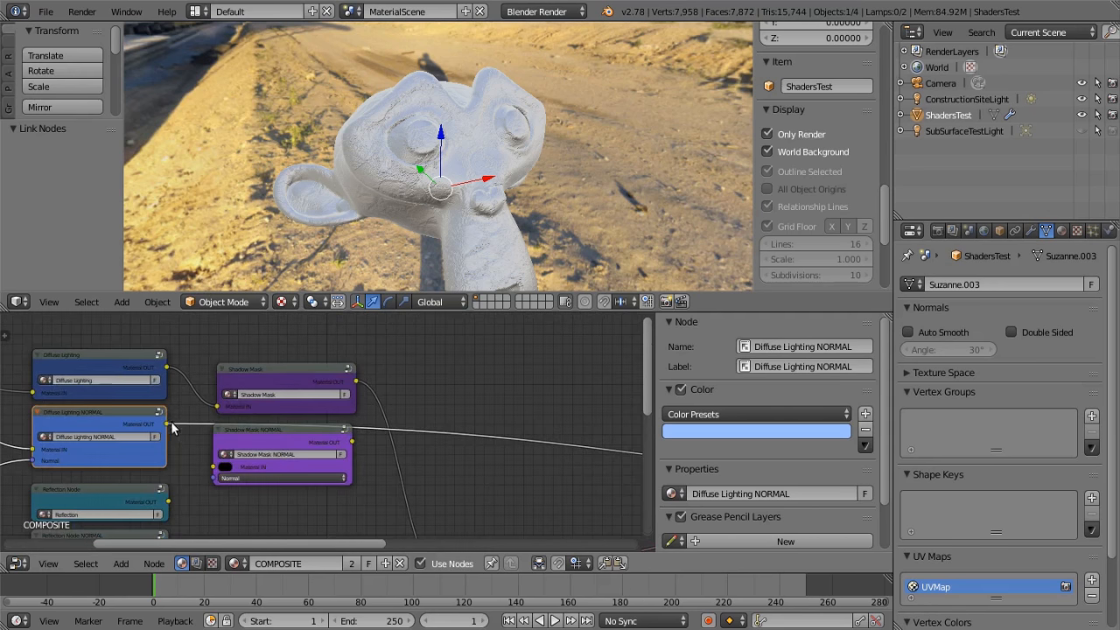
left_click_drag(166, 423, 225, 473)
scroll(183, 469, "down", 1)
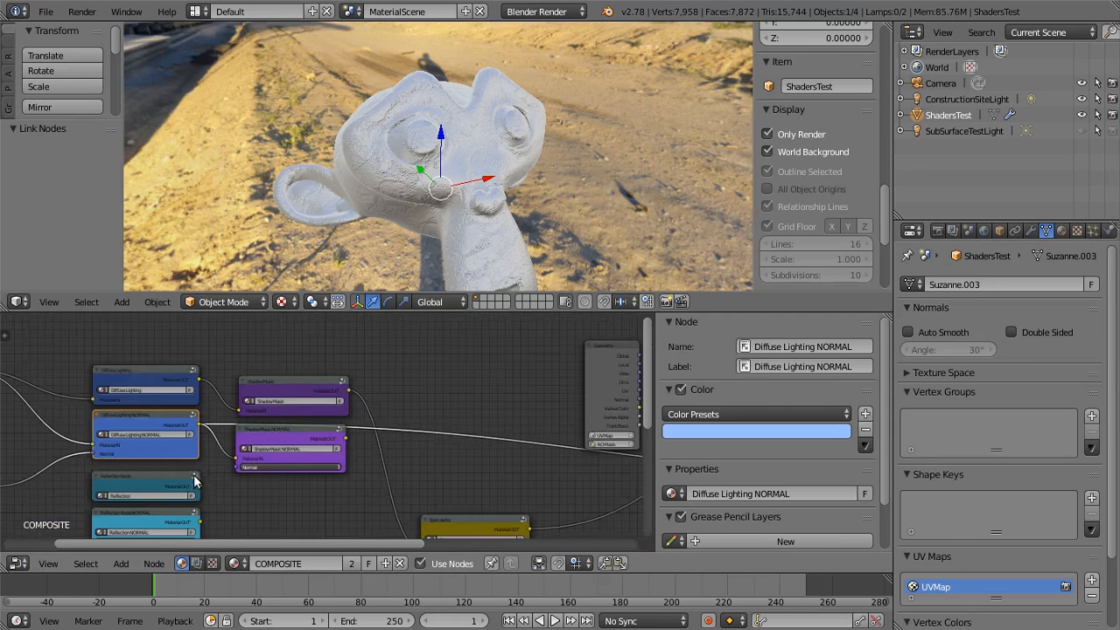
middle_click_drag(195, 475, 232, 456)
left_click_drag(26, 472, 266, 452)
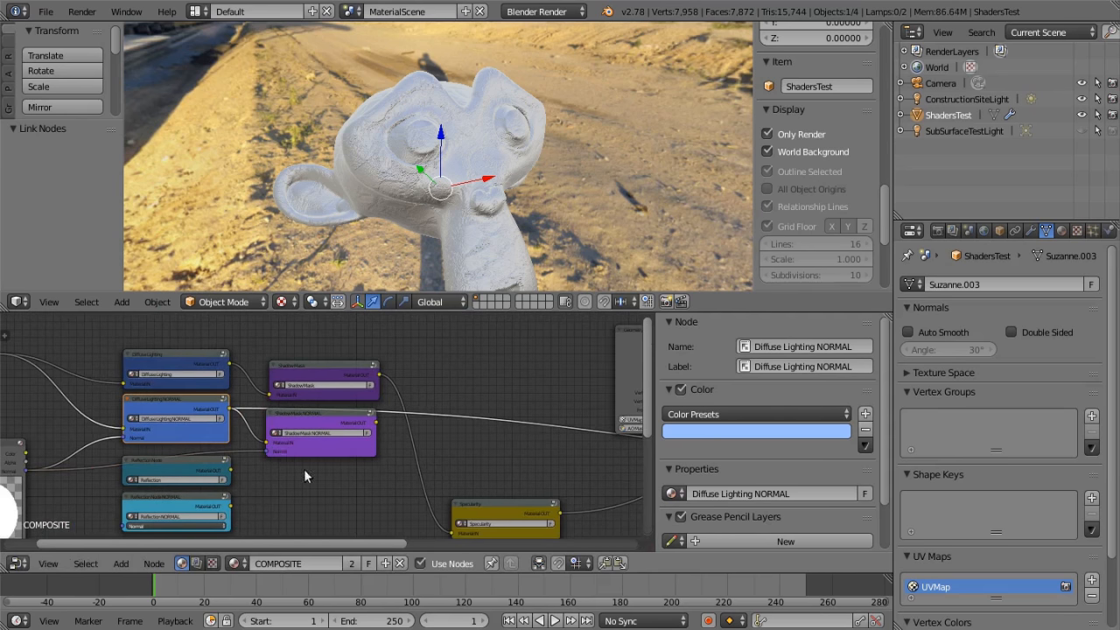
Connect Shadow Mask NORMAL's Material OUT to the Output node's Color and inspect the shadowed side of the monkey head
middle_click_drag(297, 464, 82, 455)
scroll(306, 440, "down", 1)
middle_click_drag(306, 440, 253, 433)
scroll(259, 442, "down", 1)
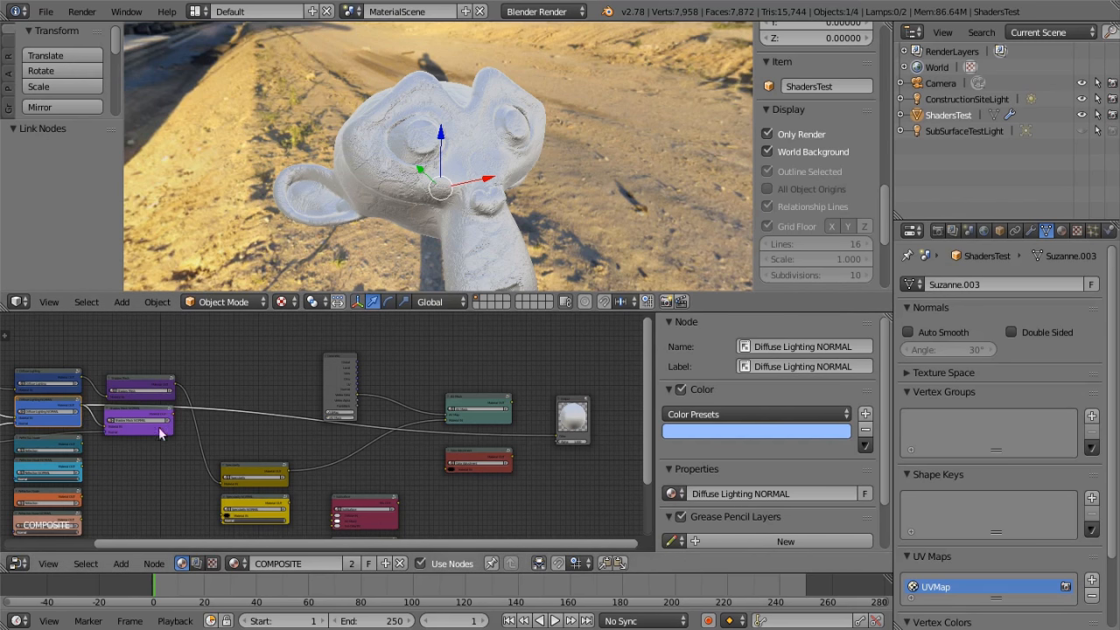
left_click_drag(172, 412, 558, 435)
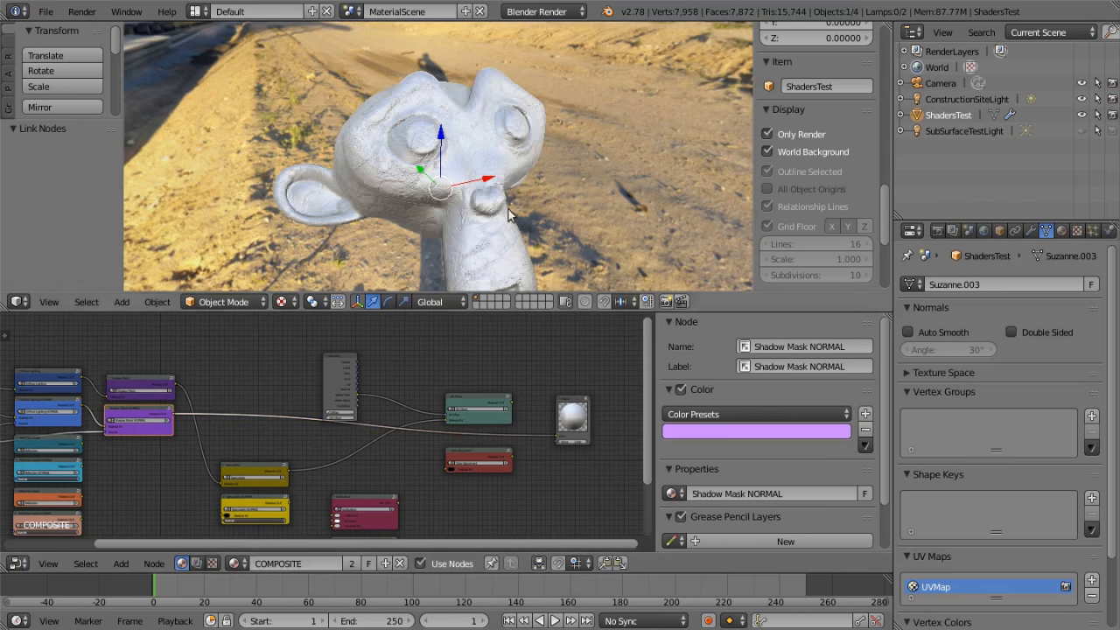
scroll(510, 191, "up", 3)
middle_click_drag(510, 191, 208, 136)
middle_click_drag(465, 231, 392, 236)
Move Shadow Mask NORMAL lower and link its Material OUT, plus the Material node's Normal, to the Specularity NORMAL inputs
middle_click_drag(215, 396, 445, 401)
scroll(386, 355, "up", 1)
scroll(366, 404, "down", 1)
left_click_drag(331, 389, 336, 421)
middle_click_drag(347, 478, 285, 421)
scroll(285, 422, "up", 1)
left_click_drag(270, 364, 338, 455)
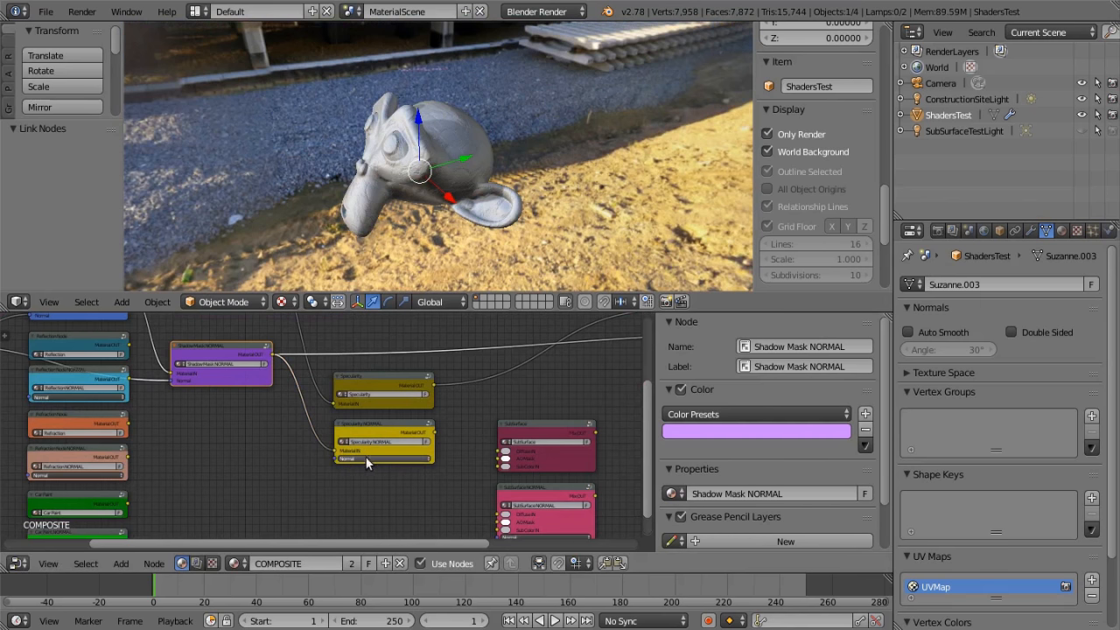
scroll(215, 446, "down", 4)
left_click_drag(41, 373, 337, 450)
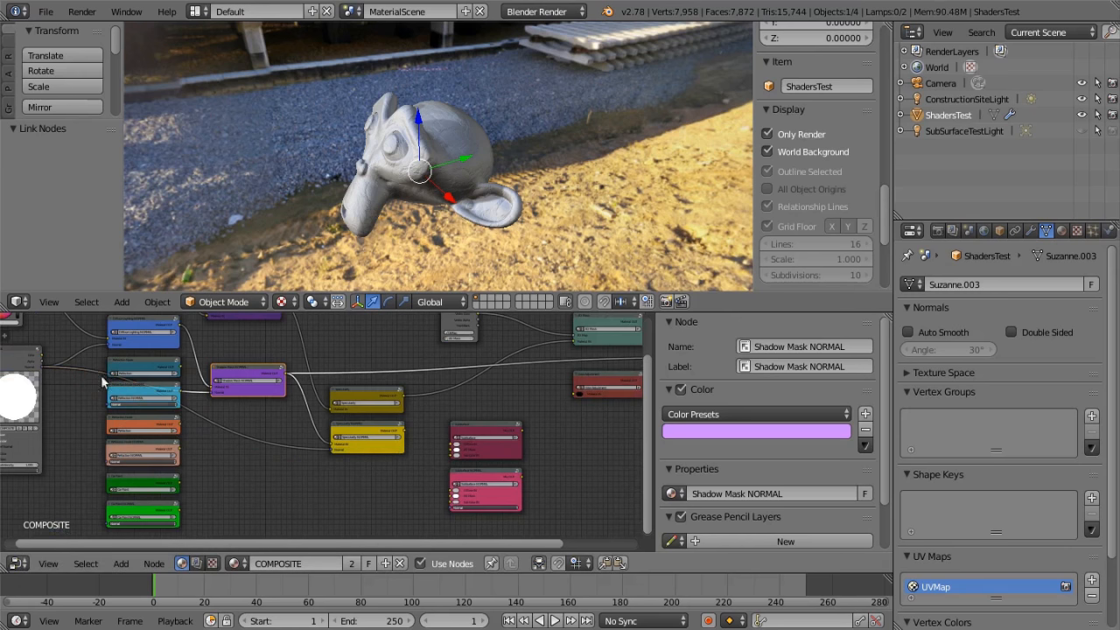
Connect Specularity NORMAL's Material OUT to the Output node's Color and inspect the highlights on the monkey head
middle_click_drag(313, 474, 170, 474)
middle_click_drag(352, 397, 250, 423)
left_click_drag(157, 452, 332, 409)
middle_click_drag(503, 232, 493, 99)
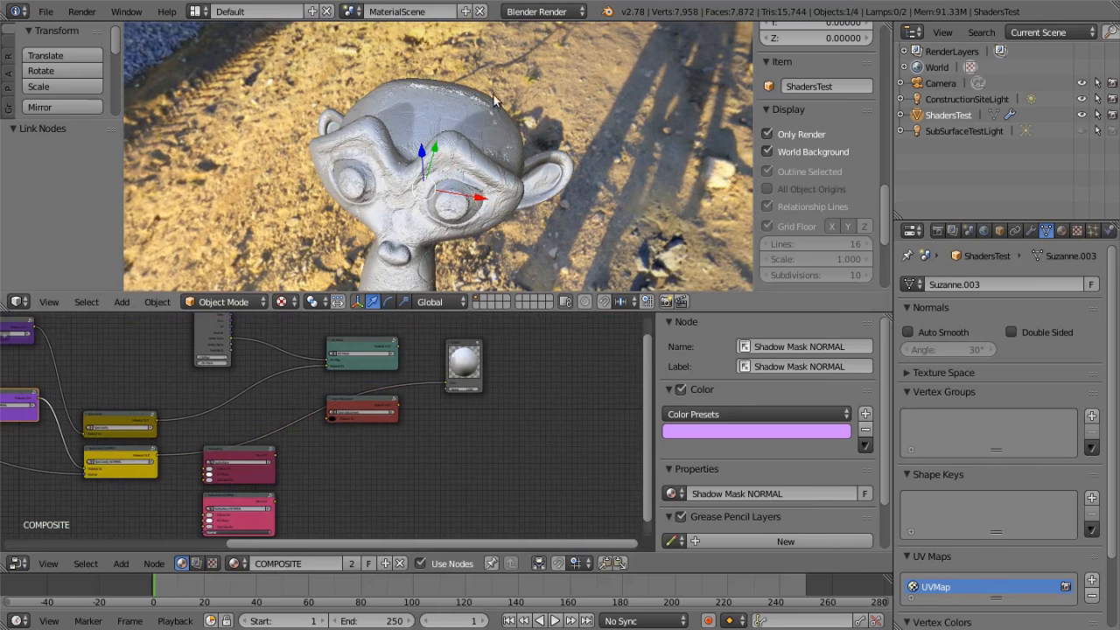
middle_click_drag(376, 442, 498, 475)
middle_click_drag(289, 133, 284, 179)
scroll(318, 451, "down", 2)
scroll(318, 449, "down", 1)
middle_click_drag(222, 447, 161, 462)
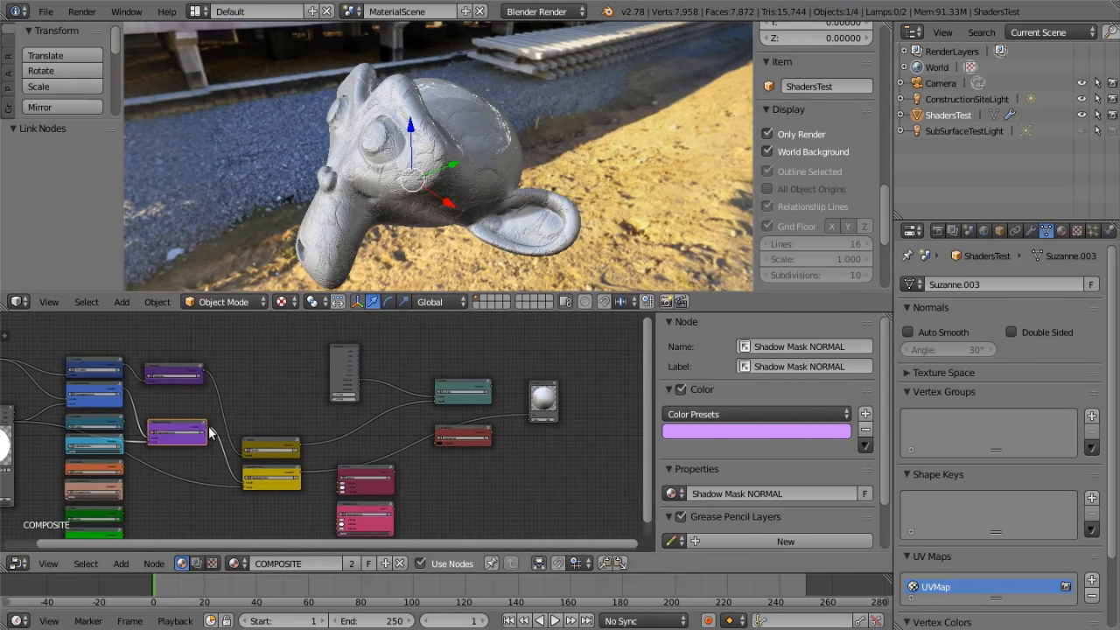
Reconnect Shadow Mask NORMAL's Material OUT to the Output node's Color and inspect the monkey head without specularity from several angles
left_click_drag(207, 428, 528, 411)
scroll(516, 399, "up", 1)
middle_click_drag(493, 390, 451, 393)
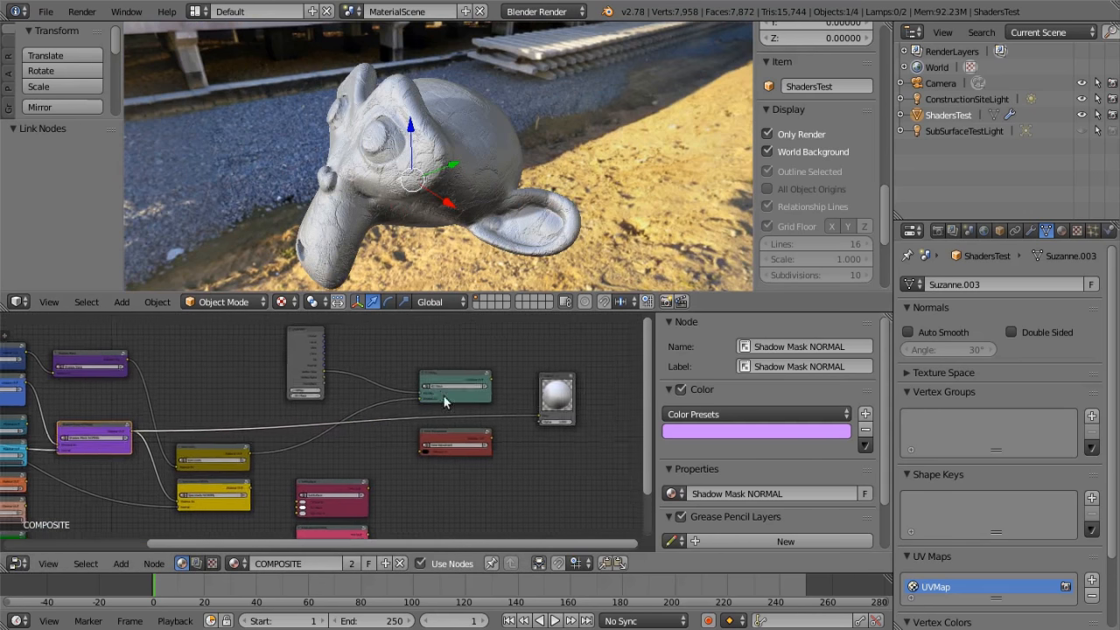
scroll(457, 394, "up", 1)
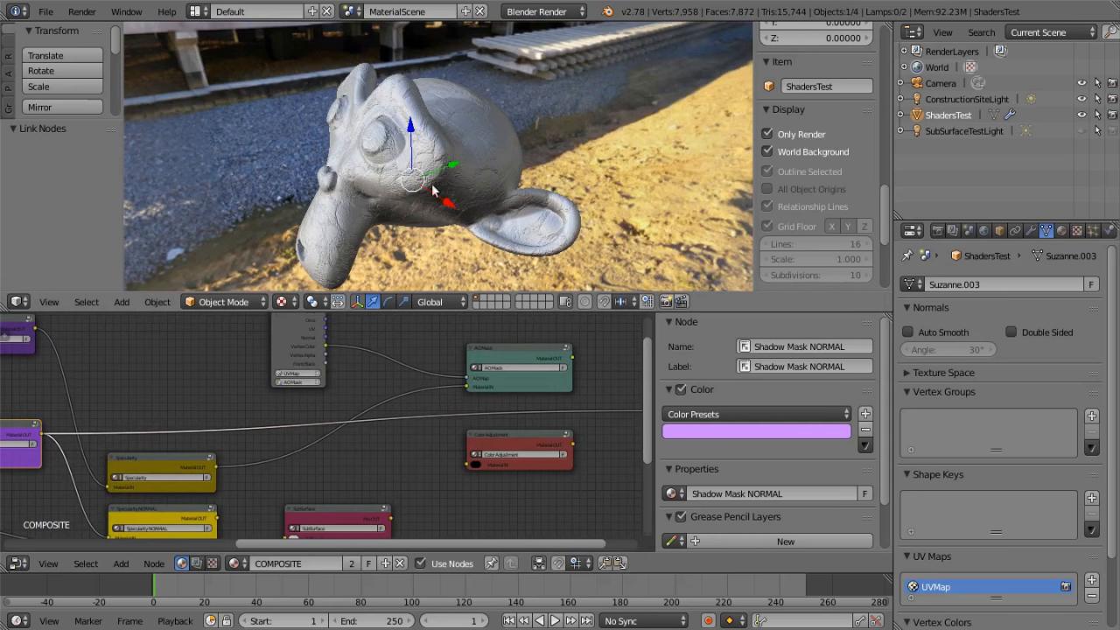
scroll(455, 179, "down", 3)
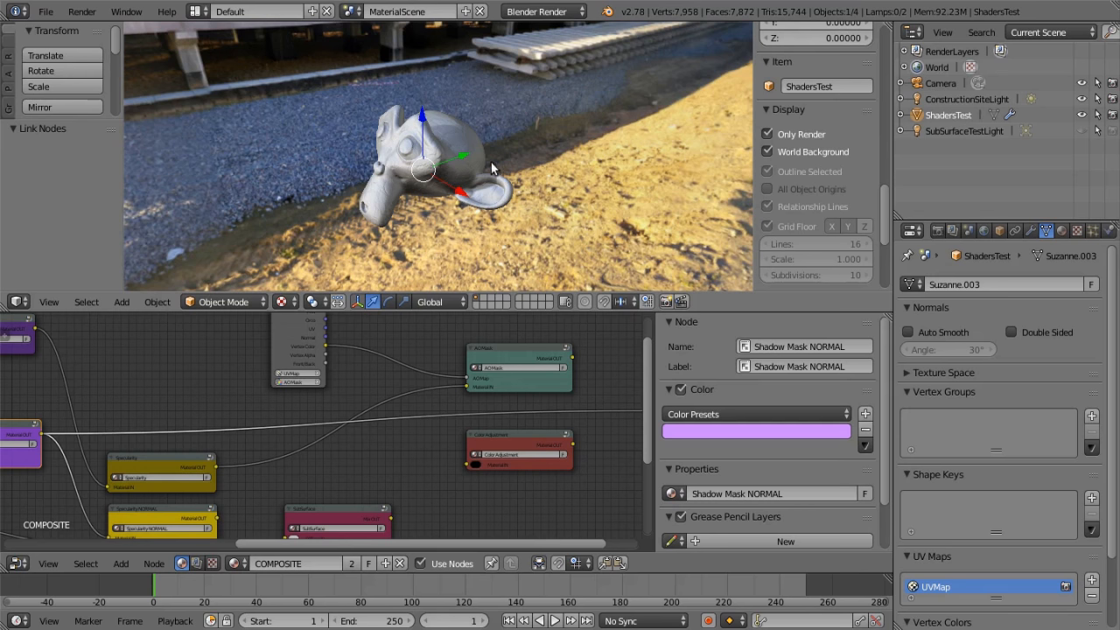
middle_click_drag(459, 139, 444, 175)
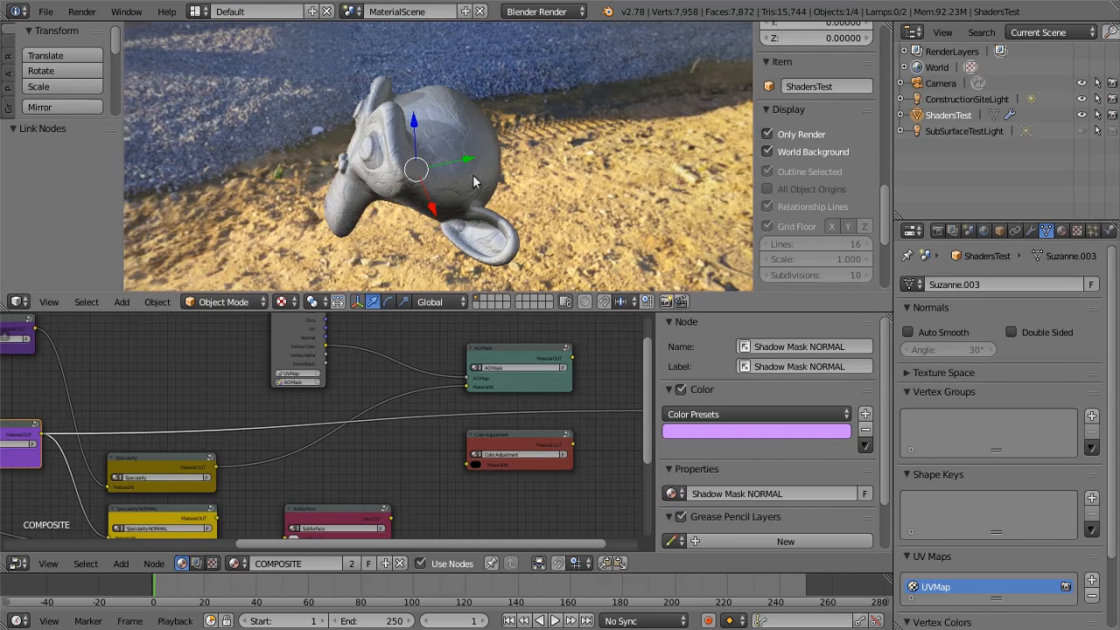
middle_click_drag(407, 222, 496, 203)
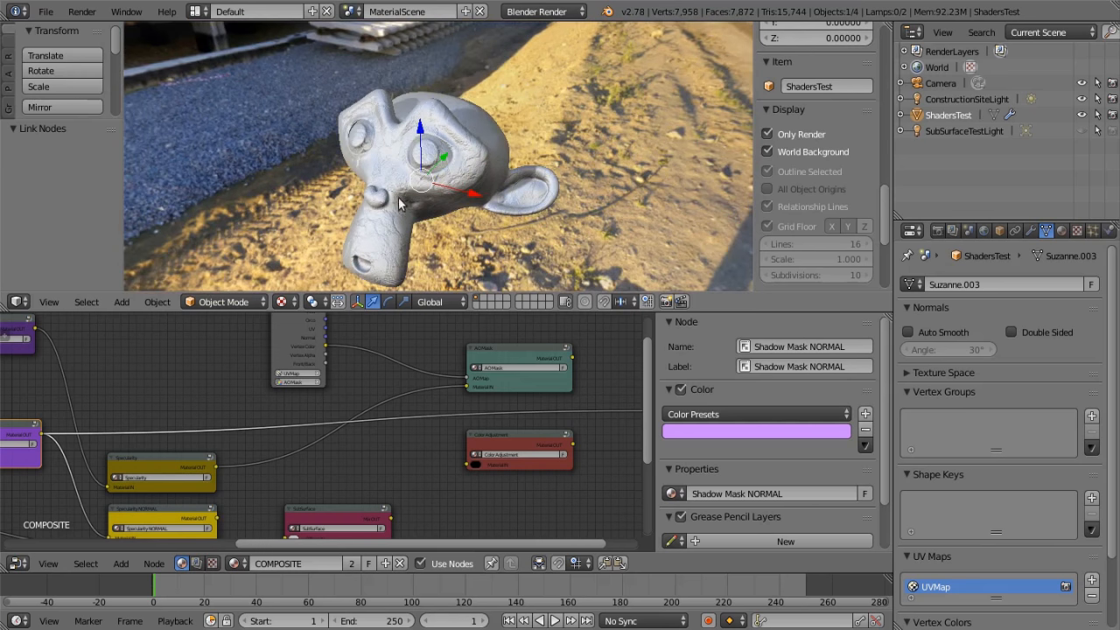
middle_click_drag(432, 345, 385, 352)
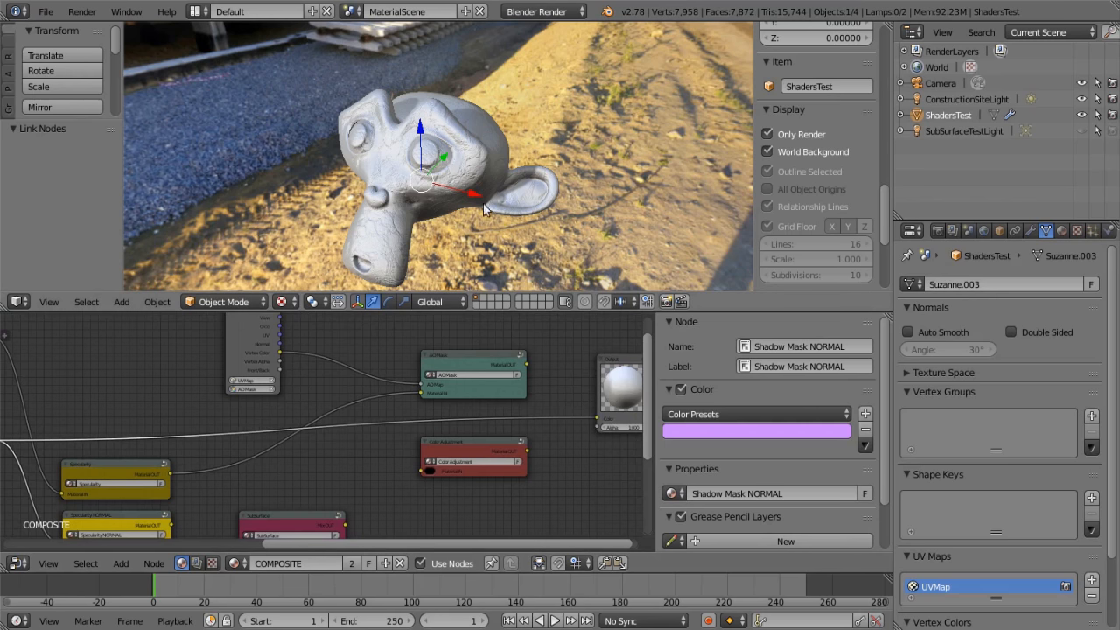
scroll(394, 339, "down", 1)
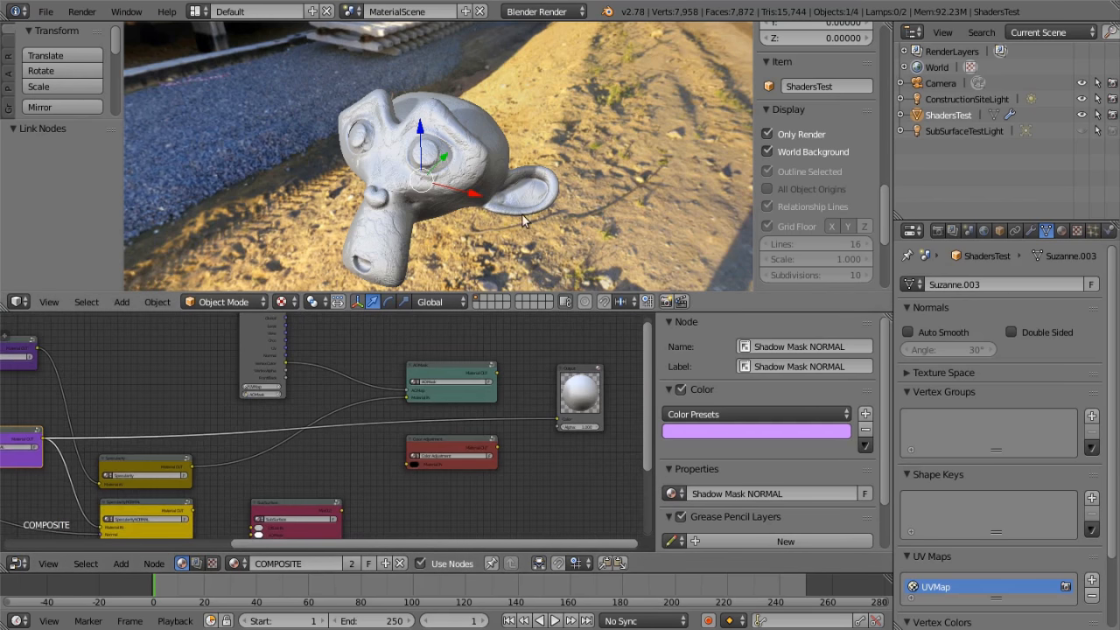
mouse_move(364, 347)
middle_mouse_down()
mouse_move(311, 354)
mouse_move(383, 339)
middle_mouse_up()
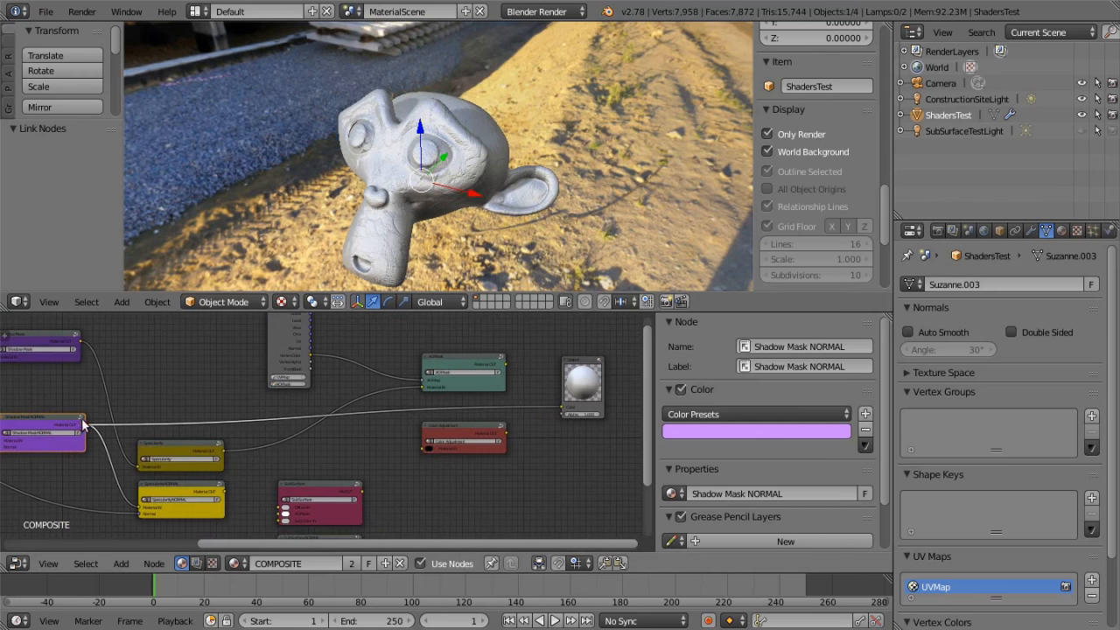
Link Shadow Mask NORMAL's Material OUT to the AO Mask node's Material IN
middle_click_drag(79, 419, 147, 418)
left_click_drag(154, 420, 496, 384)
middle_click_drag(523, 401, 183, 361)
scroll(242, 391, "up", 2)
scroll(238, 371, "down", 4)
scroll(242, 369, "down", 1)
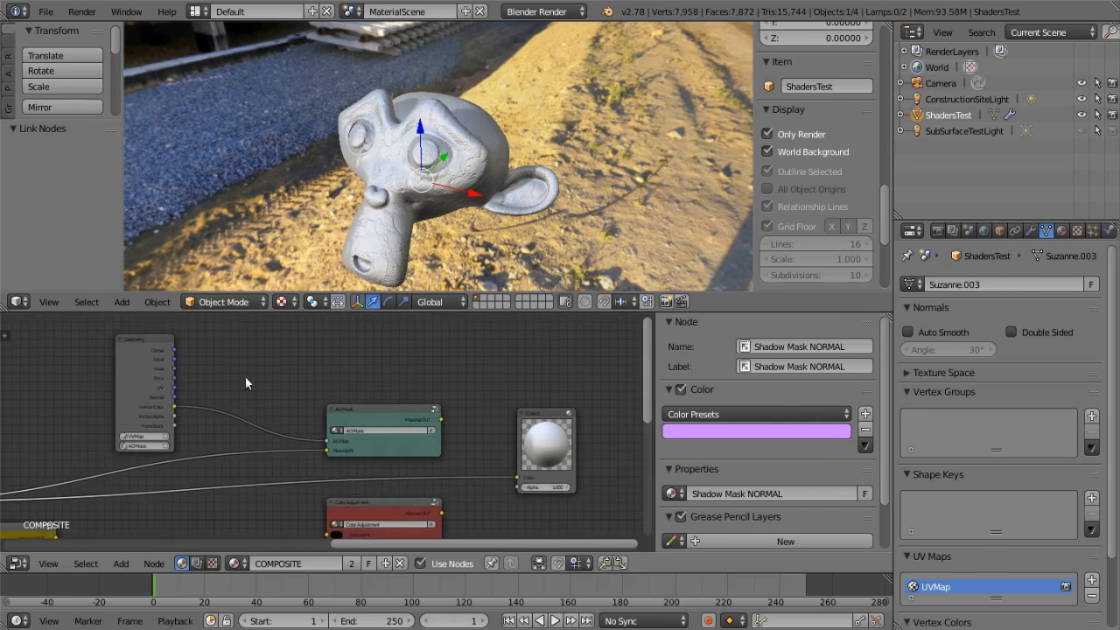
Connect the Geometry node's Vertex Color to the Output node's Color and inspect the ambient occlusion on the monkey head
middle_click_drag(266, 382, 163, 371)
left_click_drag(74, 392, 417, 467)
middle_click_drag(446, 254, 337, 272)
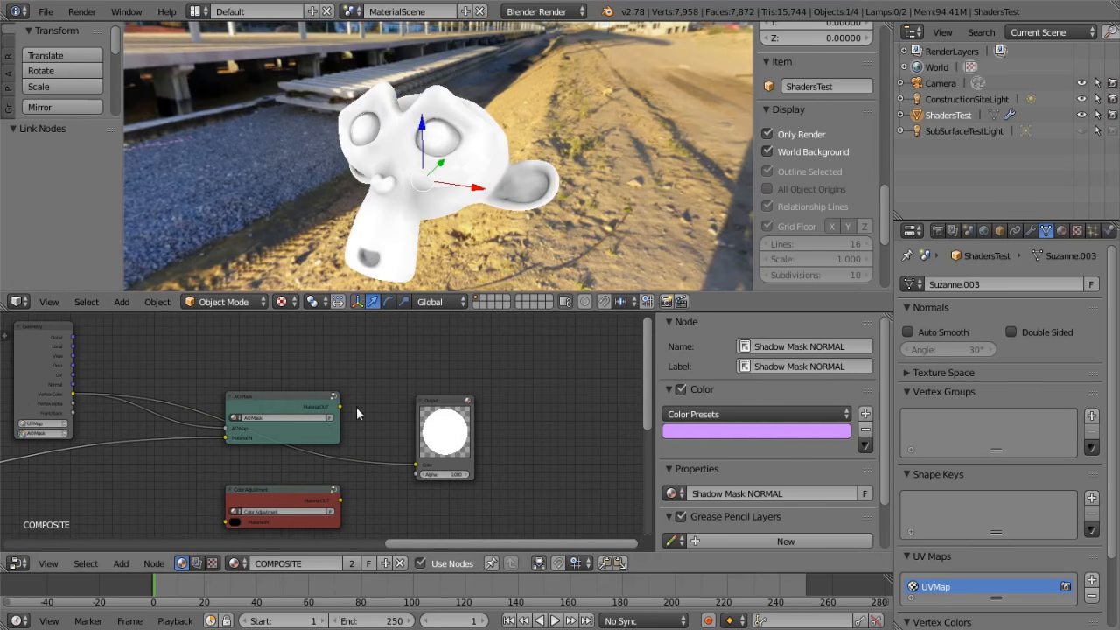
Connect AO Mask's Material OUT to the Output node's Color and inspect the shaded monkey head close up and from farther away
left_click_drag(340, 406, 343, 416)
left_click_drag(411, 466, 417, 464)
middle_click_drag(551, 126, 437, 161)
scroll(508, 153, "down", 2)
scroll(275, 368, "down", 3)
middle_click_drag(257, 368, 539, 338)
scroll(455, 359, "down", 4)
middle_click_drag(330, 398, 398, 308)
scroll(502, 361, "down", 2)
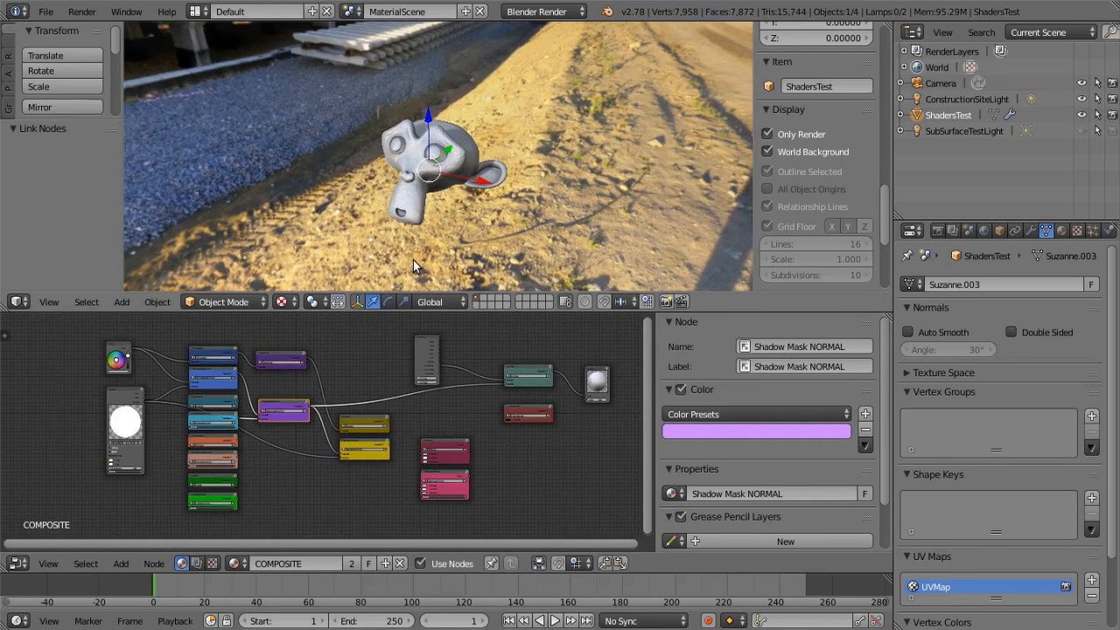
Switch the 3D viewport to the camera view, framing the monkey head and the node tree
left_click(50, 301)
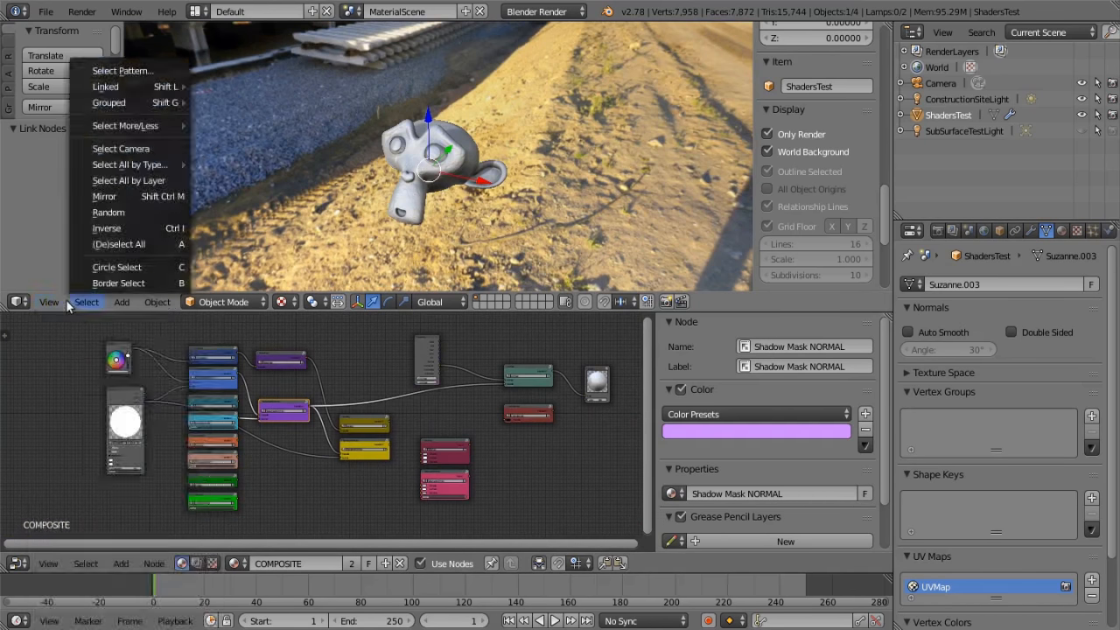
left_click(52, 301)
left_click(52, 301)
mouse_move(103, 538)
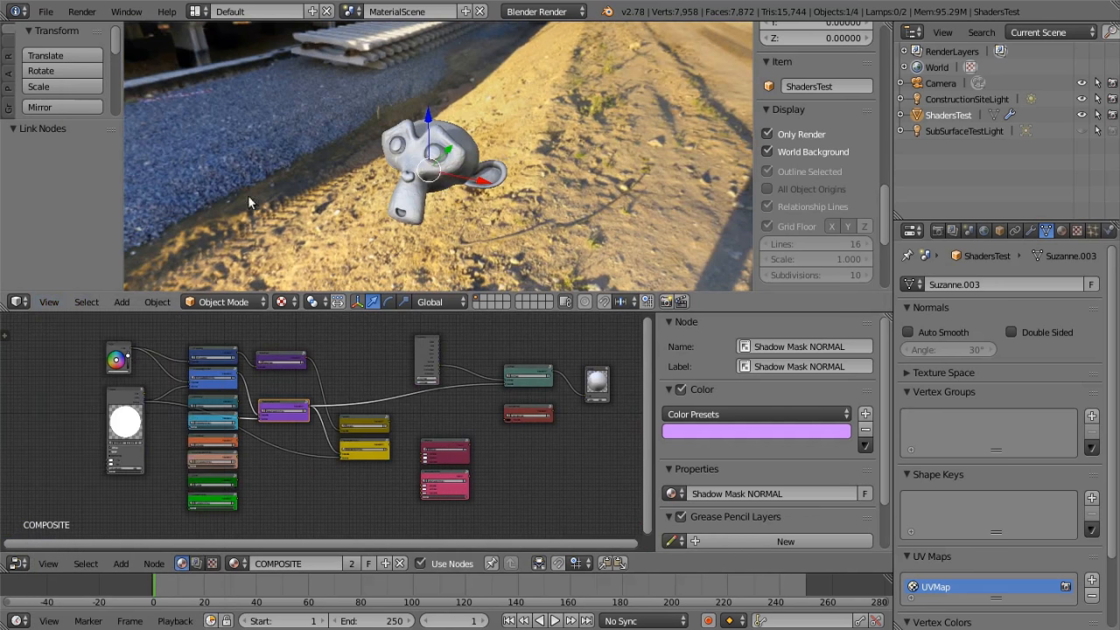
left_click(49, 301)
left_click(70, 362)
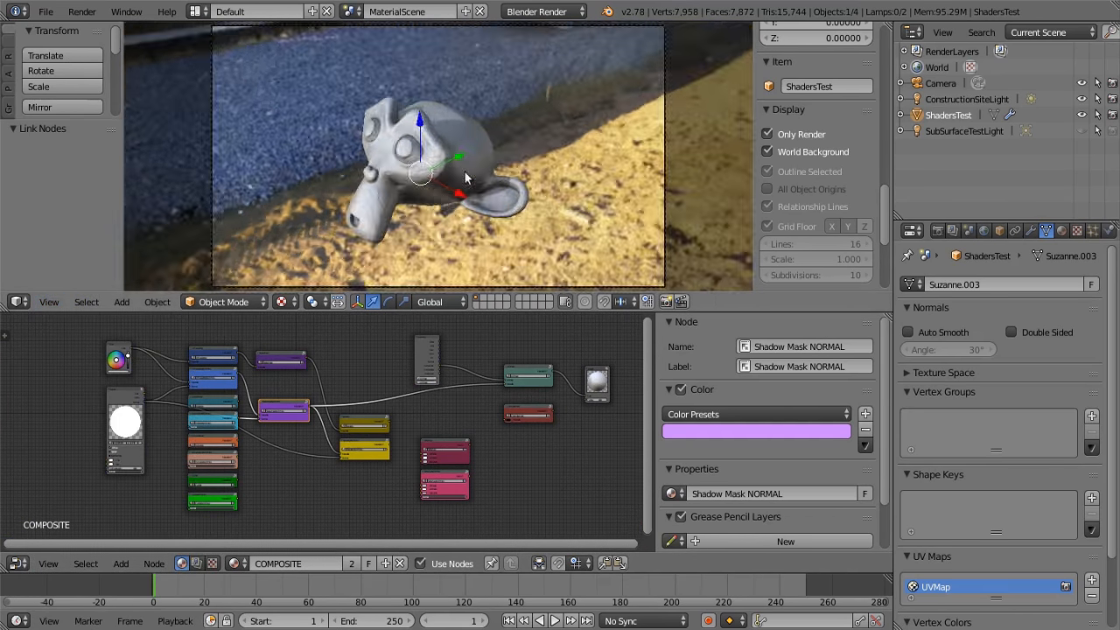
scroll(507, 149, "up", 1)
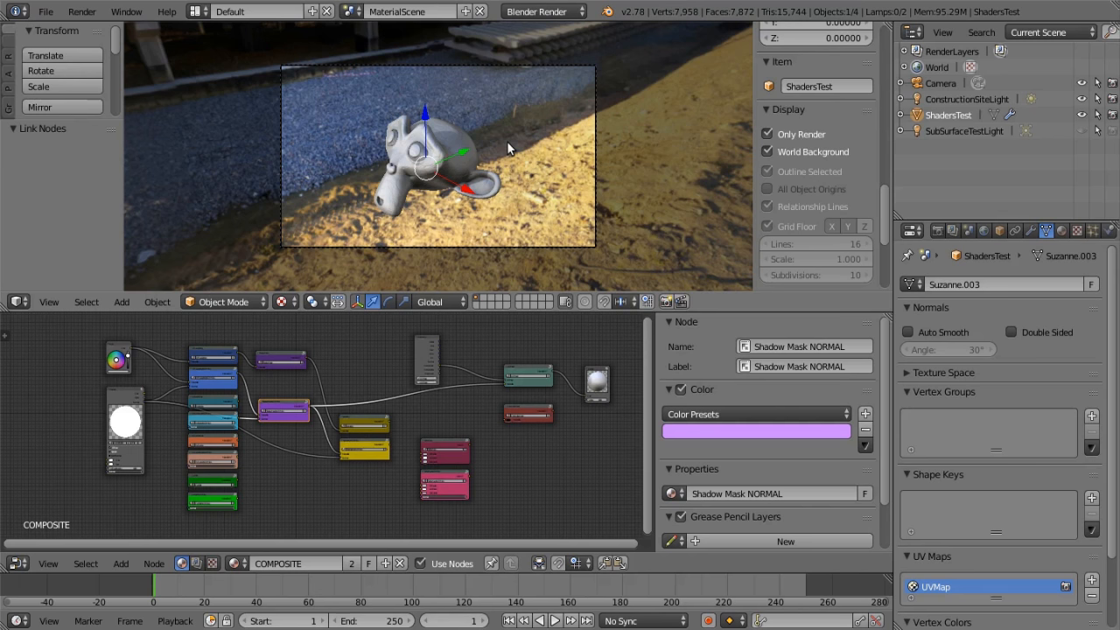
scroll(530, 108, "up", 2)
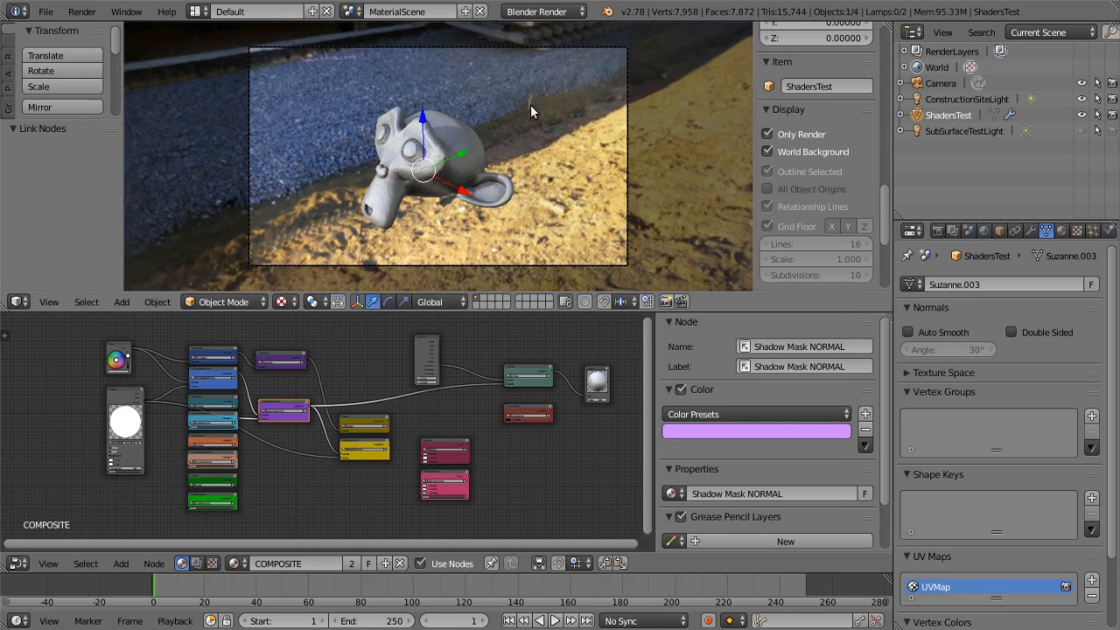
scroll(530, 111, "up", 1)
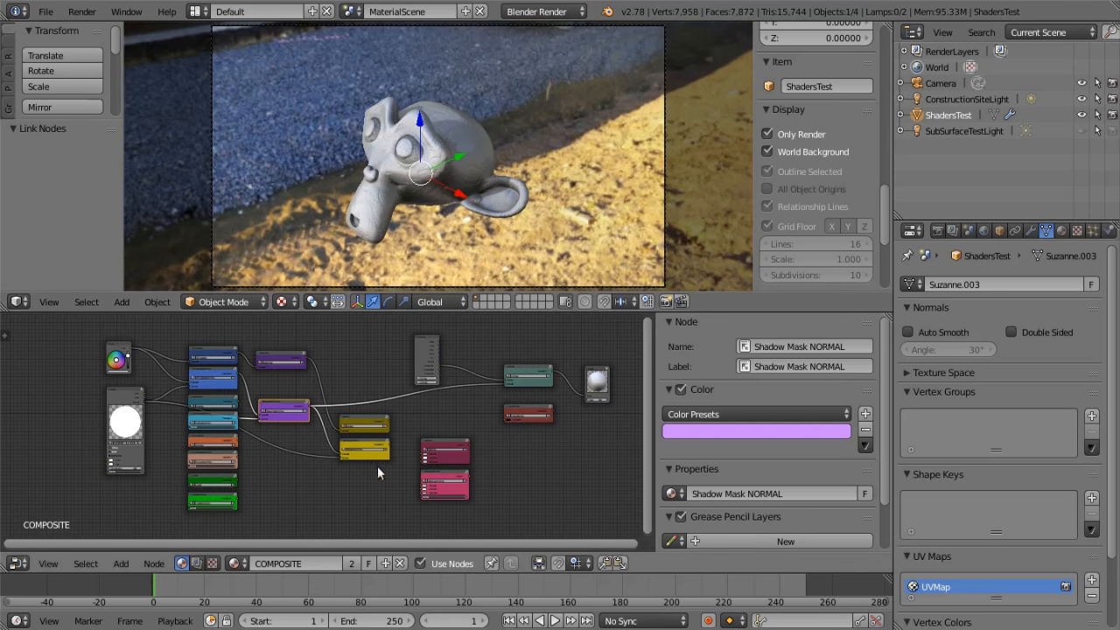
middle_click_drag(362, 398, 219, 413)
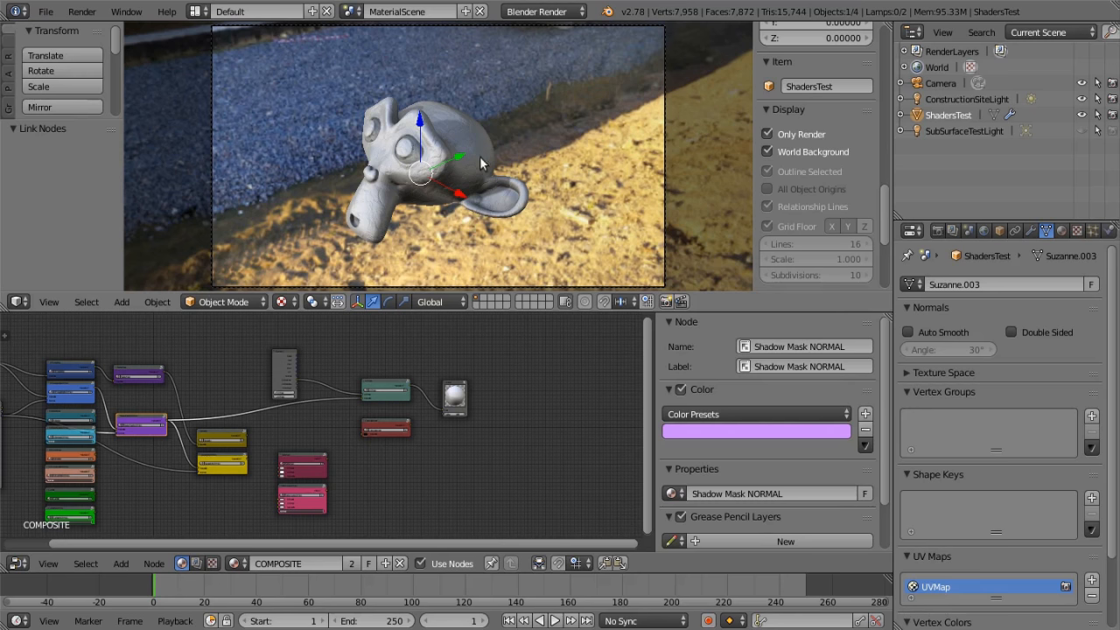
middle_click_drag(130, 418, 179, 413)
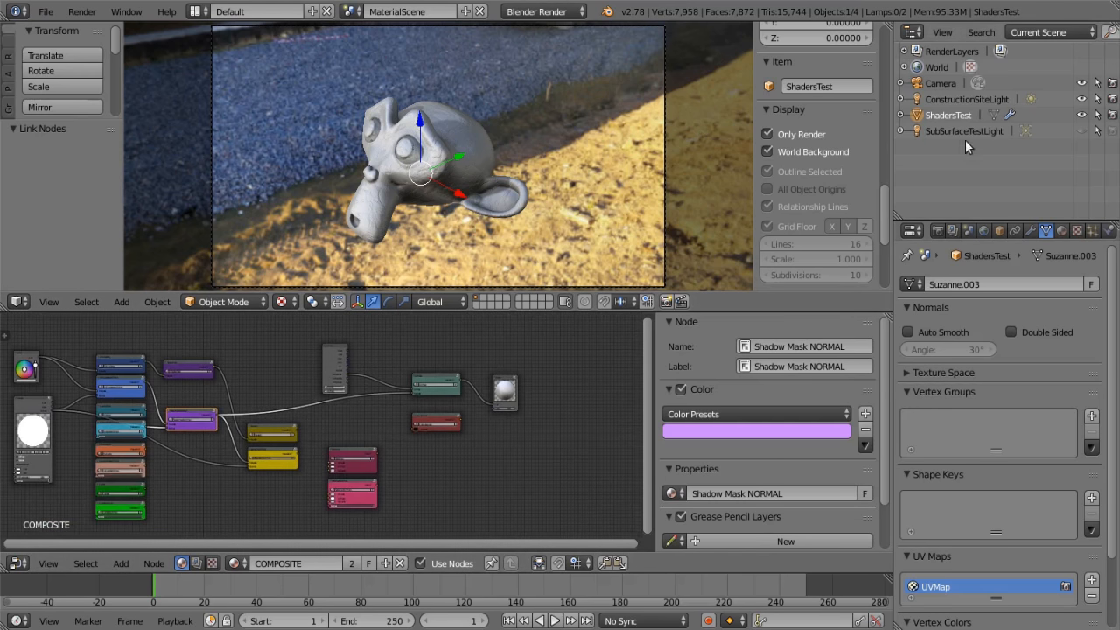
Select the Camera, render the scene from the render settings, inspect the image and restore the 3D view
left_click(940, 83)
scroll(773, 251, "down", 3)
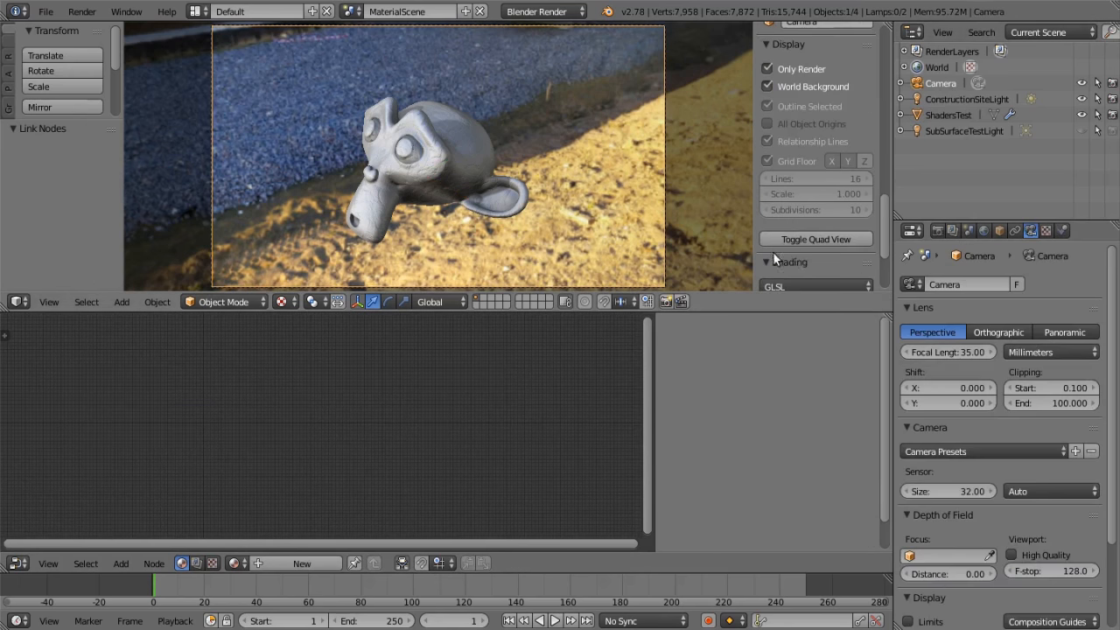
left_click(938, 230)
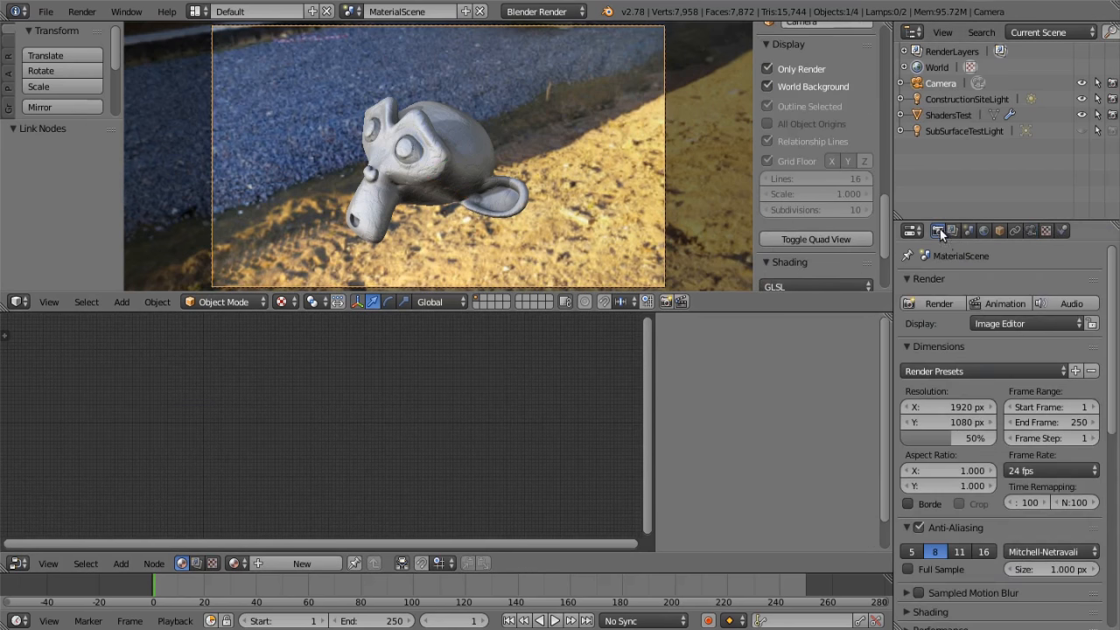
left_click(934, 303)
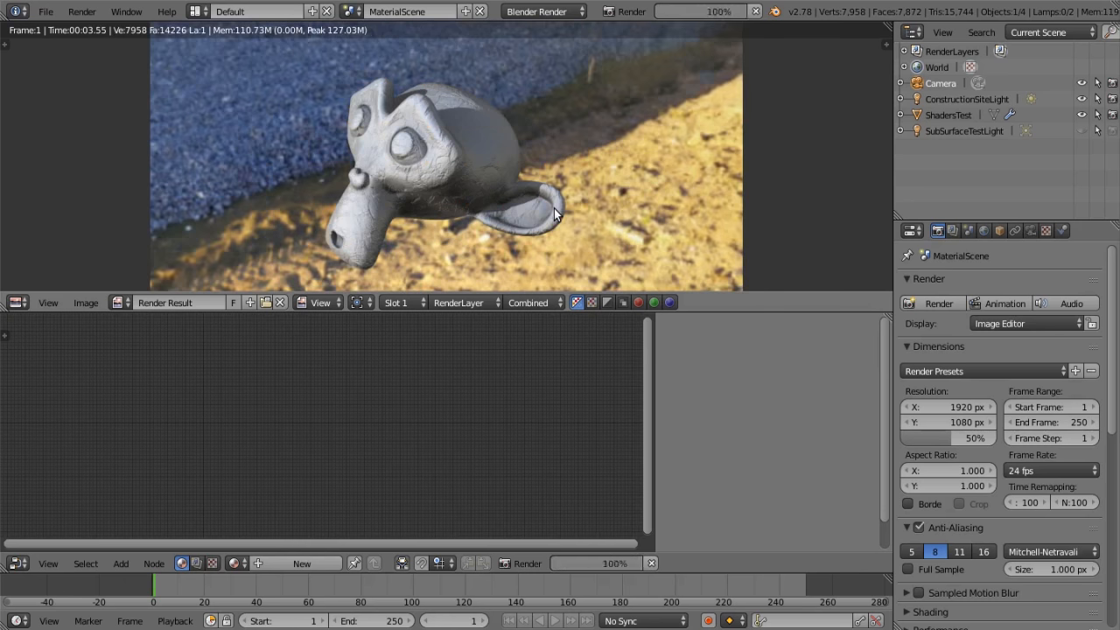
scroll(554, 208, "down", 2)
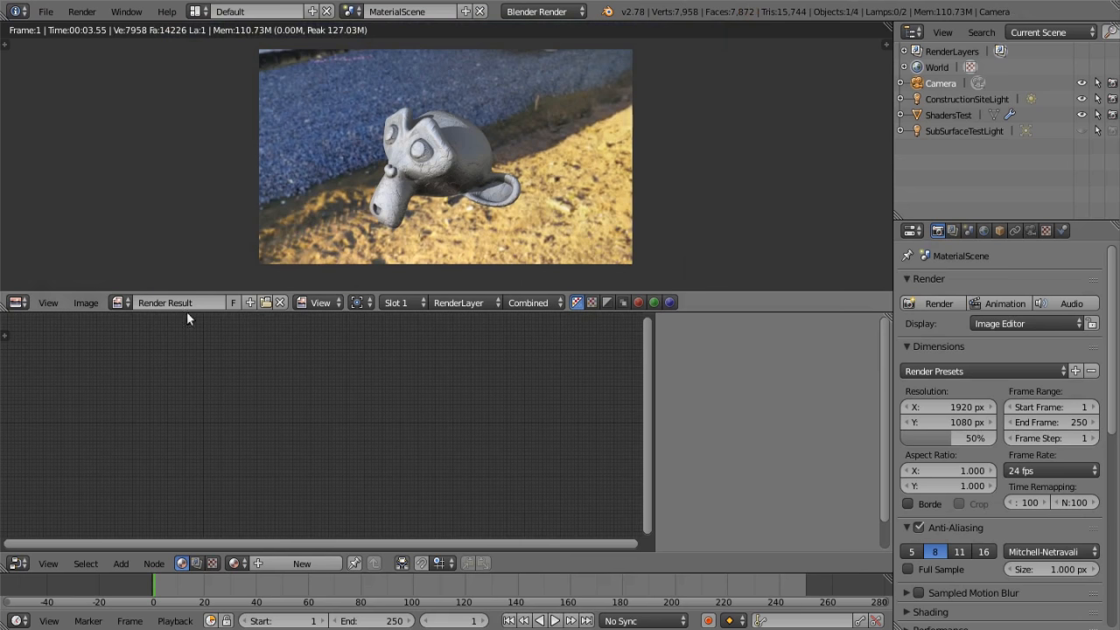
left_click(16, 302)
left_click(38, 321)
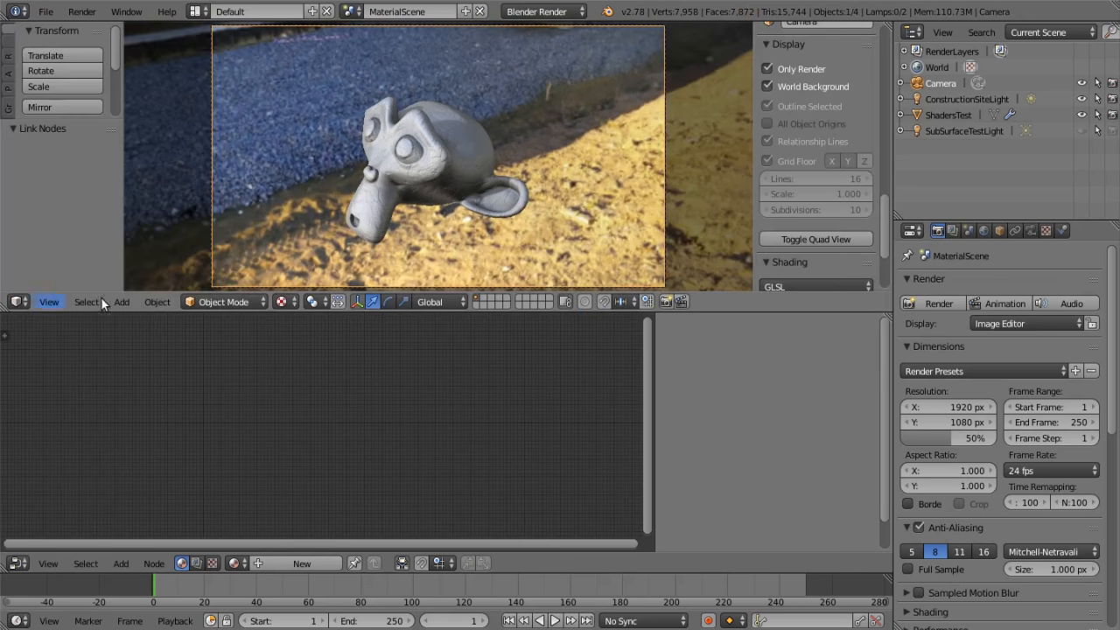
Make an OpenGL render of the active viewport, inspect the monkey head in it and return to the 3D view
left_click(668, 300)
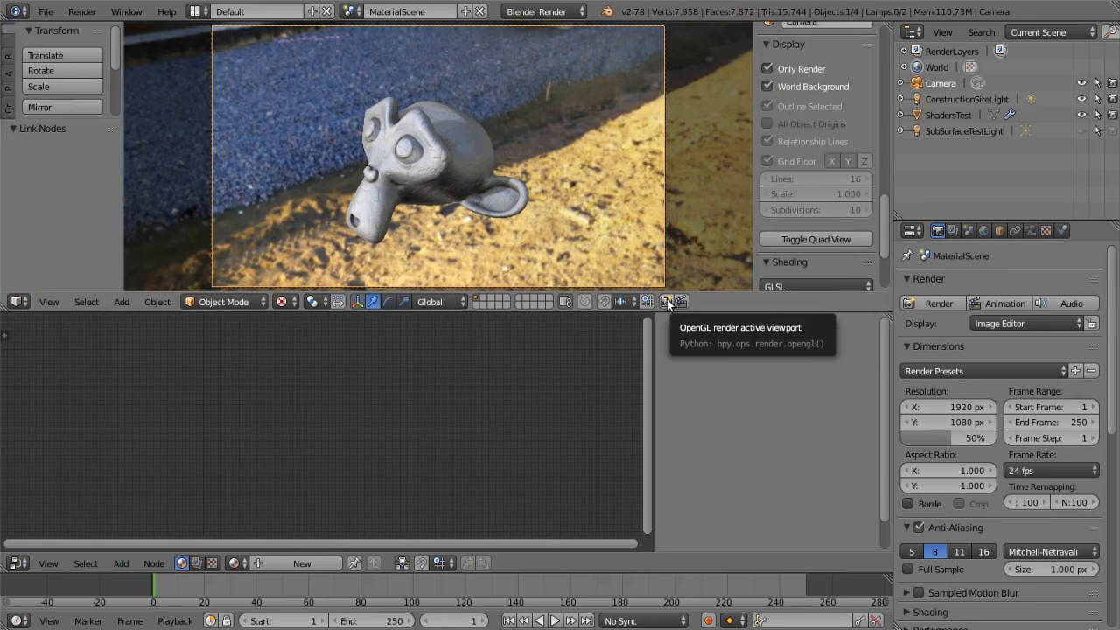
left_click(666, 301)
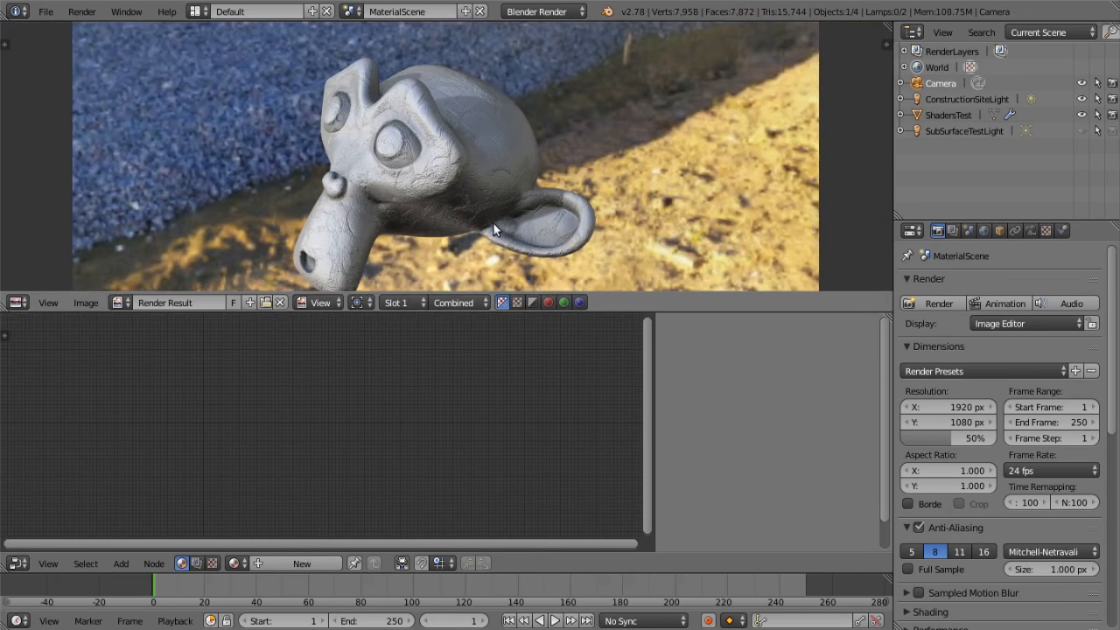
scroll(493, 223, "up", 2)
scroll(488, 134, "down", 5)
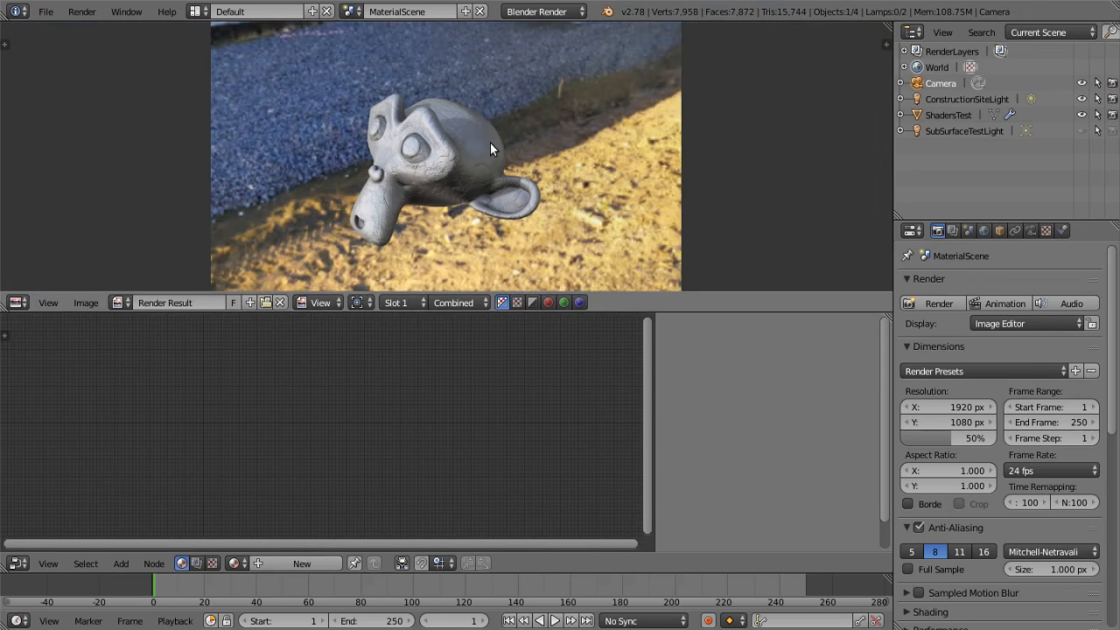
left_click(18, 303)
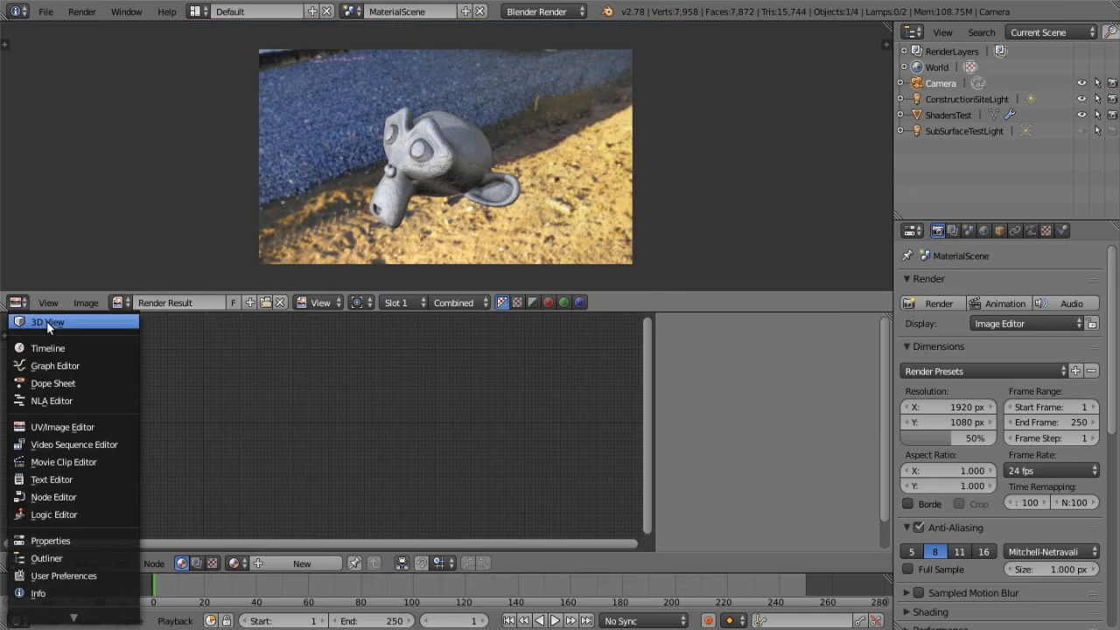
left_click(47, 322)
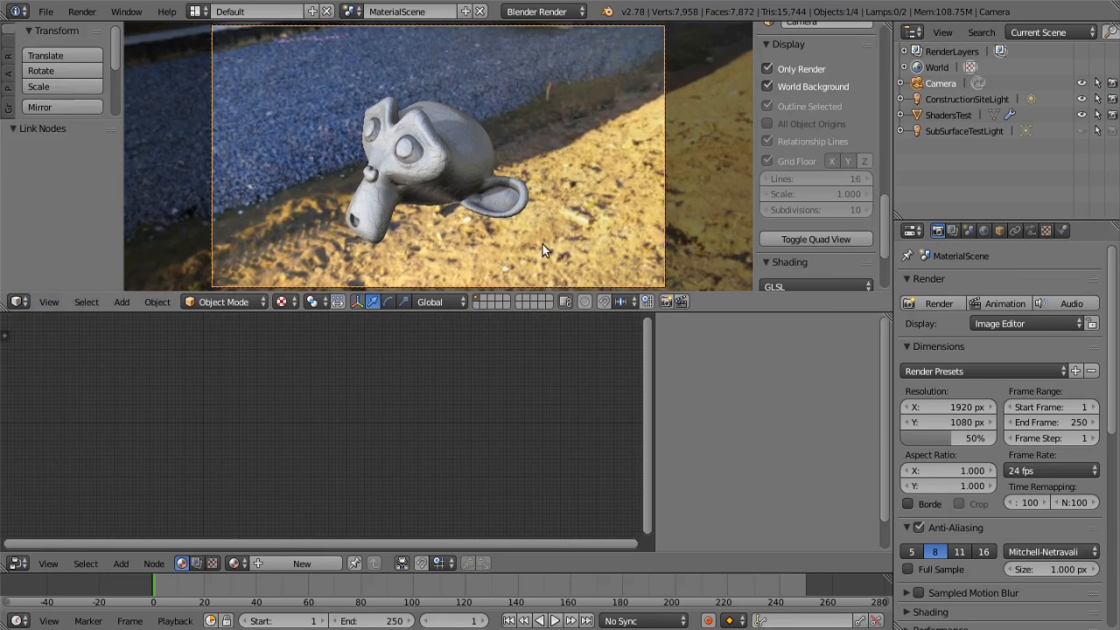
Run the regular render again, inspect the monkey head for comparison and return to the 3D view
left_click(927, 302)
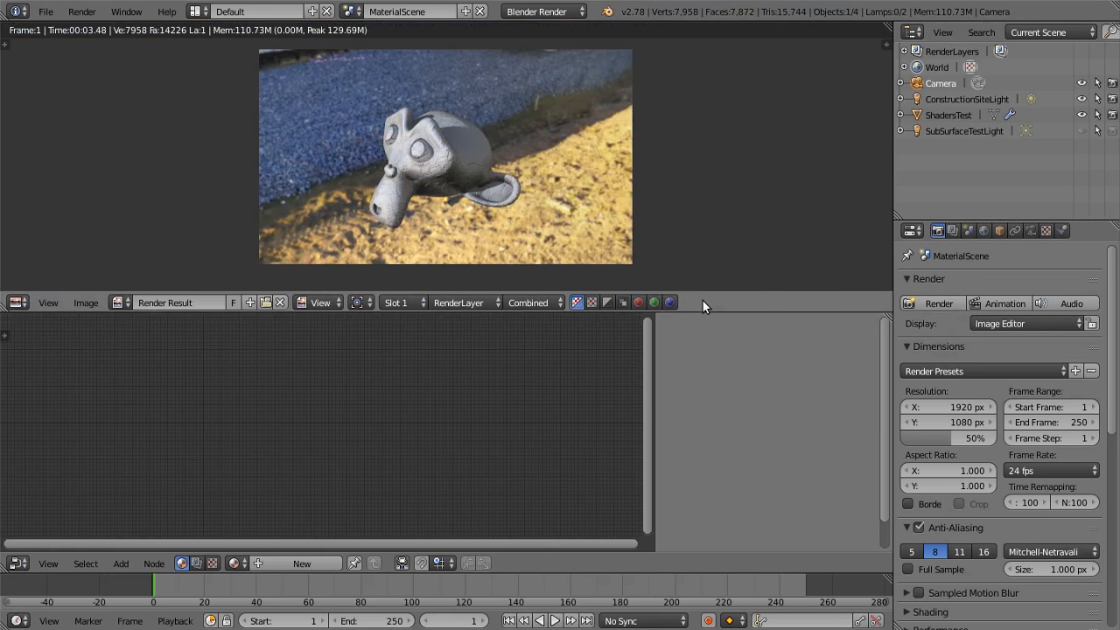
scroll(429, 145, "up", 1)
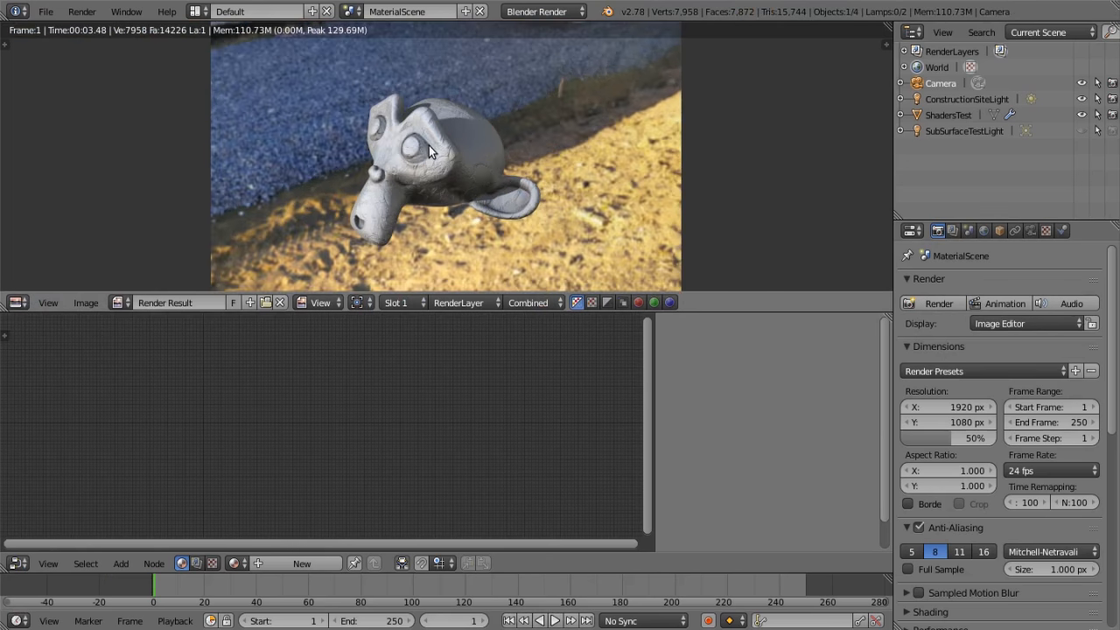
left_click(24, 311)
left_click(50, 319)
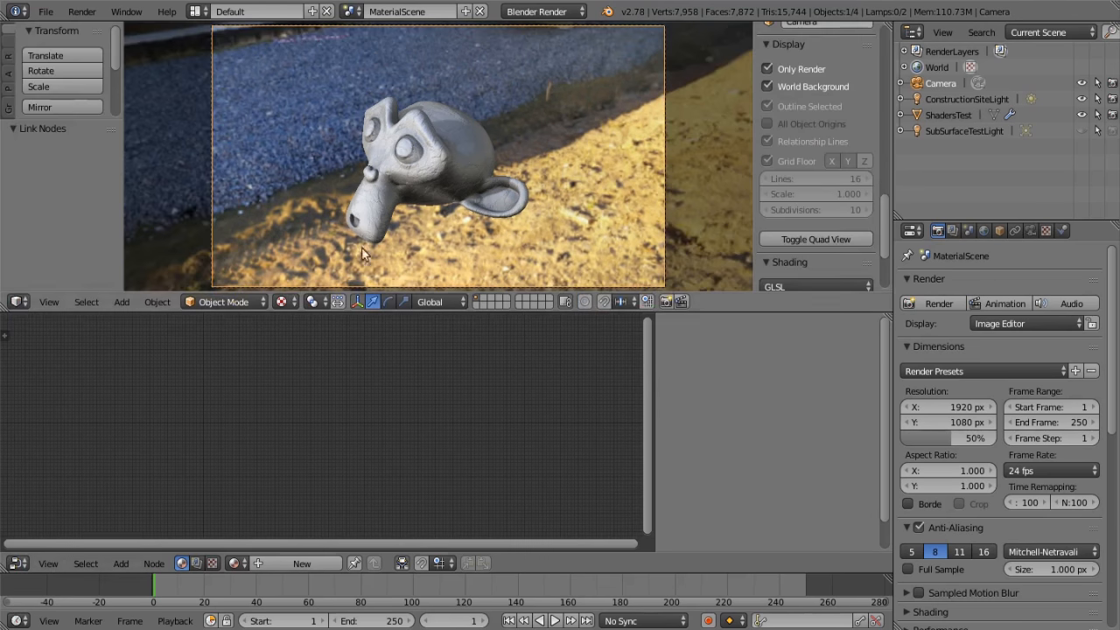
Repeat the OpenGL render of the viewport and compare its shading on the monkey head with the regular render
left_click(665, 301)
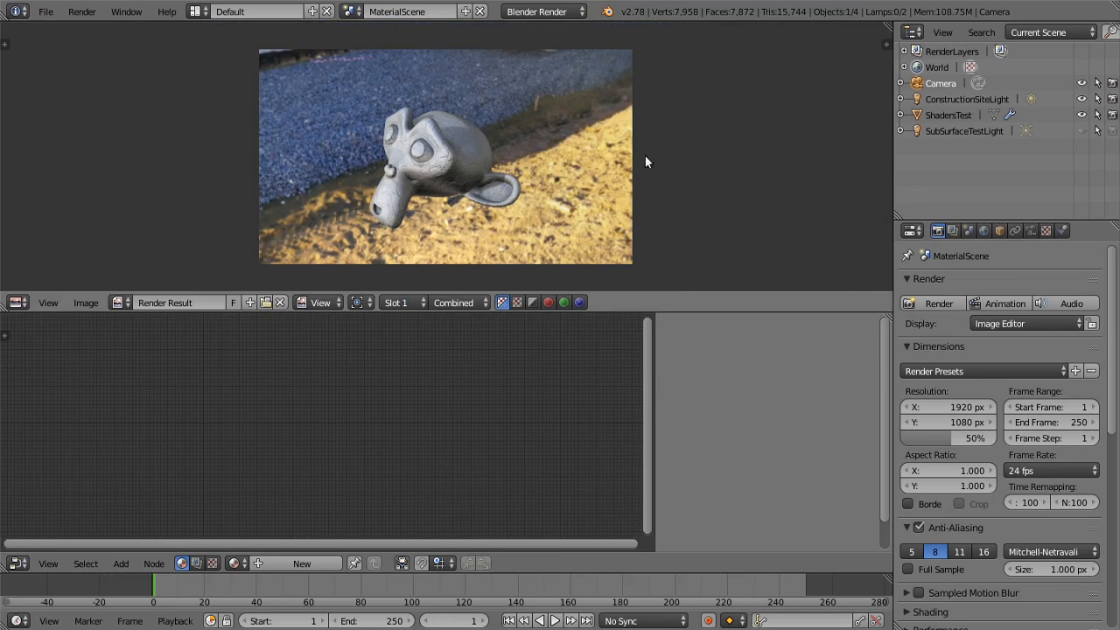
scroll(539, 160, "up", 1)
scroll(530, 158, "up", 1)
scroll(525, 149, "down", 1)
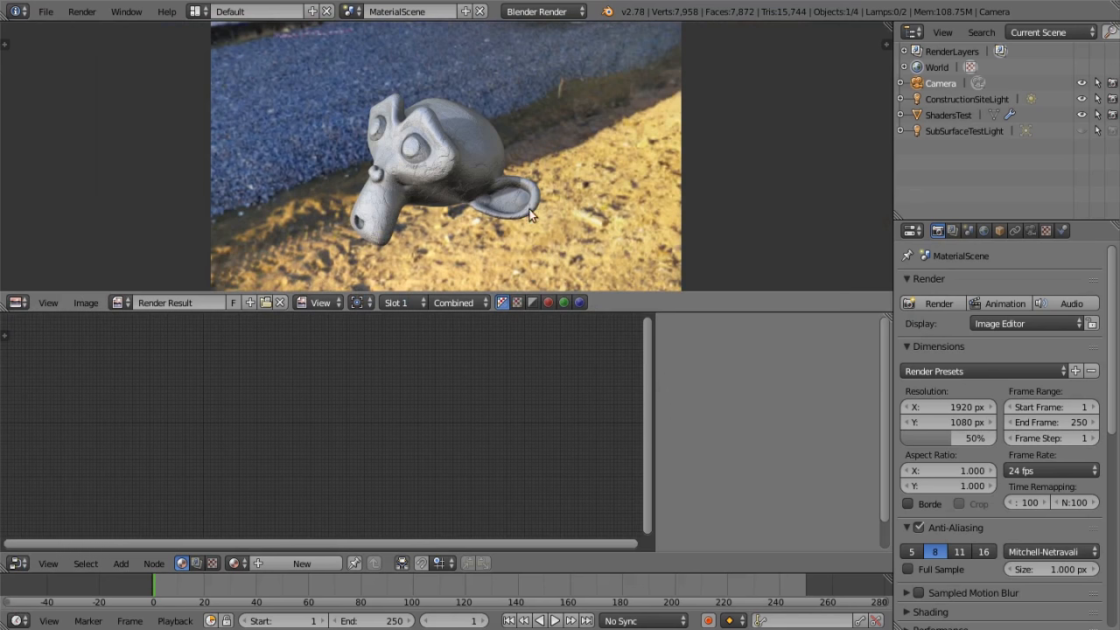
scroll(498, 176, "up", 3)
scroll(503, 170, "down", 3)
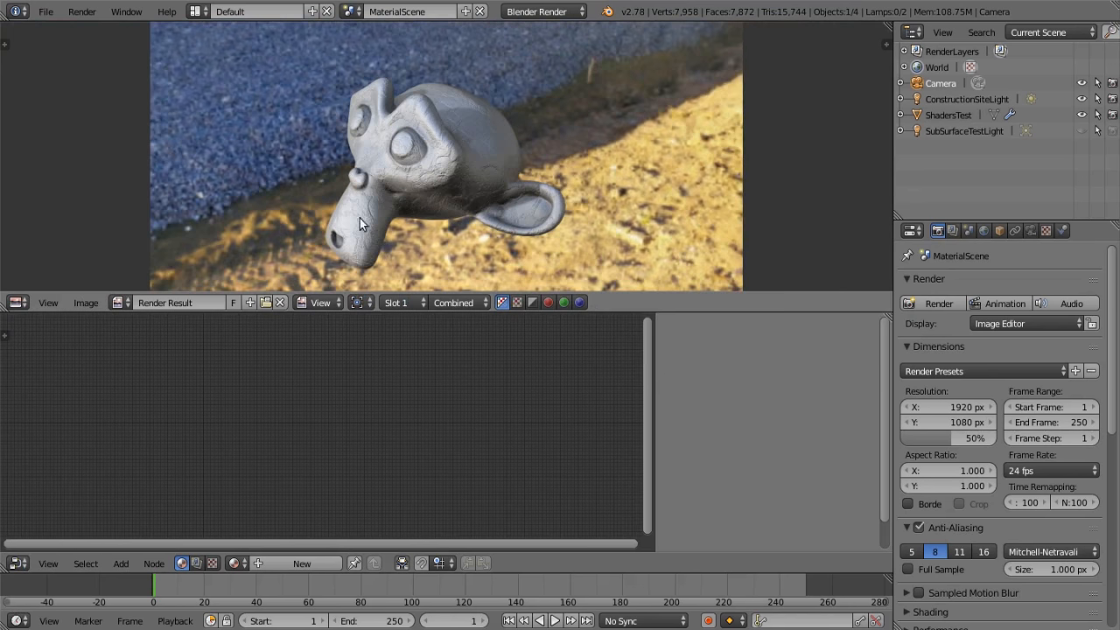
scroll(237, 256, "down", 1)
Restore the 3D view and select the ShadersTest monkey head, showing its whole COMPOSITE node tree
left_click(19, 301)
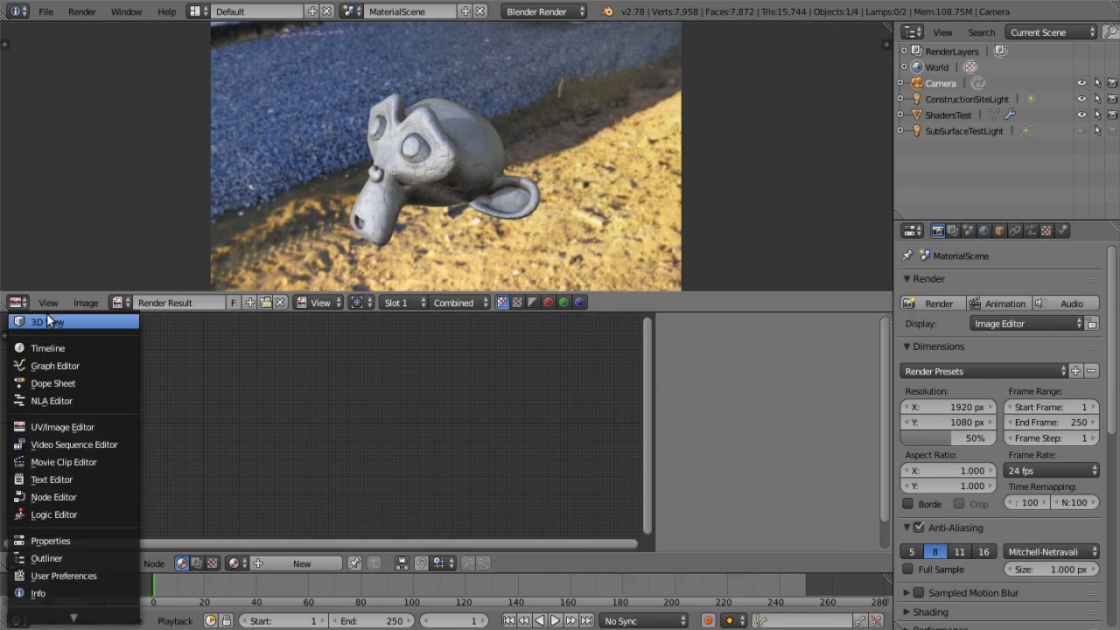
left_click(48, 317)
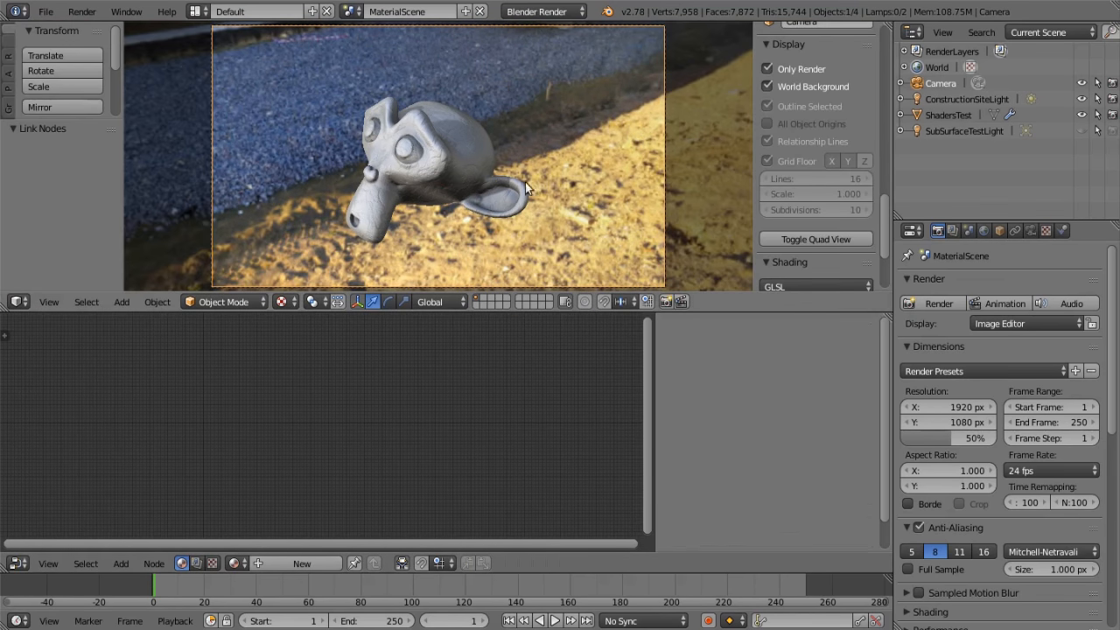
right_click(487, 179)
key("Home")
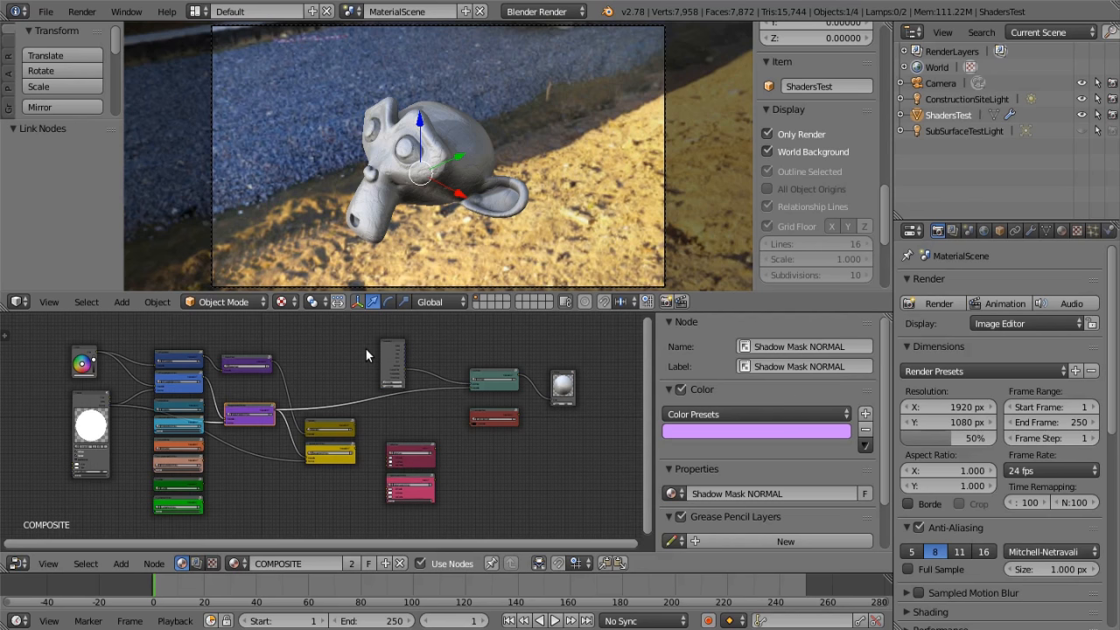
Open the recent project file containing the Water_Vaporator desert scene
left_click(46, 12)
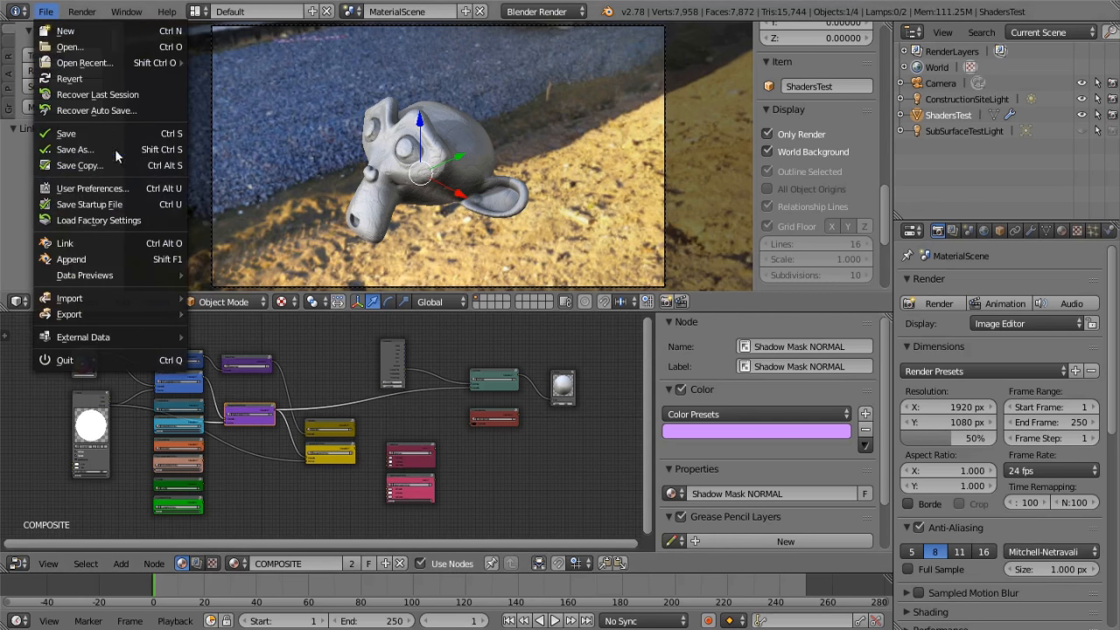
mouse_move(97, 64)
left_click(283, 80)
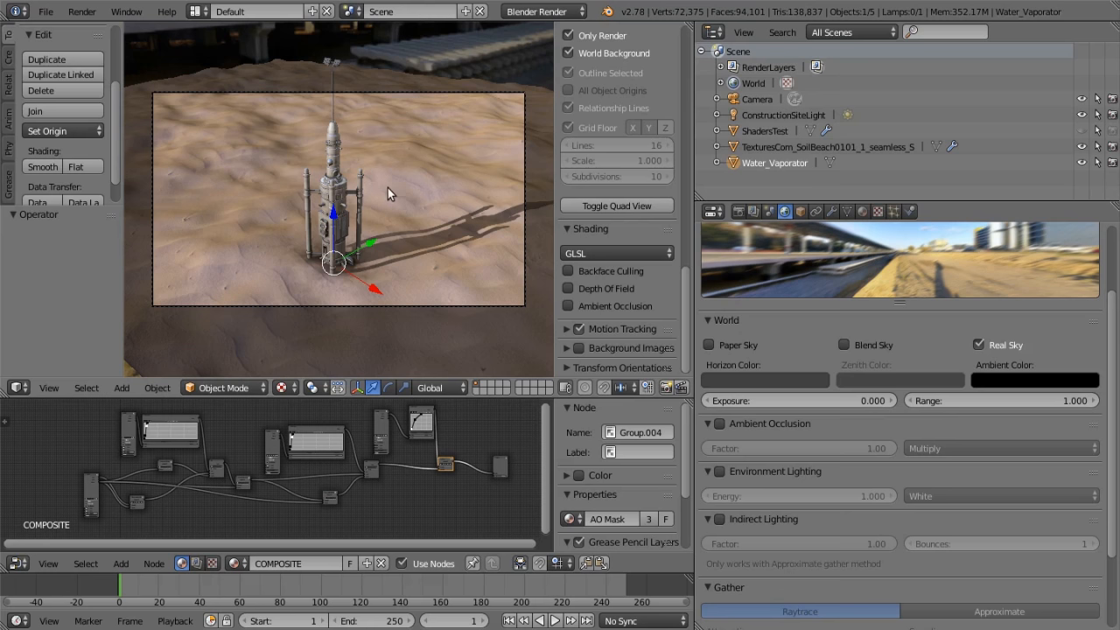
Examine the Water_Vaporator in the camera view and close up, along with the ground's Sand and the model's COMPOSITE node trees
scroll(387, 187, "up", 2)
scroll(430, 227, "down", 3)
key("KP_Decimal")
key("KP_0")
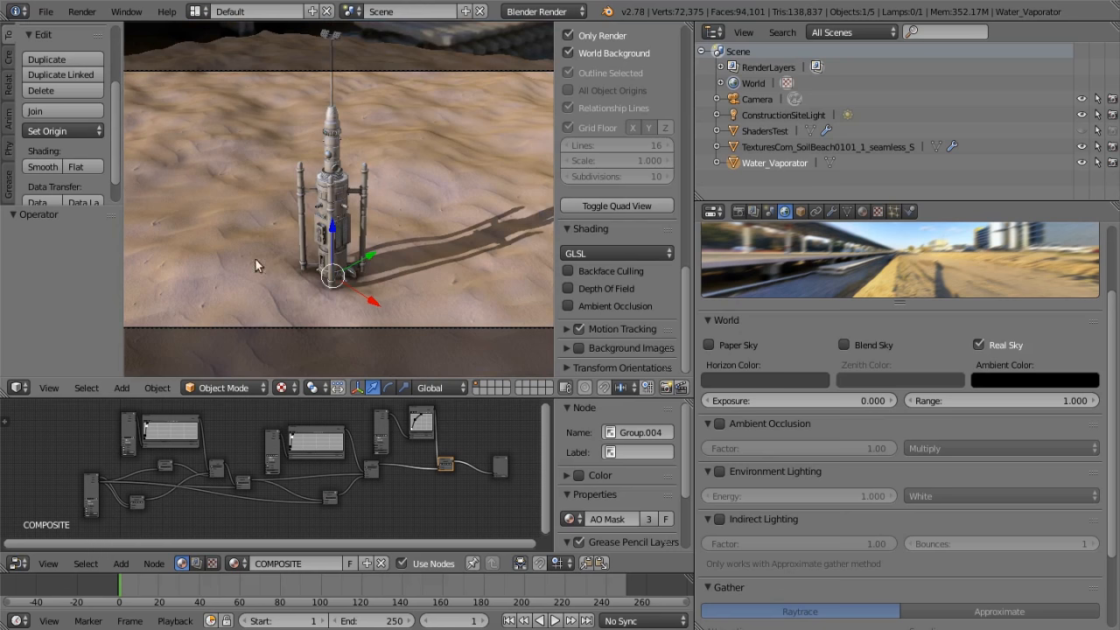
scroll(407, 266, "up", 6)
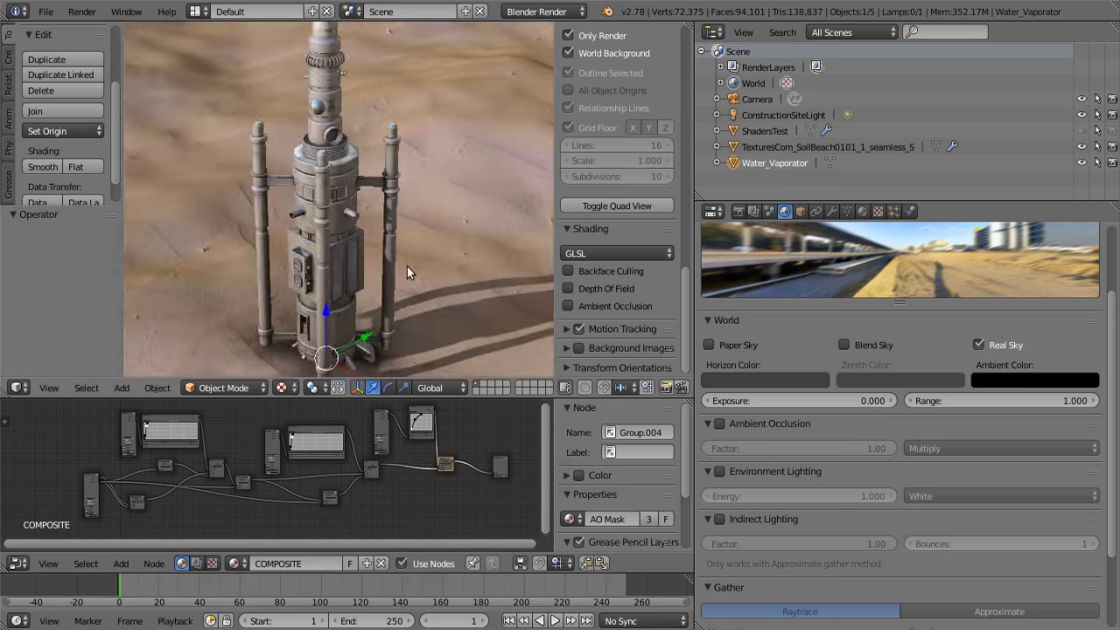
scroll(408, 268, "down", 3)
middle_click_drag(243, 439, 319, 453)
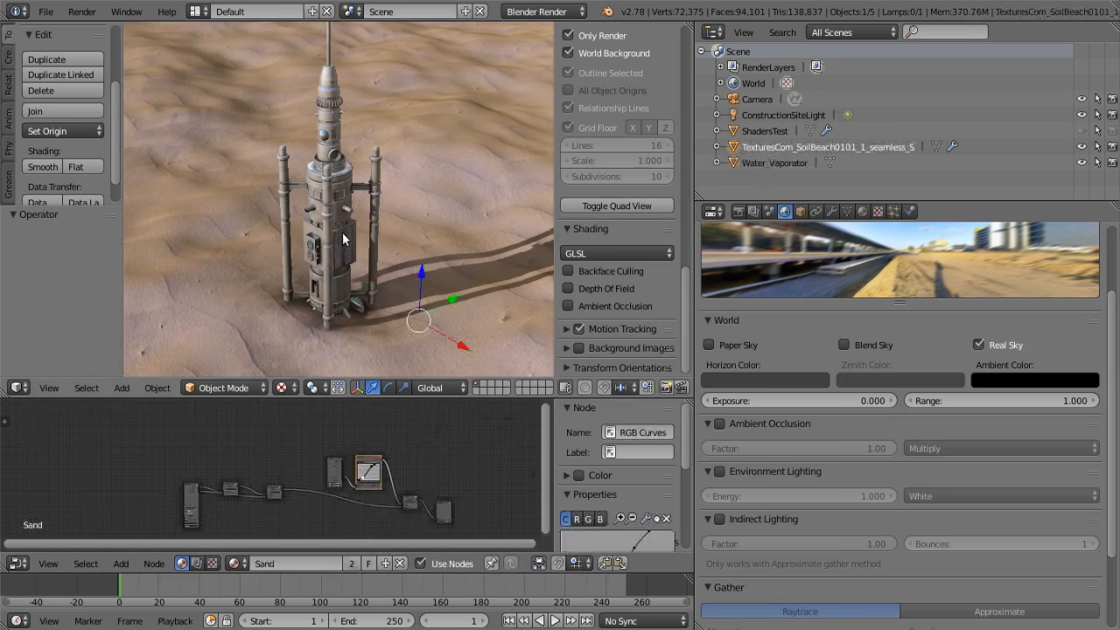
scroll(319, 422, "up", 5)
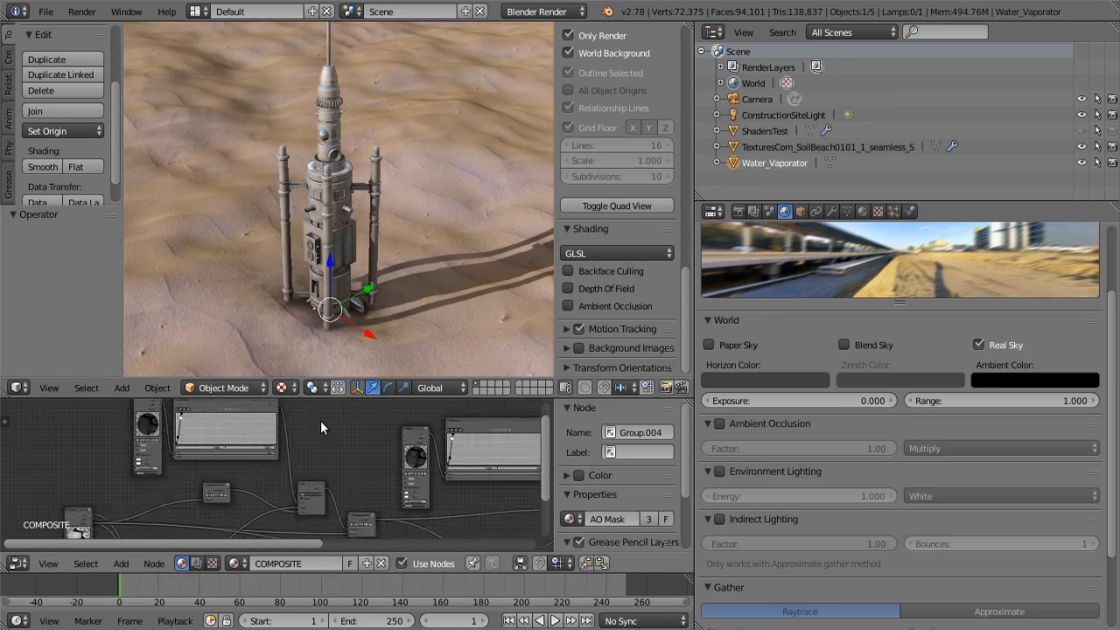
Examine the Reflection and Shadow Mask node groups and their connections in the Water_Vaporator's COMPOSITE node tree
scroll(287, 505, "up", 12)
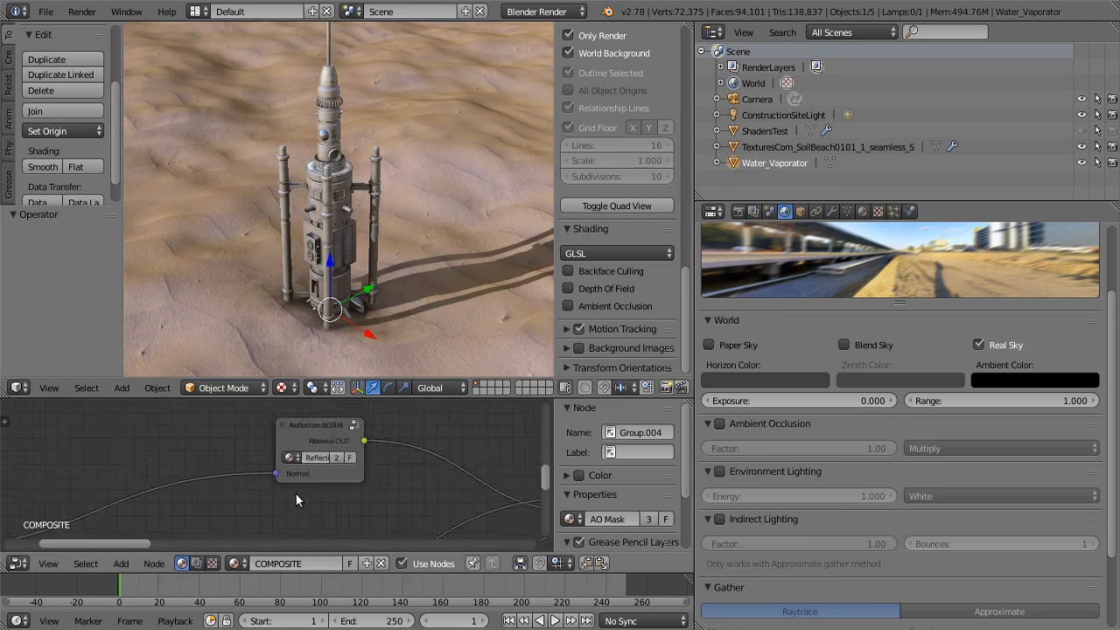
middle_click_drag(303, 507, 245, 529)
scroll(318, 521, "down", 2)
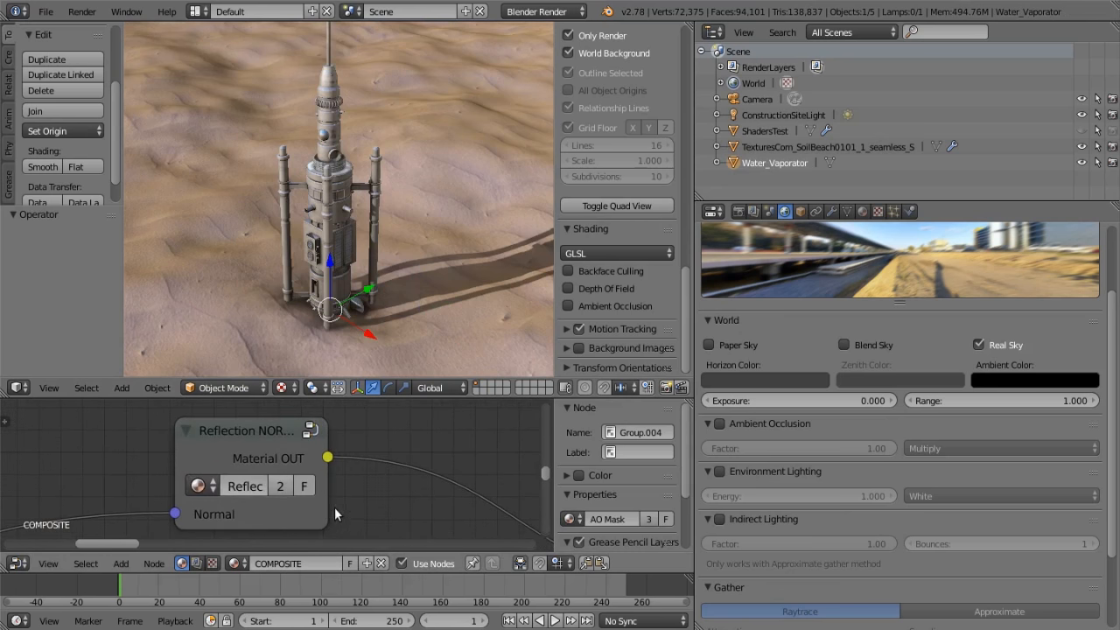
scroll(335, 507, "down", 3)
scroll(328, 503, "down", 4)
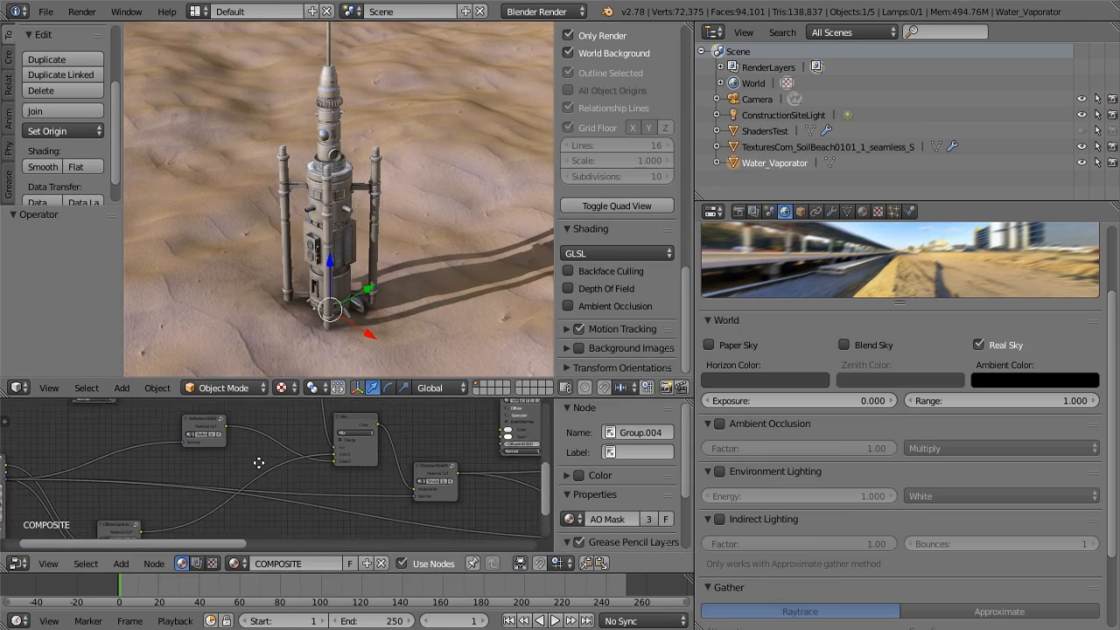
middle_click_drag(339, 480, 284, 455)
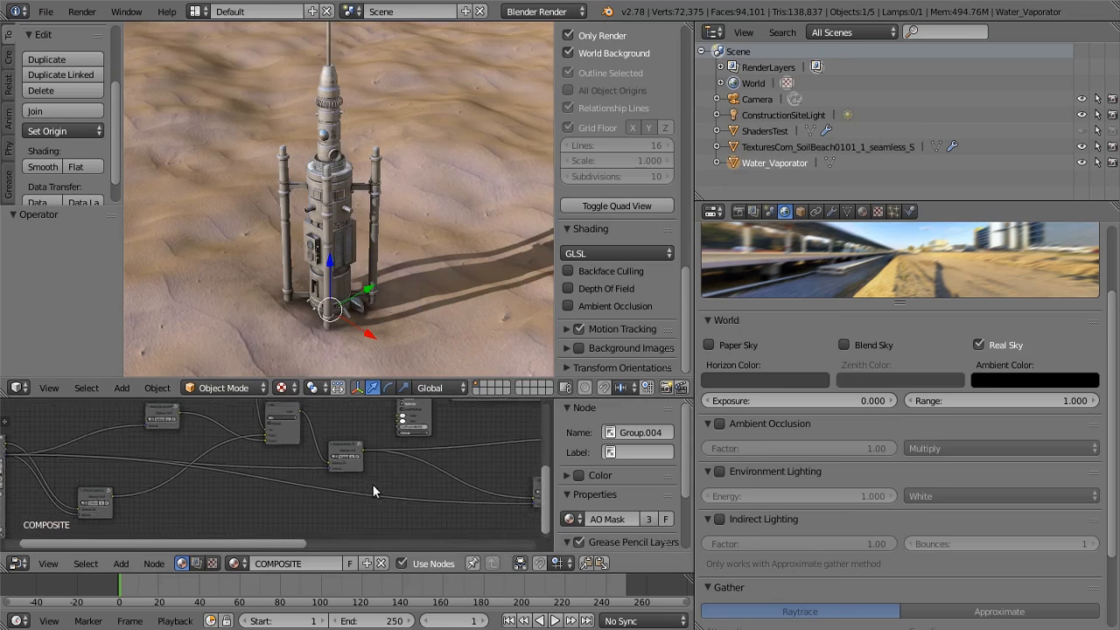
scroll(385, 486, "up", 9)
middle_click_drag(299, 500, 248, 506)
middle_click_drag(349, 512, 289, 517)
scroll(319, 465, "up", 7)
scroll(366, 442, "down", 5)
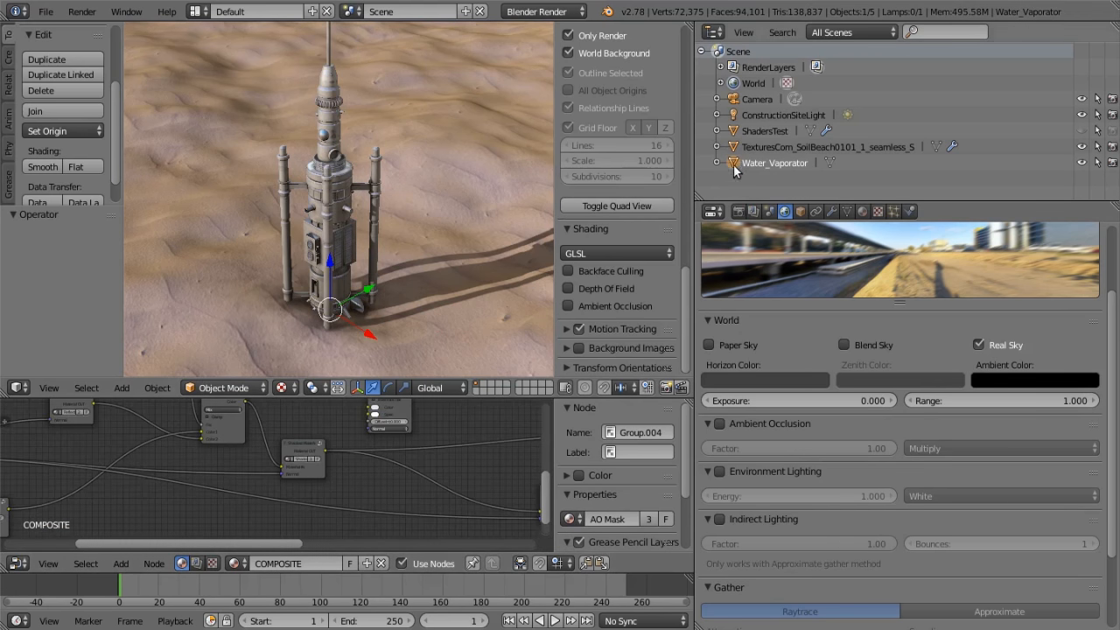
scroll(346, 460, "up", 2)
scroll(354, 466, "up", 2)
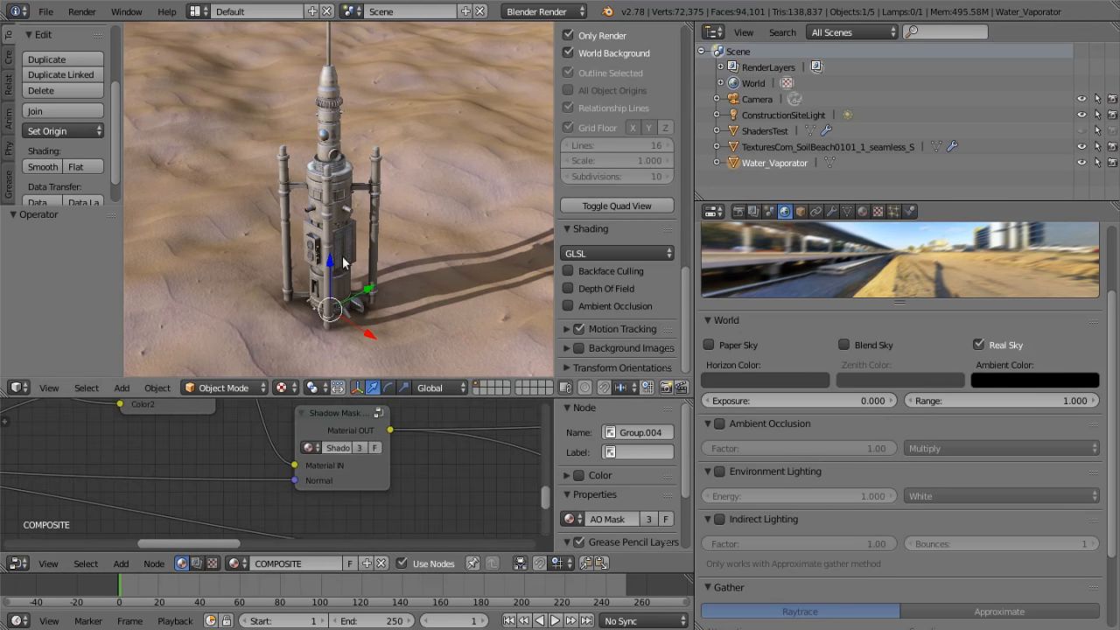
Inspect the Water_Vaporator close up and through the camera, and survey the COMPOSITE node chain from the Material node towards the output
scroll(323, 249, "up", 4)
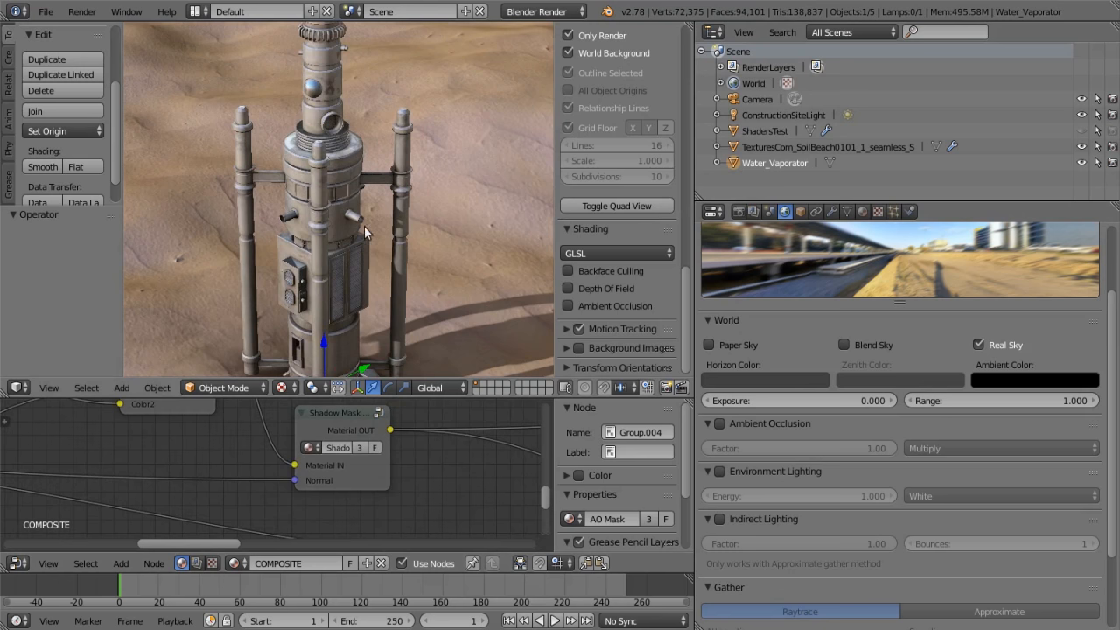
key("KP_0")
scroll(211, 451, "down", 4)
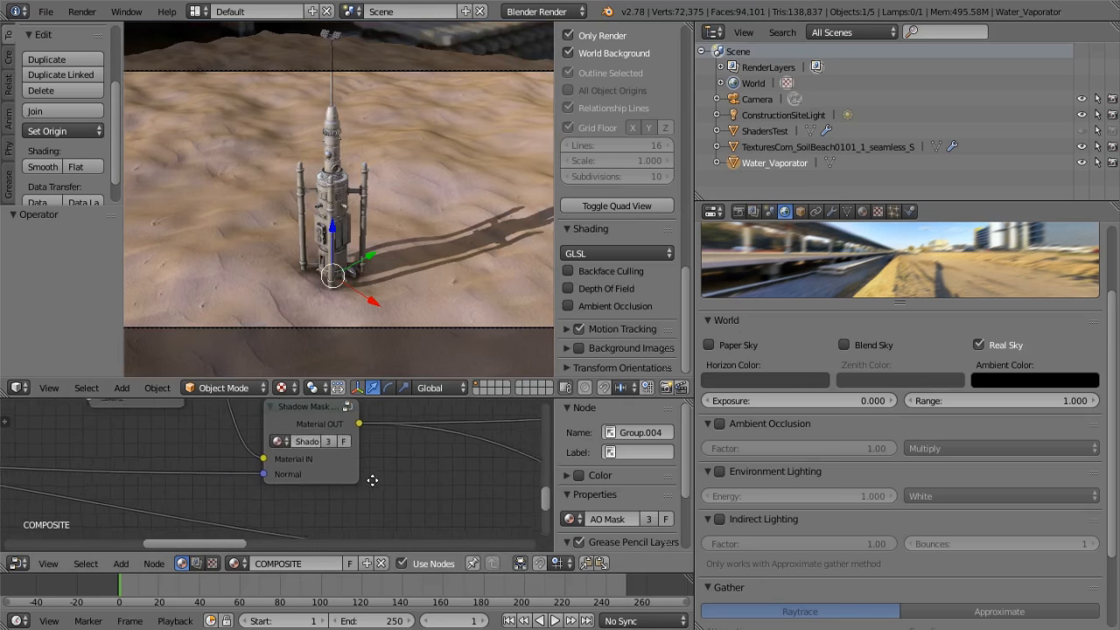
middle_click_drag(211, 451, 450, 478)
scroll(286, 479, "down", 1)
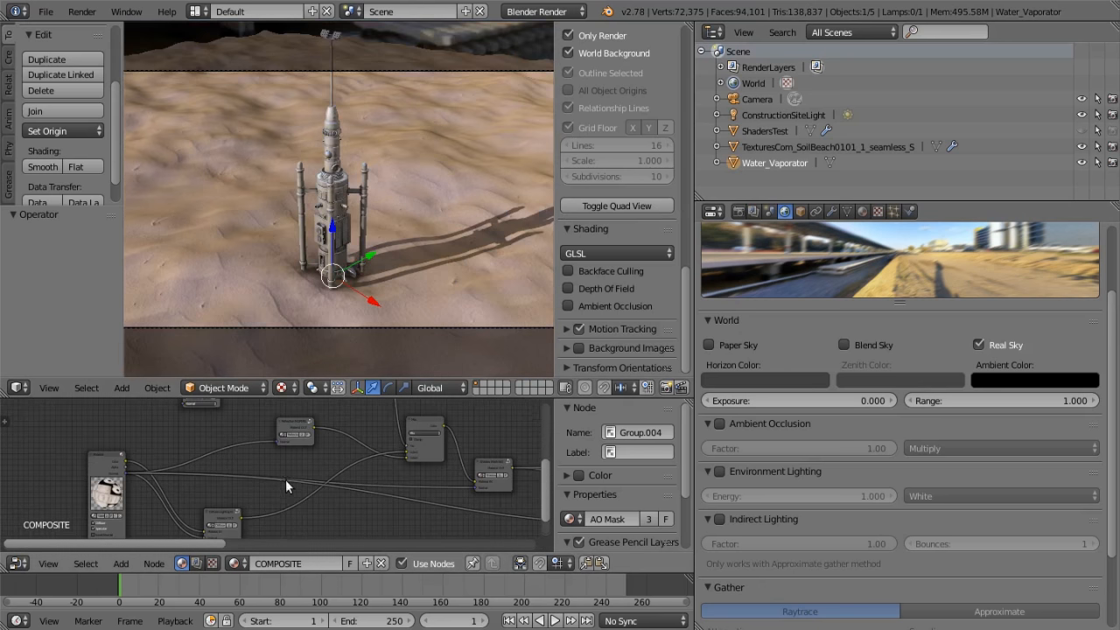
middle_click_drag(219, 471, 133, 431)
scroll(212, 454, "down", 8)
middle_click_drag(234, 480, 82, 508)
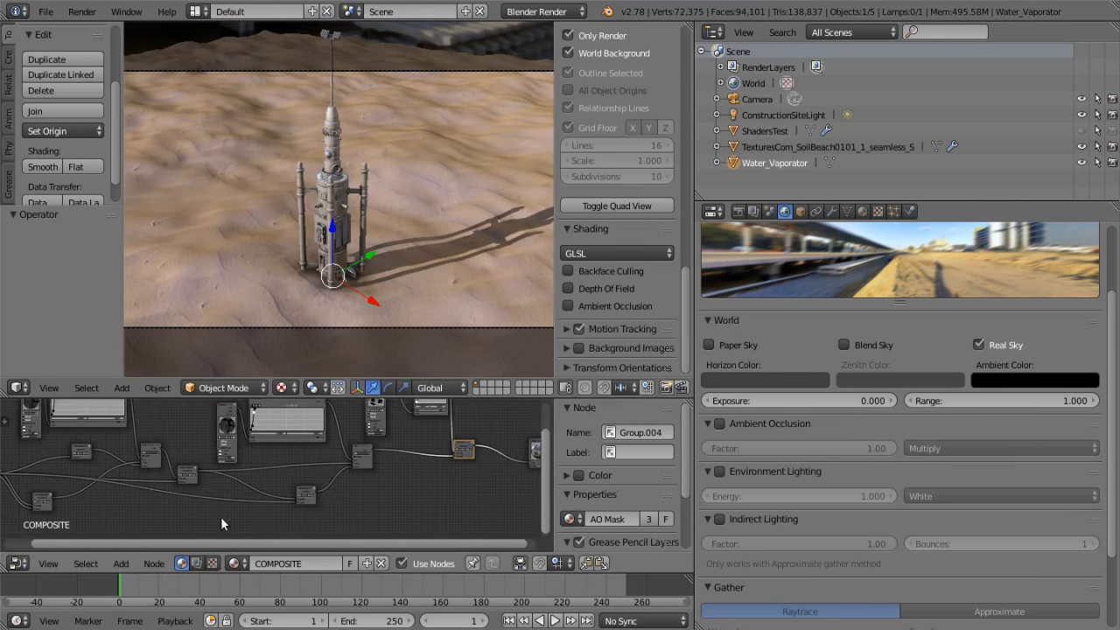
scroll(336, 512, "down", 4)
Link the first Material node's Color directly to the Output node, bypassing the node groups, and frame the Water_Vaporator up close
scroll(73, 478, "up", 3)
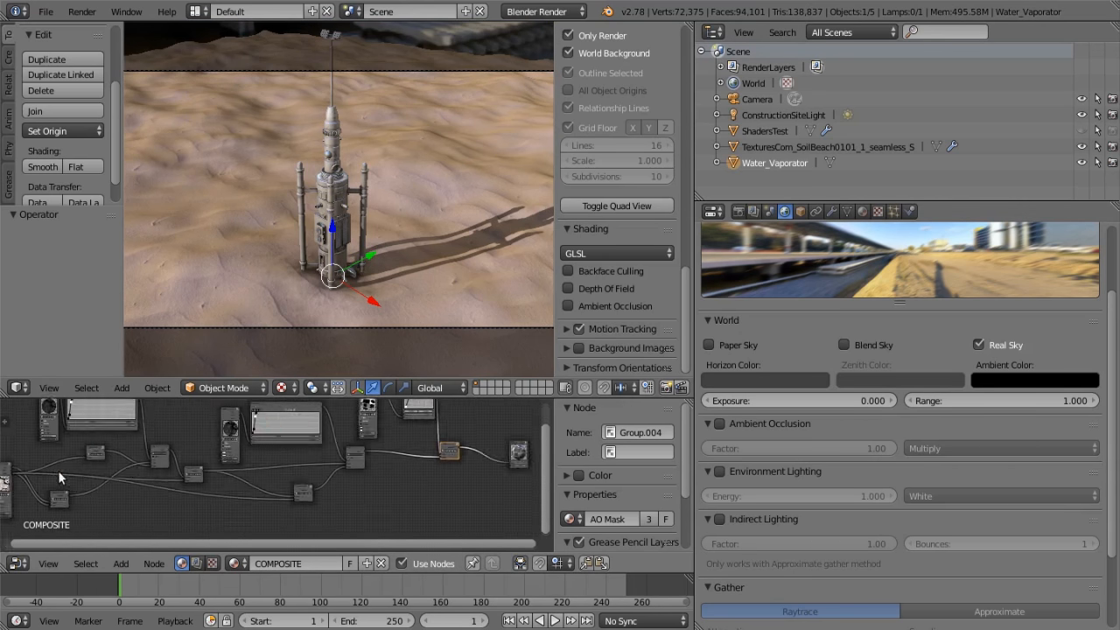
scroll(207, 459, "up", 2)
middle_click_drag(198, 462, 79, 470)
scroll(98, 472, "down", 7)
middle_click_drag(200, 491, 161, 482)
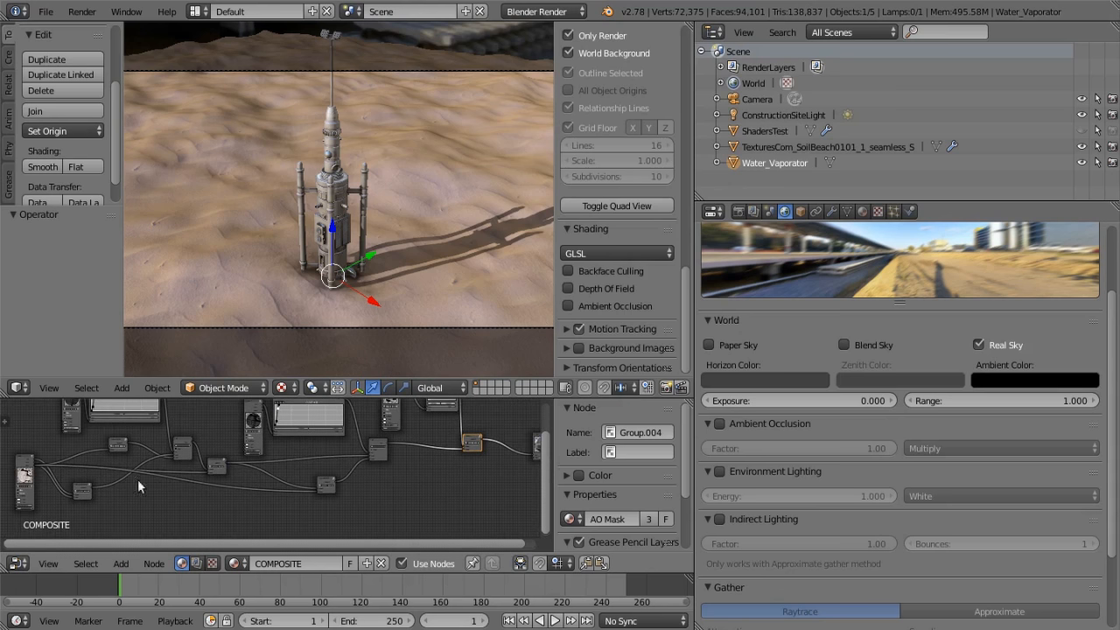
left_click_drag(33, 463, 533, 458)
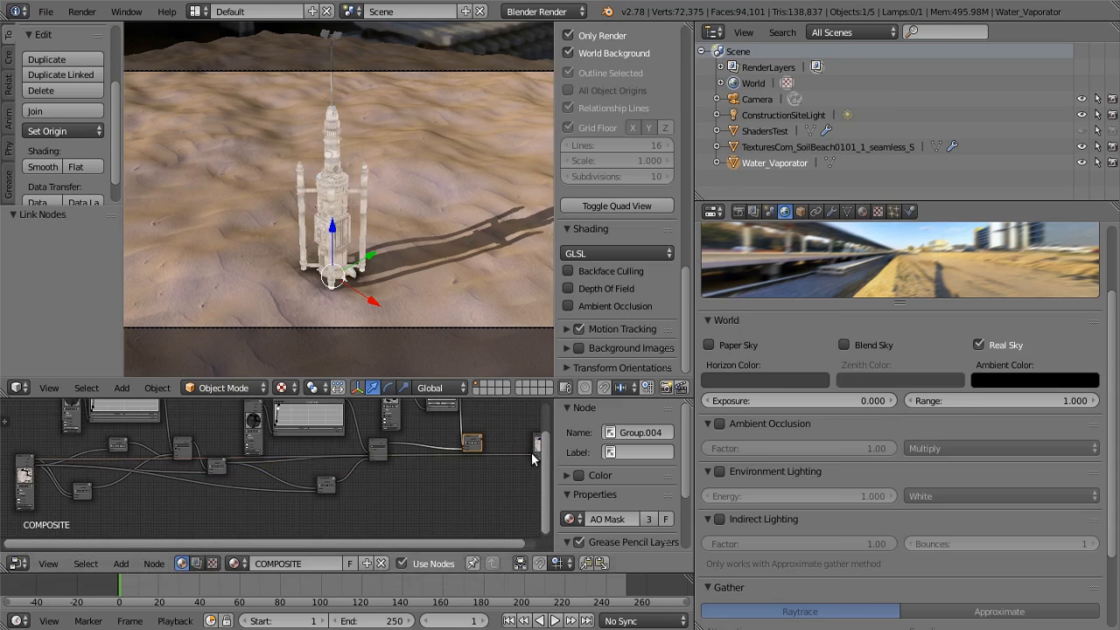
key("KP_Decimal")
scroll(414, 247, "down", 2)
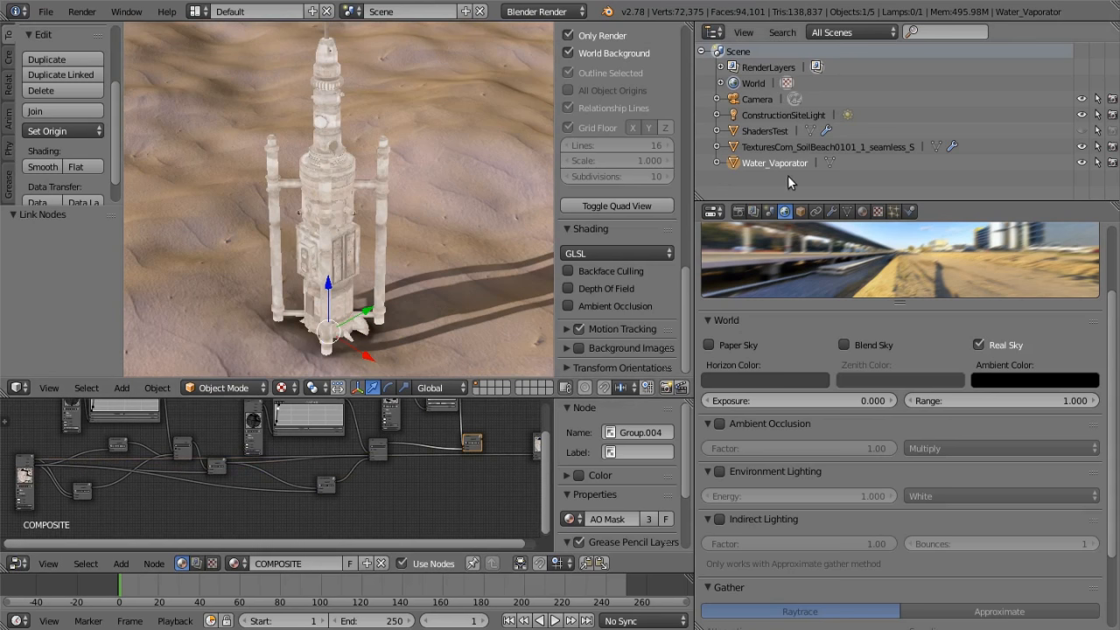
Show the Normals texture of the Water_Vaporator material and examine its image, mapping and Normal influence settings
left_click(863, 212)
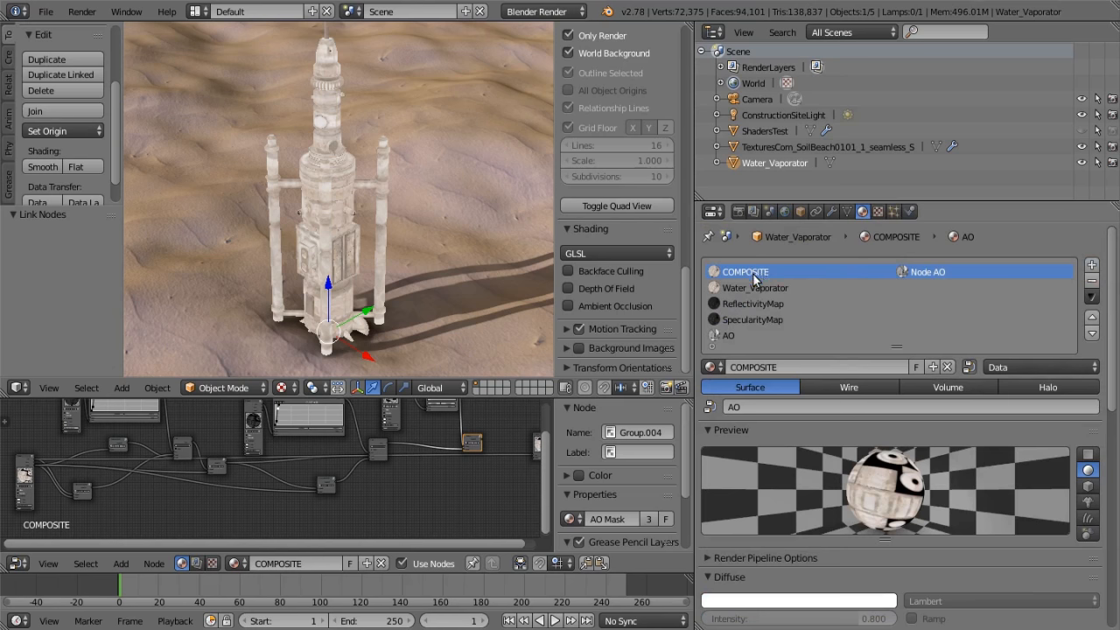
scroll(386, 477, "down", 1)
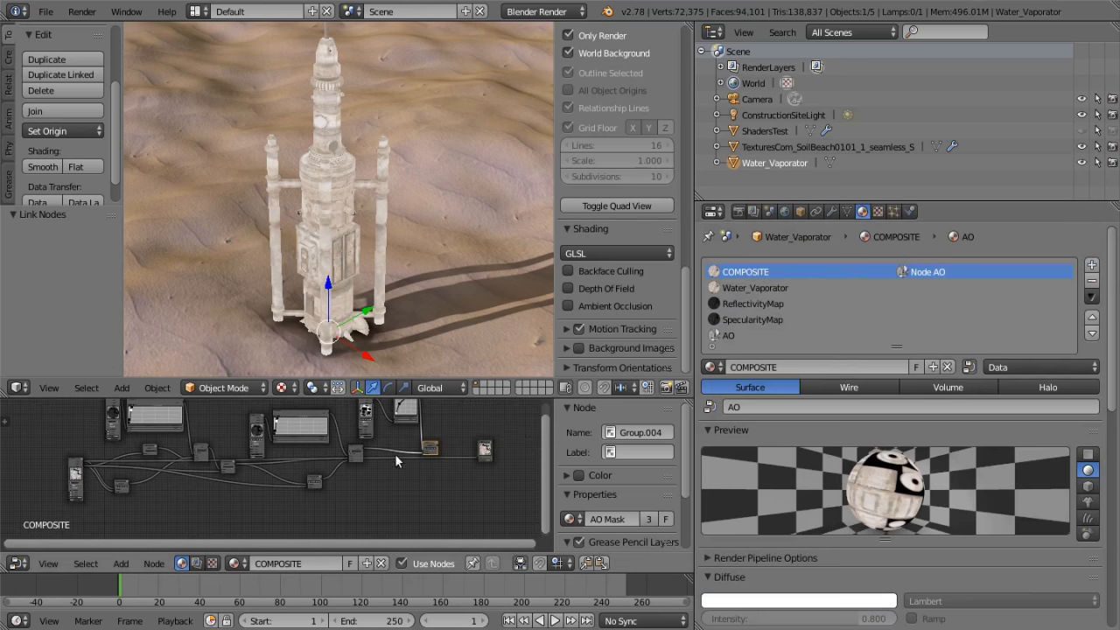
left_click(766, 289)
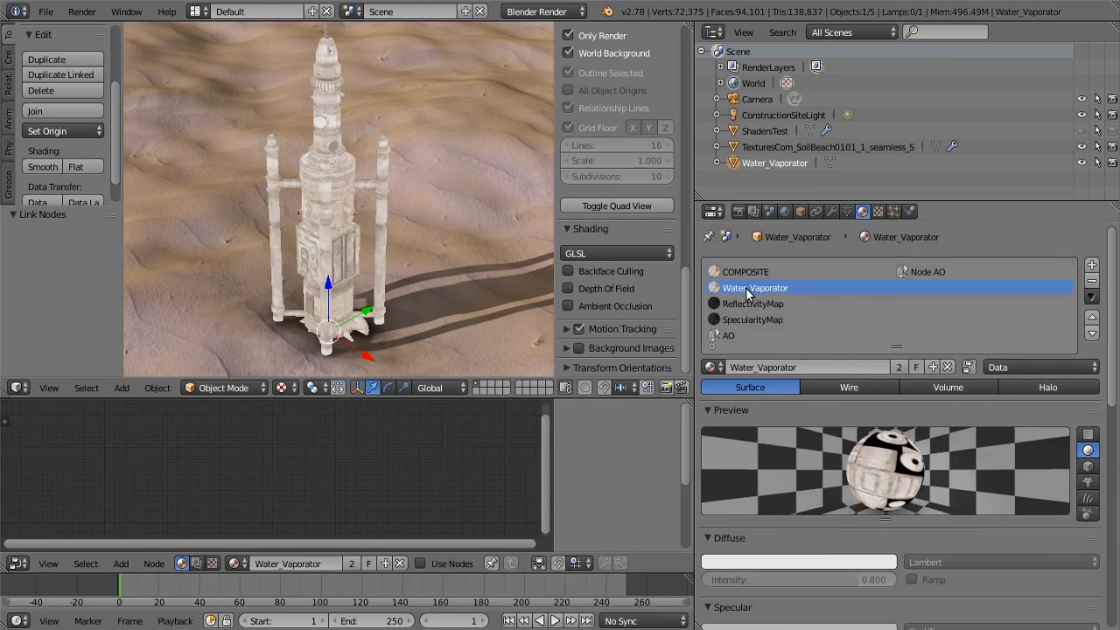
left_click(877, 211)
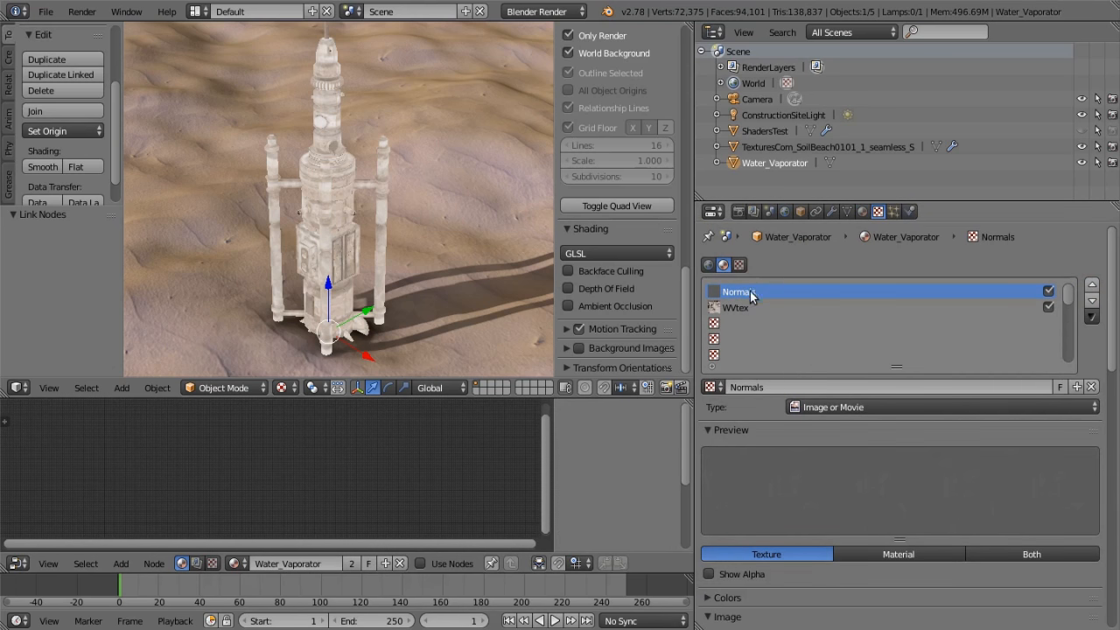
scroll(873, 467, "down", 10)
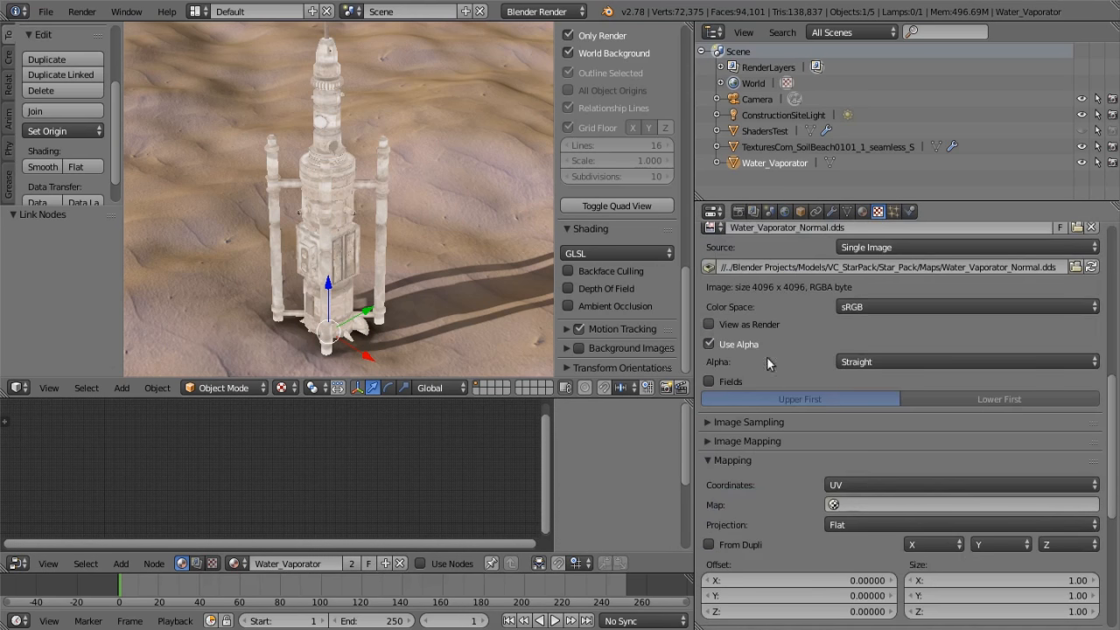
scroll(829, 261, "down", 7)
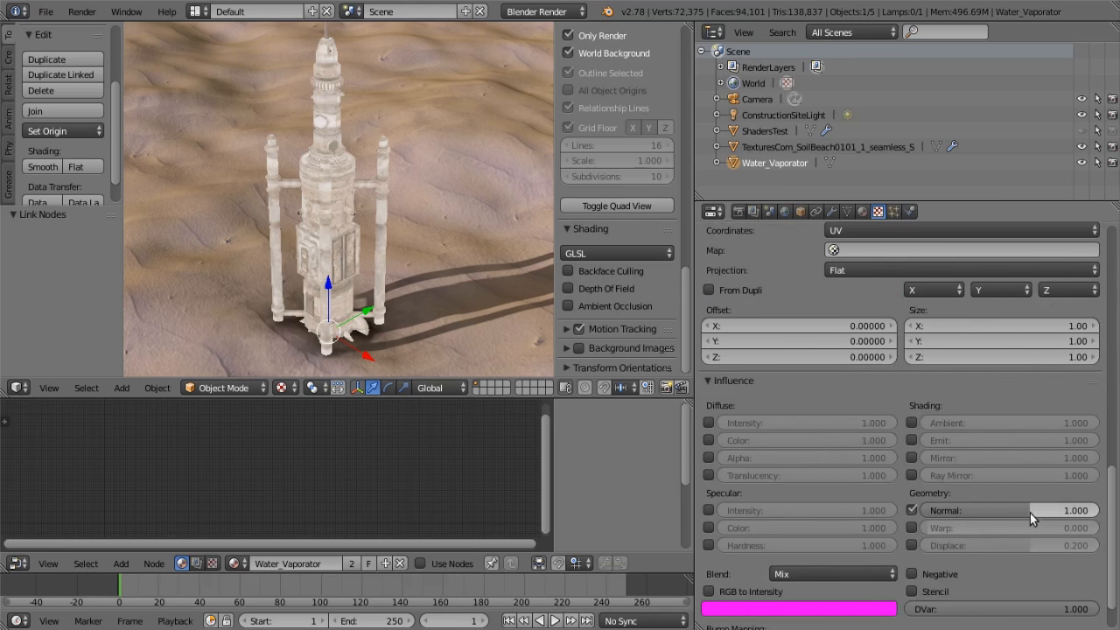
scroll(1032, 514, "up", 17)
scroll(989, 477, "down", 17)
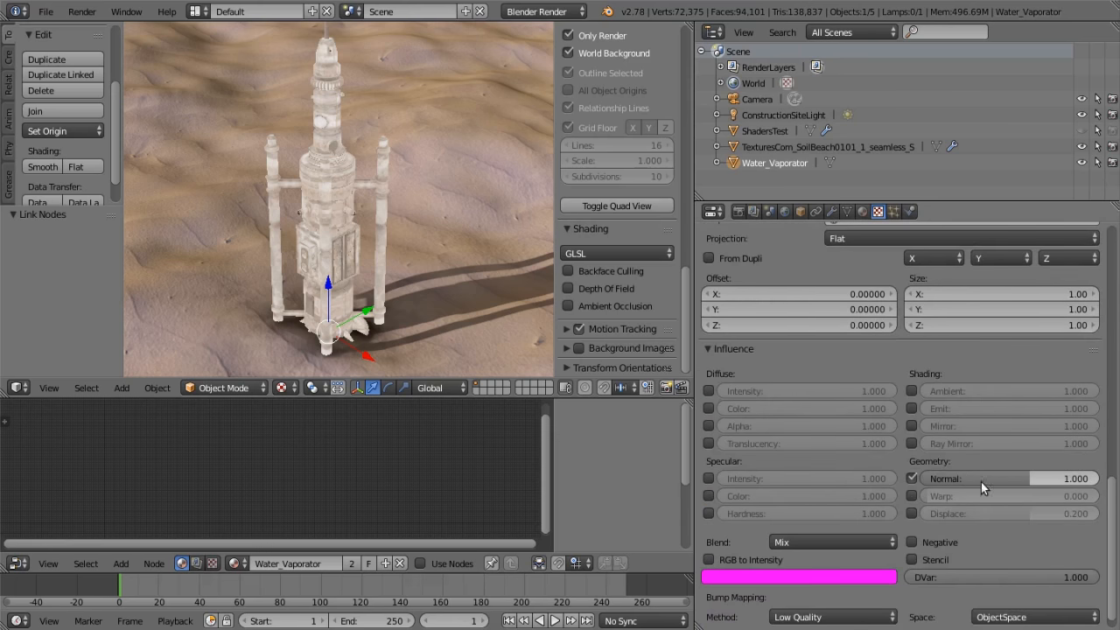
scroll(977, 482, "up", 17)
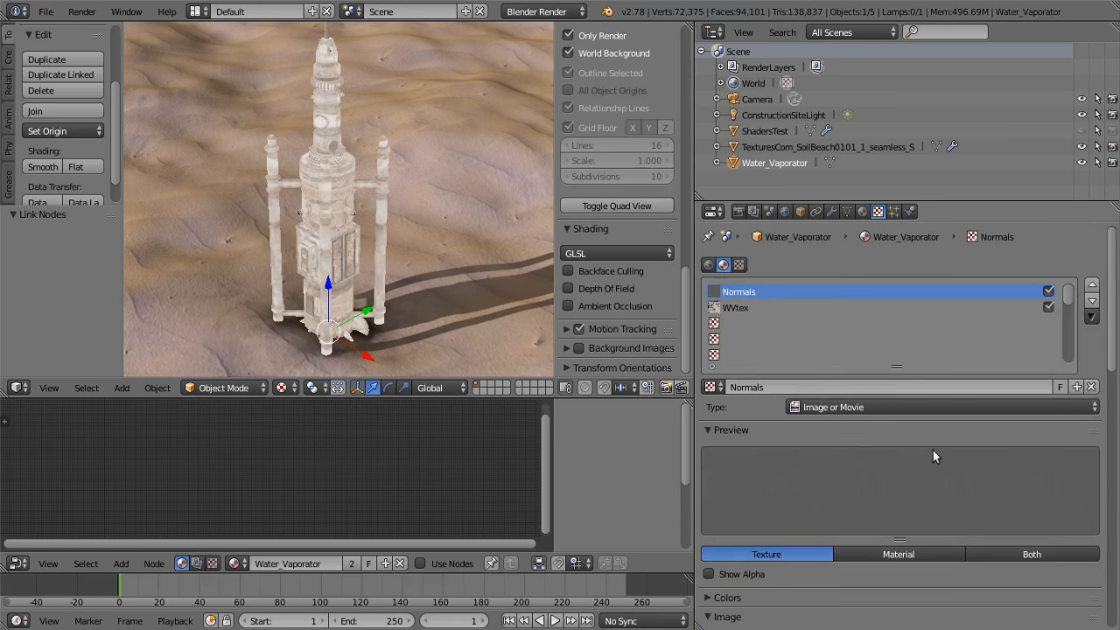
Inspect the WVtex diffuse texture of the Water_Vaporator material and show the Material node that uses this material in the COMPOSITE tree
left_click(742, 307)
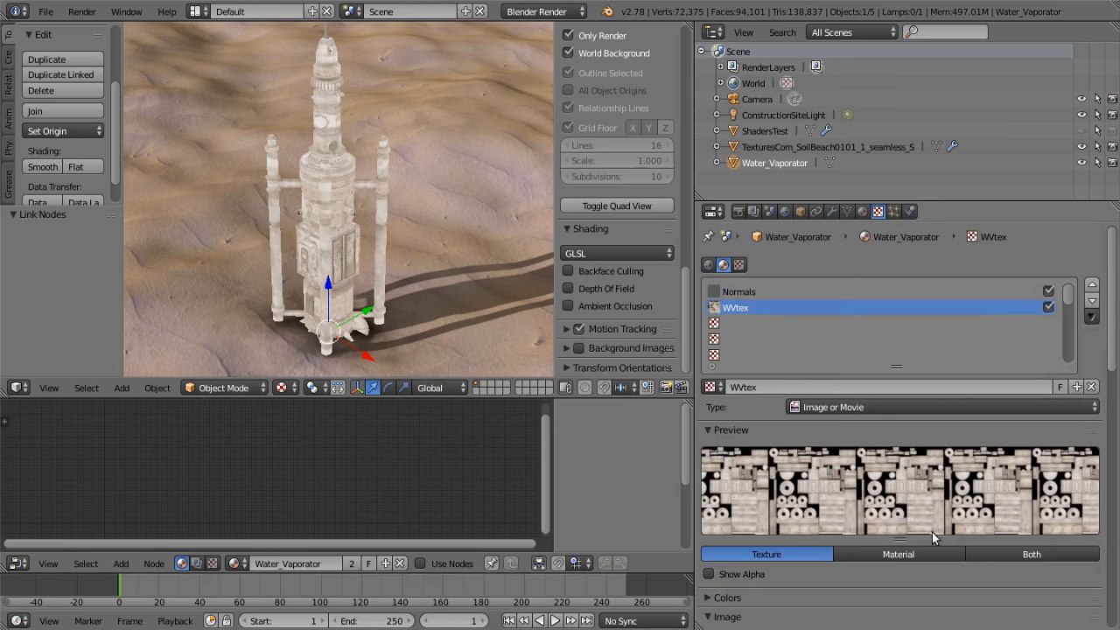
scroll(925, 525, "down", 15)
scroll(919, 519, "up", 5)
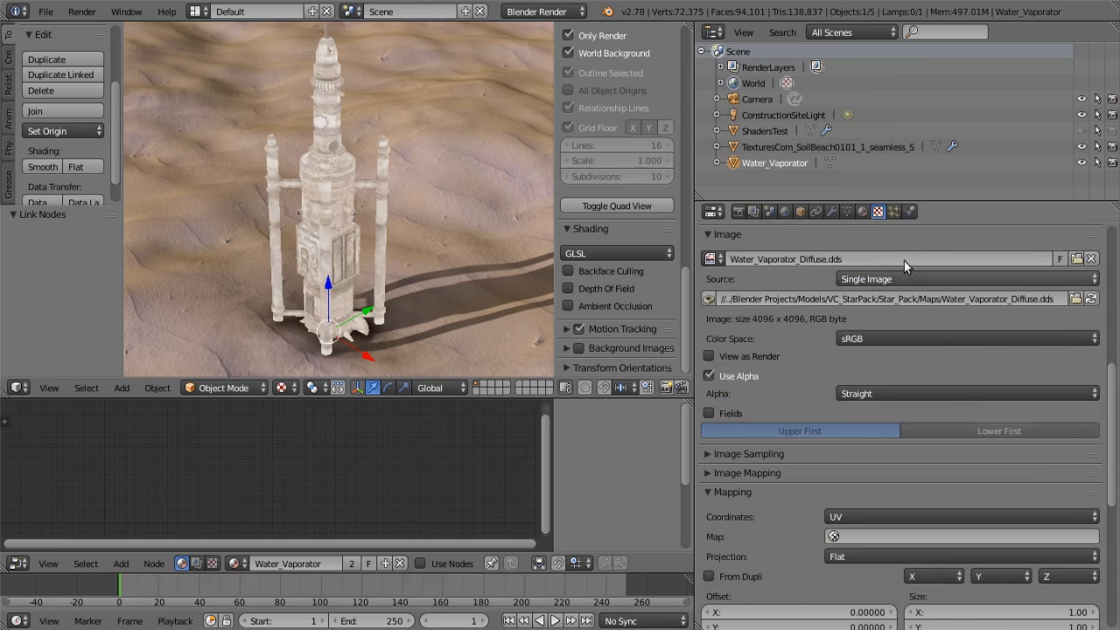
left_click(863, 213)
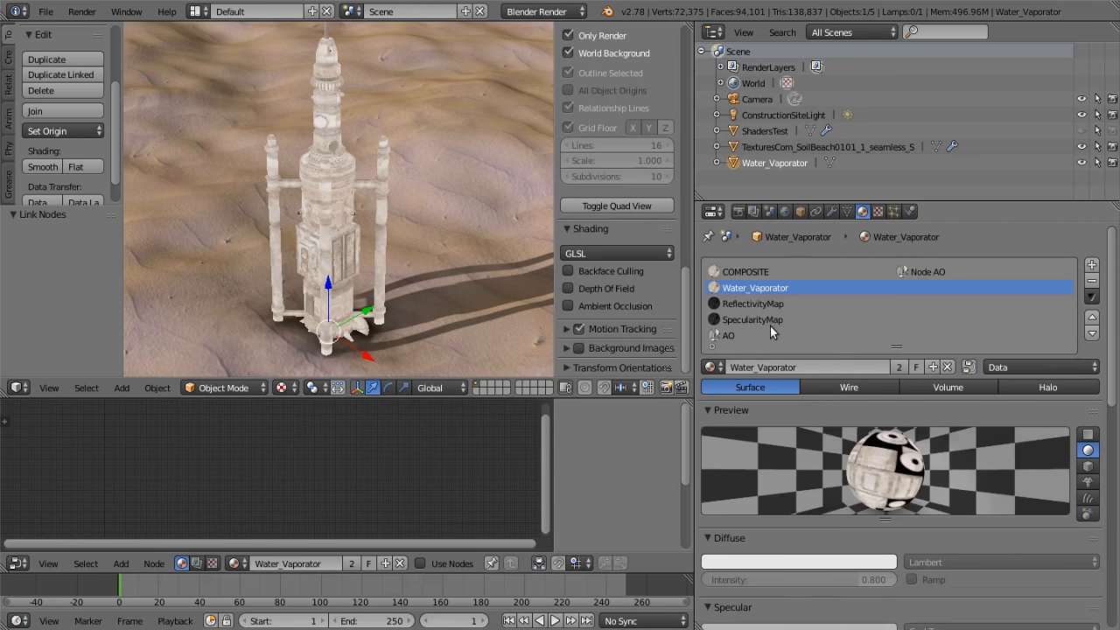
left_click(758, 271)
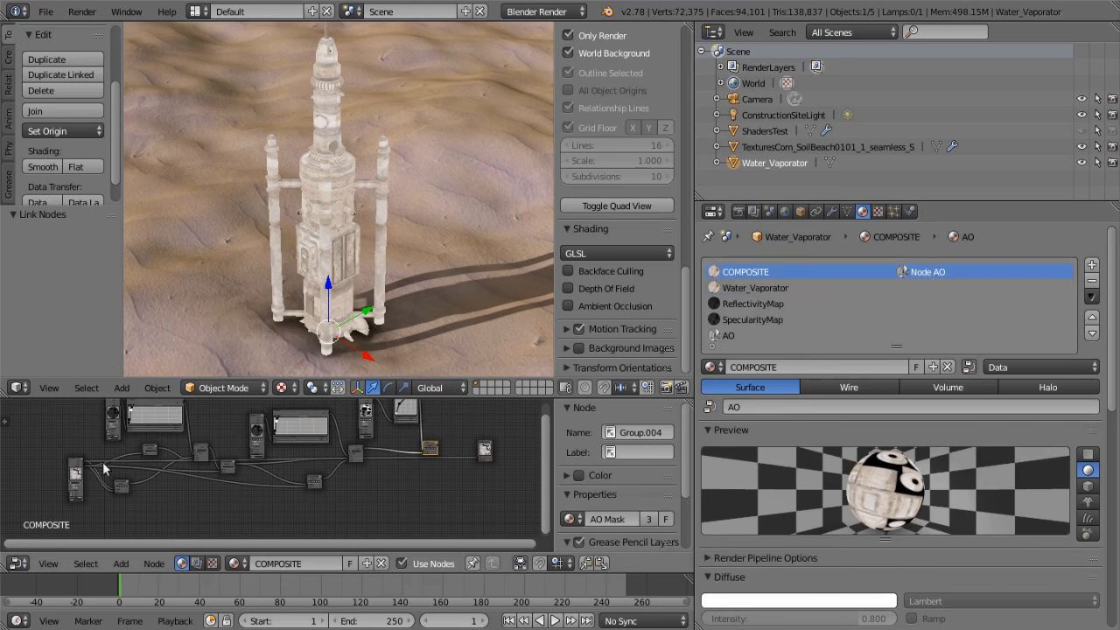
scroll(327, 478, "up", 6)
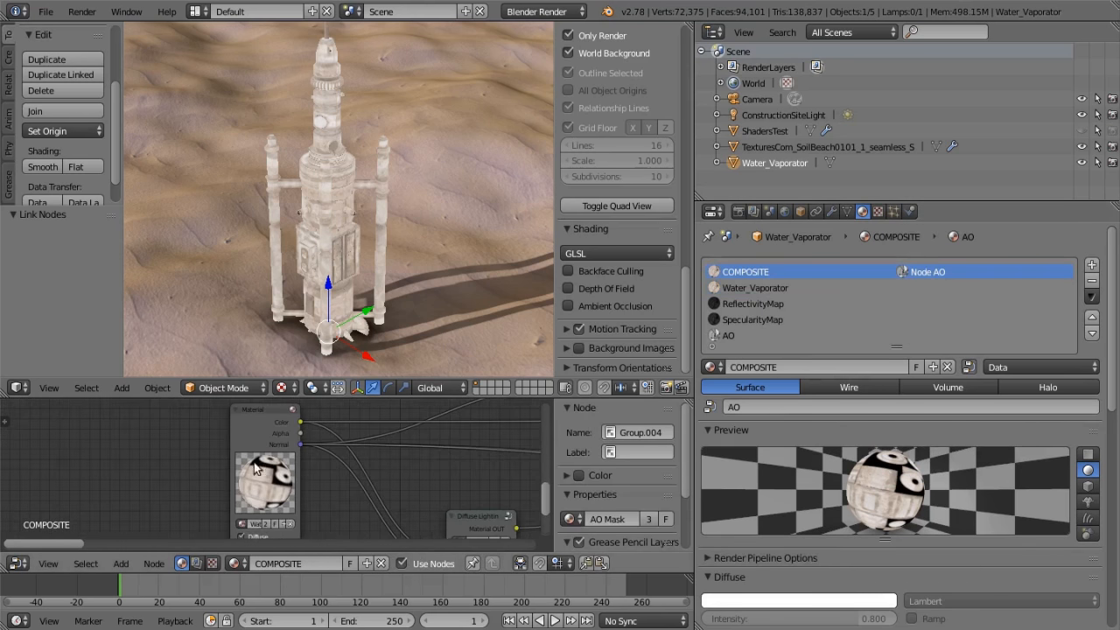
Show the ReflectivityMap material and inspect its reflectivity image texture
left_click(780, 303)
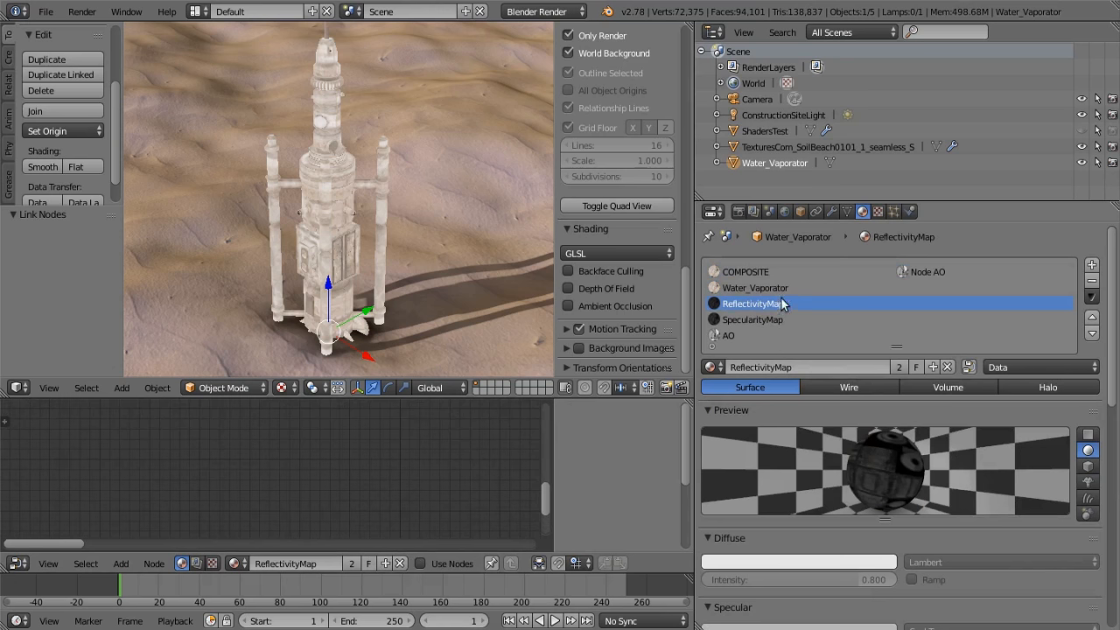
left_click(878, 212)
scroll(861, 385, "up", 8)
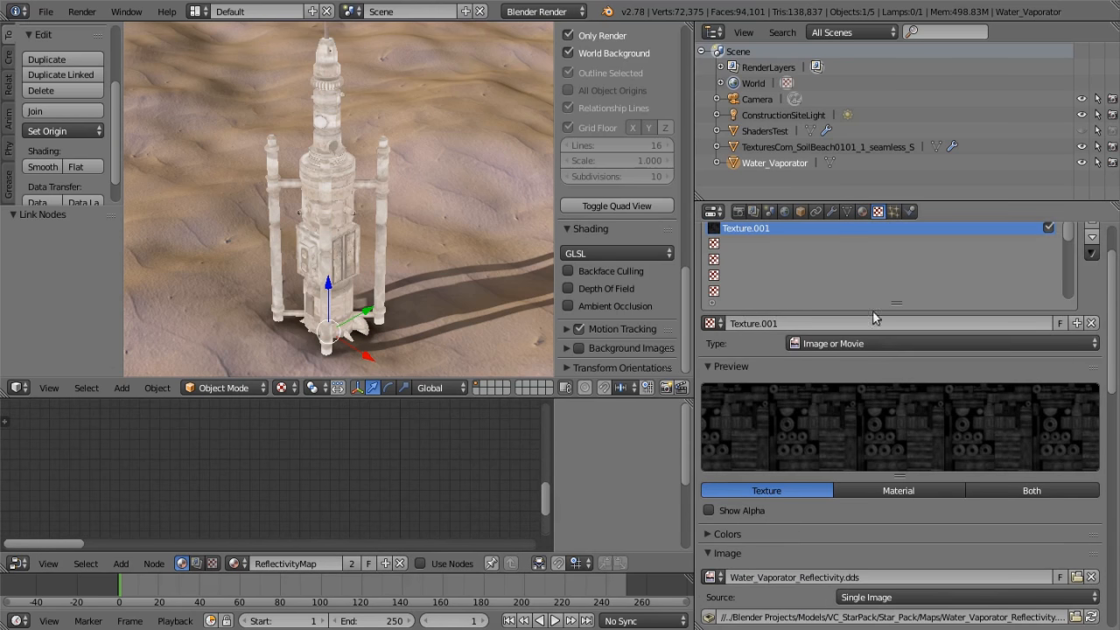
left_click(862, 212)
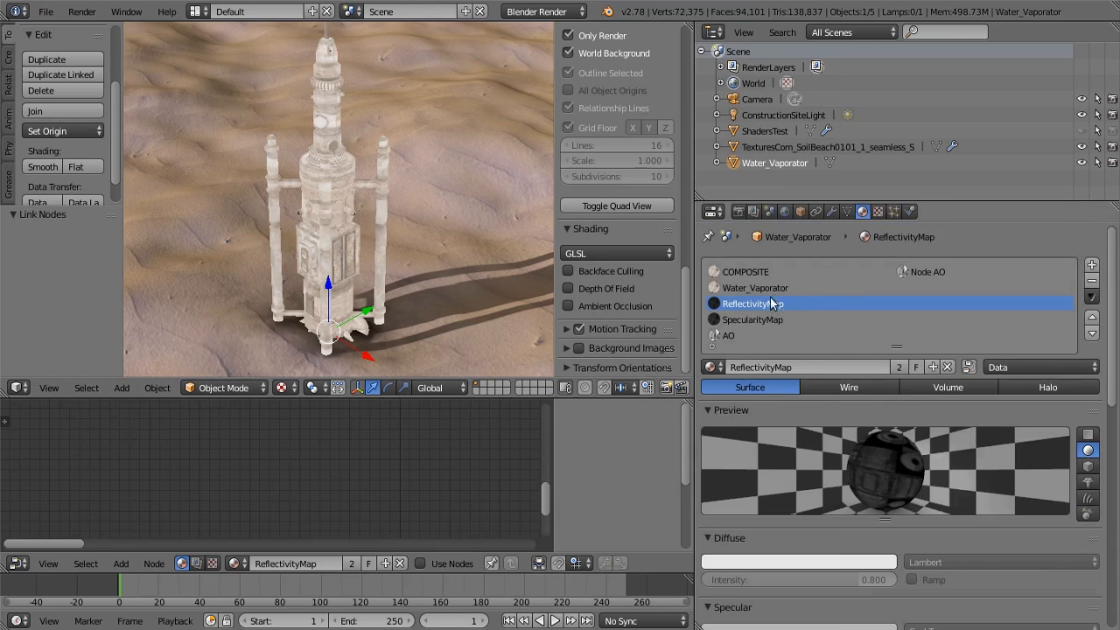
Show the SpecularityMap and AO materials of the Water_Vaporator and view the whole model
left_click(762, 318)
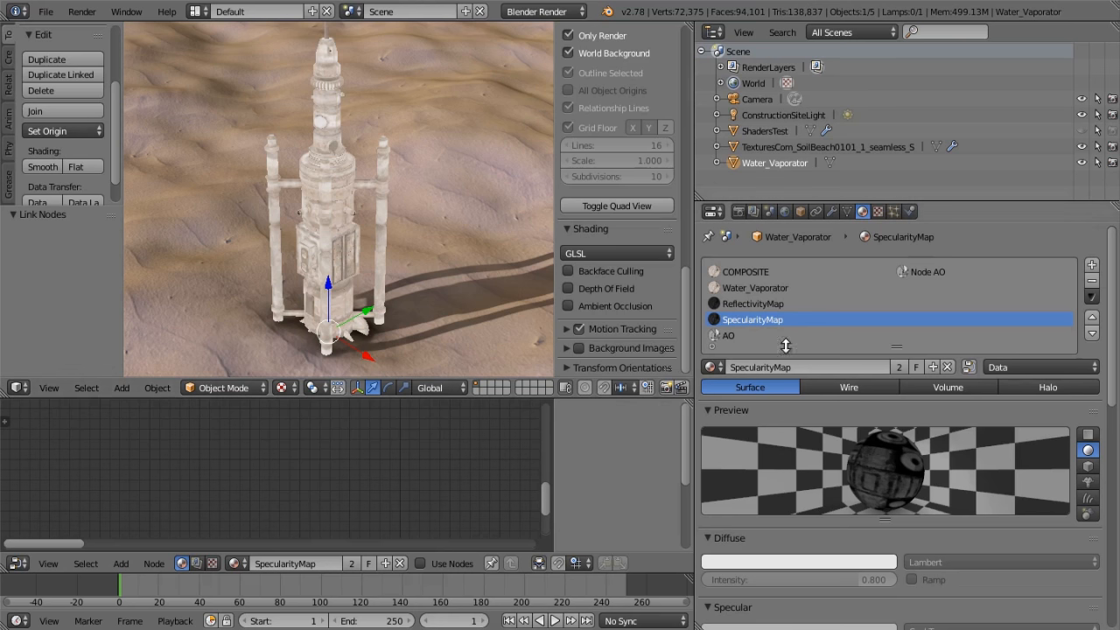
left_click(731, 337)
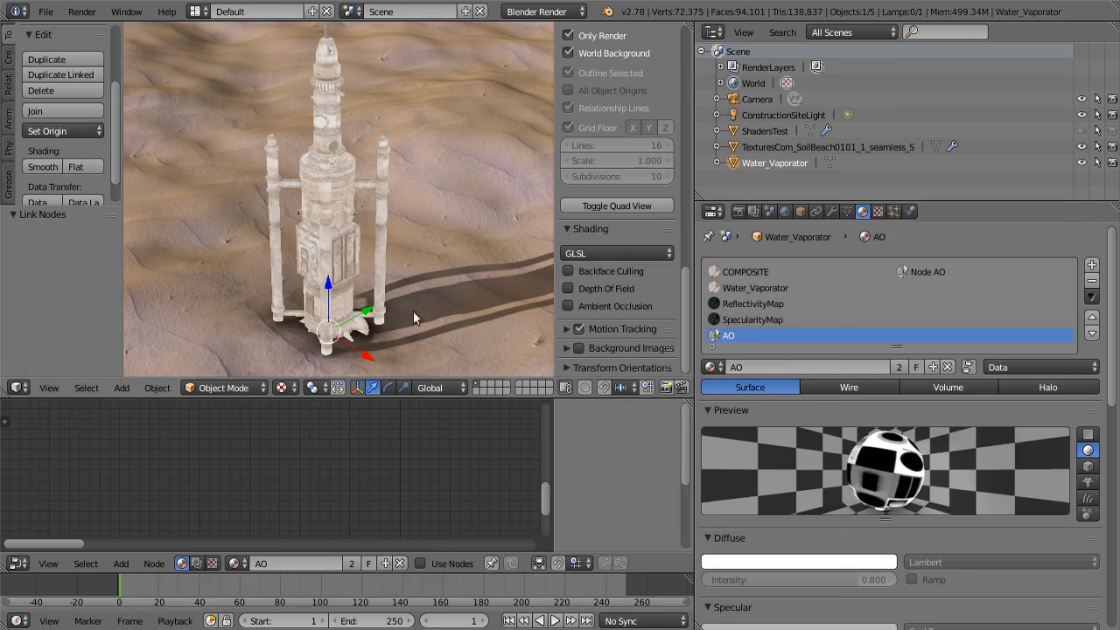
scroll(398, 322, "down", 2)
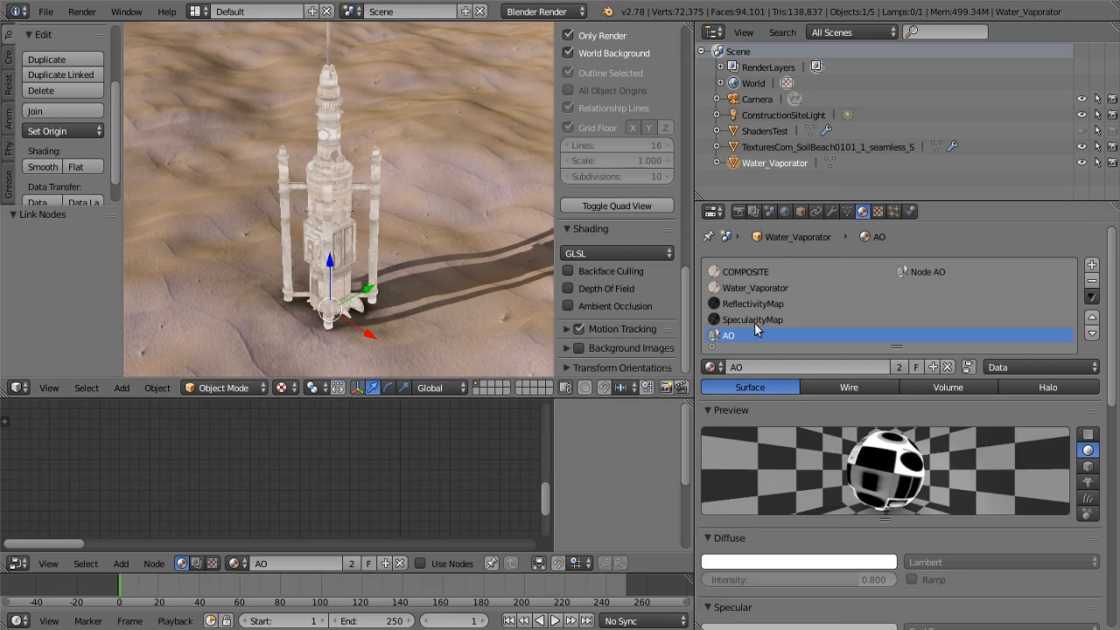
Return to the COMPOSITE material and bring its first Material node into close view in the node tree
left_click(768, 273)
middle_click_drag(416, 464, 264, 455)
scroll(350, 462, "down", 3)
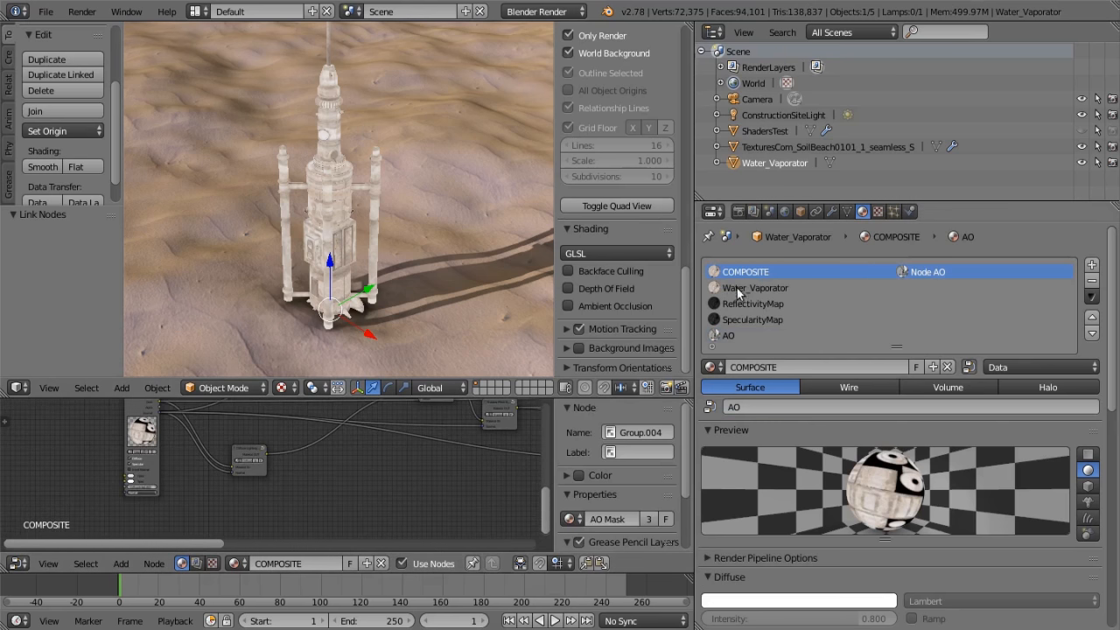
middle_click_drag(370, 450, 511, 481)
scroll(326, 474, "up", 8)
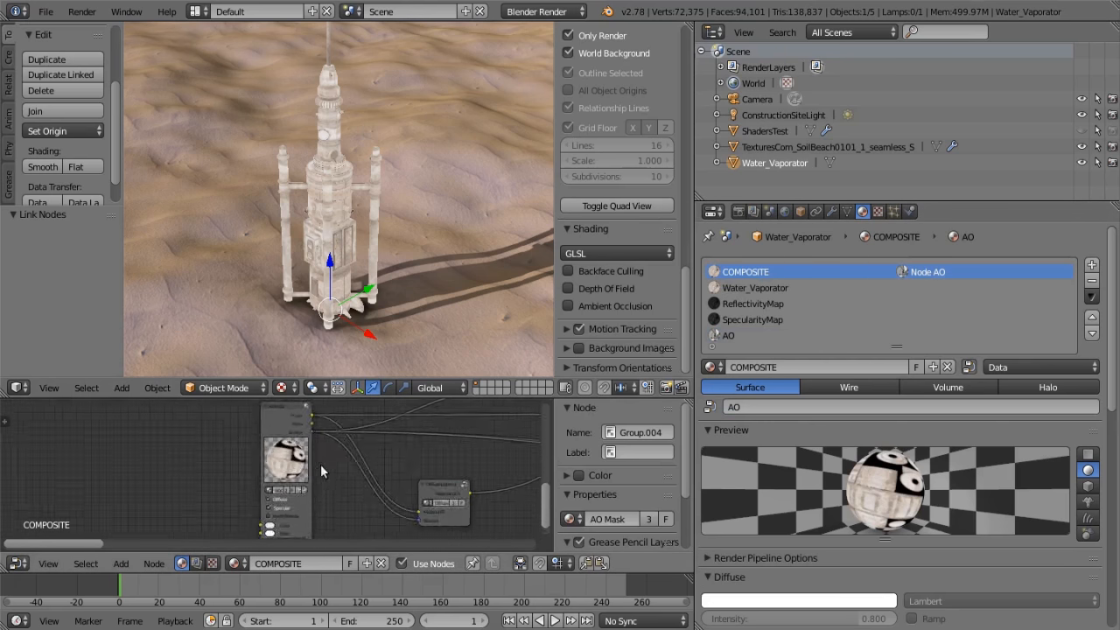
Examine the Diffuse Lighting NORMAL group node fed by the first Material node, and find it among the available node groups
middle_click_drag(332, 451, 332, 498)
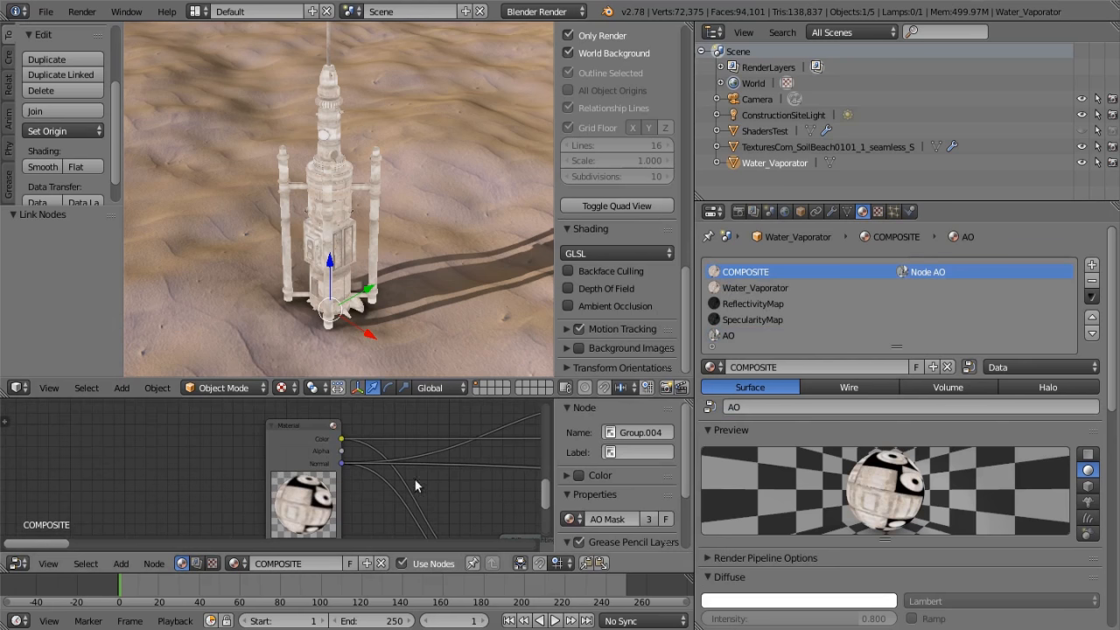
scroll(432, 485, "down", 4)
middle_click_drag(433, 486, 374, 441)
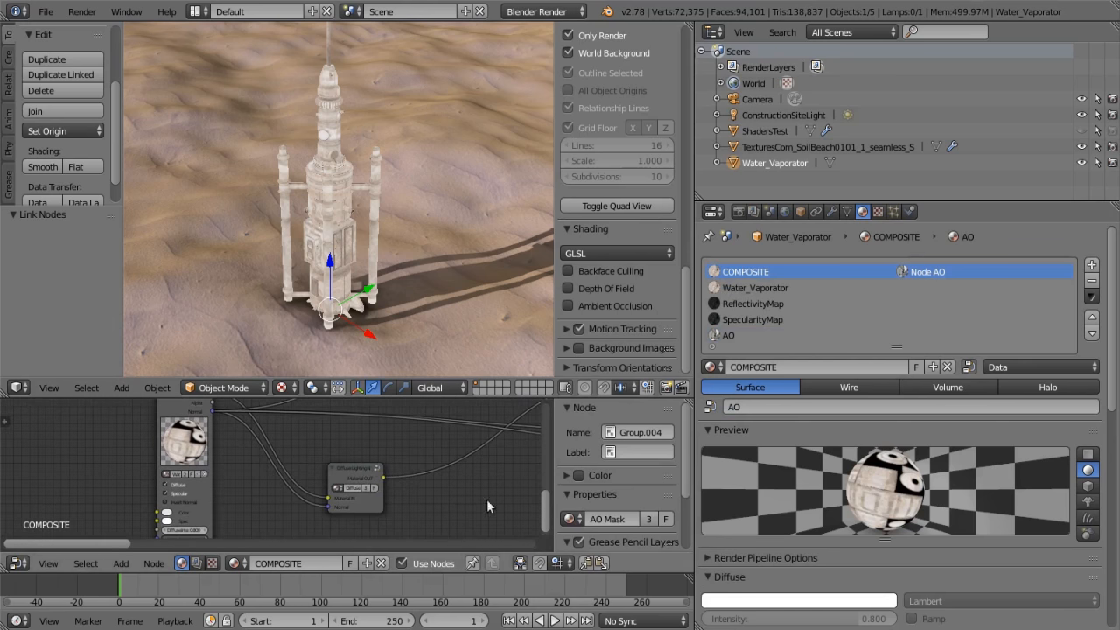
scroll(374, 505, "up", 5)
middle_click_drag(405, 475, 304, 431)
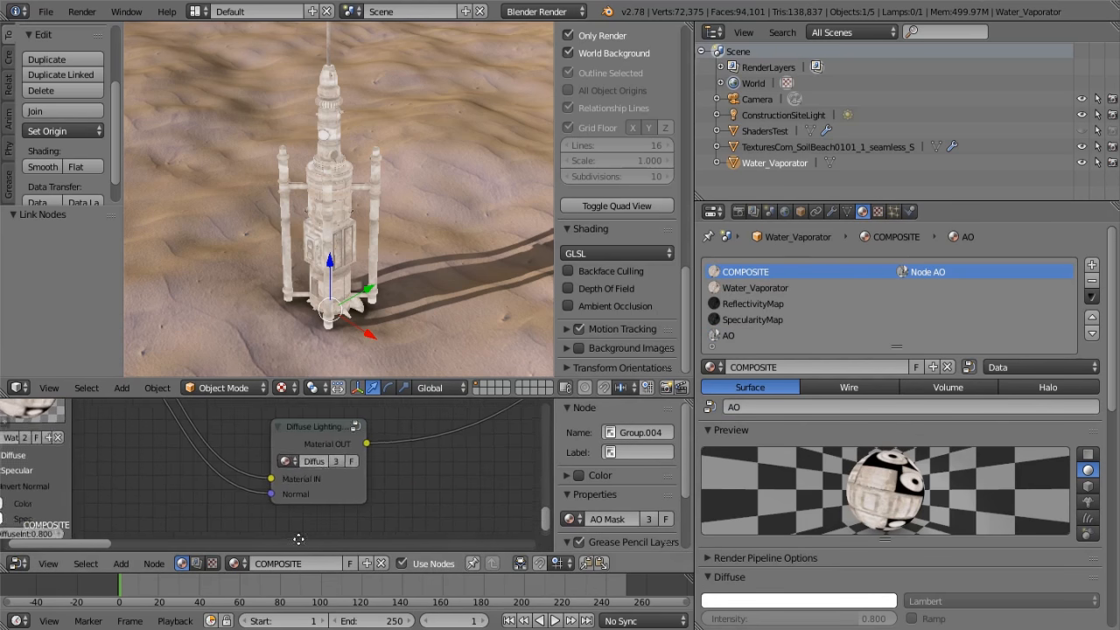
left_click(121, 563)
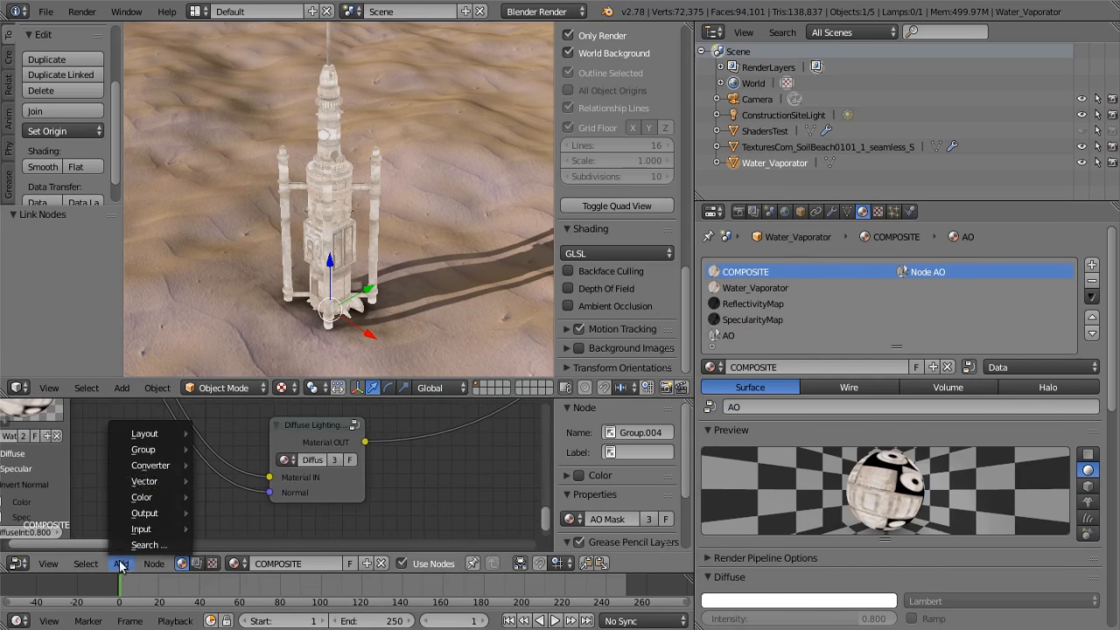
mouse_move(152, 446)
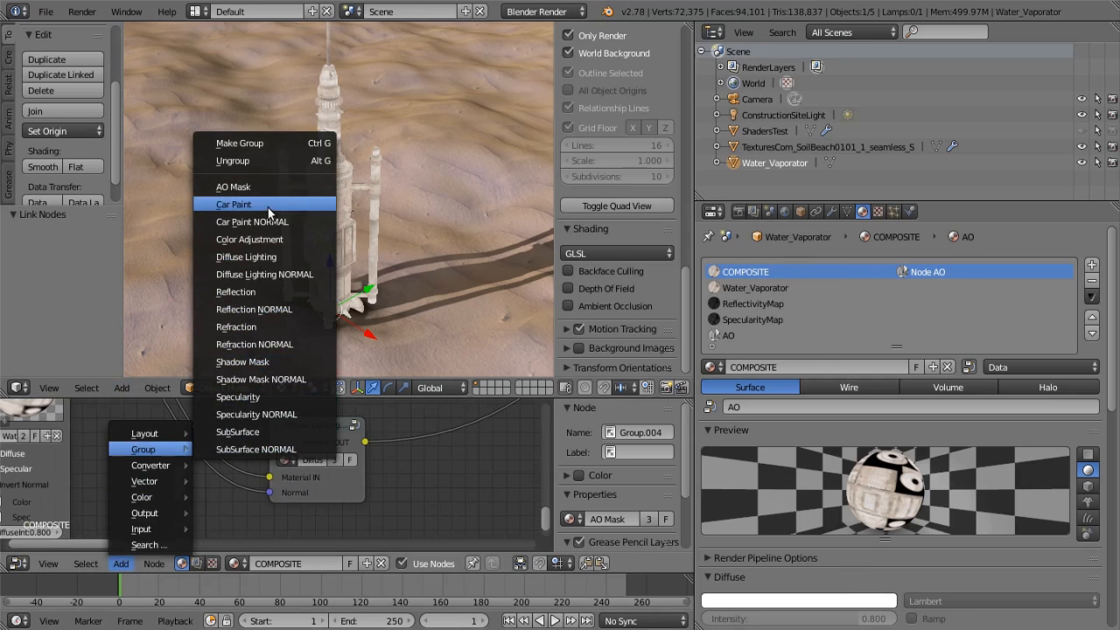
left_click(281, 274)
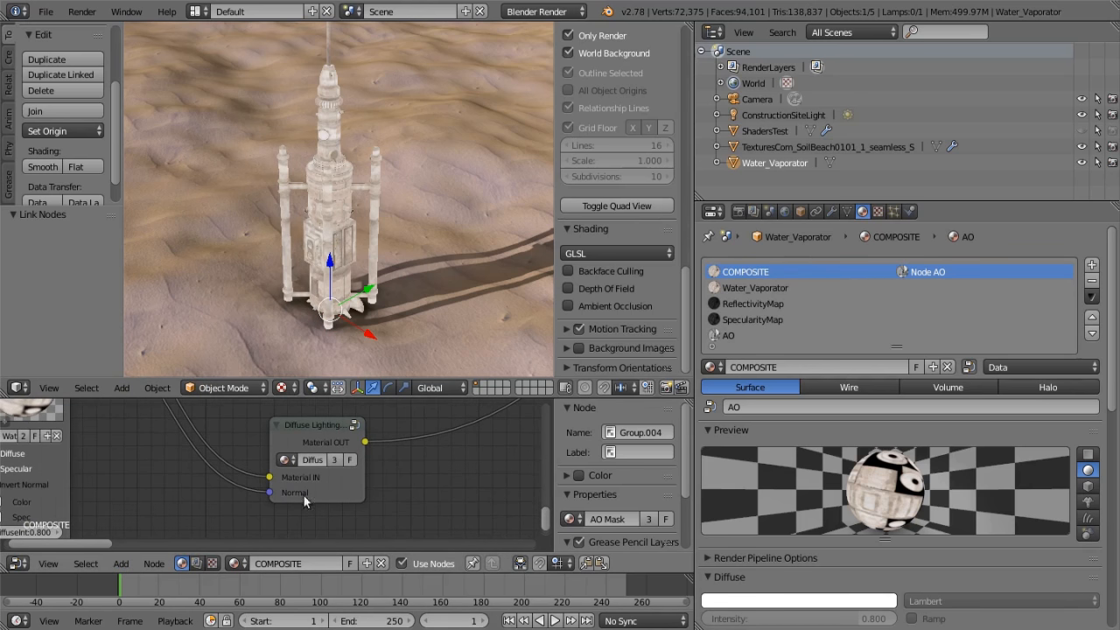
Link the Diffuse Lighting NORMAL group's Material OUT directly to the Output node and view the shaded model from several angles
scroll(192, 500, "down", 6)
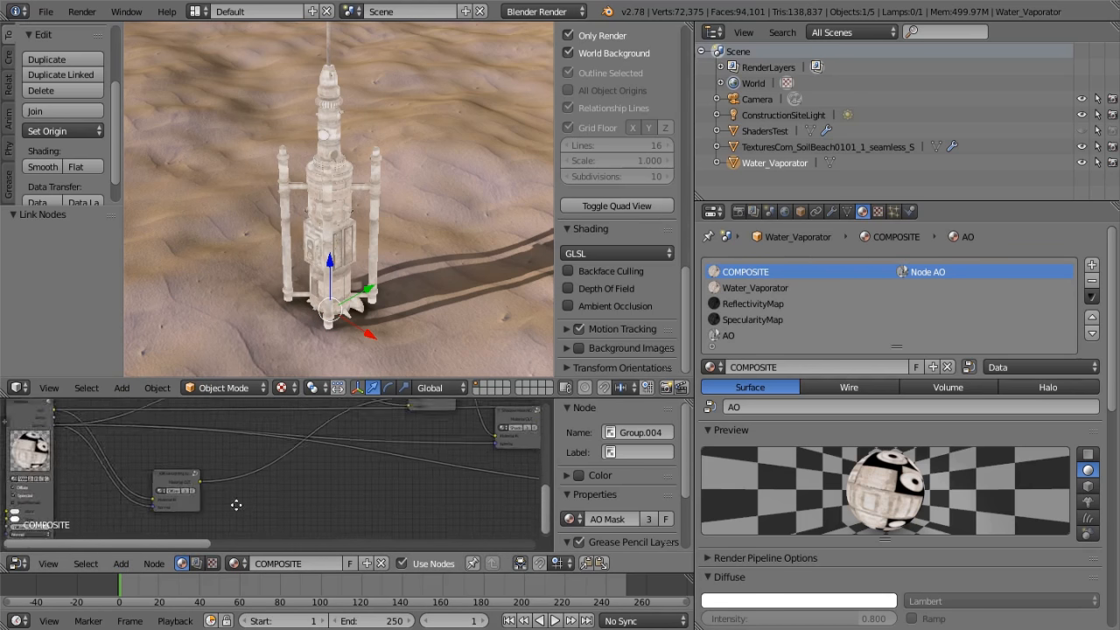
middle_click_drag(275, 509, 191, 514)
scroll(259, 509, "down", 6)
scroll(191, 516, "down", 1)
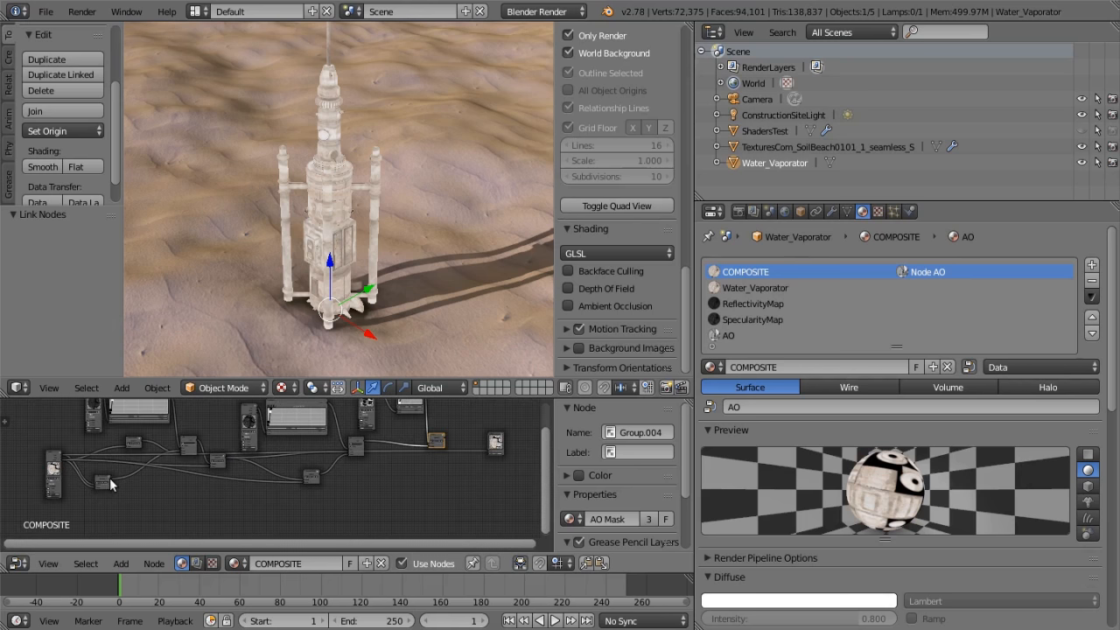
left_click_drag(112, 478, 491, 451)
scroll(349, 236, "up", 4)
scroll(357, 201, "down", 10)
middle_click_drag(362, 190, 314, 206)
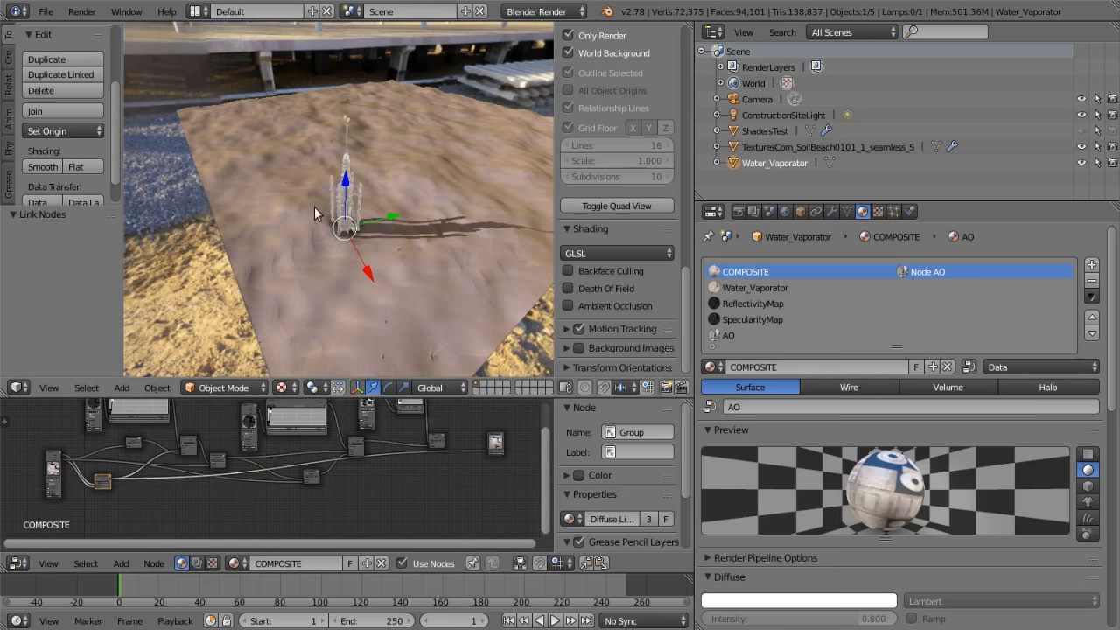
scroll(350, 226, "up", 6)
middle_click_drag(385, 232, 276, 203)
scroll(224, 502, "down", 4)
scroll(421, 486, "up", 5)
Widen the Reflection NORMAL group node so that its full name fits
middle_click_drag(225, 502, 359, 499)
scroll(359, 486, "up", 4)
middle_click_drag(334, 461, 235, 471)
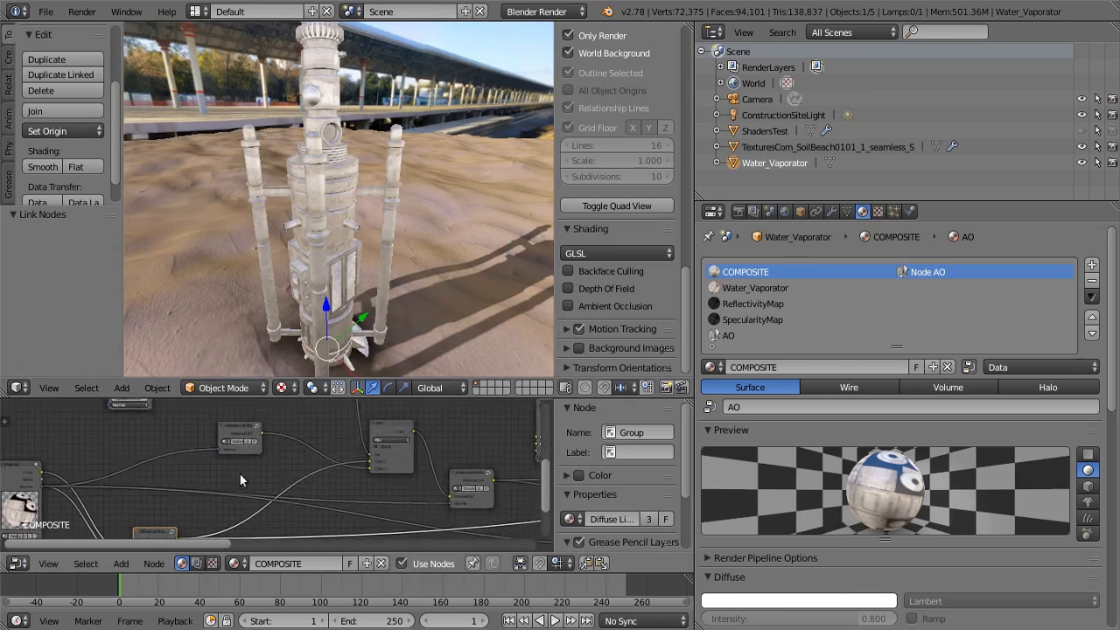
scroll(263, 460, "up", 3)
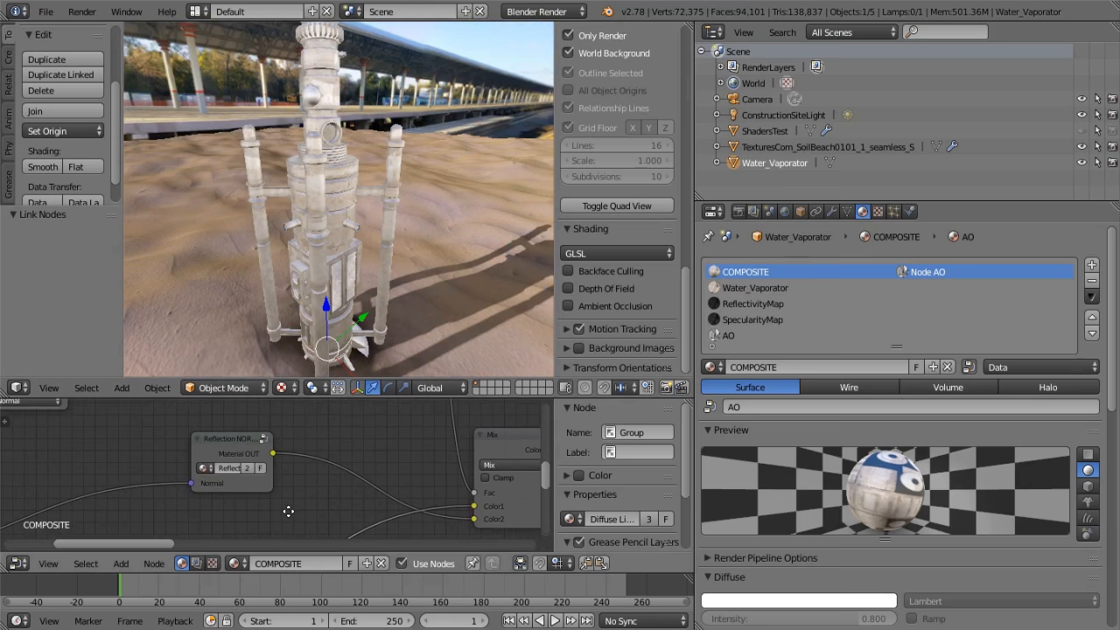
scroll(289, 511, "down", 2)
middle_click_drag(288, 498, 313, 505)
scroll(332, 501, "up", 4)
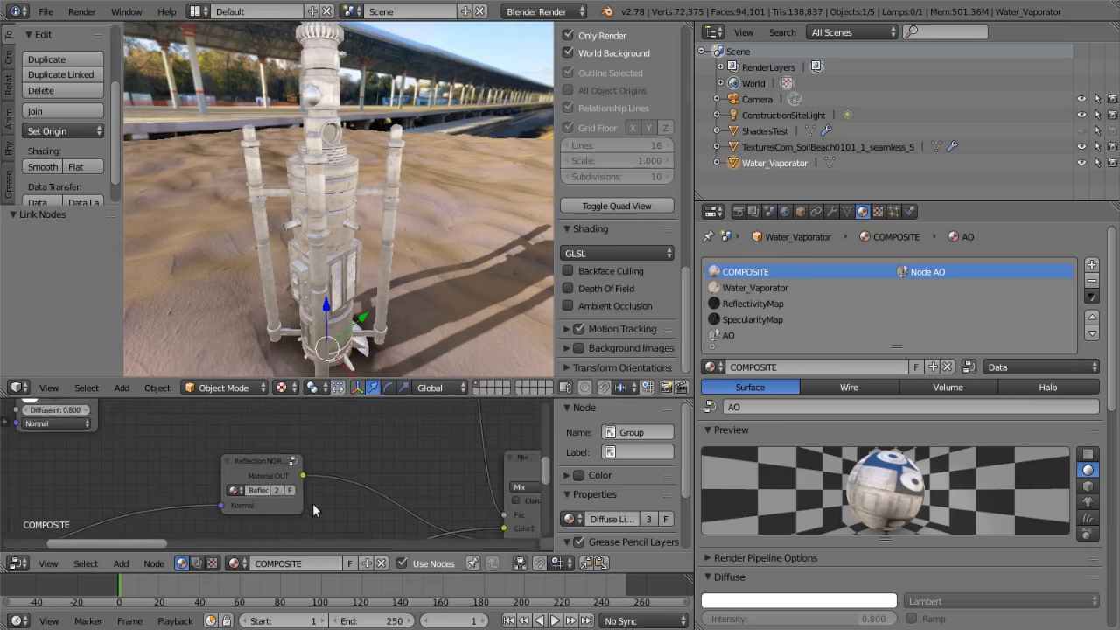
scroll(280, 477, "up", 2)
left_click_drag(201, 477, 130, 478)
scroll(157, 442, "down", 5)
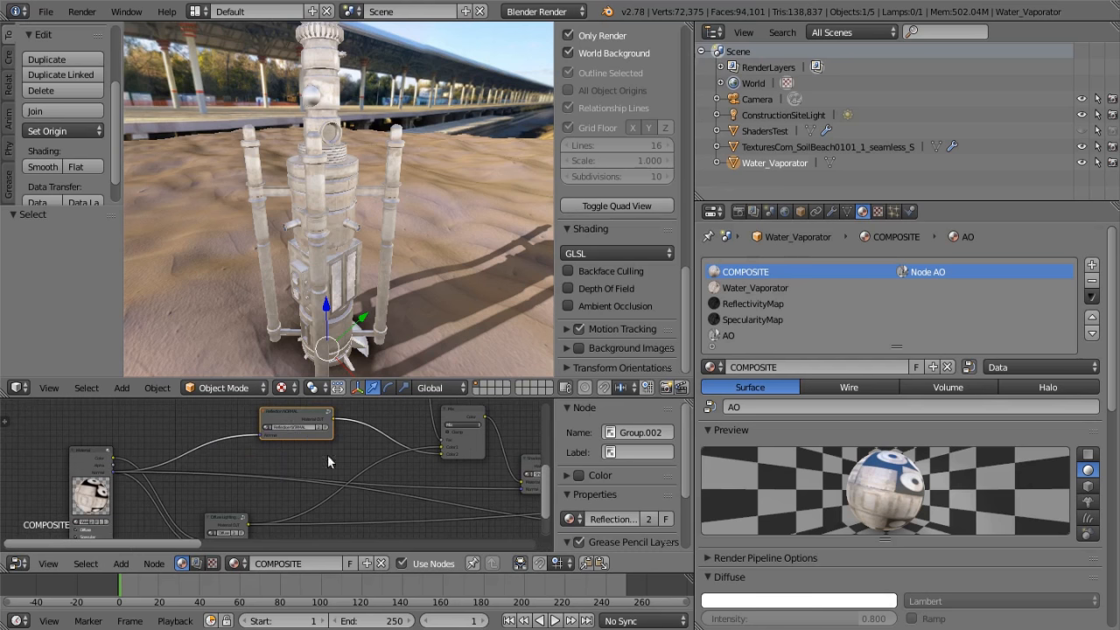
Link the Reflection NORMAL group's Material OUT directly to the Output node and inspect the reflections on the model up close
scroll(183, 453, "down", 3)
scroll(249, 502, "down", 3)
middle_click_drag(243, 503, 168, 511)
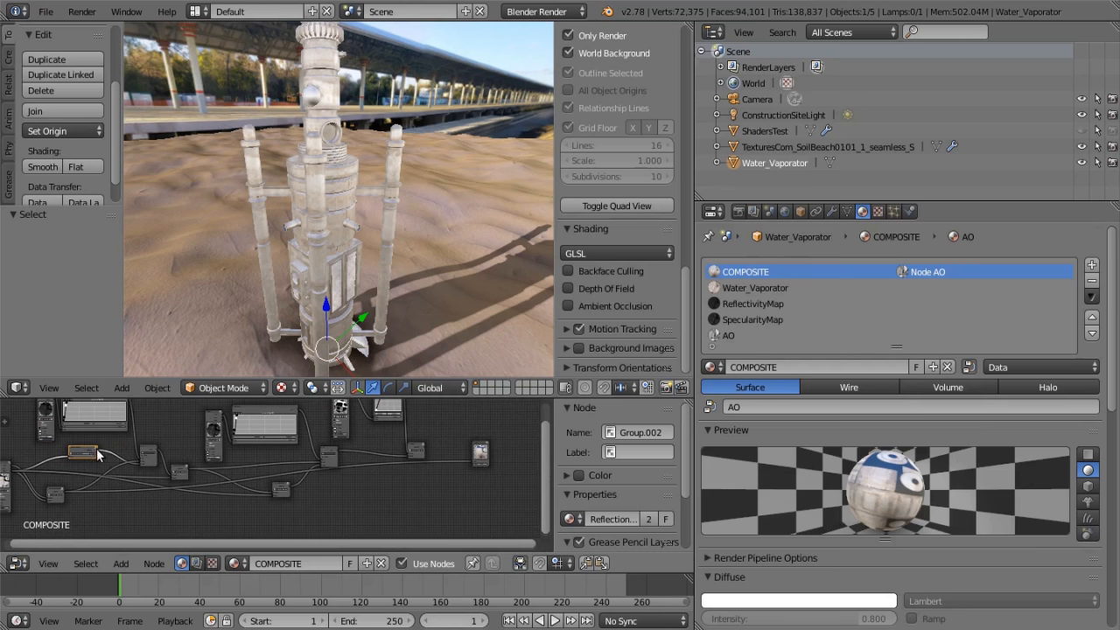
left_click_drag(99, 454, 471, 457)
middle_click_drag(380, 251, 666, 128)
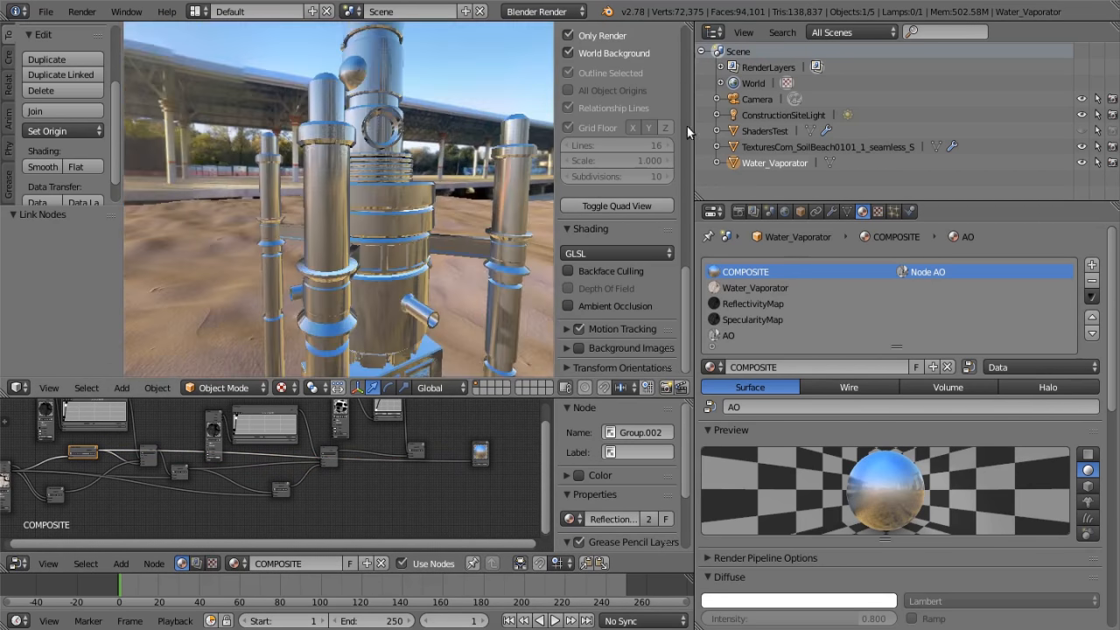
scroll(667, 128, "up", 2)
Examine how the Reflection NORMAL and Diffuse Lighting NORMAL groups feed the first Mix node
scroll(501, 182, "up", 6)
middle_click_drag(501, 182, 370, 163)
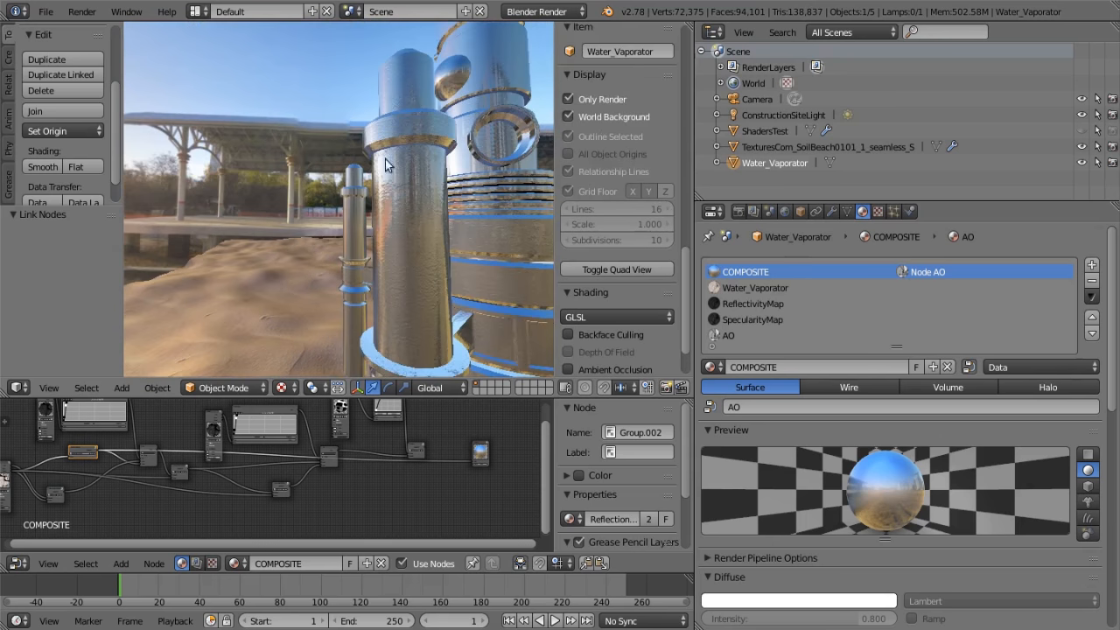
middle_click_drag(446, 172, 518, 217)
scroll(320, 214, "down", 5)
mouse_move(312, 243)
middle_mouse_down()
mouse_move(381, 245)
mouse_move(160, 225)
mouse_move(326, 260)
mouse_move(300, 238)
middle_mouse_up()
scroll(245, 463, "down", 6)
middle_click_drag(230, 487, 236, 560)
scroll(406, 458, "up", 5)
scroll(406, 457, "up", 7)
scroll(308, 521, "up", 11)
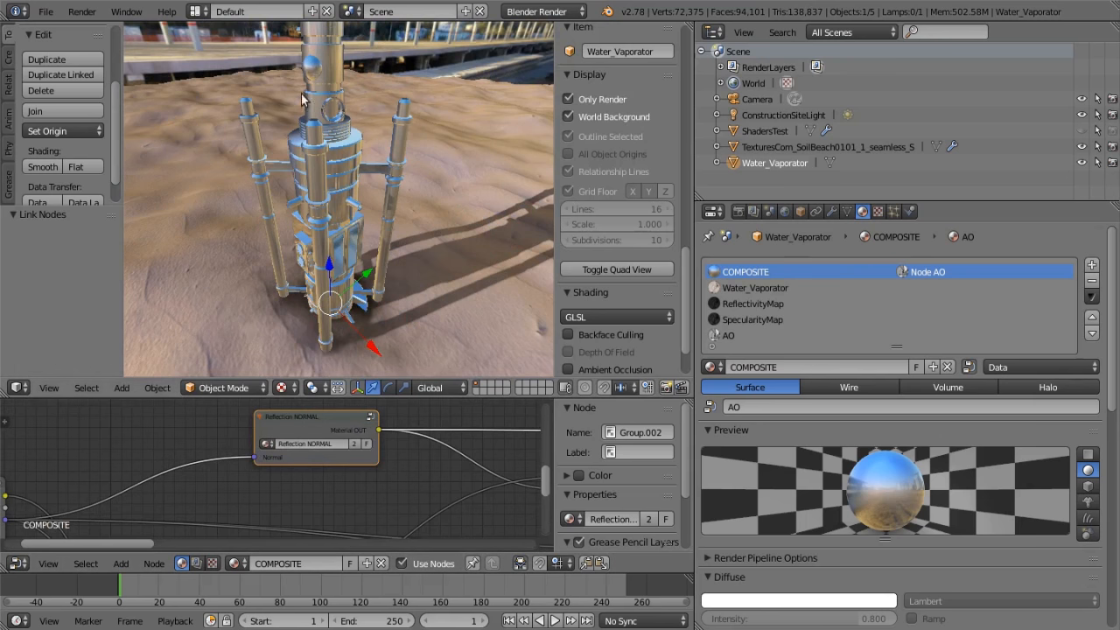
scroll(293, 470, "up", 4)
middle_click_drag(349, 473, 218, 500)
scroll(267, 468, "down", 2)
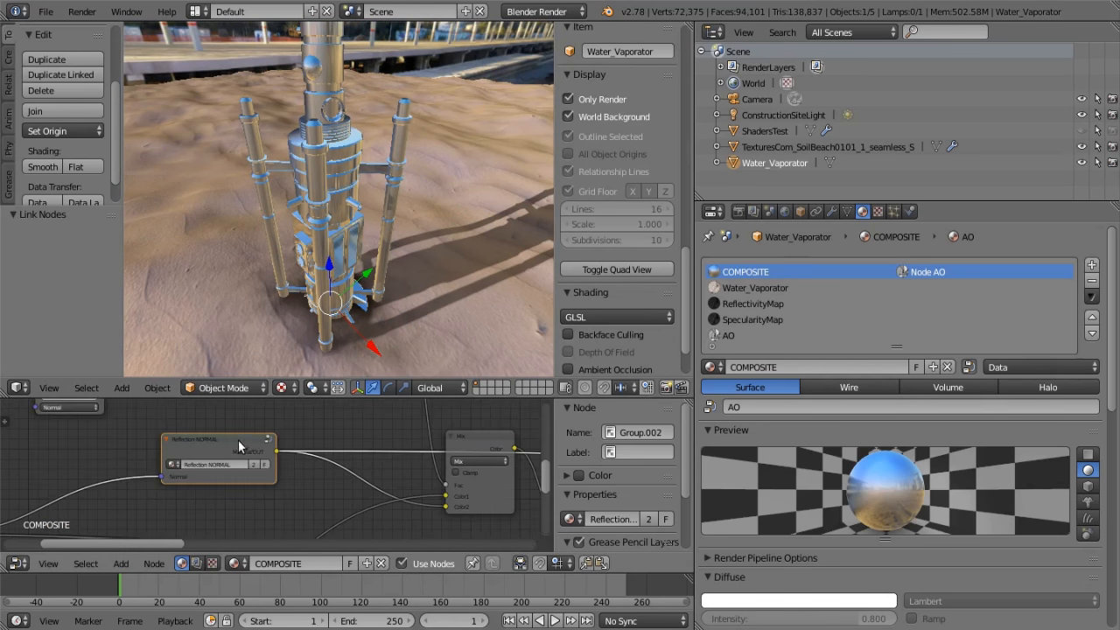
scroll(305, 504, "down", 2)
middle_click_drag(305, 519, 332, 541)
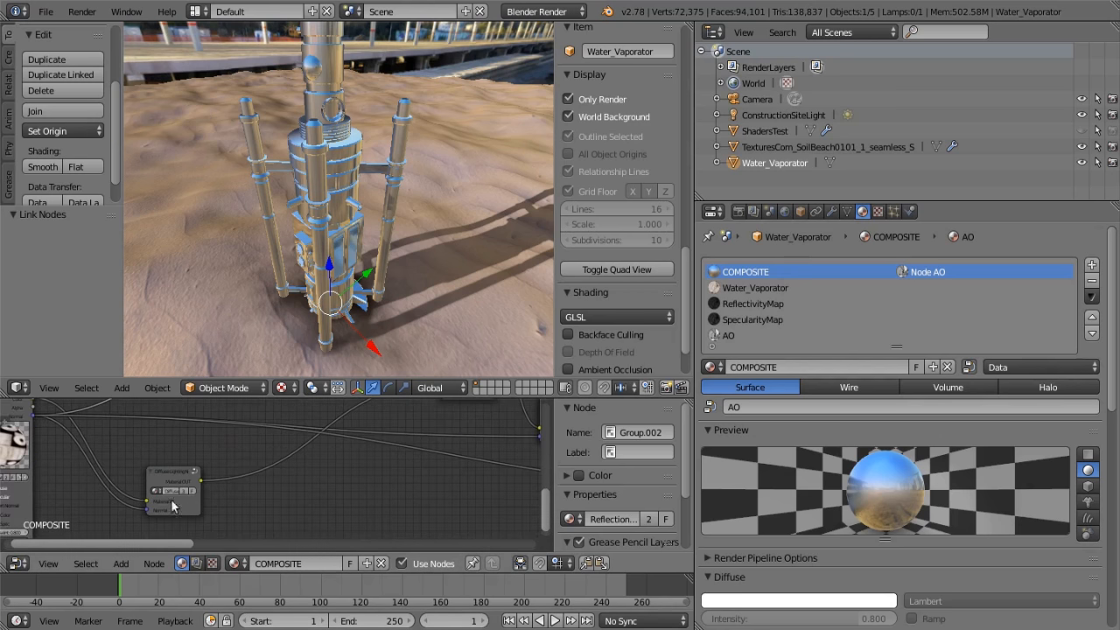
middle_click_drag(310, 499, 176, 553)
Examine the Material node holding the reflectivity map and the RGB Curves node beside it
middle_click_drag(318, 470, 384, 494)
middle_click_drag(396, 440, 541, 520)
scroll(221, 428, "up", 4)
middle_click_drag(165, 454, 283, 514)
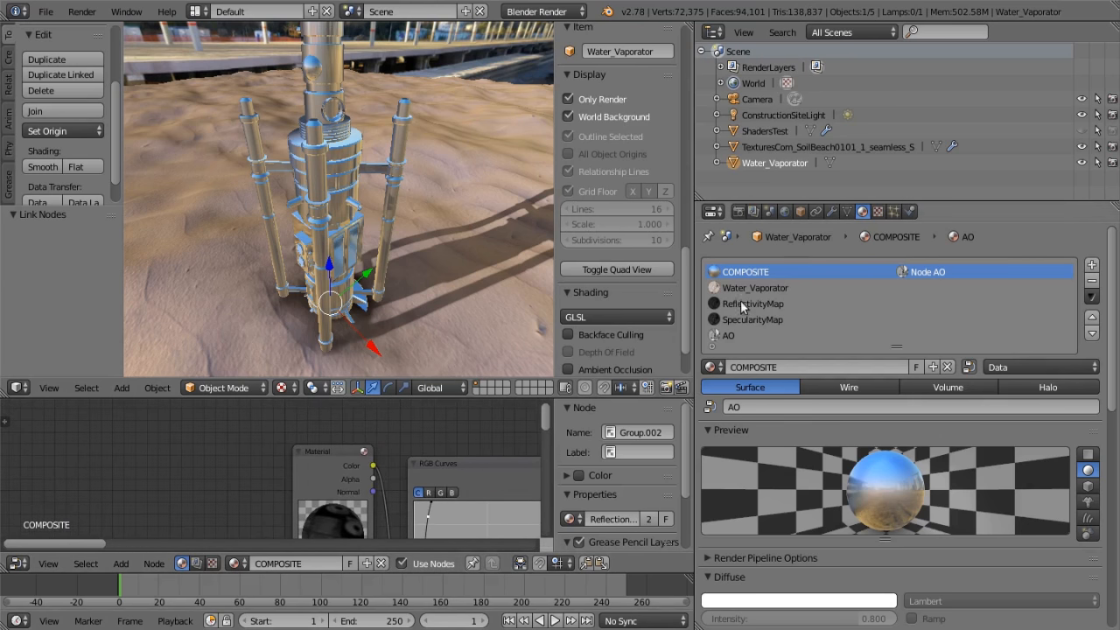
middle_click_drag(403, 547, 218, 526)
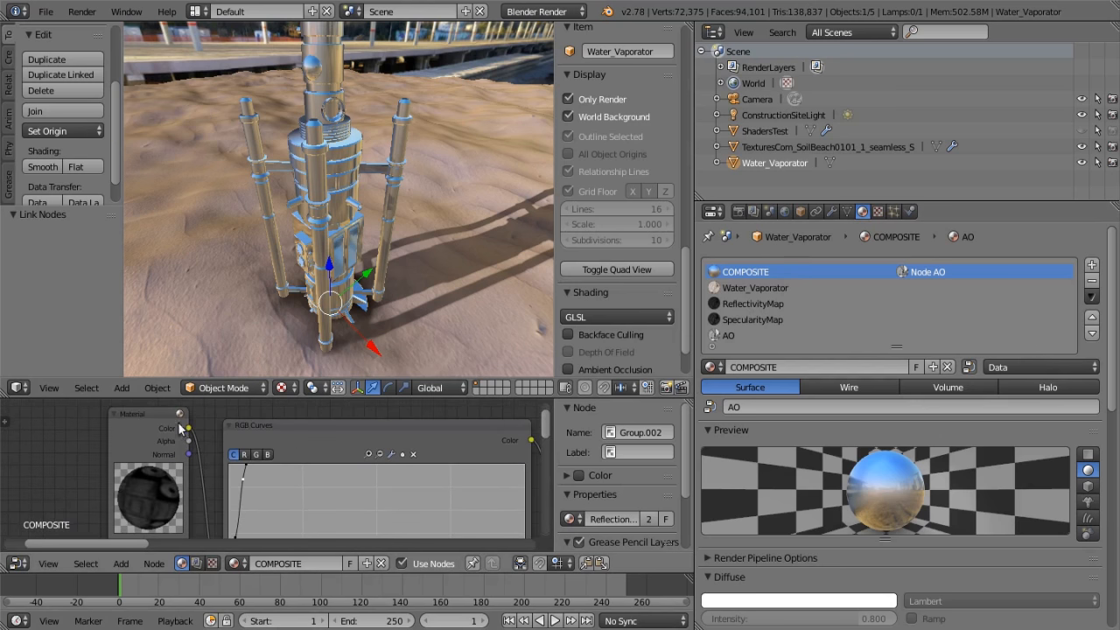
scroll(318, 499, "down", 10)
middle_click_drag(417, 485, 420, 437)
scroll(348, 452, "up", 5)
middle_click_drag(130, 425, 55, 494)
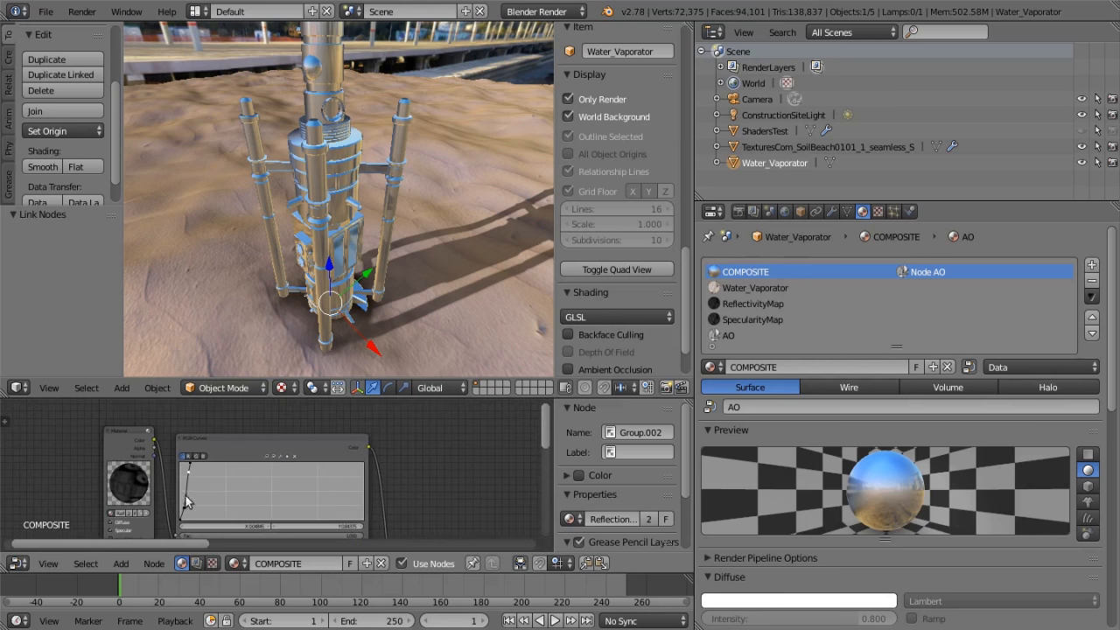
Link the reflectivity map's RGB Curves color directly to the Output node and inspect the mask on the model
scroll(399, 447, "down", 5)
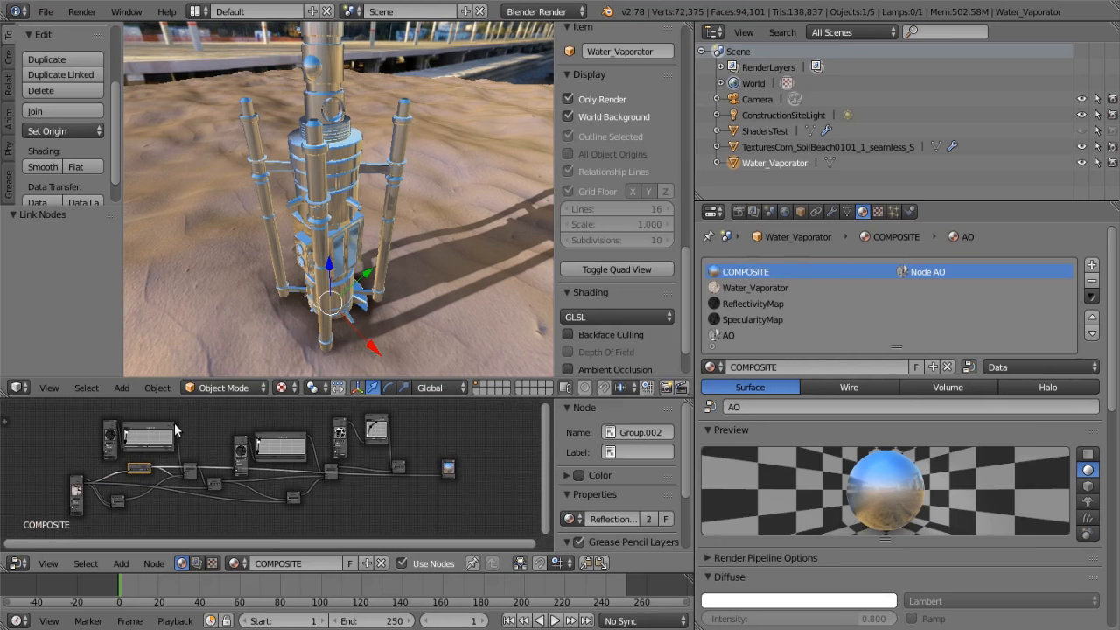
left_click_drag(174, 425, 441, 474)
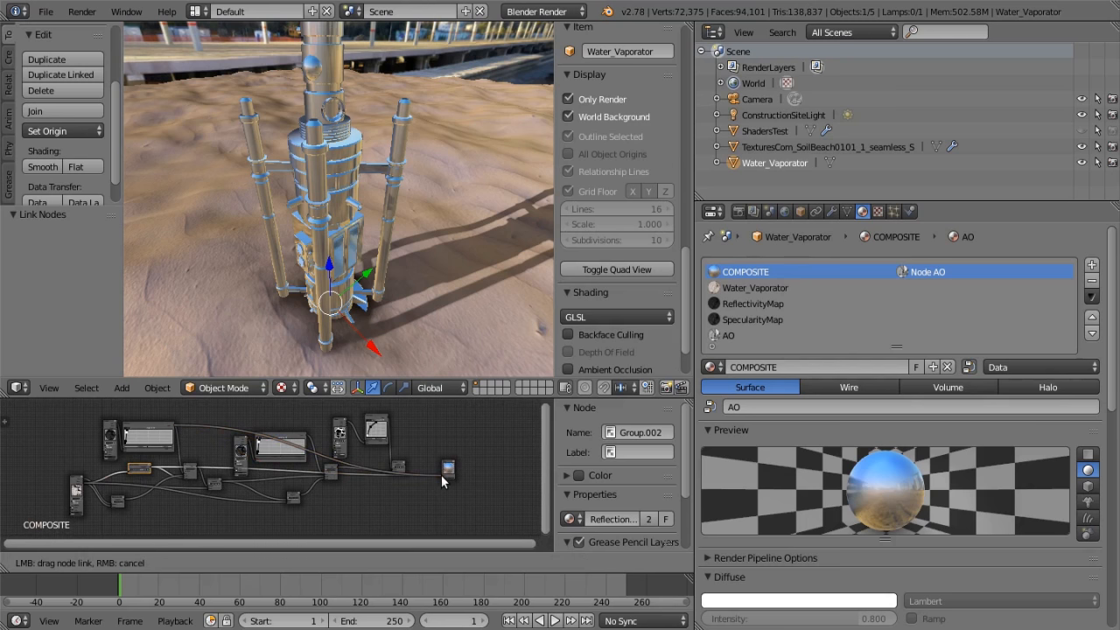
middle_click_drag(410, 233, 314, 148)
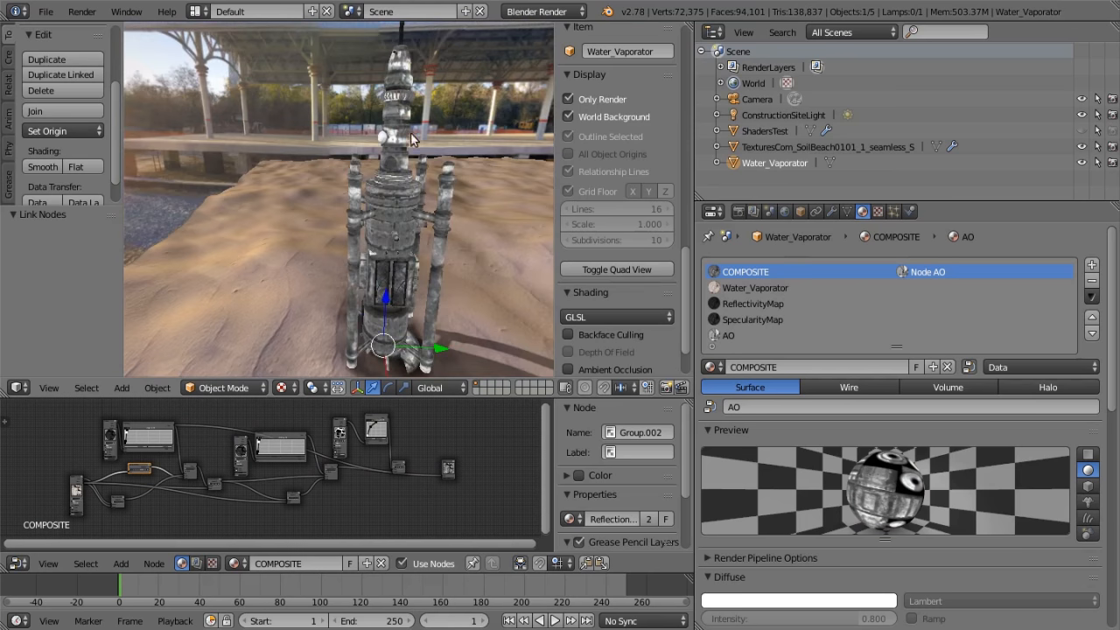
scroll(418, 121, "up", 2)
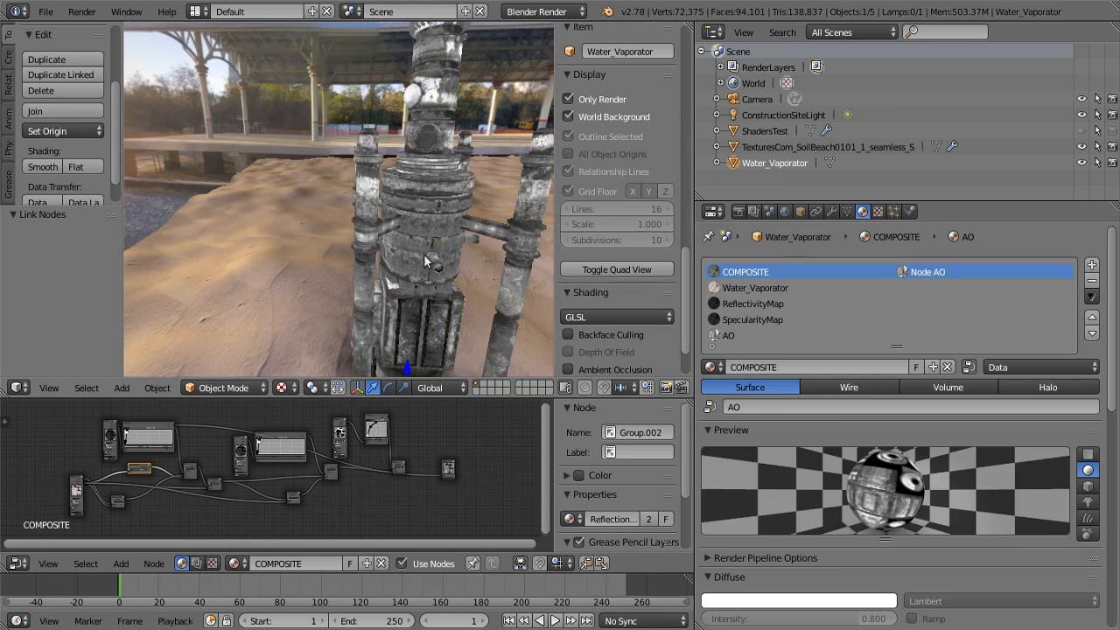
middle_click_drag(429, 232, 494, 278)
scroll(407, 331, "down", 1)
Link the first Mix node's color directly to the Output node and inspect the blended diffuse and reflection on the model
middle_click_drag(374, 468, 491, 458)
middle_click_drag(307, 452, 102, 451)
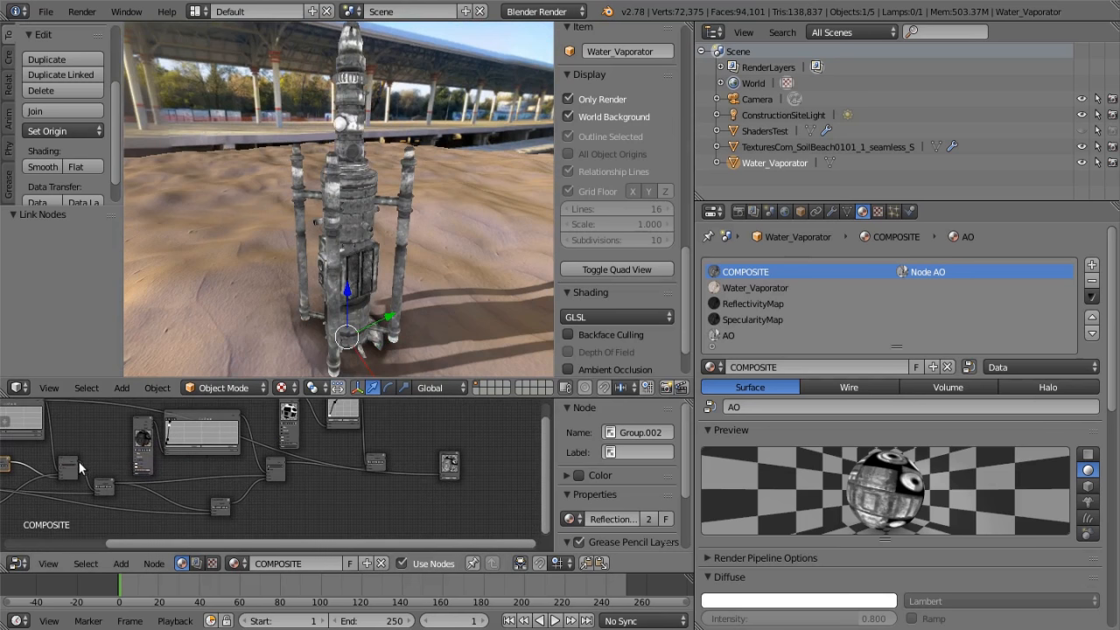
left_click_drag(79, 461, 441, 473)
scroll(407, 249, "up", 2)
middle_click_drag(407, 249, 252, 203)
scroll(374, 204, "up", 3)
scroll(199, 166, "up", 1)
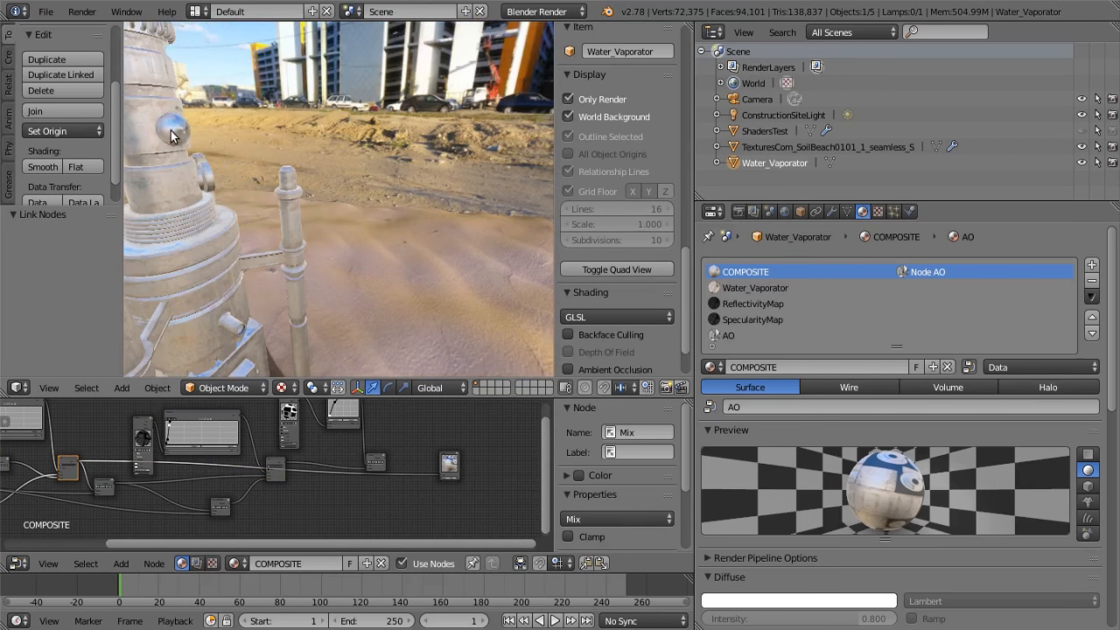
middle_click_drag(177, 185, 335, 194)
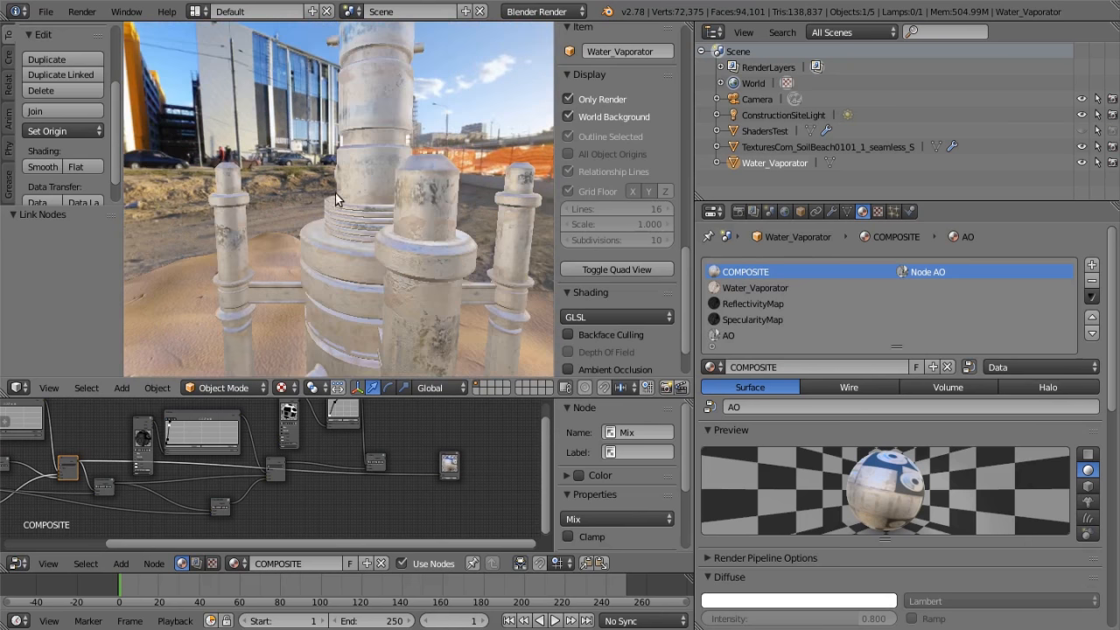
middle_click_drag(427, 228, 285, 336)
scroll(229, 464, "down", 5)
Examine the Shadow Mask NORMAL group node after the first Mix node and trace its normal input back to the first Material node
middle_click_drag(189, 495, 287, 516)
scroll(342, 467, "up", 5)
scroll(320, 498, "up", 5)
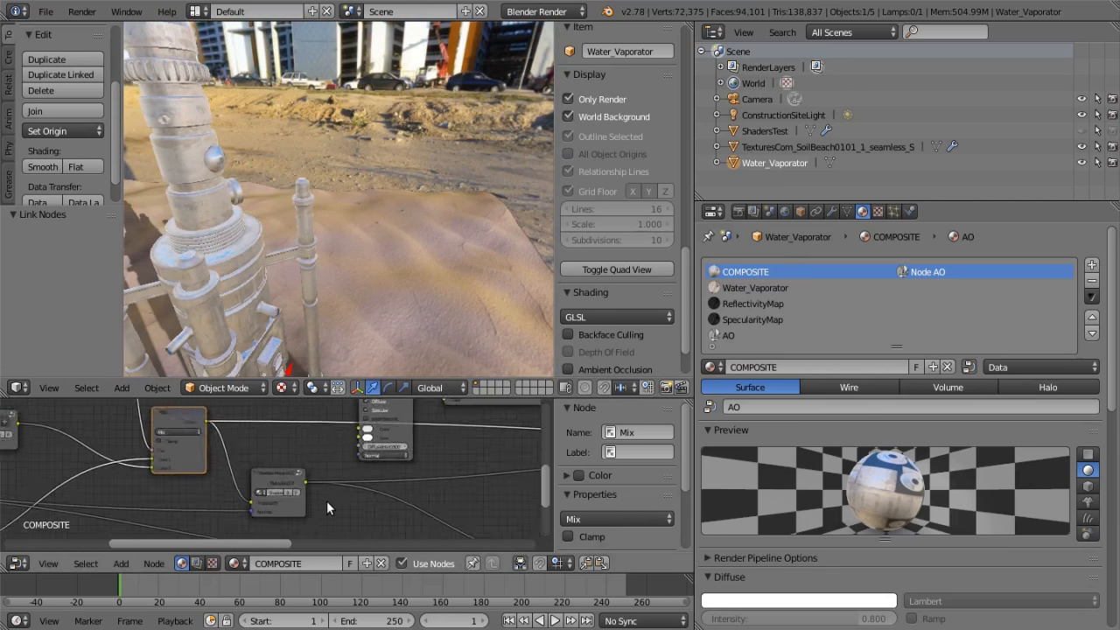
scroll(288, 474, "up", 3)
middle_click_drag(292, 474, 306, 417)
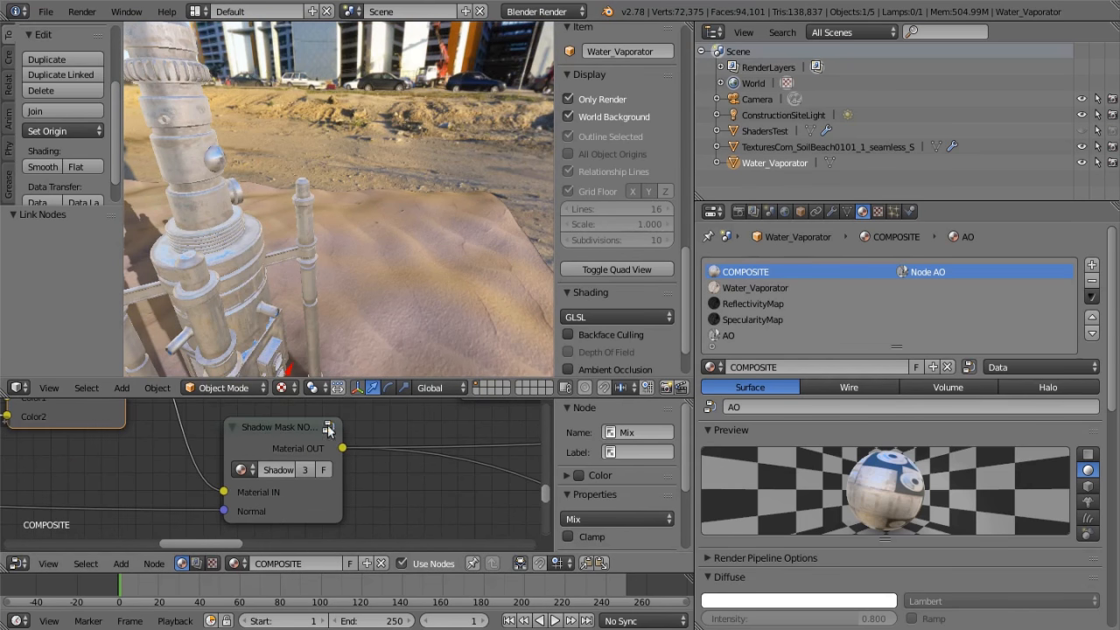
scroll(296, 510, "down", 10)
middle_click_drag(217, 453, 209, 478)
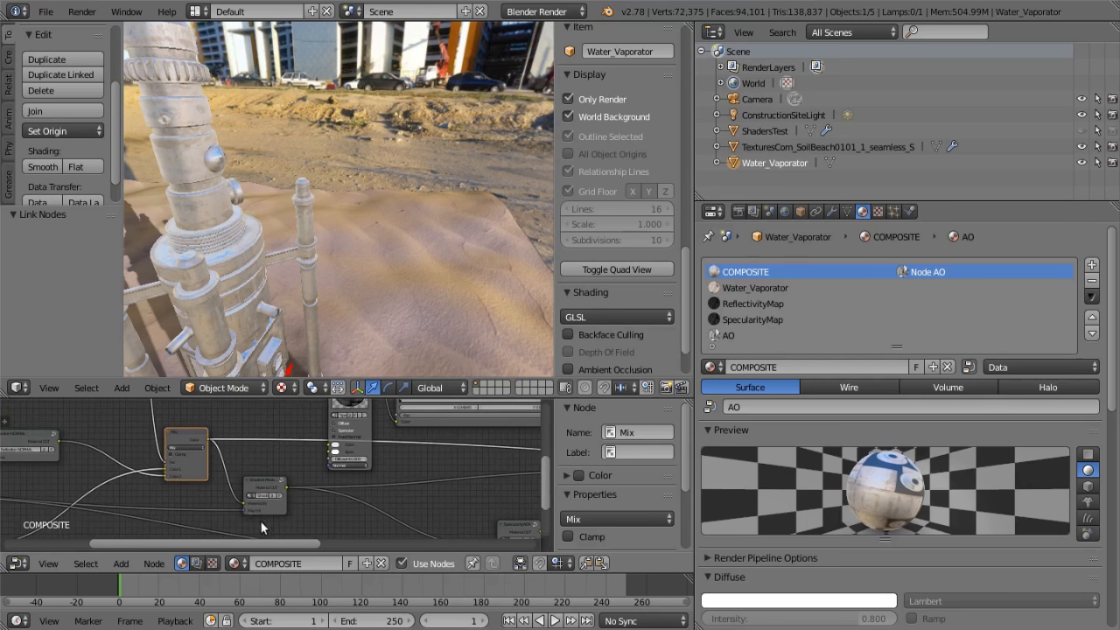
middle_click_drag(129, 519, 210, 492)
scroll(105, 463, "down", 3)
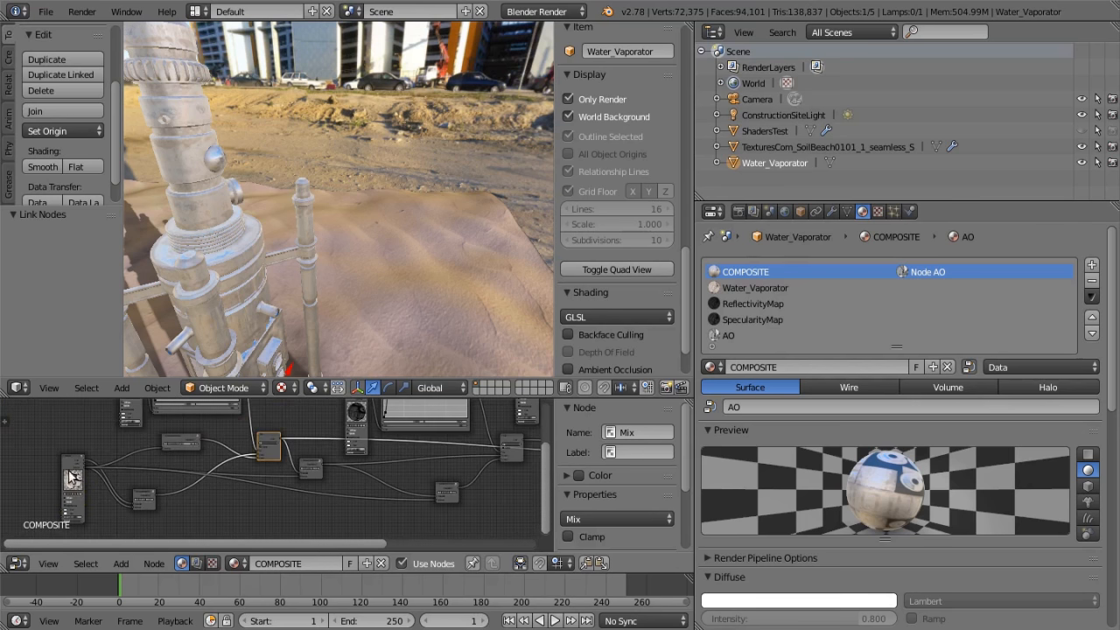
Link the Shadow Mask NORMAL group's Material OUT directly to the Output node
middle_click_drag(183, 501, 1, 472)
middle_click_drag(161, 475, 97, 512)
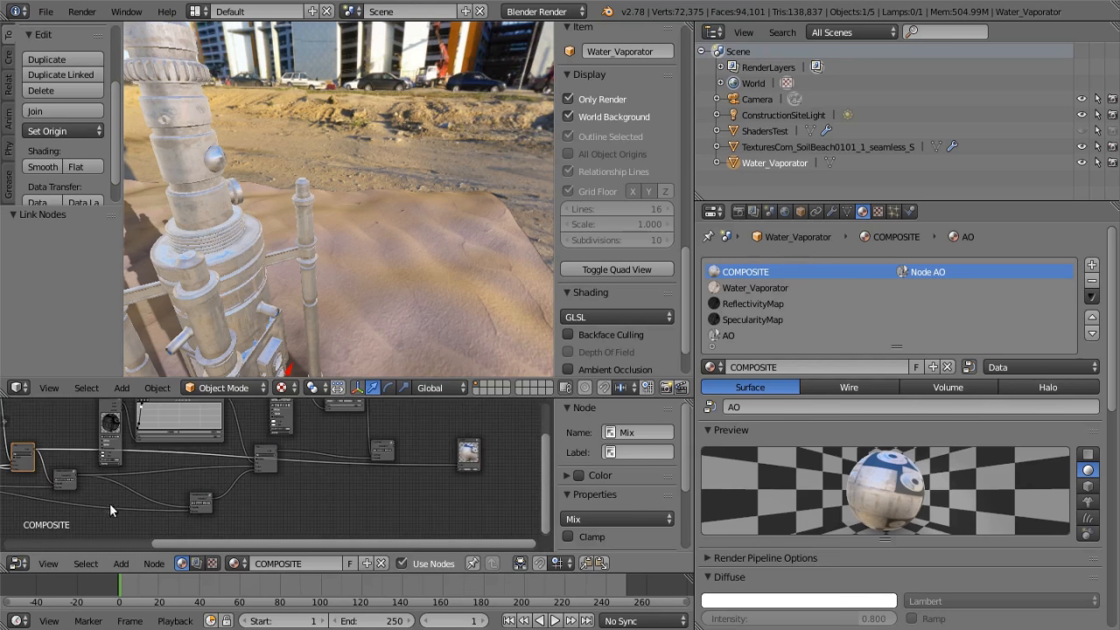
left_click_drag(77, 473, 457, 464)
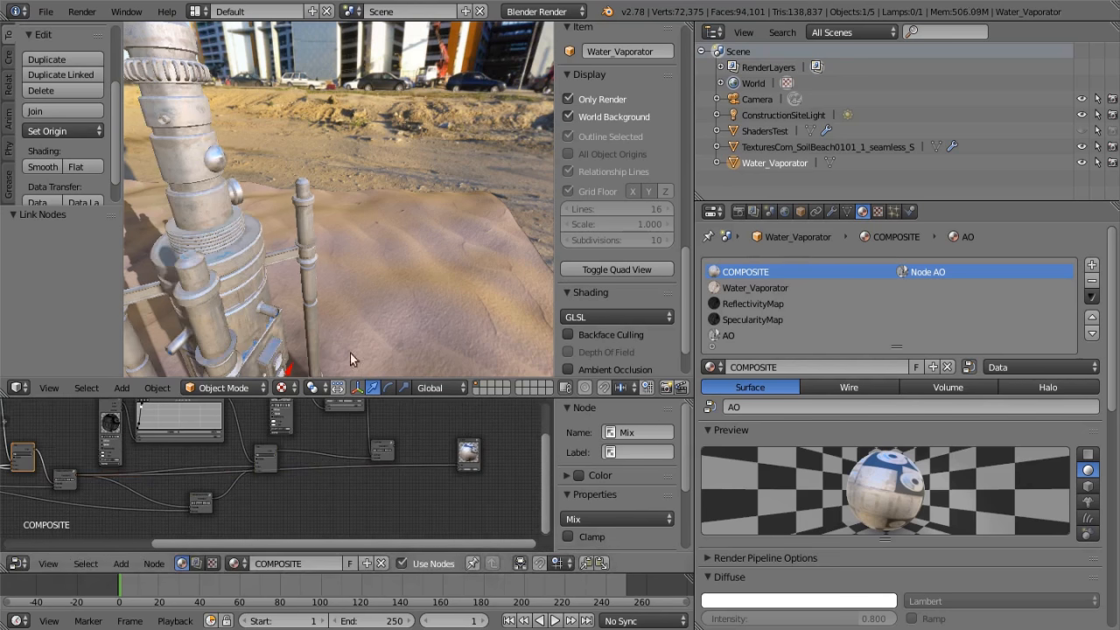
Inspect the shadow-masked material on the Water_Vaporator from its sunlit and shaded sides, both close up and from a distance
scroll(319, 295, "down", 5)
mouse_move(318, 295)
middle_mouse_down()
mouse_move(397, 237)
mouse_move(374, 255)
mouse_move(182, 273)
mouse_move(484, 267)
mouse_move(344, 260)
mouse_move(394, 260)
middle_mouse_up()
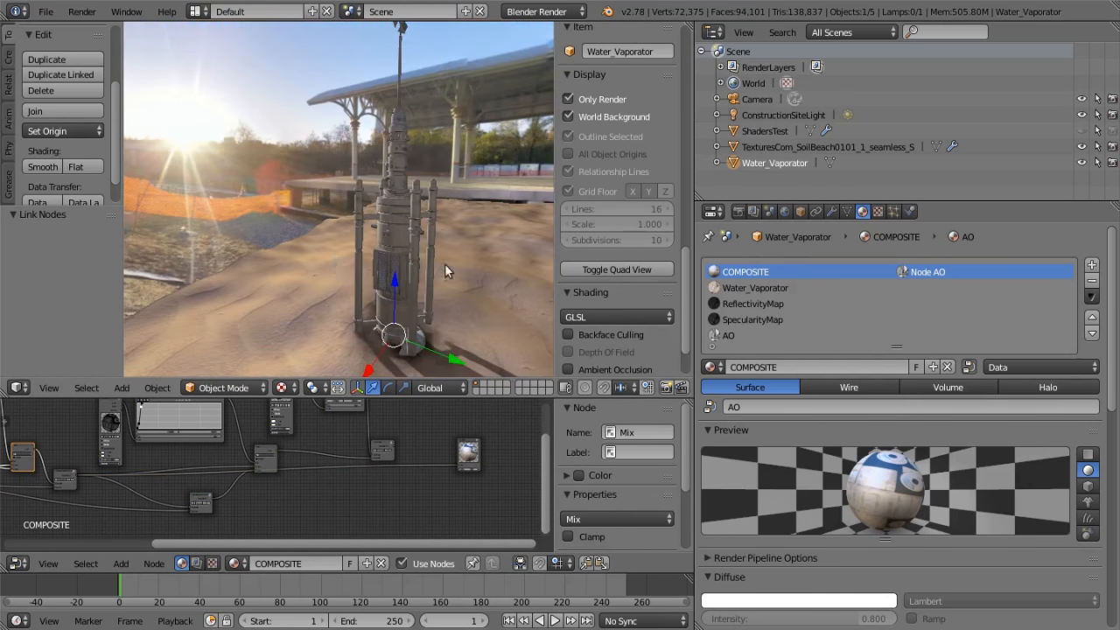
scroll(396, 260, "up", 5)
middle_click_drag(549, 264, 329, 166)
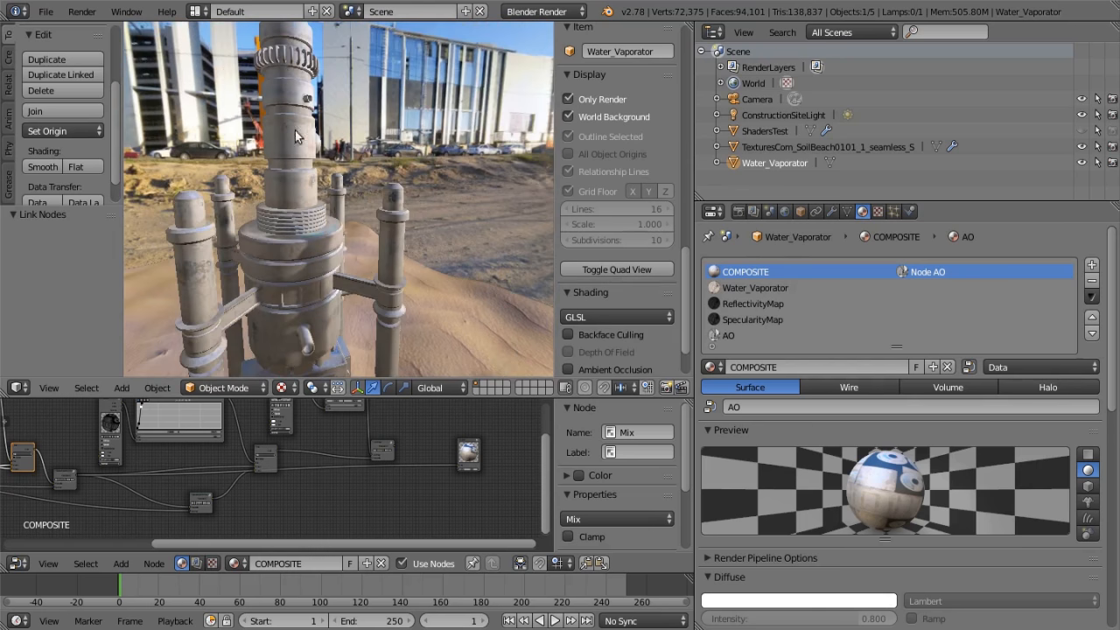
middle_click_drag(257, 251, 328, 228)
scroll(241, 268, "down", 5)
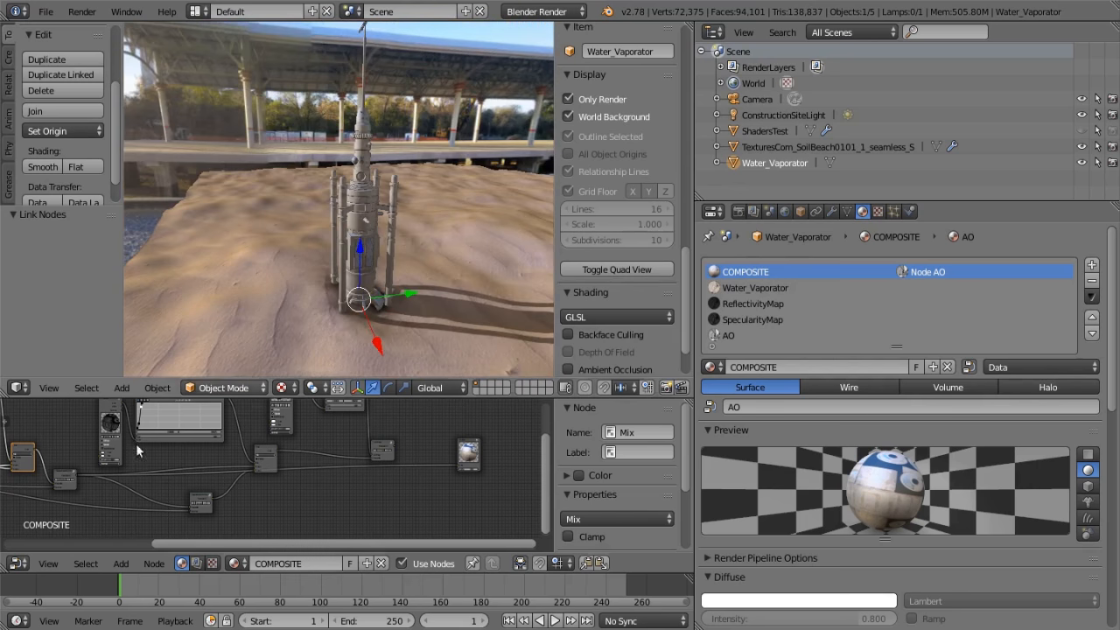
Link the Specularity NORMAL group's Material OUT directly to the Output node
middle_click_drag(64, 527, 215, 491)
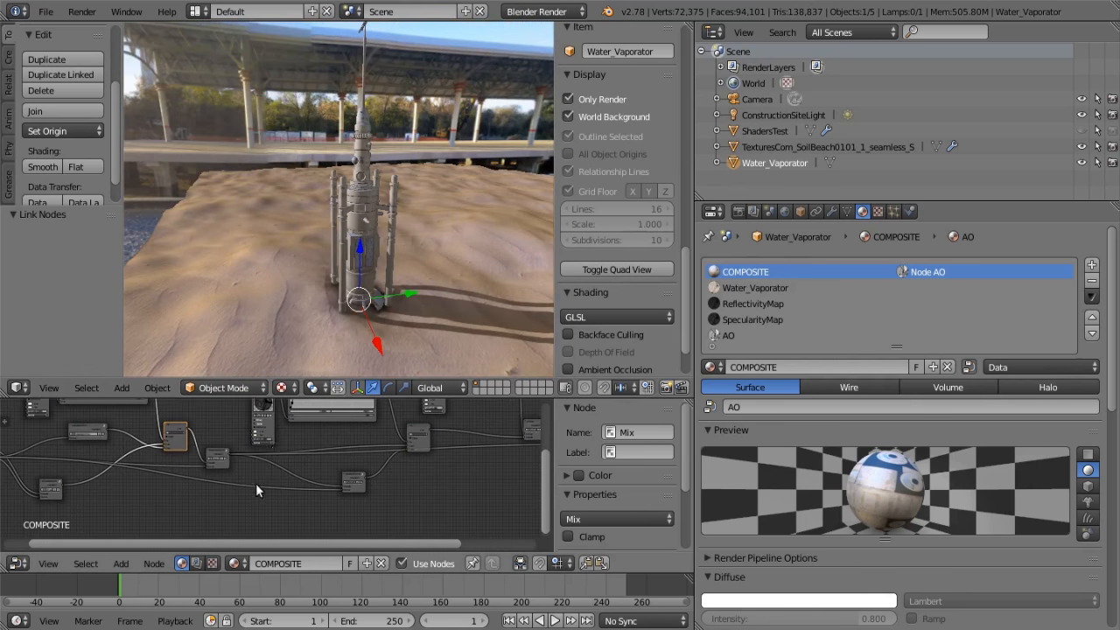
scroll(253, 477, "up", 3)
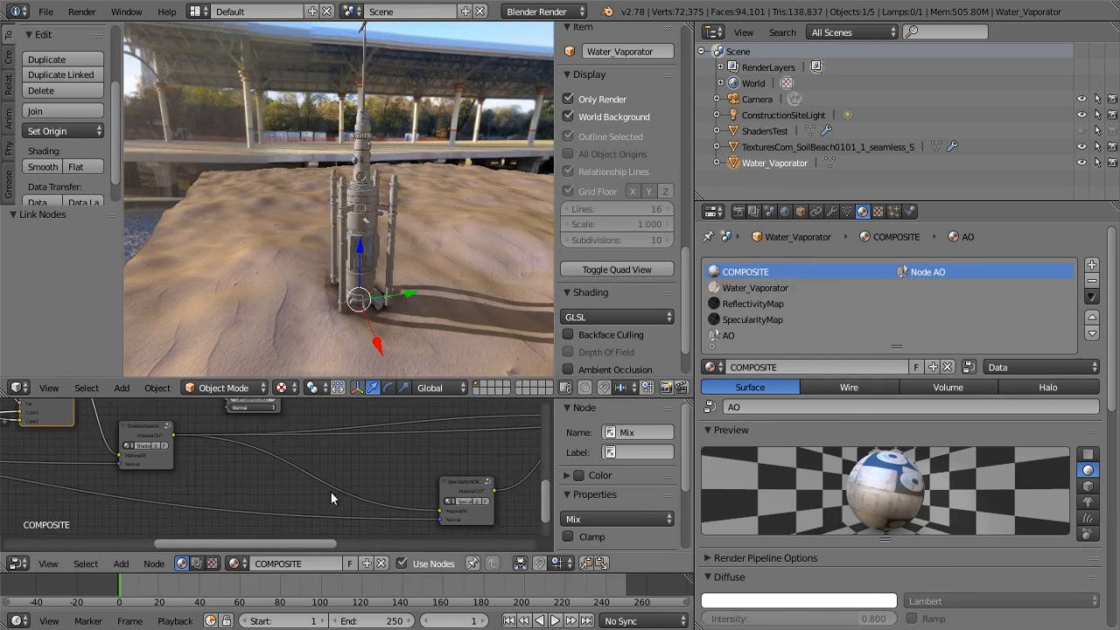
middle_click_drag(330, 490, 196, 500)
scroll(197, 500, "up", 1)
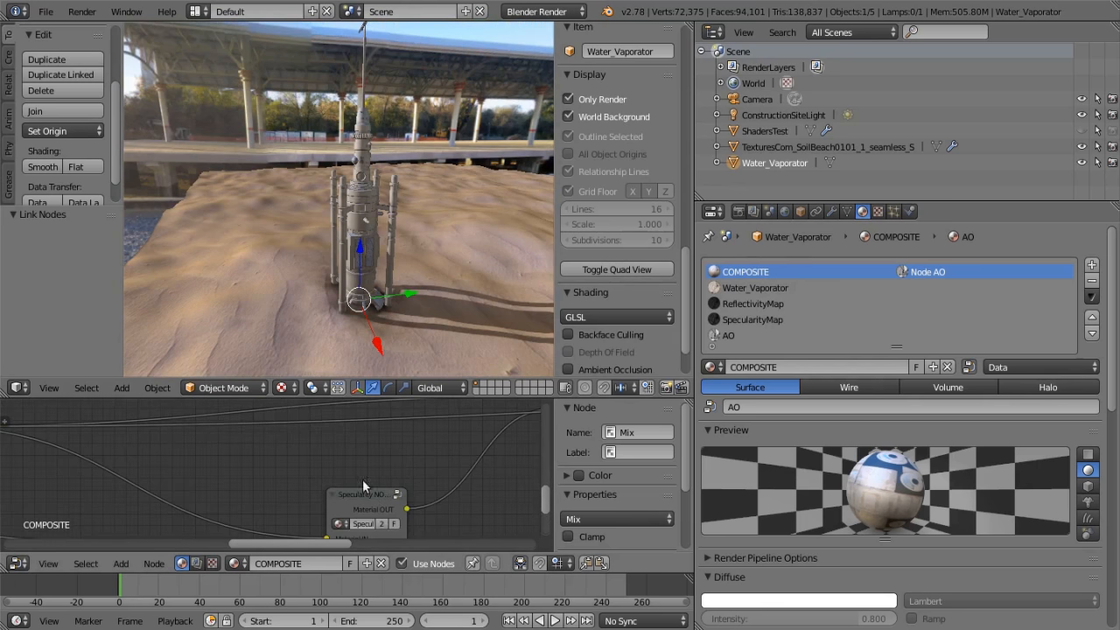
scroll(376, 501, "down", 5)
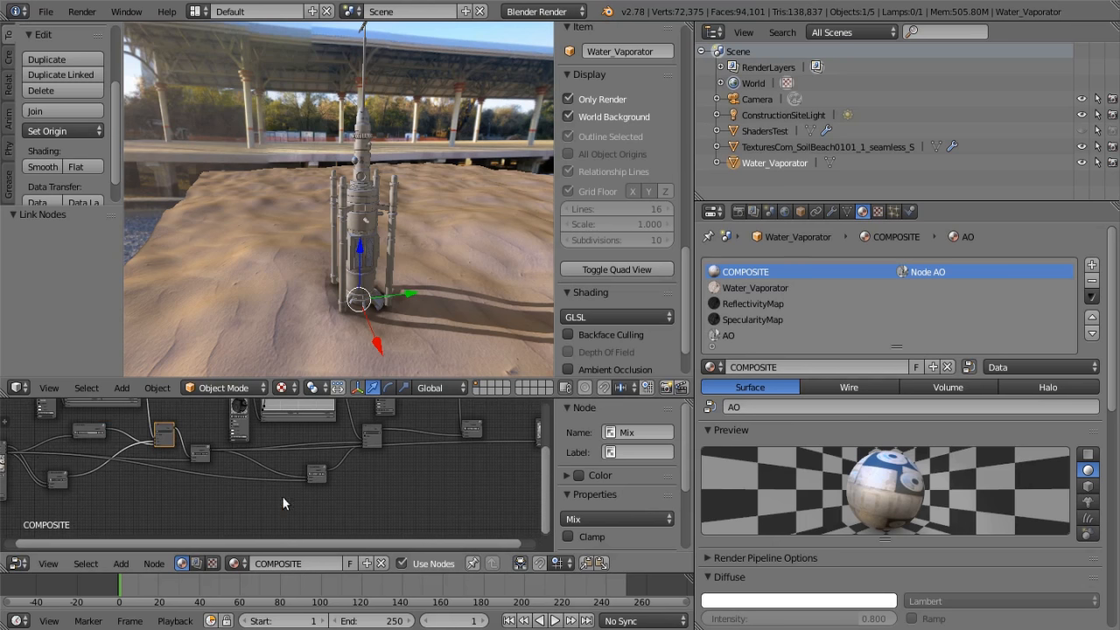
scroll(314, 478, "up", 4)
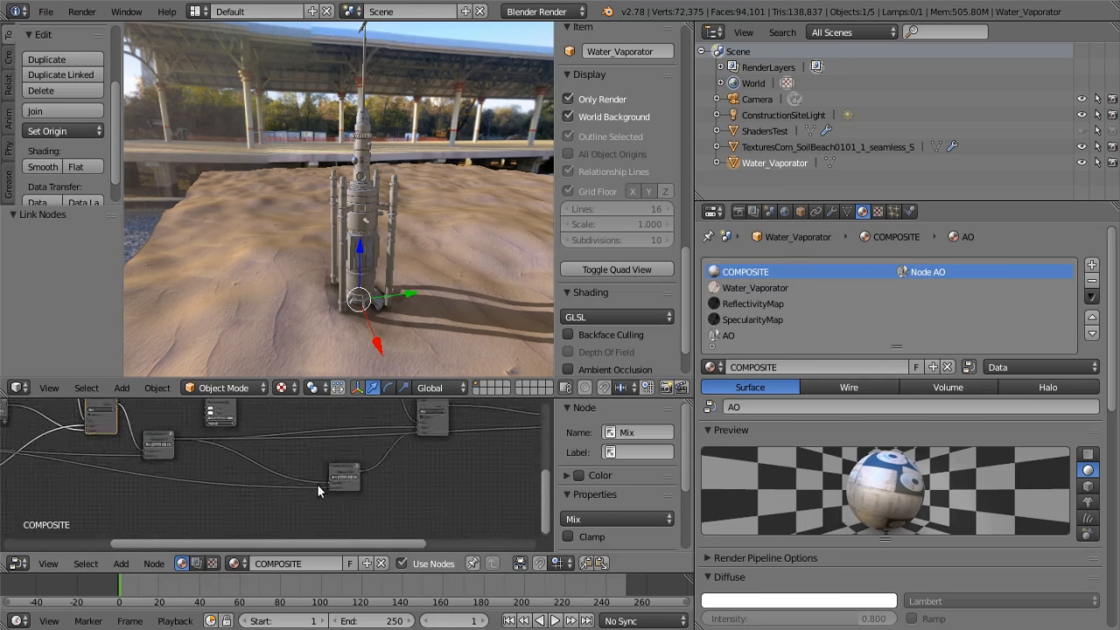
middle_click_drag(362, 492, 186, 502)
left_click_drag(153, 498, 444, 446)
Inspect the specular highlights on the Water_Vaporator's metal surfaces from several angles
middle_click_drag(424, 269, 198, 243)
scroll(224, 235, "up", 2)
scroll(278, 243, "up", 4)
scroll(289, 246, "down", 2)
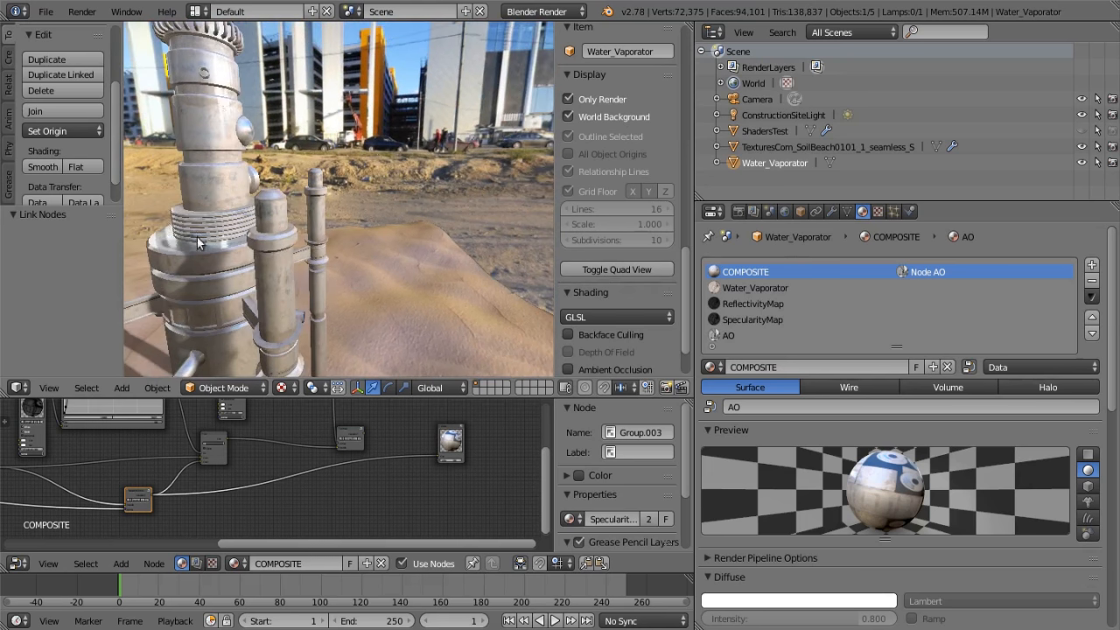
middle_click_drag(204, 198, 354, 267)
Trace the Shadow Mask and Specularity NORMAL group outputs into the second Mix node
middle_click_drag(159, 496, 347, 496)
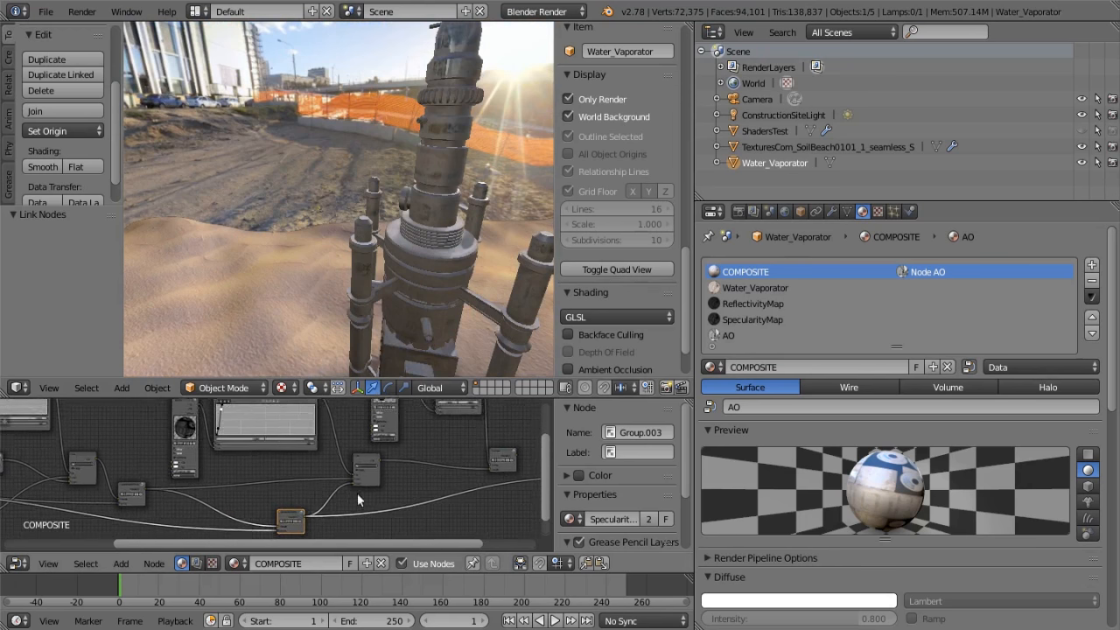
scroll(376, 478, "up", 8)
scroll(387, 453, "down", 5)
scroll(250, 505, "up", 3)
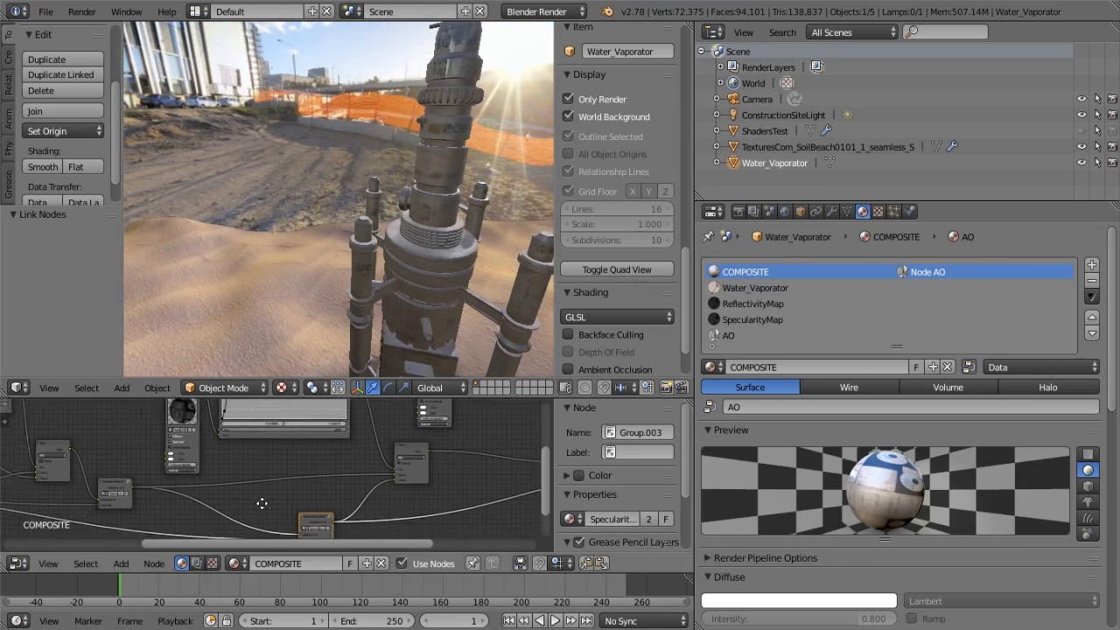
scroll(111, 488, "up", 2)
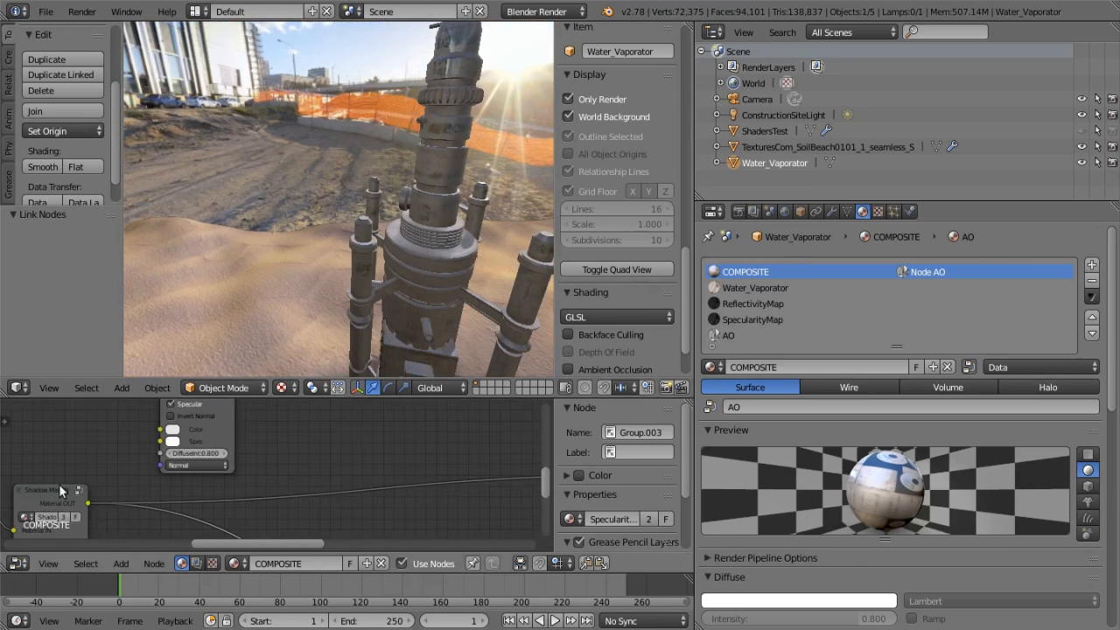
scroll(429, 484, "down", 5)
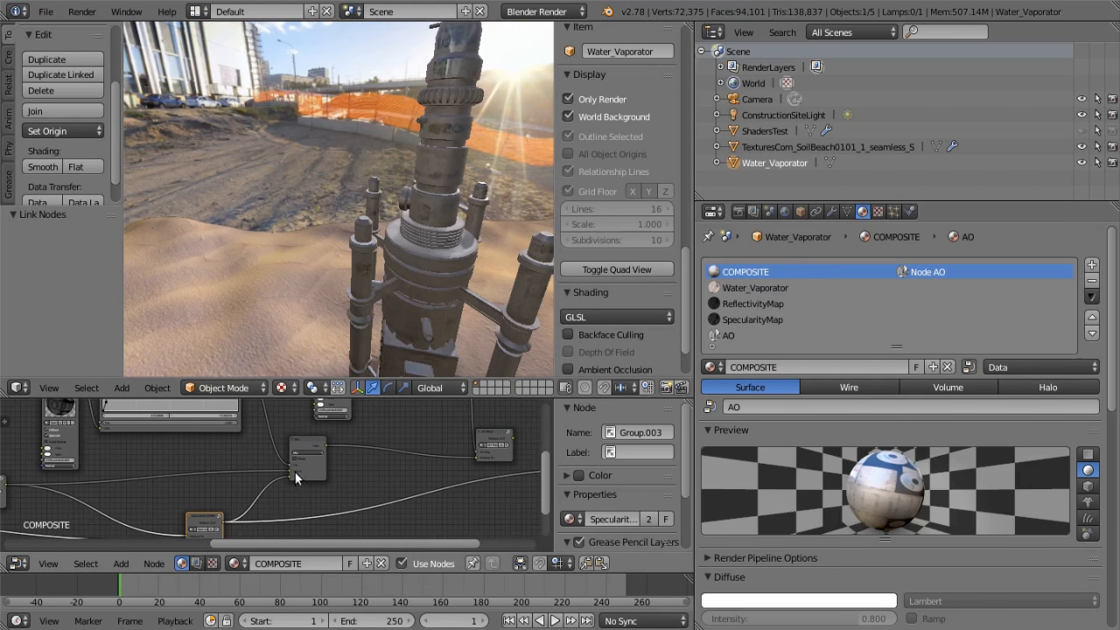
Examine the specularity map's Material node and the RGB Curves node that feeds the second Mix node's factor
scroll(312, 490, "up", 5)
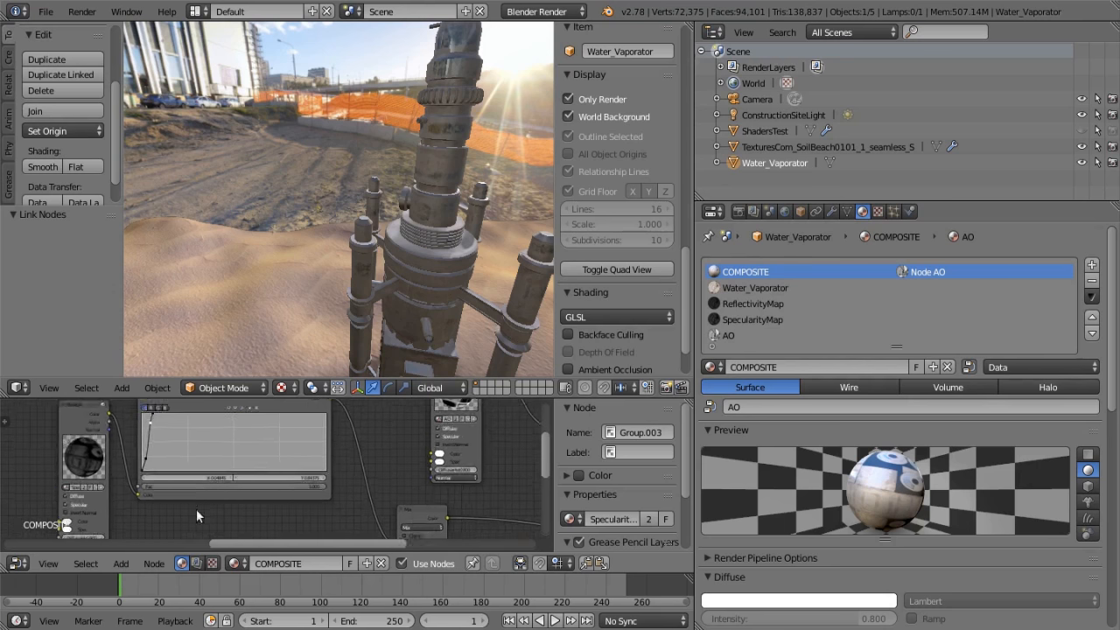
scroll(196, 509, "up", 1)
middle_click_drag(196, 509, 351, 491)
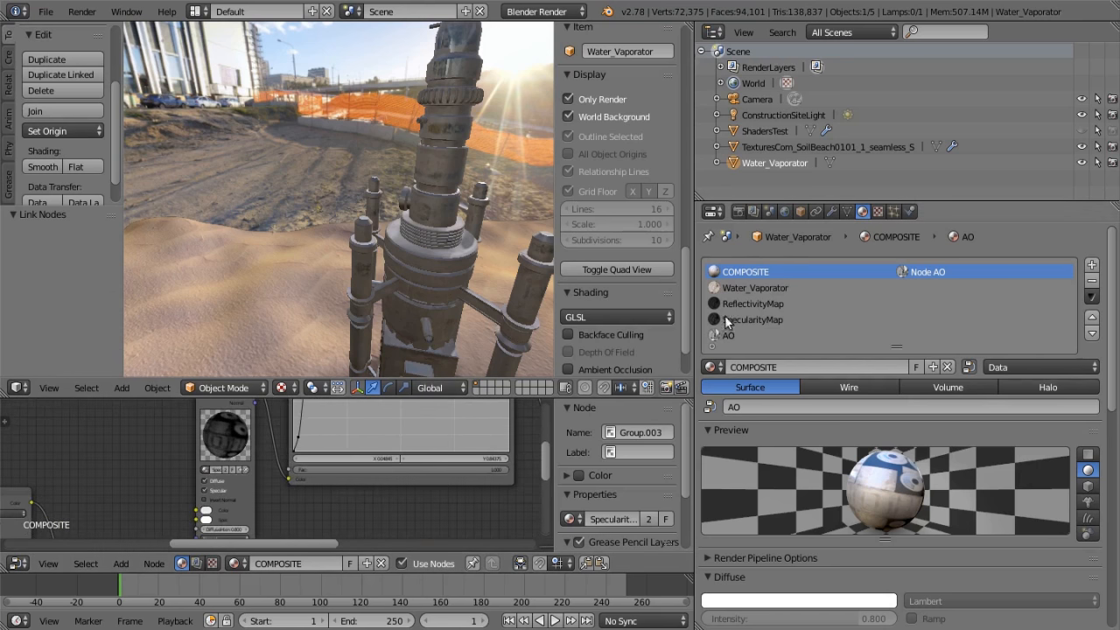
middle_click_drag(407, 505, 425, 537)
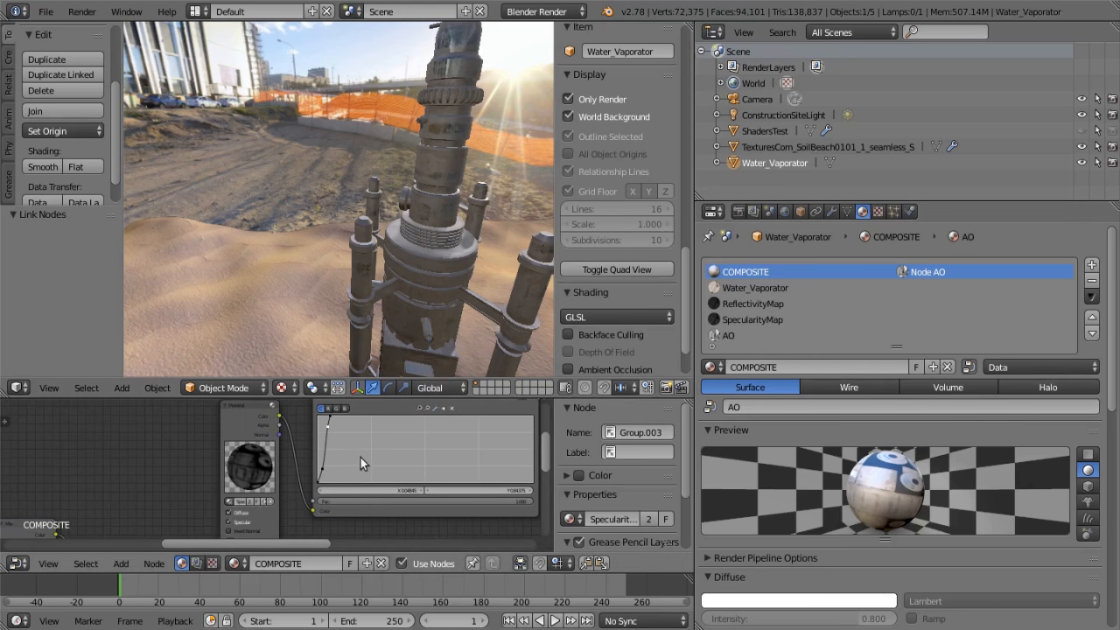
scroll(178, 444, "down", 6)
middle_click_drag(180, 445, 66, 441)
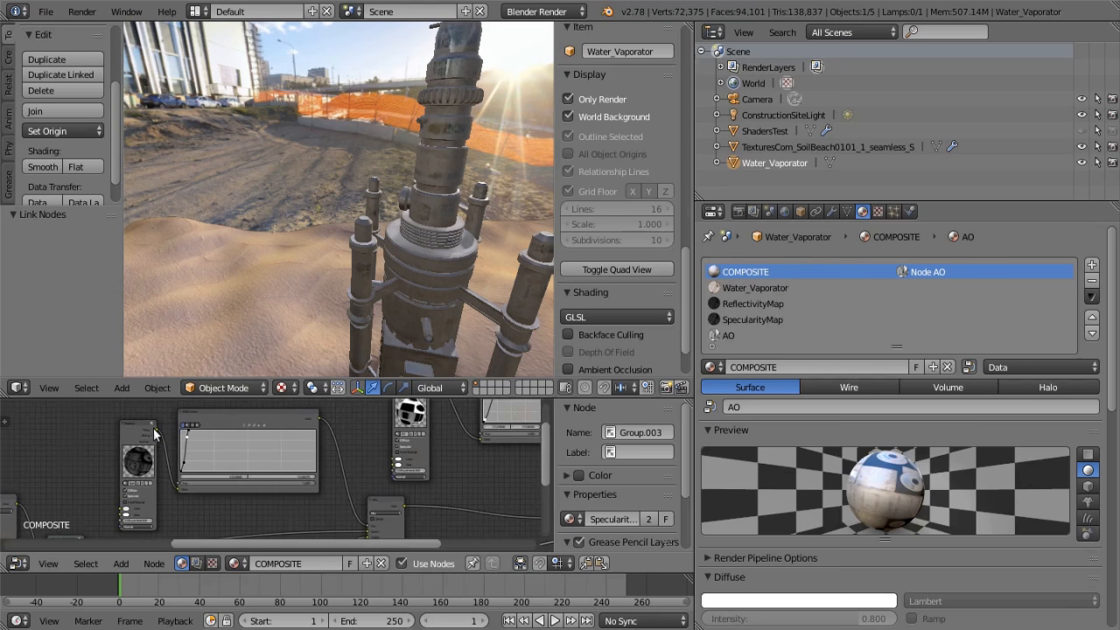
scroll(233, 449, "up", 4)
scroll(332, 457, "down", 6)
middle_click_drag(342, 456, 262, 411)
scroll(338, 452, "down", 6)
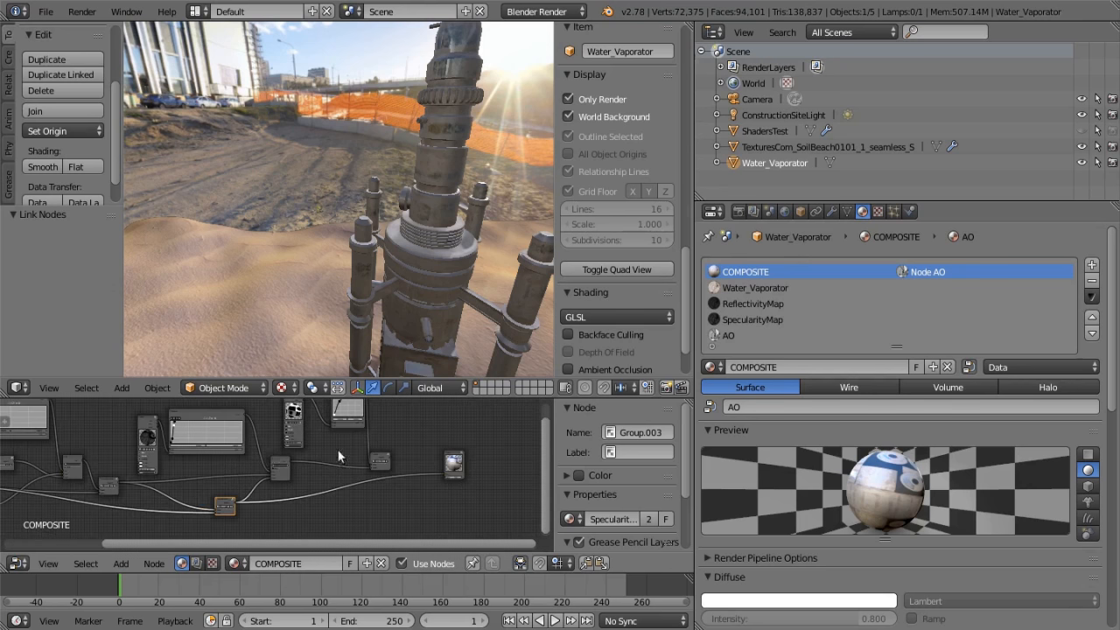
Link the specularity map's RGB Curves color directly to the Output node and inspect the mask on the model
left_click_drag(243, 413, 446, 473)
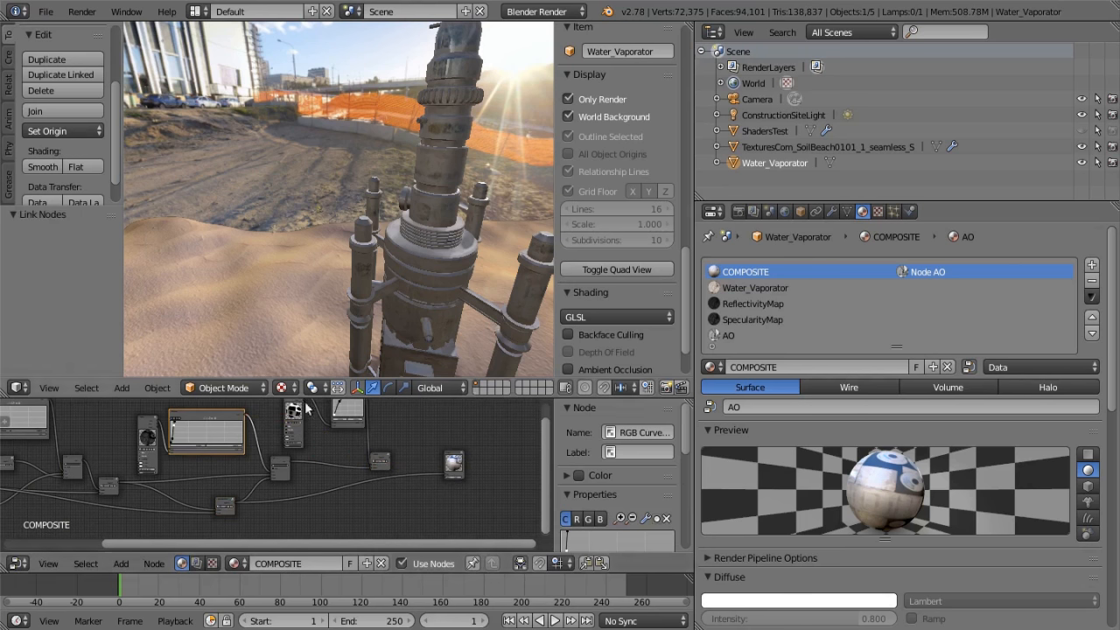
left_click_drag(245, 413, 445, 468)
left_click_drag(247, 421, 444, 472)
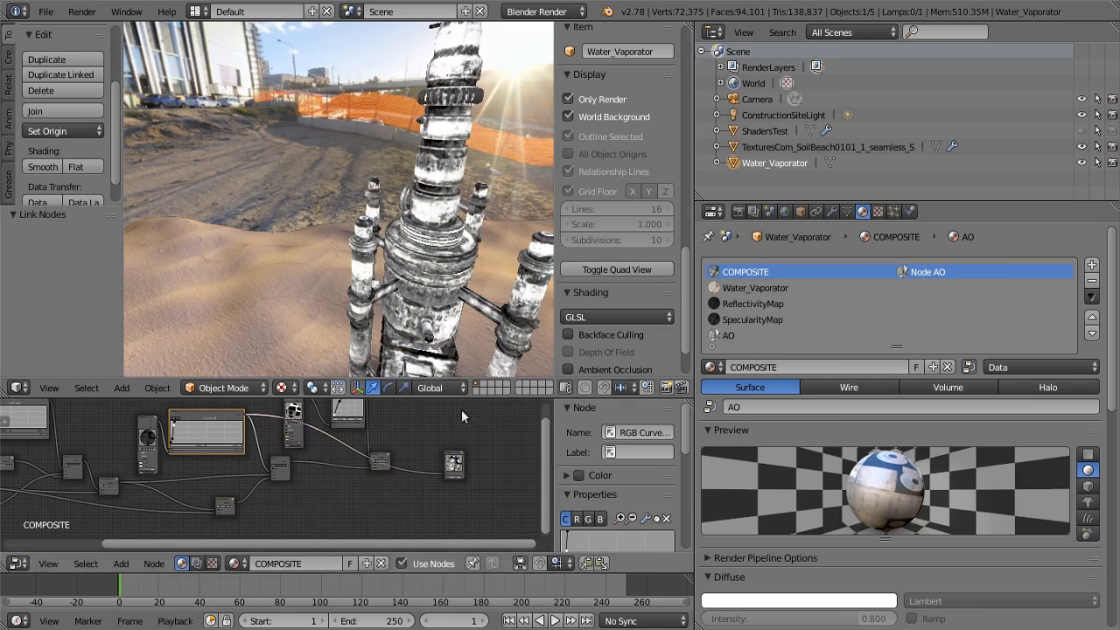
middle_click_drag(456, 175, 354, 101)
middle_click_drag(402, 279, 302, 201)
Review the Specularity NORMAL and Shadow Mask group nodes that supply the second Mix node's two colors
middle_click_drag(288, 476, 369, 446)
scroll(257, 456, "up", 2)
scroll(238, 508, "up", 2)
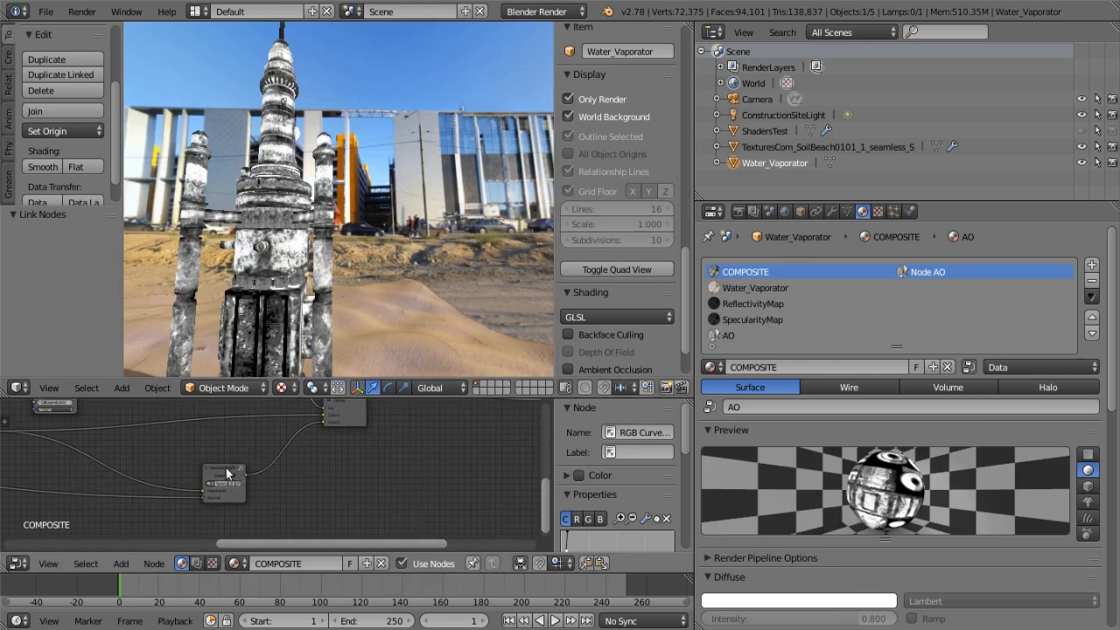
scroll(242, 477, "down", 1)
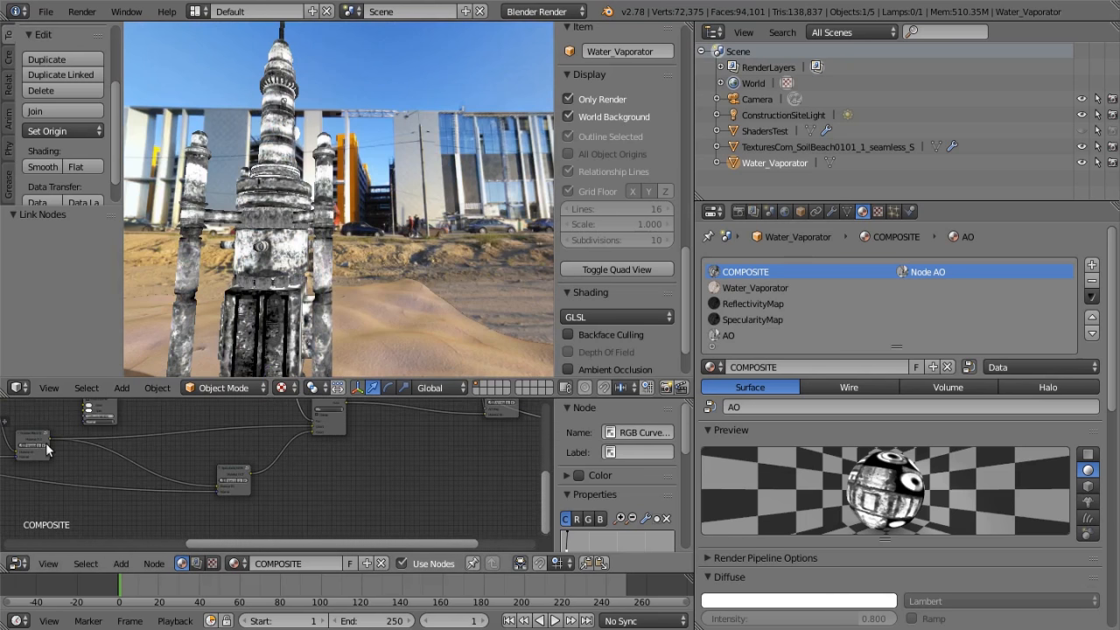
scroll(42, 439, "up", 1)
scroll(309, 469, "down", 1)
Link the second Mix node's color directly to the Output node and inspect the masked specularity on the model
middle_click_drag(310, 469, 103, 501)
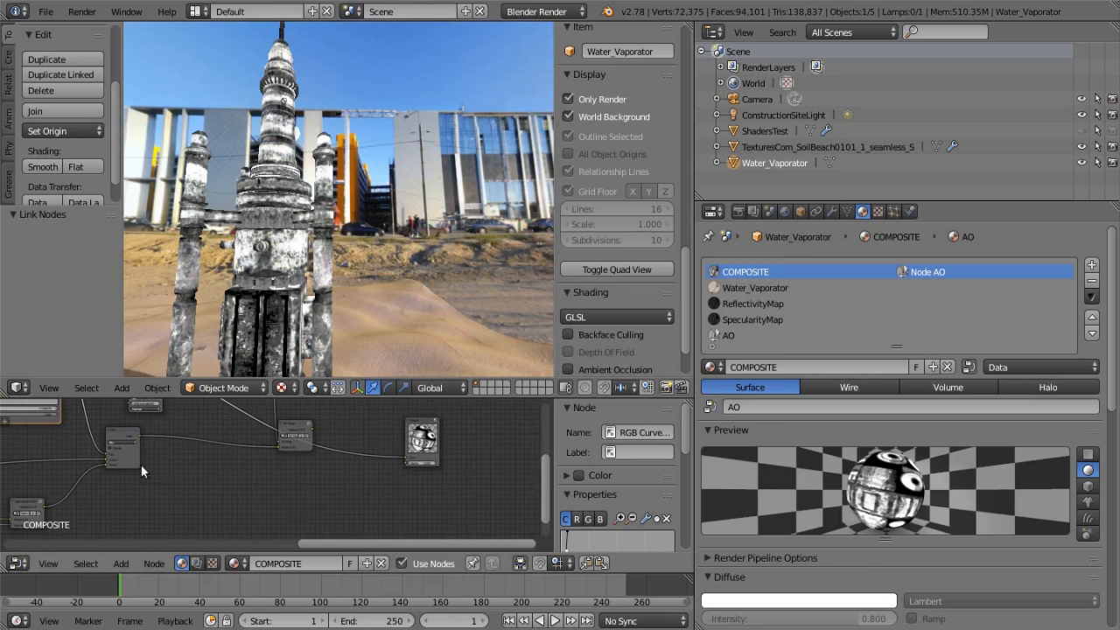
left_click_drag(140, 433, 406, 455)
mouse_move(367, 262)
middle_mouse_down()
mouse_move(333, 288)
mouse_move(221, 289)
mouse_move(288, 258)
mouse_move(213, 283)
mouse_move(360, 247)
middle_mouse_up()
scroll(214, 264, "up", 4)
middle_click_drag(379, 118, 407, 173)
scroll(377, 172, "up", 2)
scroll(384, 184, "down", 2)
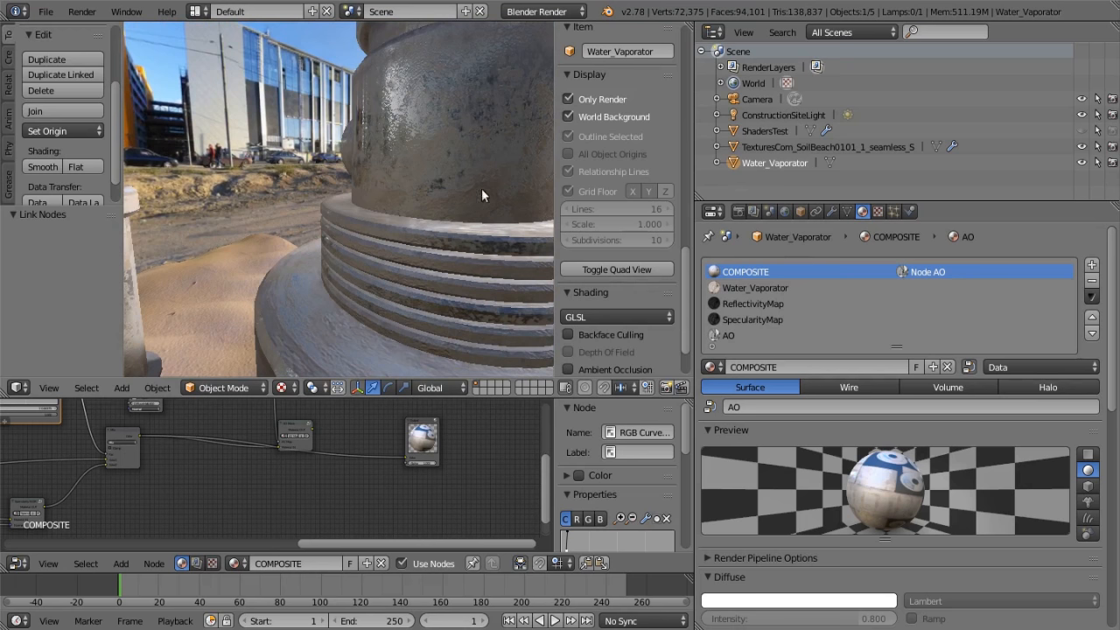
middle_click_drag(428, 130, 281, 216)
scroll(369, 184, "down", 8)
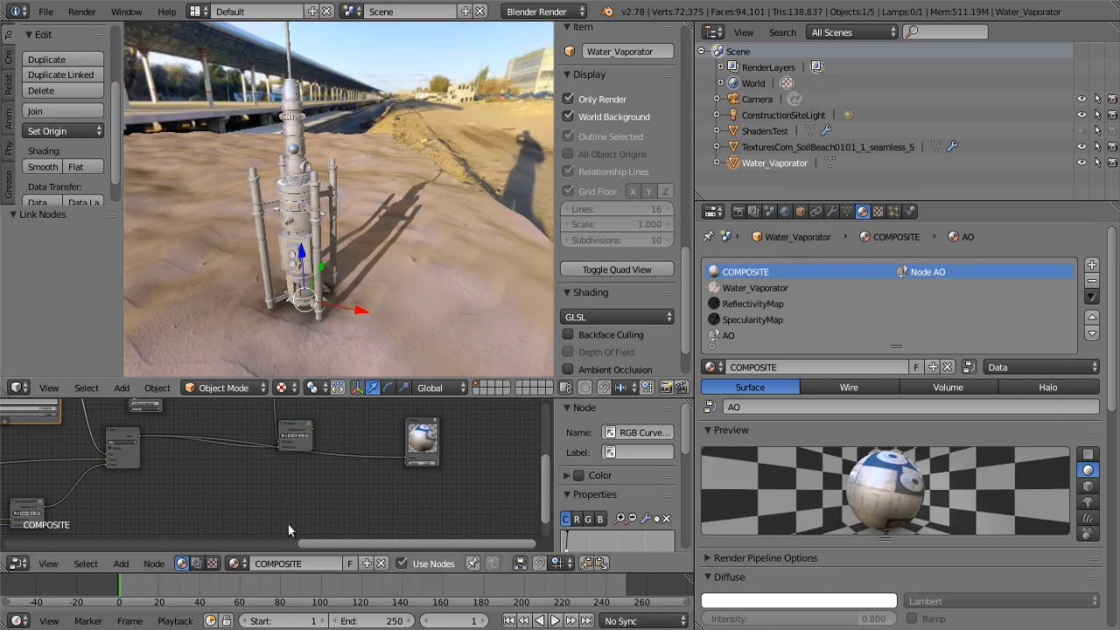
Examine the AO Mask group node that follows the second Mix node, including its AO Map and Material IN inputs
middle_click_drag(205, 483, 341, 497)
scroll(428, 483, "down", 7)
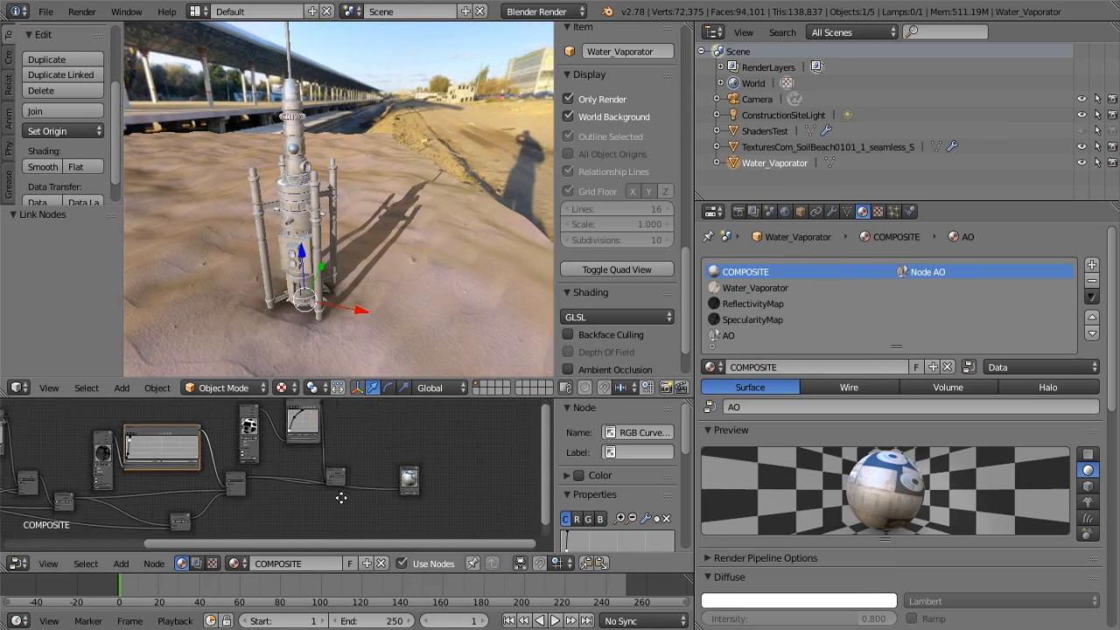
scroll(339, 487, "up", 2)
mouse_move(339, 455)
middle_mouse_down()
mouse_move(275, 443)
mouse_move(352, 441)
middle_mouse_up()
scroll(319, 436, "up", 5)
scroll(353, 441, "up", 4)
left_click_drag(336, 444, 356, 430)
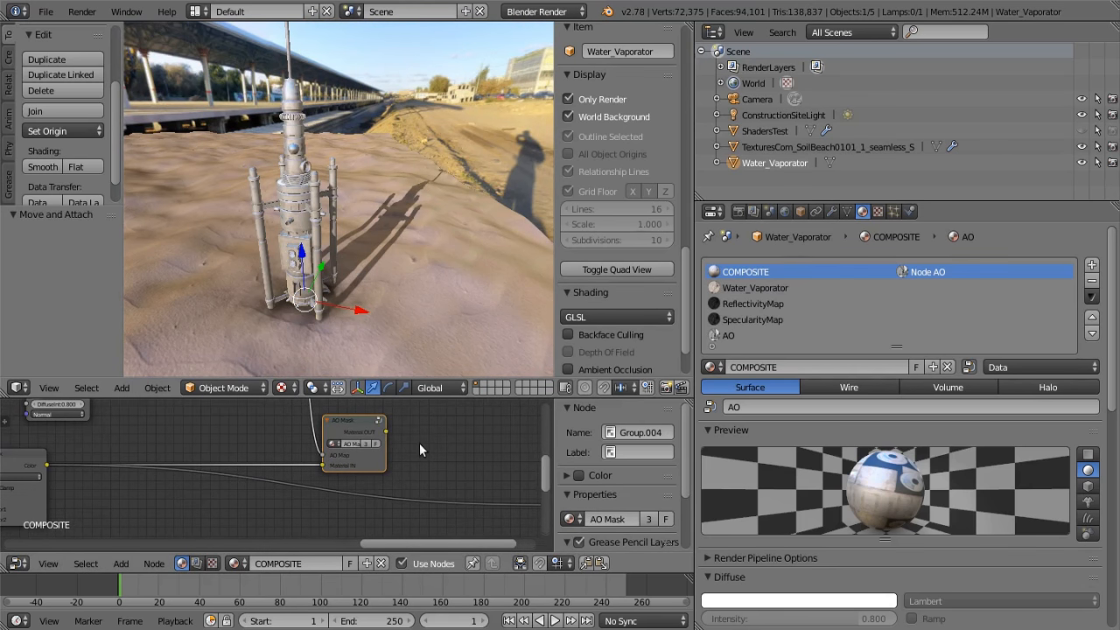
Link the AO map Material node's color directly to the Output node and inspect the ambient occlusion on the model
scroll(419, 444, "down", 7)
middle_click_drag(343, 455, 238, 488)
scroll(274, 501, "down", 2)
left_click_drag(177, 419, 388, 538)
middle_click_drag(425, 309, 475, 390)
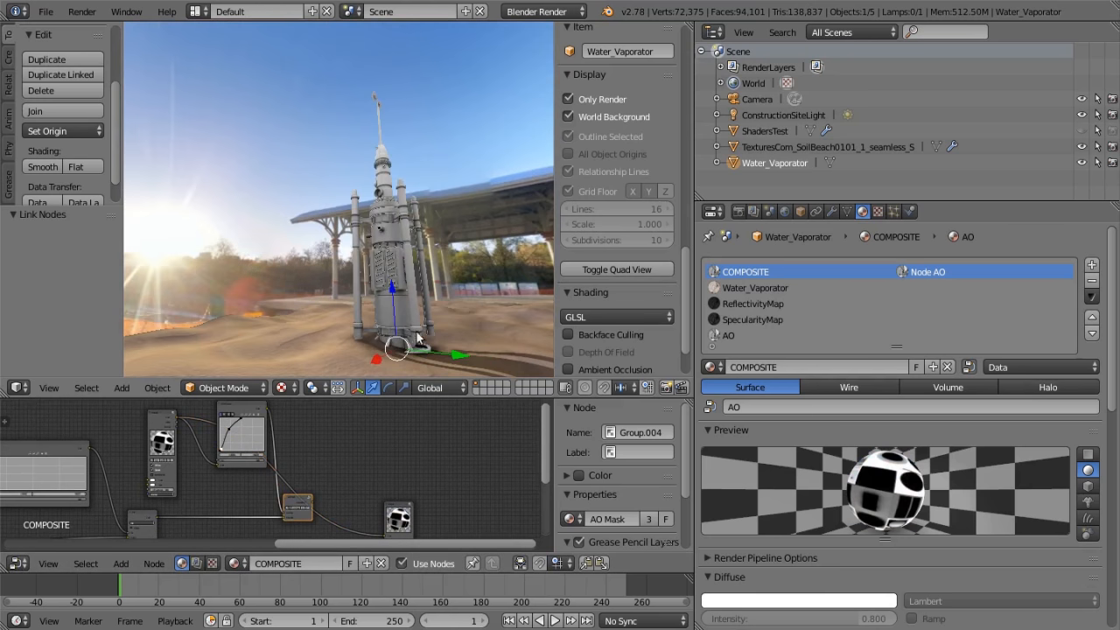
middle_click_drag(351, 242, 322, 300)
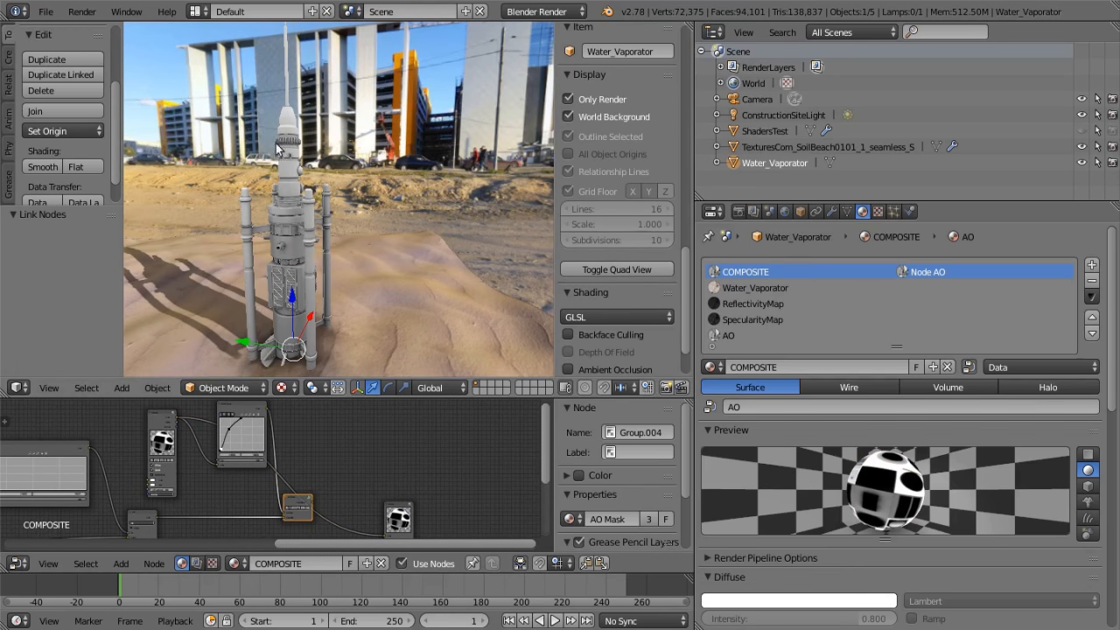
scroll(298, 214, "up", 4)
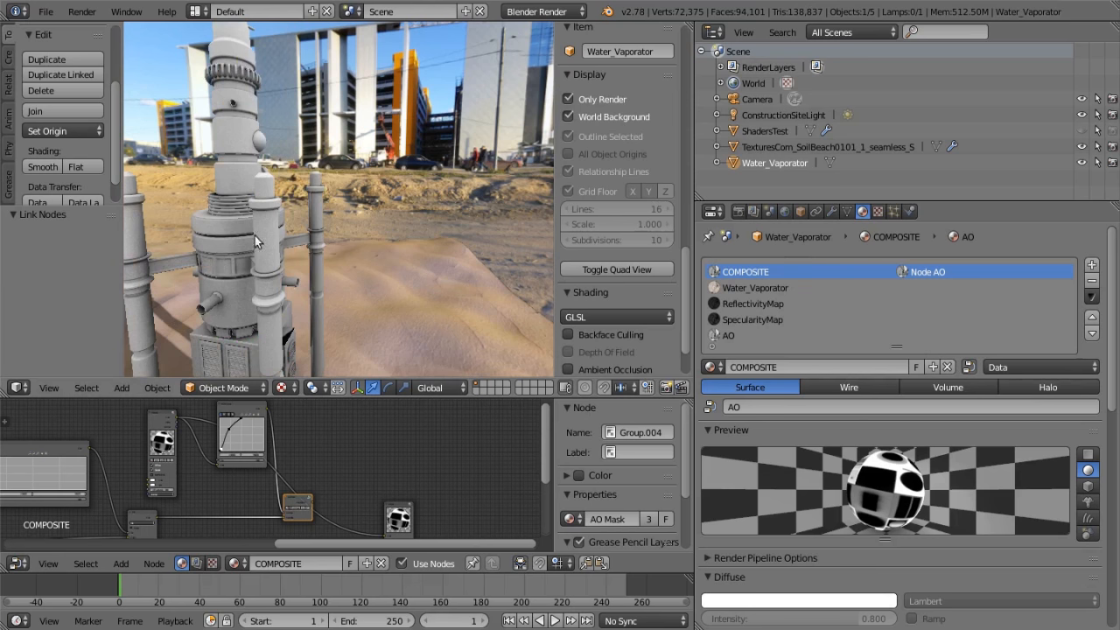
scroll(253, 241, "down", 2)
middle_click_drag(258, 247, 194, 220)
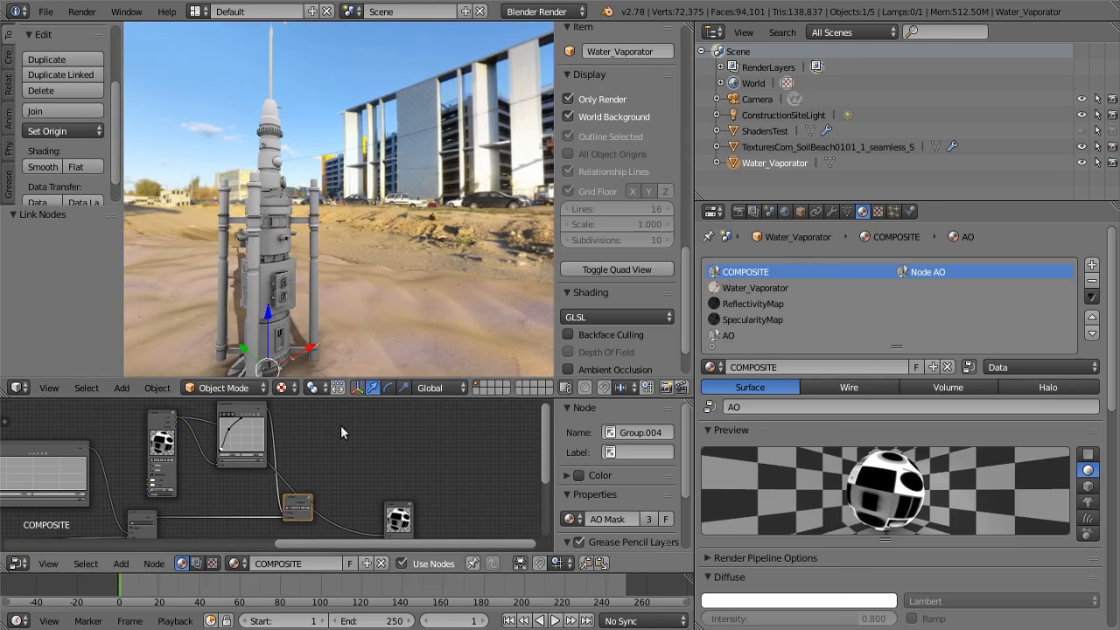
Link the AO map's RGB Curves color directly to the Output node and inspect the brightened occlusion on the model
scroll(342, 423, "down", 2)
middle_click_drag(312, 429, 233, 424)
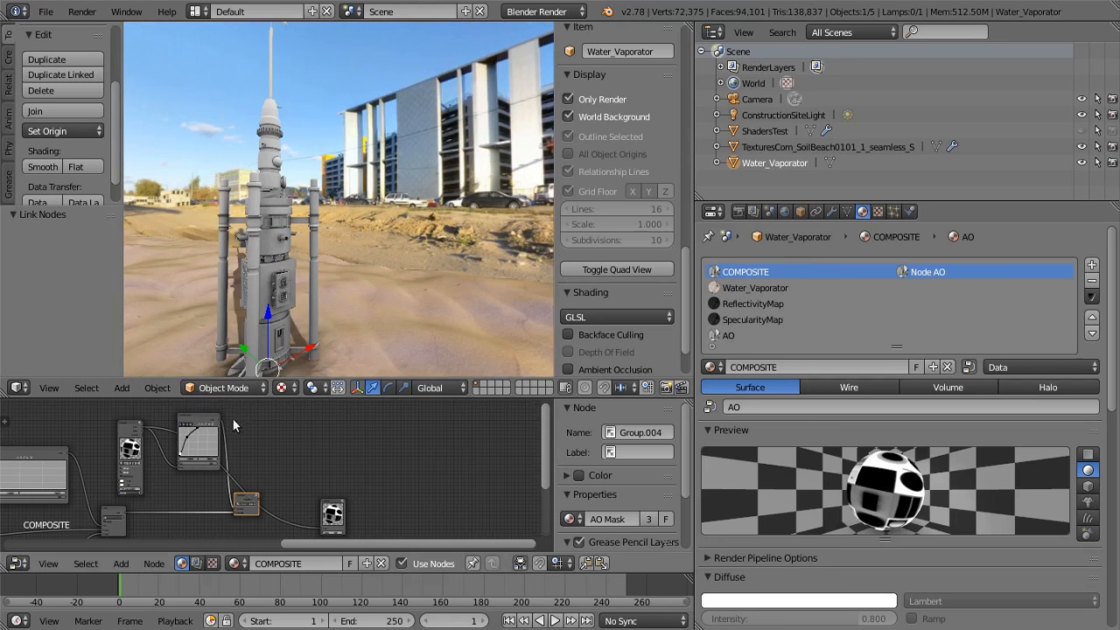
left_click_drag(221, 417, 230, 427)
left_click_drag(311, 517, 319, 526)
scroll(319, 277, "up", 2)
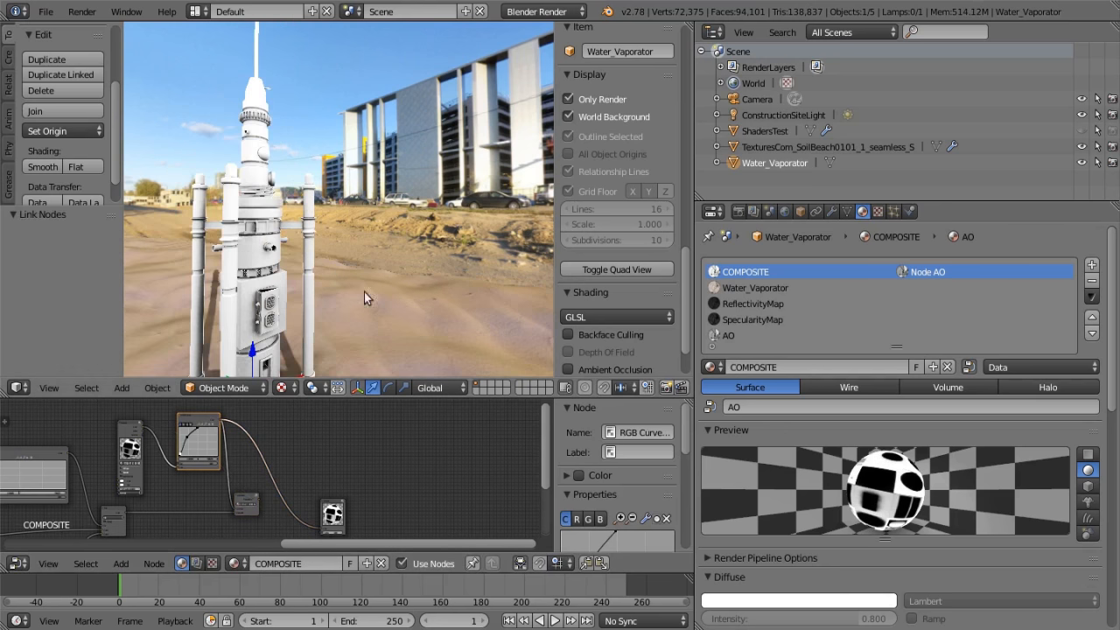
middle_click_drag(265, 252, 292, 269)
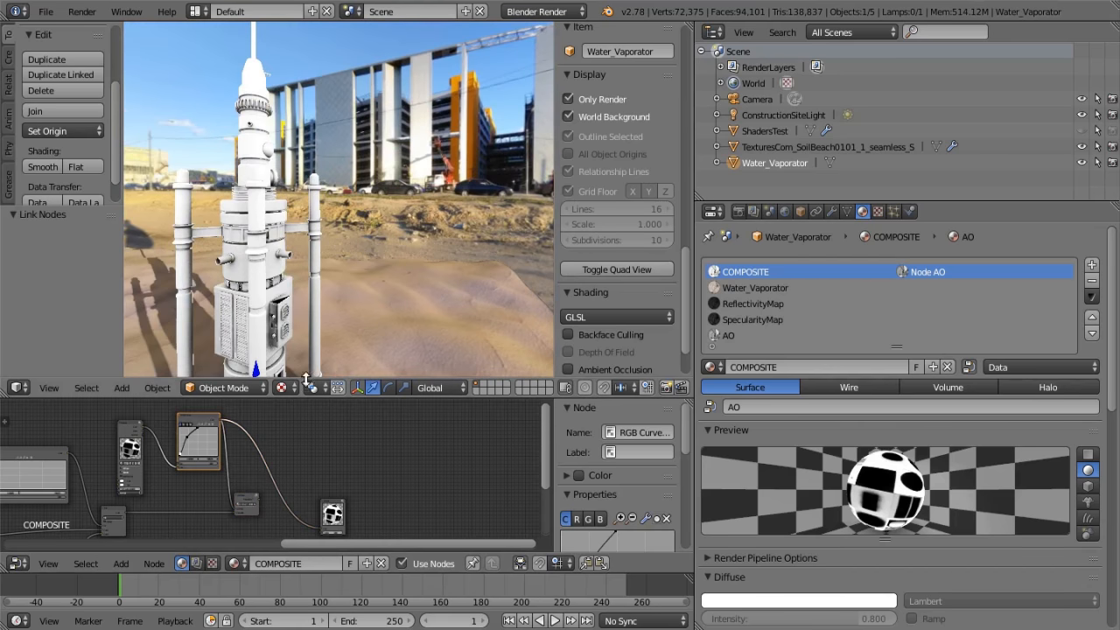
Link the AO Mask group's Material OUT to the Output node's color
middle_click_drag(312, 444, 361, 424)
middle_click_drag(321, 484, 294, 473)
scroll(219, 468, "up", 6)
left_click_drag(228, 446, 233, 453)
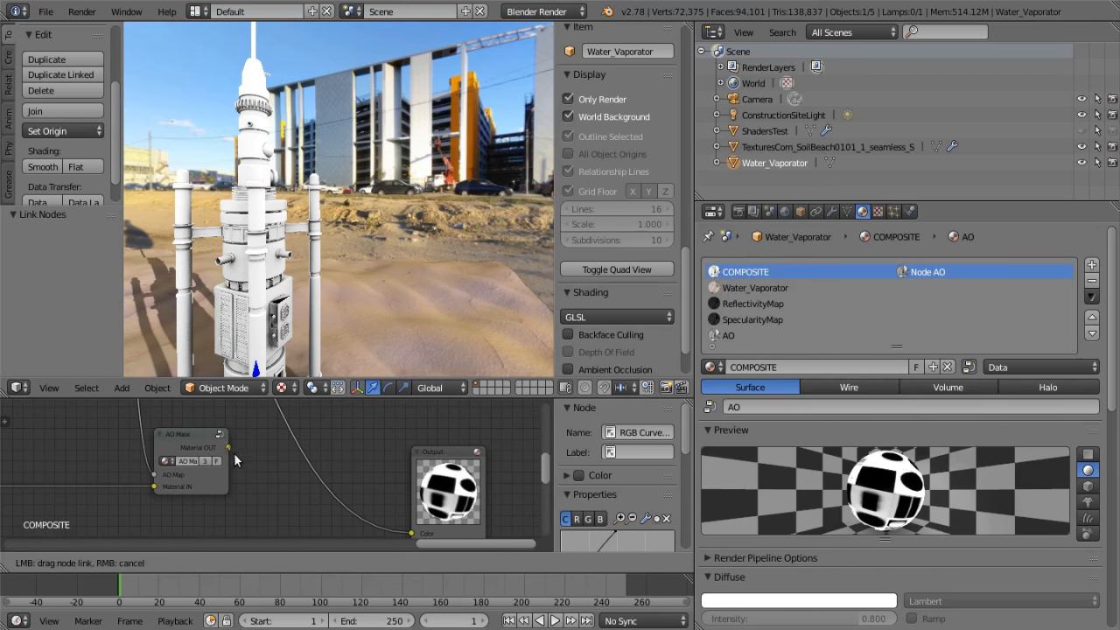
left_click_drag(331, 510, 410, 533)
Inspect the complete composite material on the Water_Vaporator and look over the whole COMPOSITE node tree
middle_click_drag(284, 232, 135, 268)
scroll(368, 241, "up", 4)
scroll(366, 239, "down", 5)
scroll(163, 467, "down", 5)
middle_click_drag(166, 465, 350, 469)
scroll(383, 474, "down", 4)
middle_click_drag(483, 431, 341, 448)
scroll(444, 316, "up", 4)
middle_click_drag(400, 264, 484, 300)
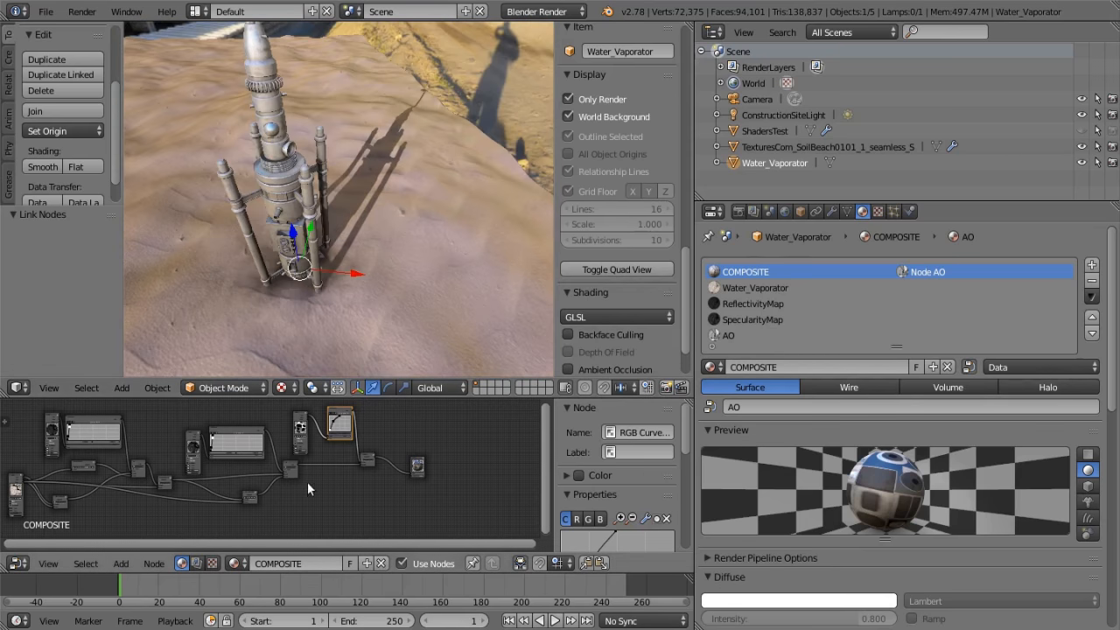
Select the sand ground object TexturesCom_SoilBeach0101_1_seamless_S and show its texture settings, viewing the whole ground plane in the scene
middle_click_drag(349, 488, 270, 495)
mouse_move(382, 288)
middle_mouse_down()
mouse_move(233, 260)
mouse_move(254, 241)
mouse_move(326, 272)
mouse_move(388, 279)
middle_mouse_up()
right_click(409, 277)
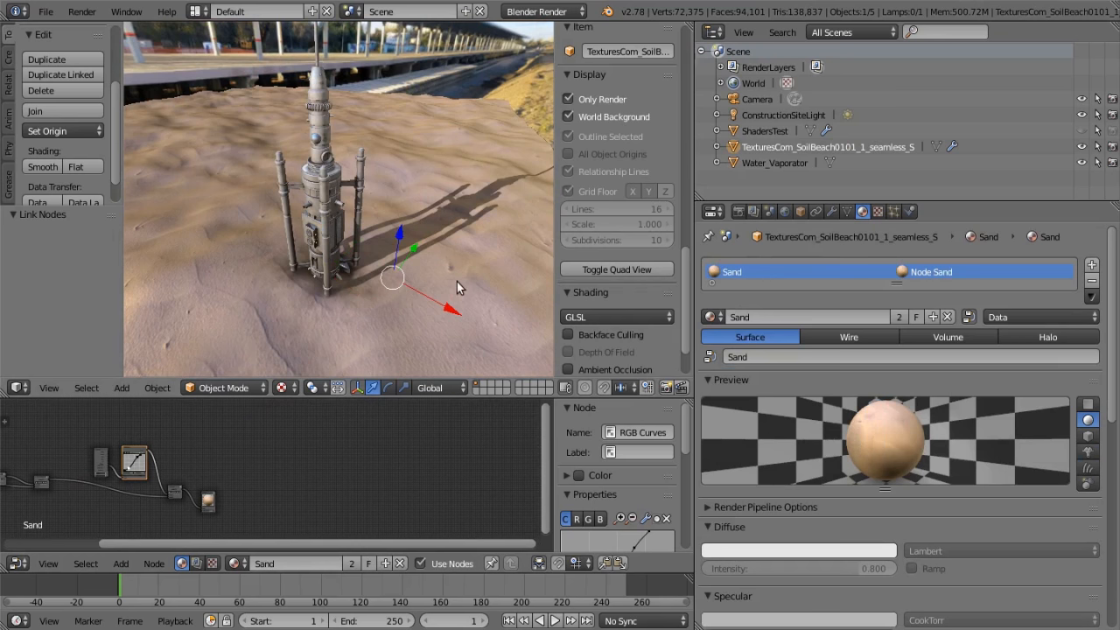
middle_click_drag(457, 287, 347, 285)
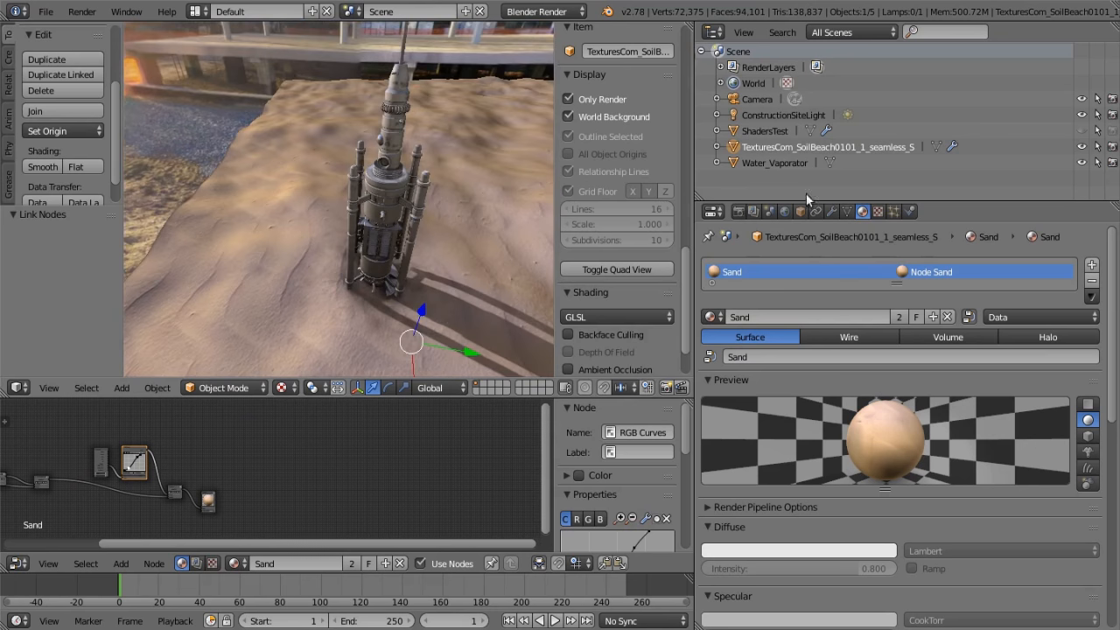
left_click(878, 211)
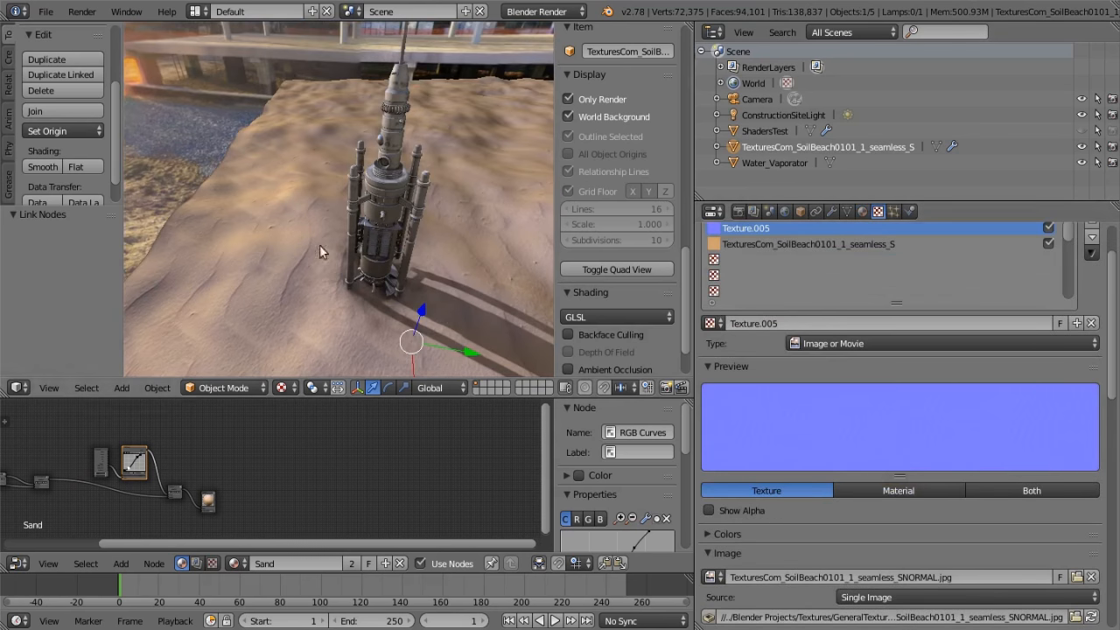
scroll(504, 304, "down", 5)
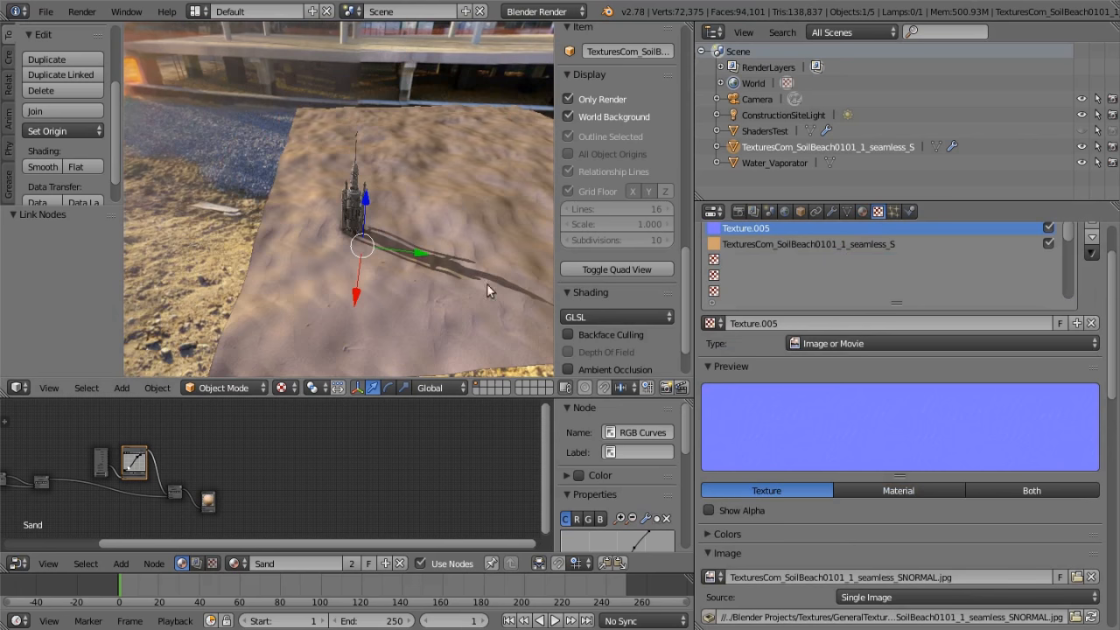
middle_click_drag(427, 284, 469, 258)
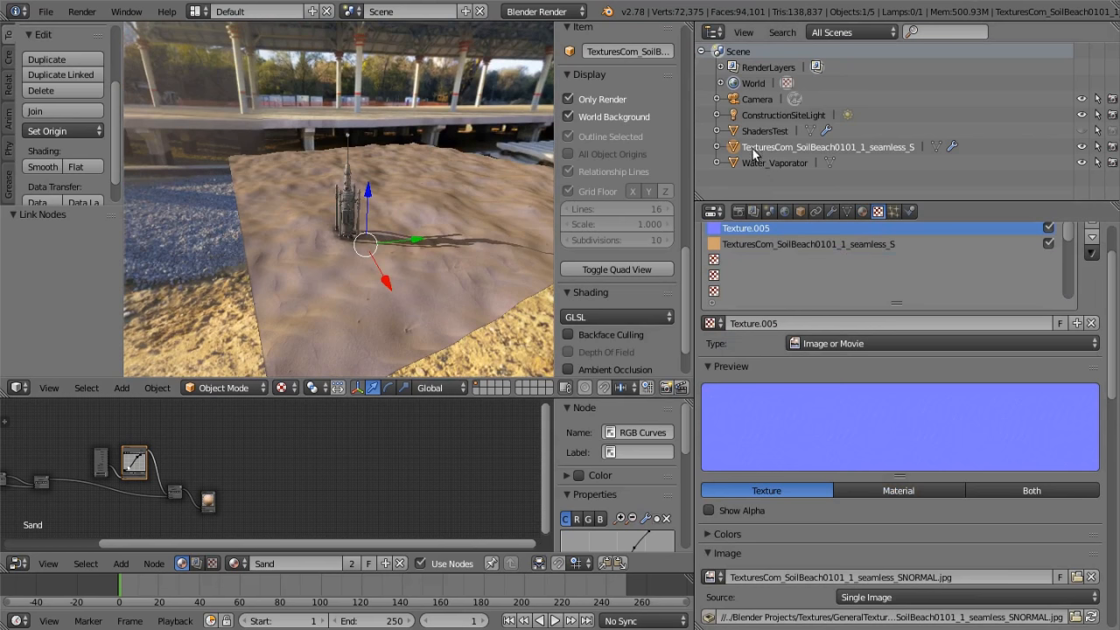
Examine the Sand material's node tree from the Material node through the shader groups and RGB Curves to the Output node
middle_click_drag(269, 477, 490, 459)
scroll(451, 459, "up", 5)
scroll(451, 460, "up", 3)
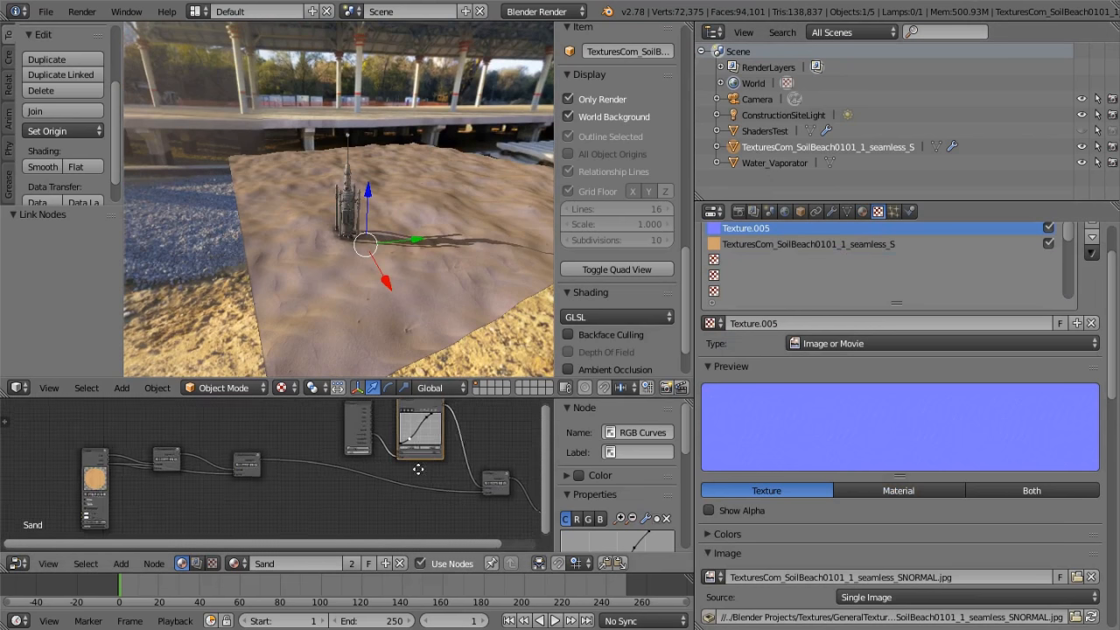
middle_click_drag(421, 466, 256, 468)
scroll(309, 479, "up", 4)
scroll(350, 265, "up", 6)
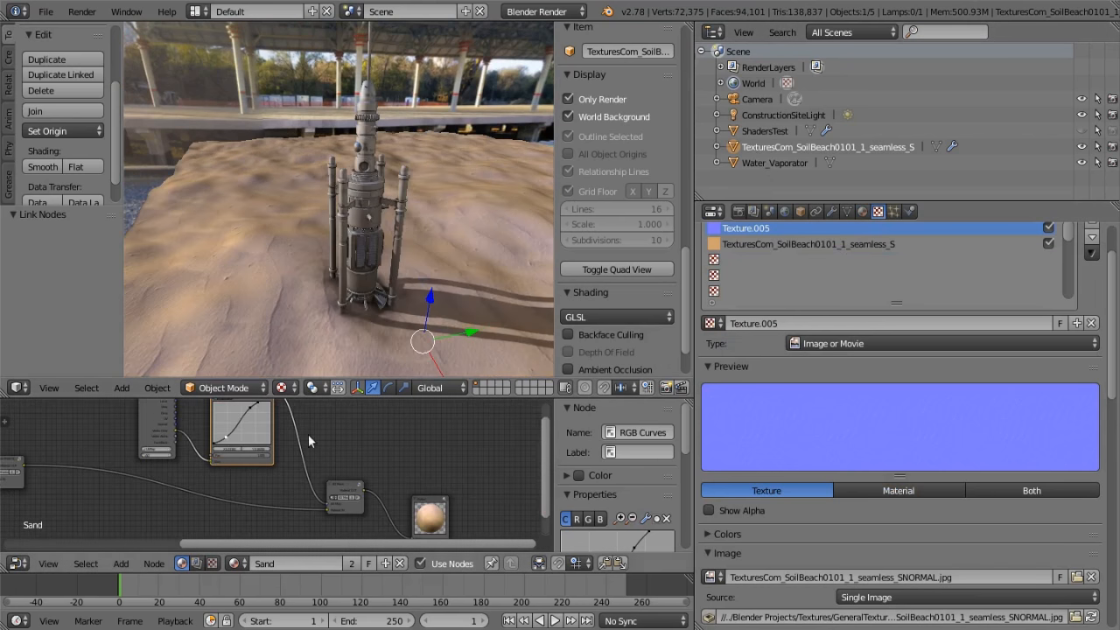
middle_click_drag(319, 446, 375, 502)
scroll(367, 477, "down", 2)
middle_click_drag(408, 440, 275, 421)
scroll(286, 416, "down", 2)
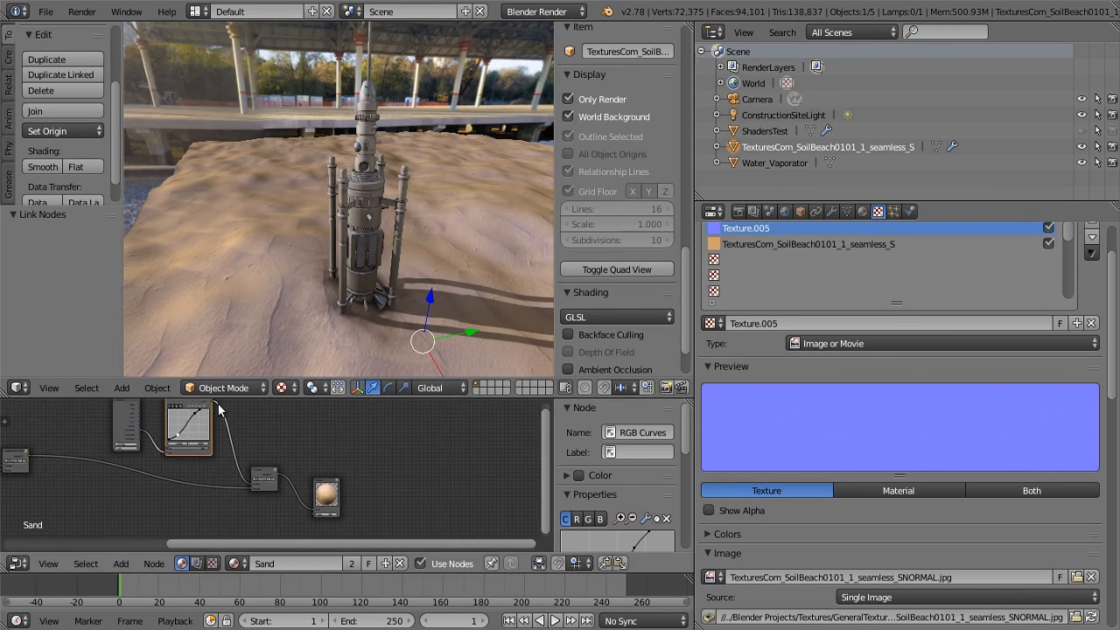
Preview the RGB Curves occlusion color on the sand through the Output node and restore the final mask group's link to it
left_click_drag(213, 402, 261, 436)
left_click_drag(308, 497, 315, 506)
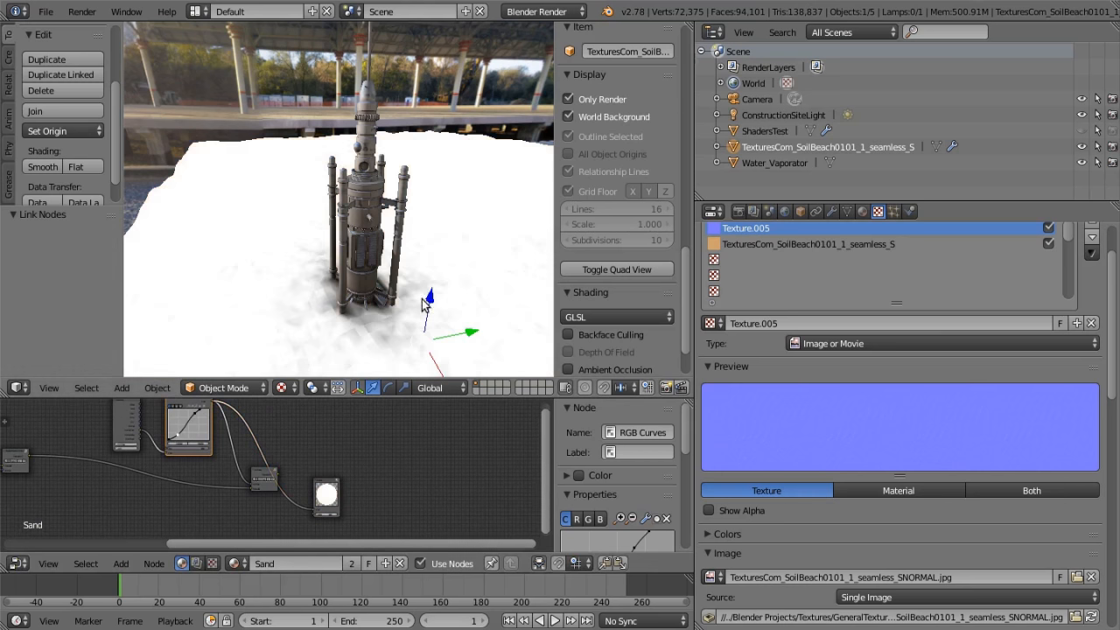
middle_click_drag(424, 304, 331, 291)
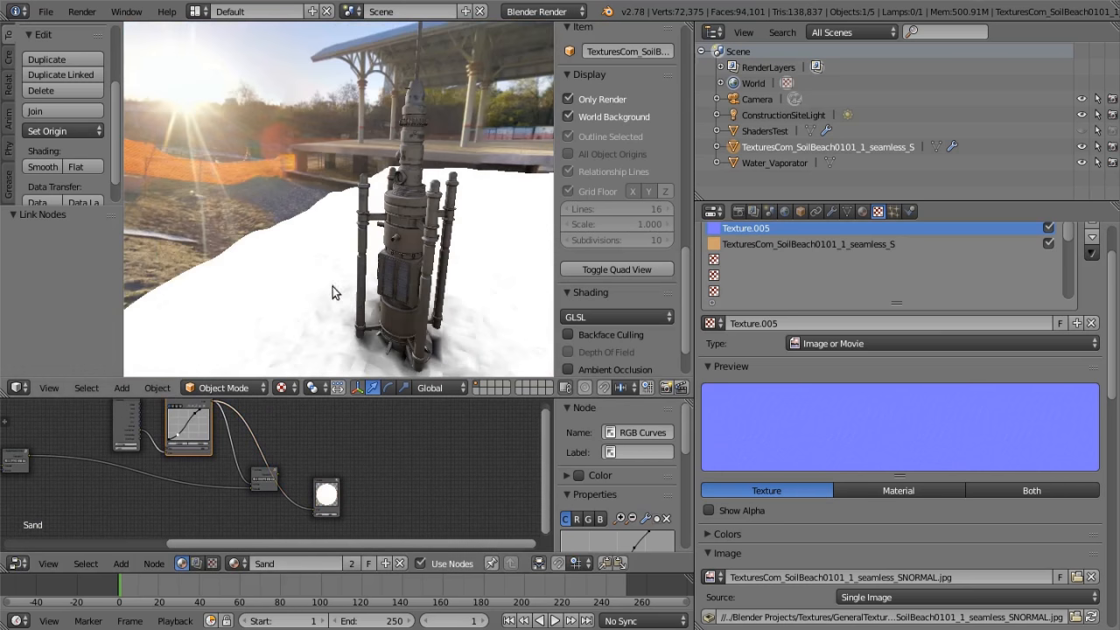
mouse_move(454, 341)
middle_mouse_down()
mouse_move(387, 341)
mouse_move(311, 306)
mouse_move(457, 353)
mouse_move(514, 354)
mouse_move(435, 298)
mouse_move(428, 335)
mouse_move(412, 331)
mouse_move(437, 348)
middle_mouse_up()
scroll(435, 297, "up", 3)
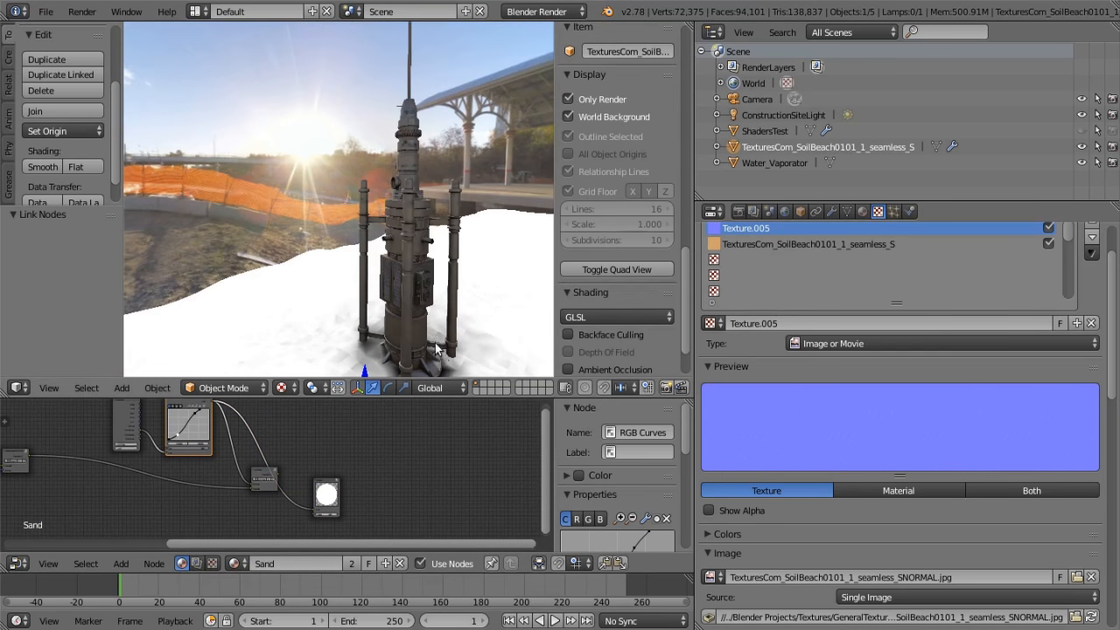
middle_click_drag(367, 343, 247, 348)
left_click_drag(278, 480, 315, 509)
middle_click_drag(301, 261, 551, 317)
scroll(83, 491, "down", 6)
Look over the Sand node tree again, from the Diffuse Lighting and Shadow Mask groups to the Output node
middle_click_drag(105, 481, 312, 533)
scroll(274, 468, "up", 8)
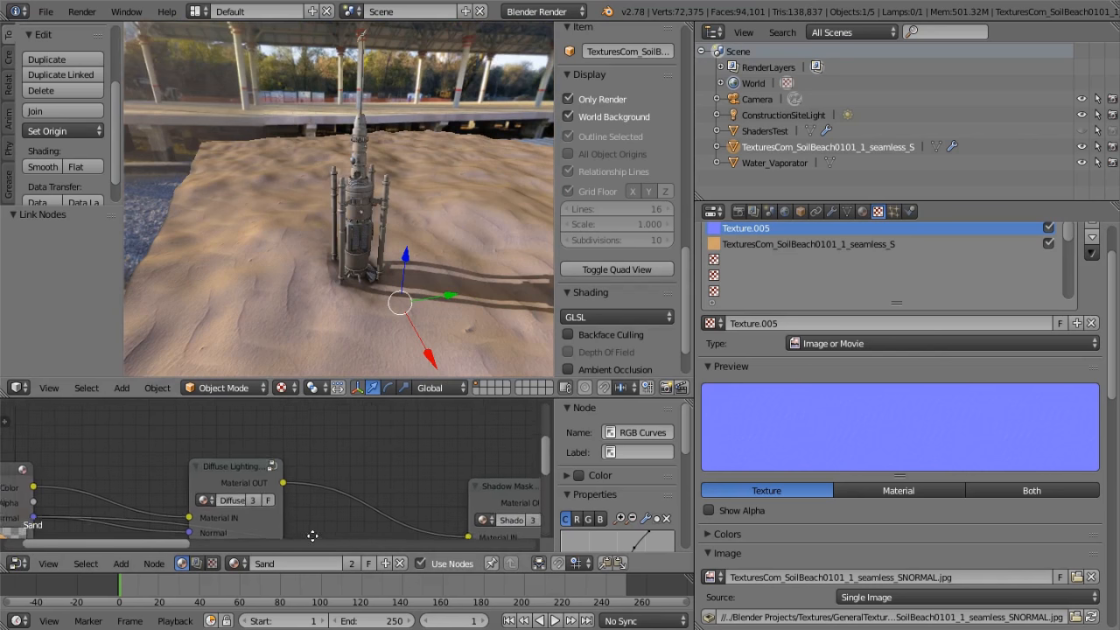
scroll(263, 487, "up", 4)
scroll(263, 467, "down", 6)
middle_click_drag(389, 433, 163, 419)
middle_click_drag(333, 448, 175, 433)
scroll(287, 452, "down", 8)
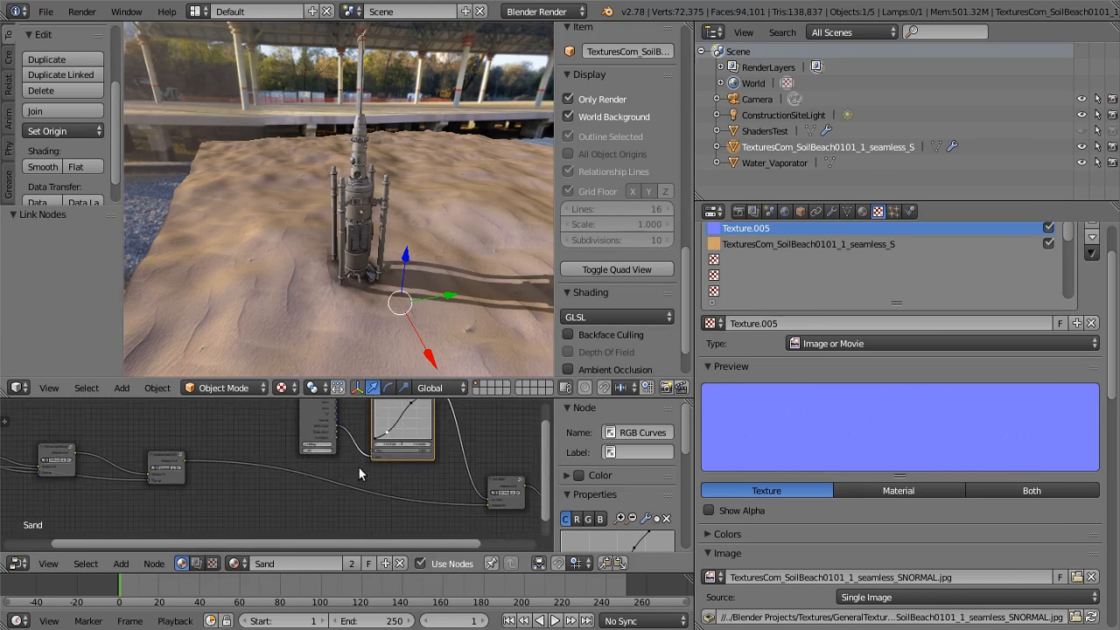
middle_click_drag(358, 468, 185, 473)
scroll(293, 481, "up", 4)
scroll(358, 492, "down", 1)
middle_click_drag(362, 314, 218, 363)
middle_click_drag(169, 491, 359, 463)
scroll(270, 466, "down", 7)
middle_click_drag(183, 479, 126, 468)
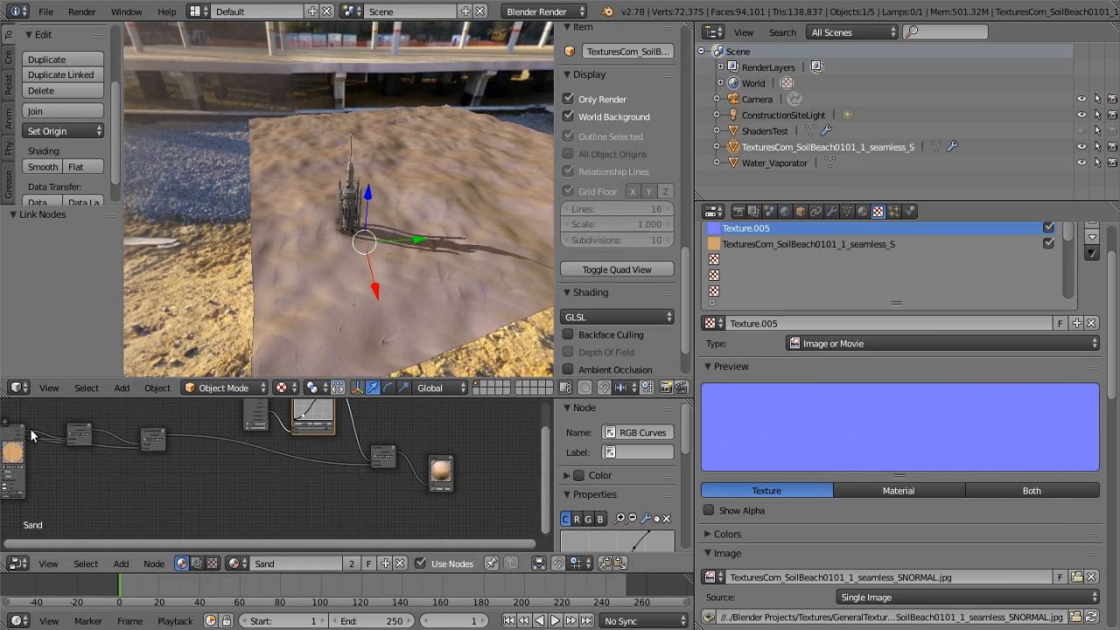
Preview the Sand Material node's color directly through the Output node and restore the final mask group's Material OUT link
left_click_drag(27, 435, 428, 483)
middle_click_drag(443, 267, 401, 280)
left_click_drag(396, 451, 426, 483)
middle_click_drag(441, 289, 499, 300)
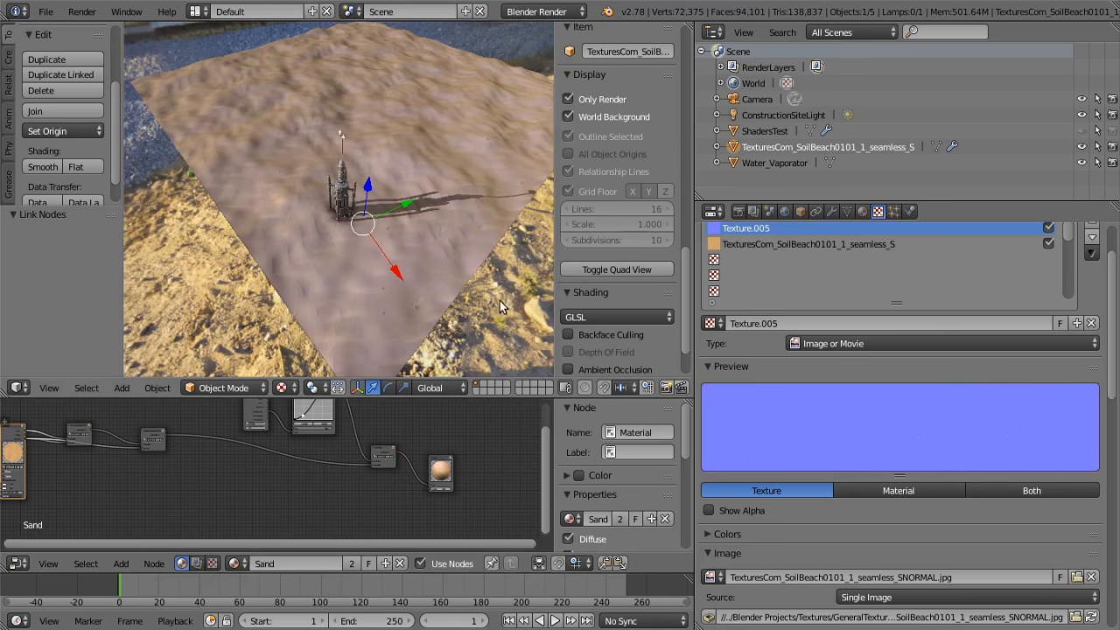
Switch the viewport to the active camera's view of the vaporator on the sand
left_click(60, 386)
left_click(72, 330)
scroll(281, 265, "down", 10)
scroll(282, 269, "up", 2)
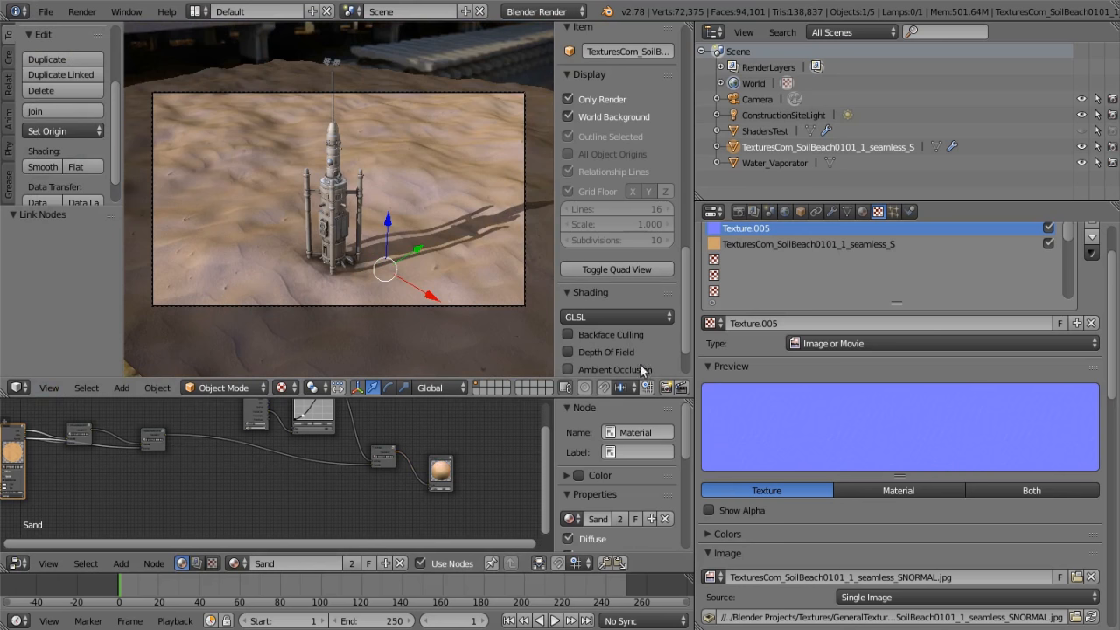
Make an OpenGL viewport render of the camera view, inspect the result, and return to the 3D view
left_click(667, 387)
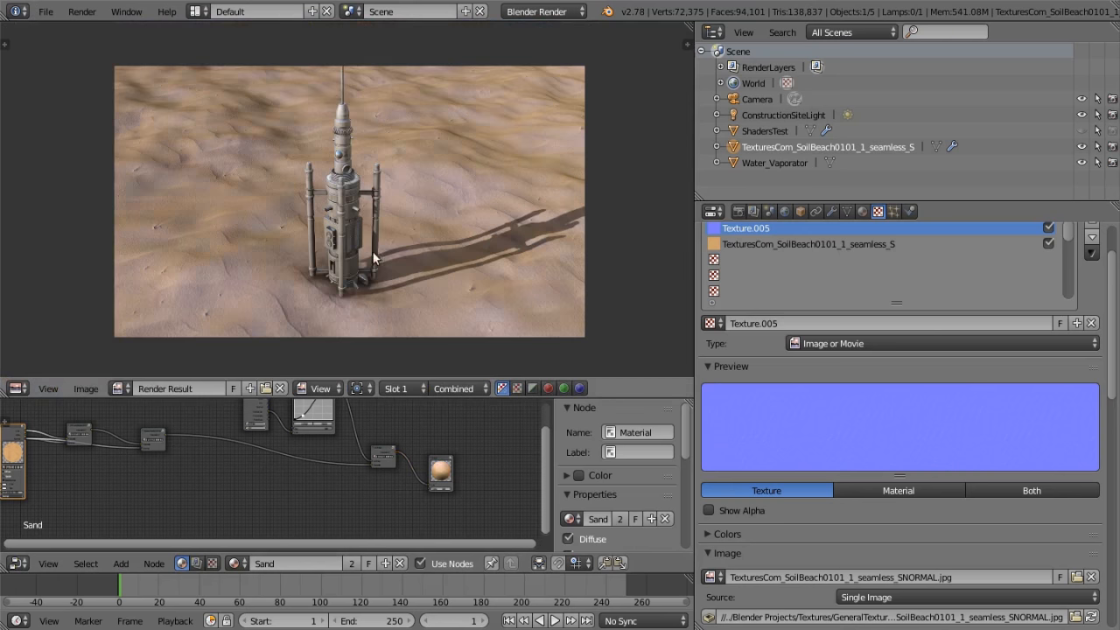
scroll(374, 257, "up", 5)
scroll(371, 251, "down", 5)
left_click(20, 391)
left_click(33, 365)
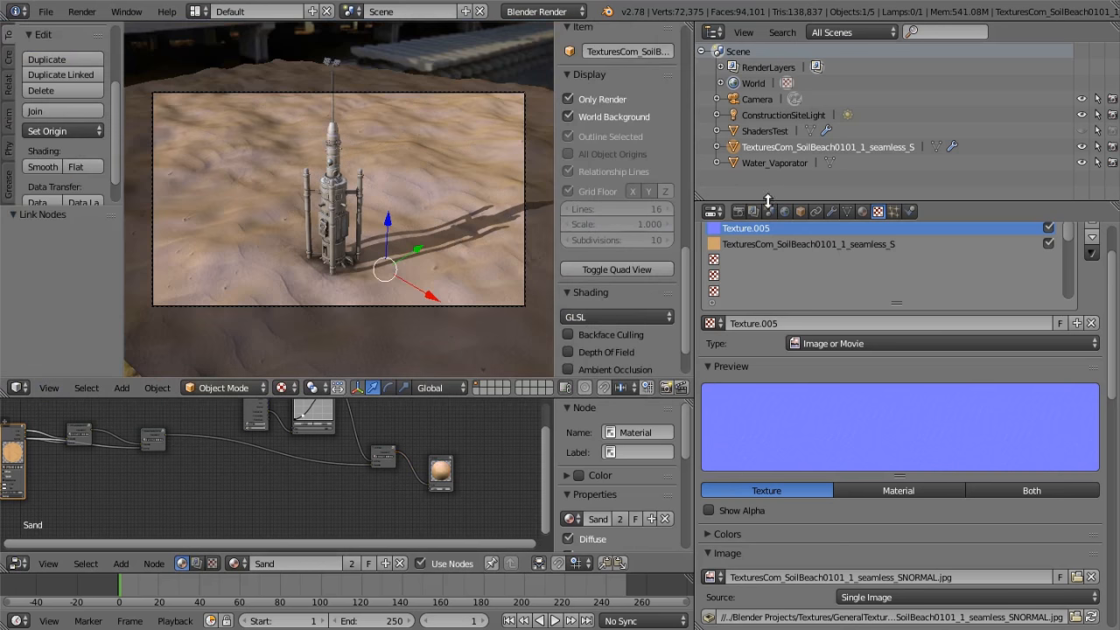
Render the scene with Blender Render at 1920 × 1080 px and return to the 3D view
left_click(739, 212)
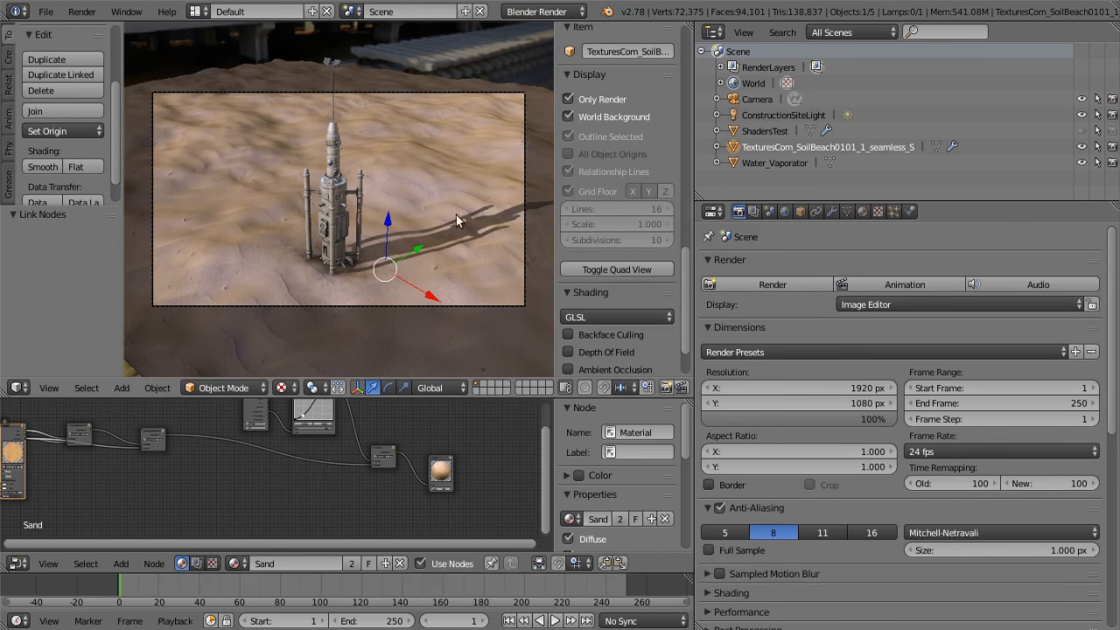
left_click(763, 285)
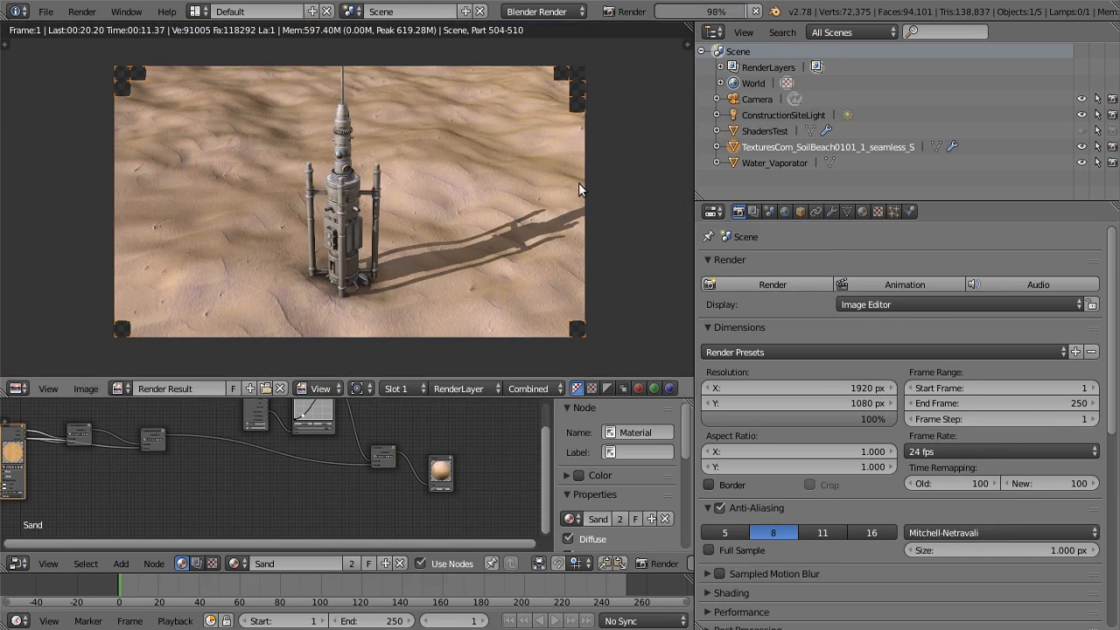
left_click(16, 389)
left_click(39, 372)
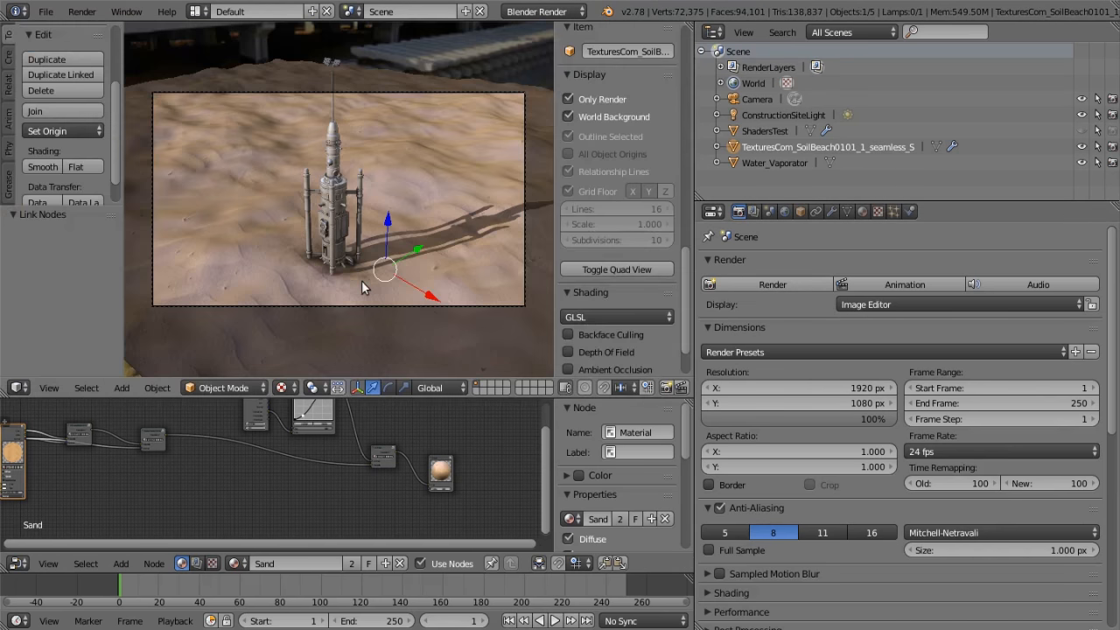
scroll(232, 462, "down", 2)
middle_click_drag(233, 462, 324, 462)
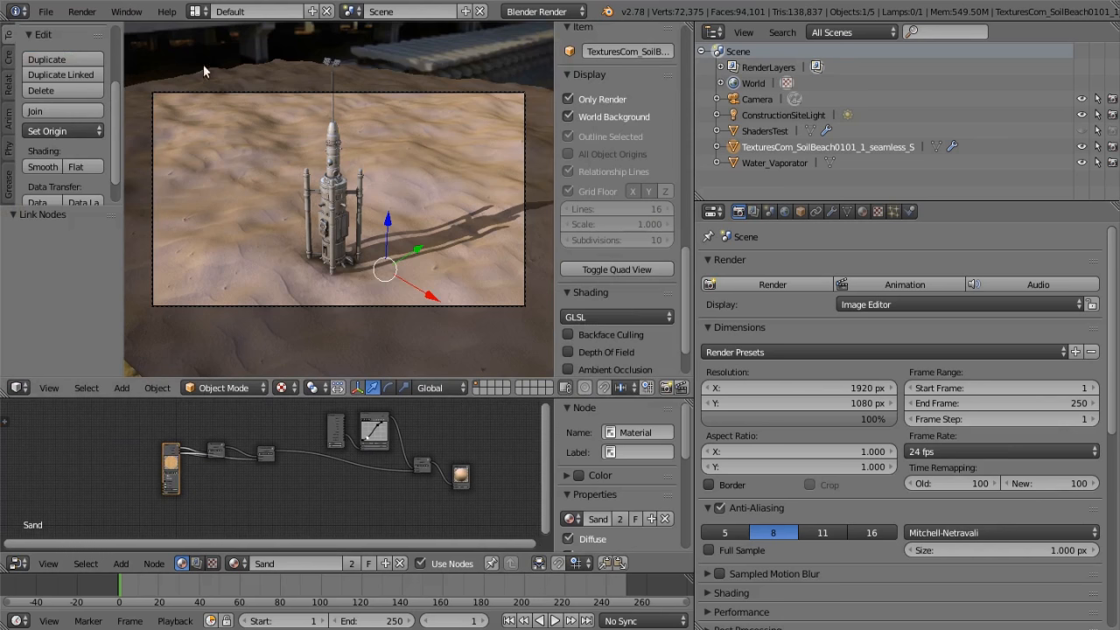
scroll(298, 474, "up", 2)
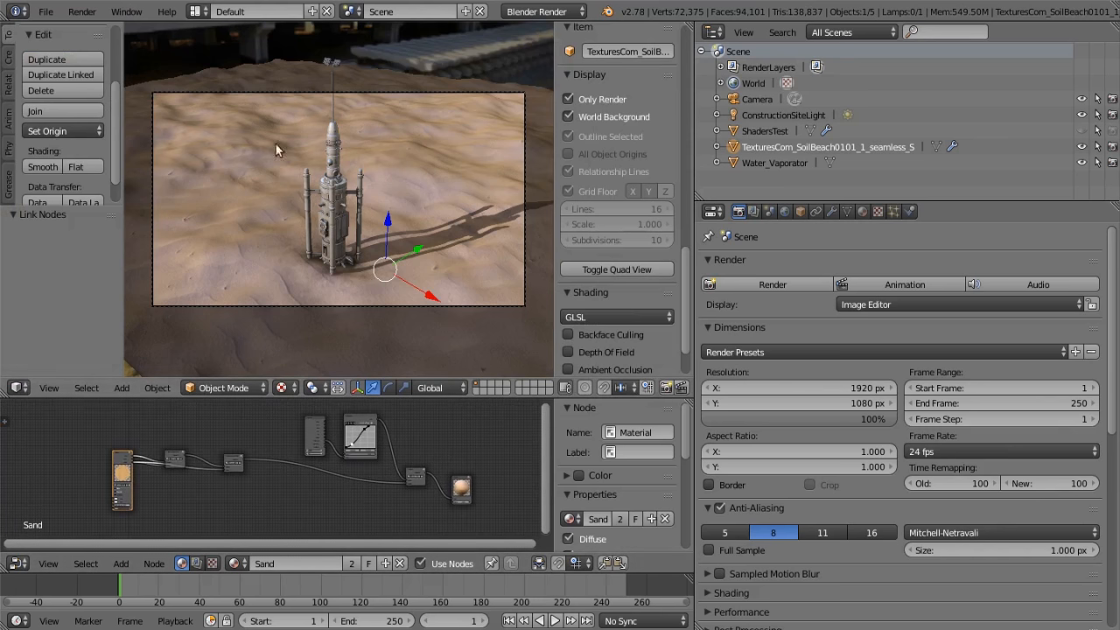
Open the recently used tutorial file with the shader test model and switch to the scene MaterialScene
left_click(46, 12)
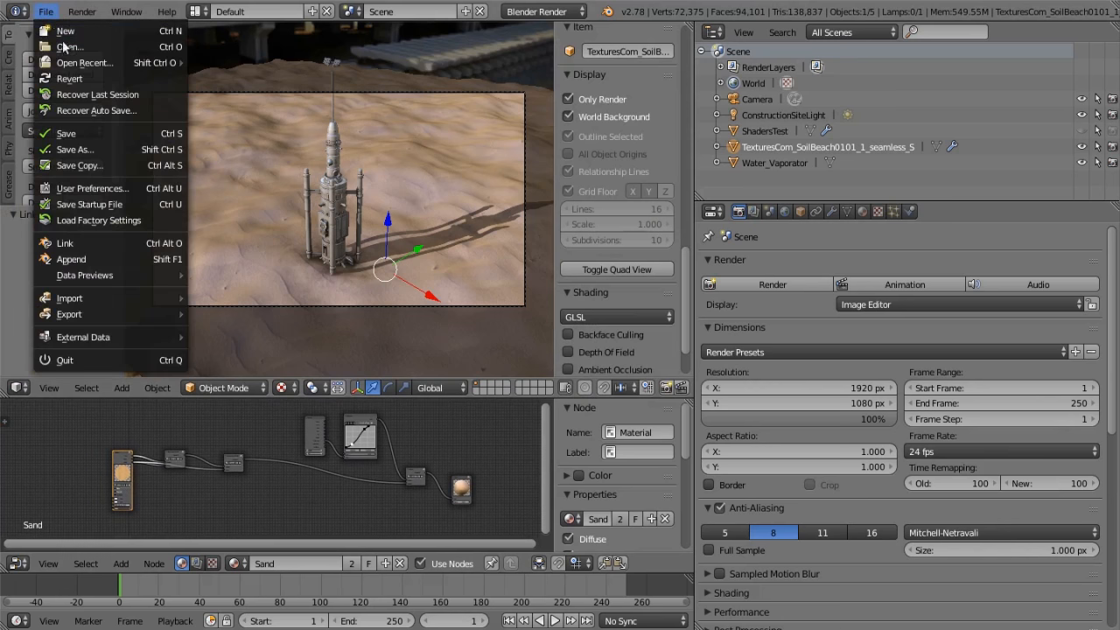
mouse_move(73, 65)
left_click(242, 78)
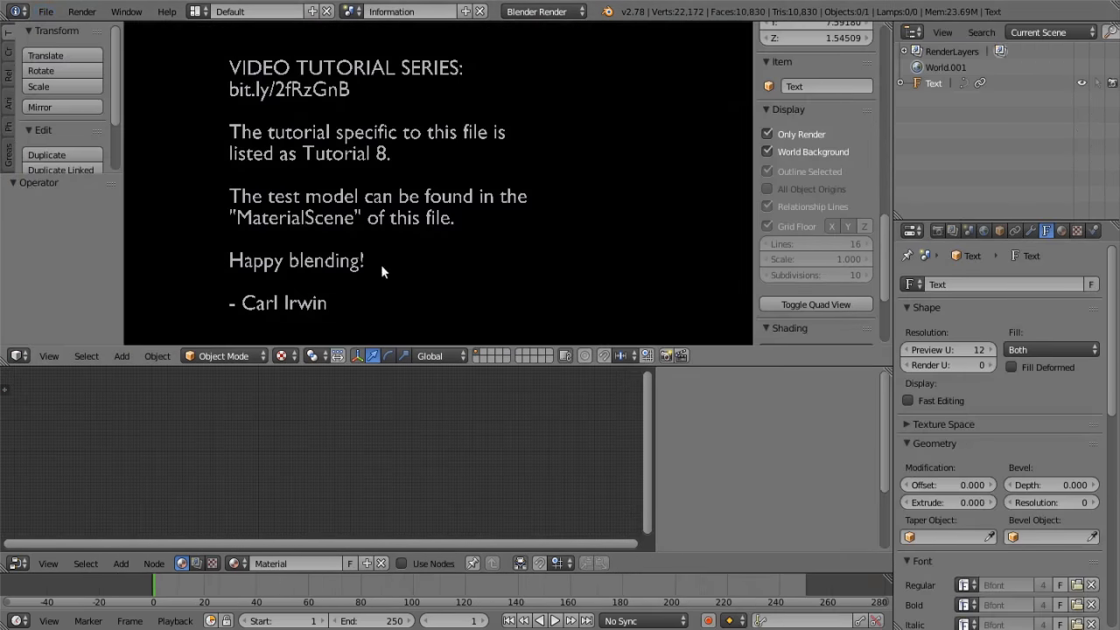
left_click(350, 13)
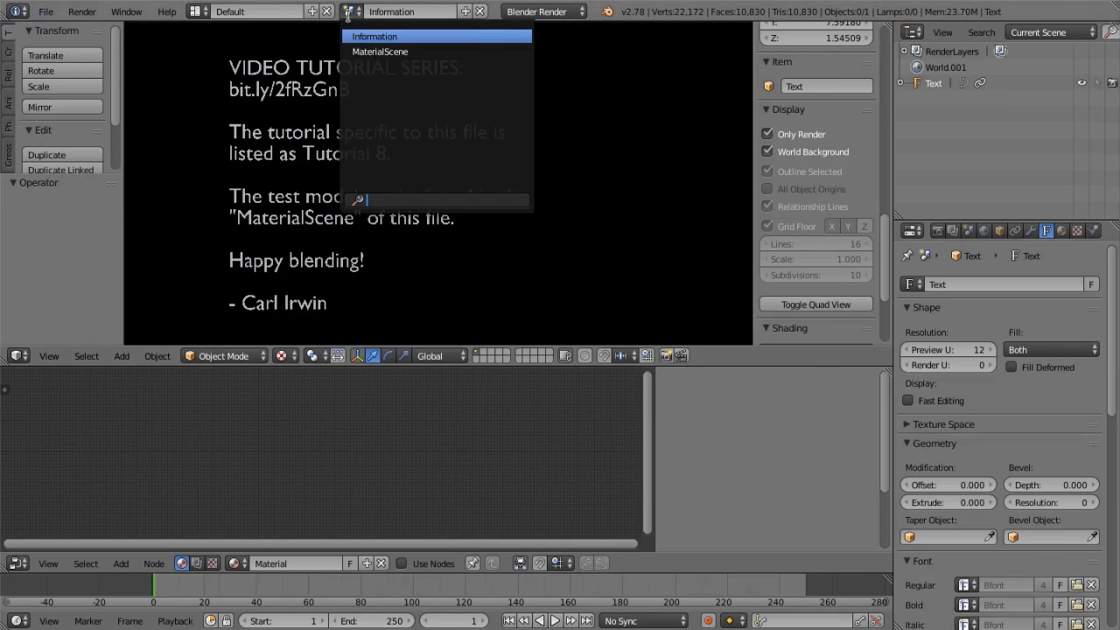
left_click(363, 50)
Look over the color-coded shader node groups in the COMPOSITE material, ending at the Reflection Node groups
scroll(456, 469, "down", 3)
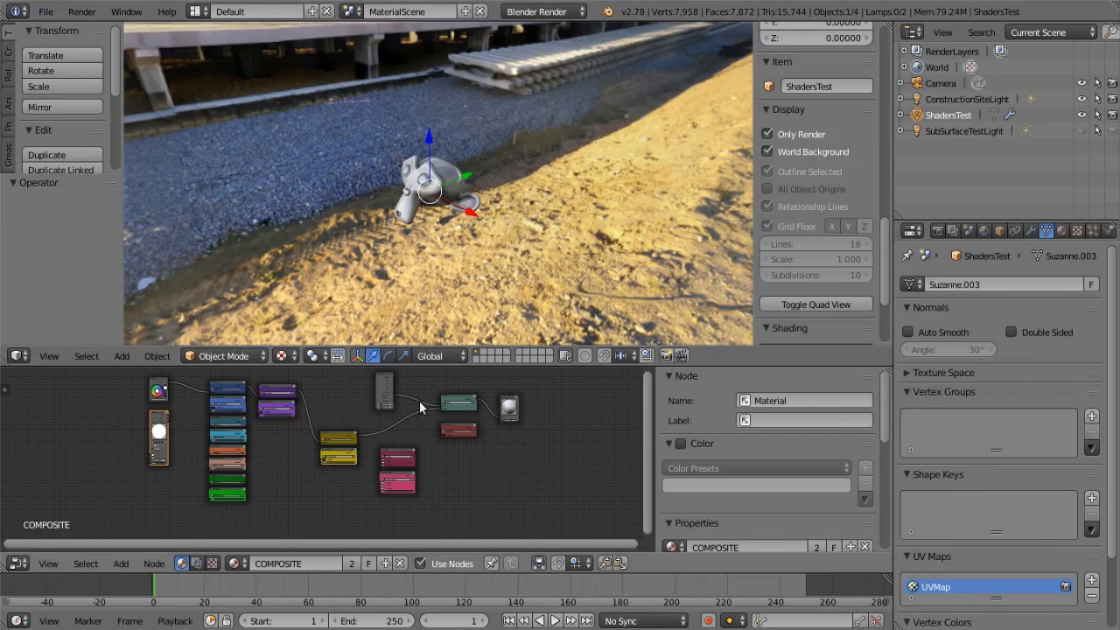
scroll(232, 421, "up", 5)
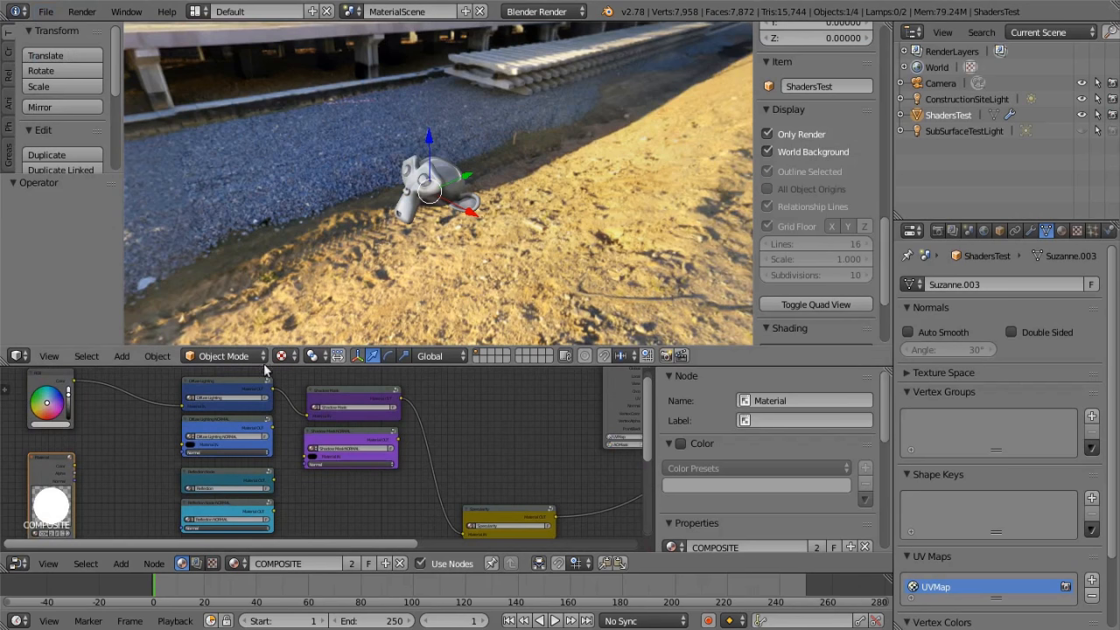
middle_click_drag(457, 428, 539, 427)
middle_click_drag(398, 488, 415, 516)
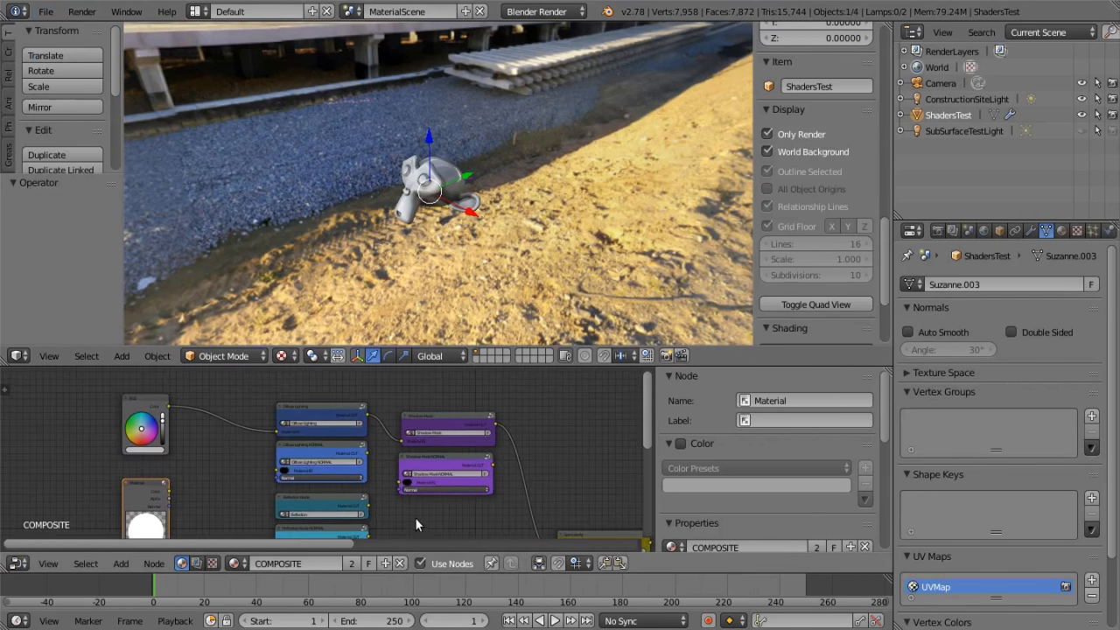
scroll(414, 515, "up", 5)
scroll(431, 487, "down", 7)
scroll(429, 487, "down", 1)
middle_click_drag(452, 438, 353, 387)
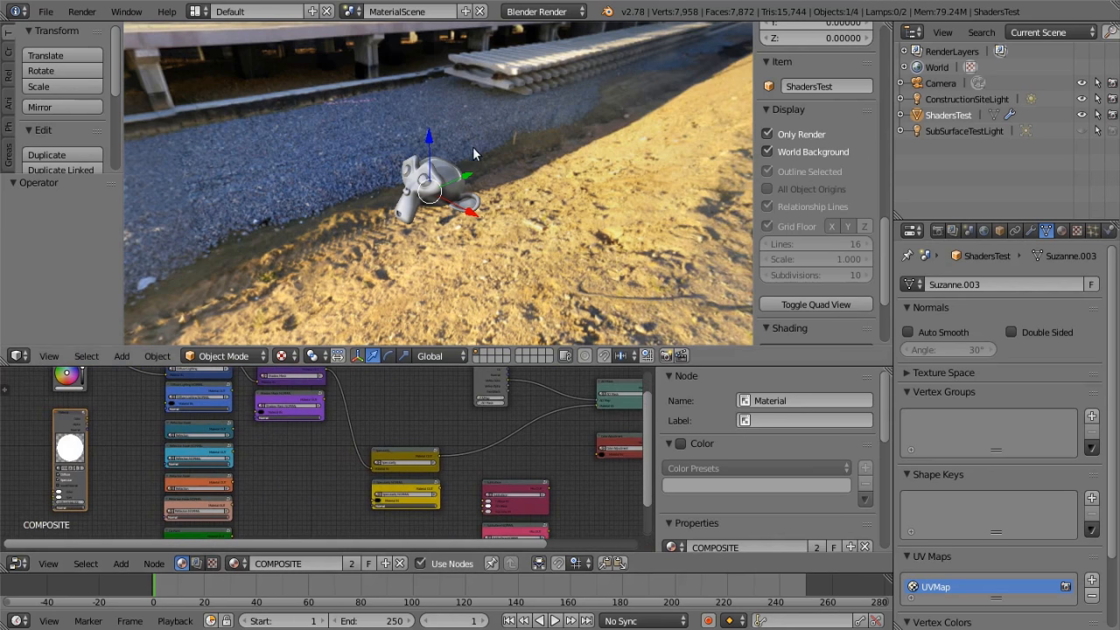
middle_click_drag(276, 445, 375, 462)
scroll(330, 439, "up", 5)
scroll(340, 439, "up", 1)
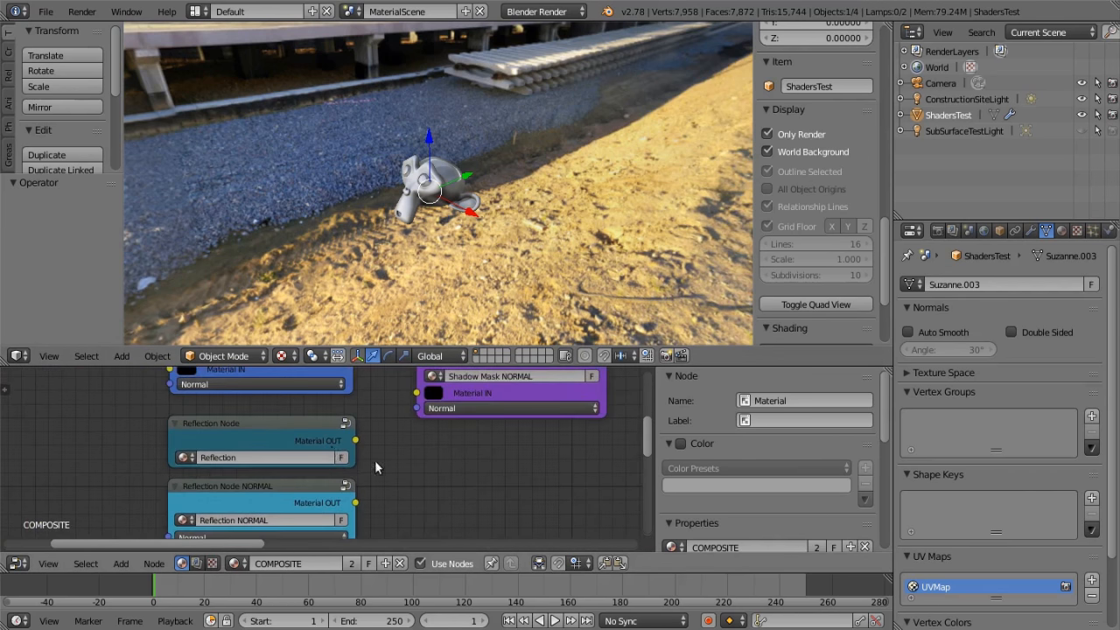
Open the Reflection Node group for editing to show its internal nodes
left_click(257, 425)
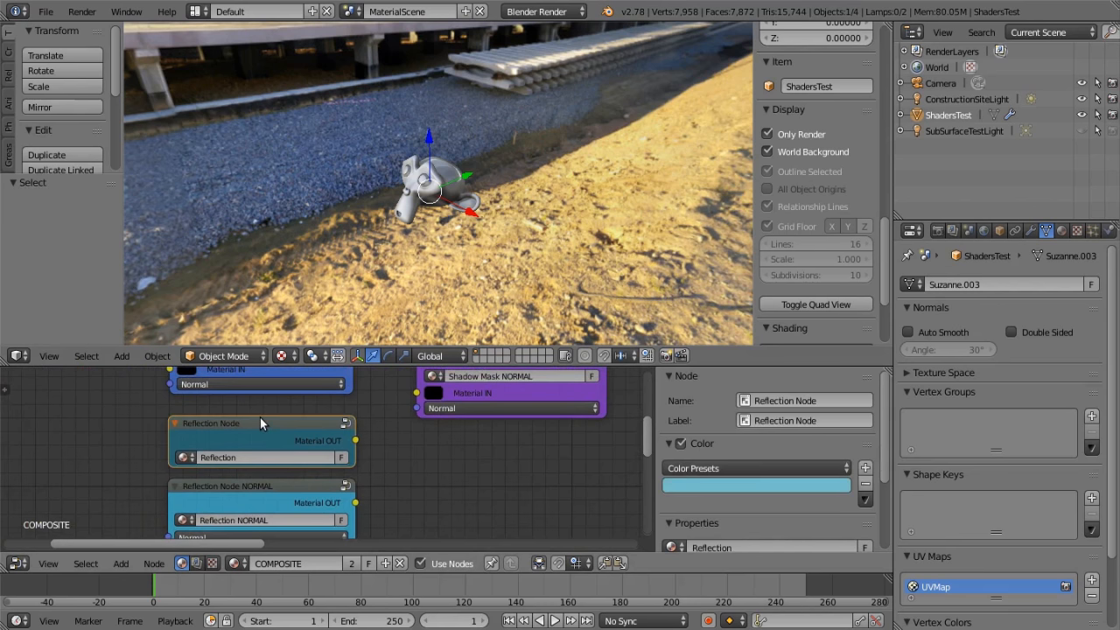
key("Tab")
scroll(303, 430, "down", 4)
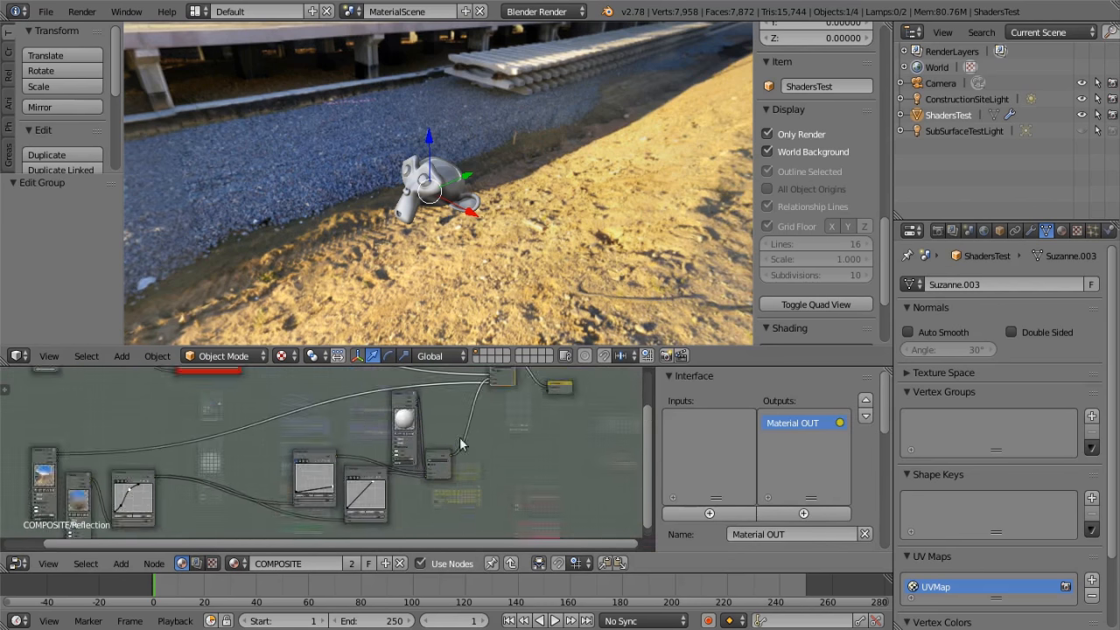
Examine the node network inside the Reflection group and the test model, focusing on the red color ramp node
scroll(351, 404, "down", 3)
middle_click_drag(350, 404, 540, 431)
scroll(458, 429, "up", 6)
middle_click_drag(451, 434, 275, 523)
scroll(306, 496, "up", 8)
middle_click_drag(272, 429, 223, 418)
scroll(464, 466, "down", 4)
scroll(452, 458, "down", 3)
middle_click_drag(485, 478, 536, 417)
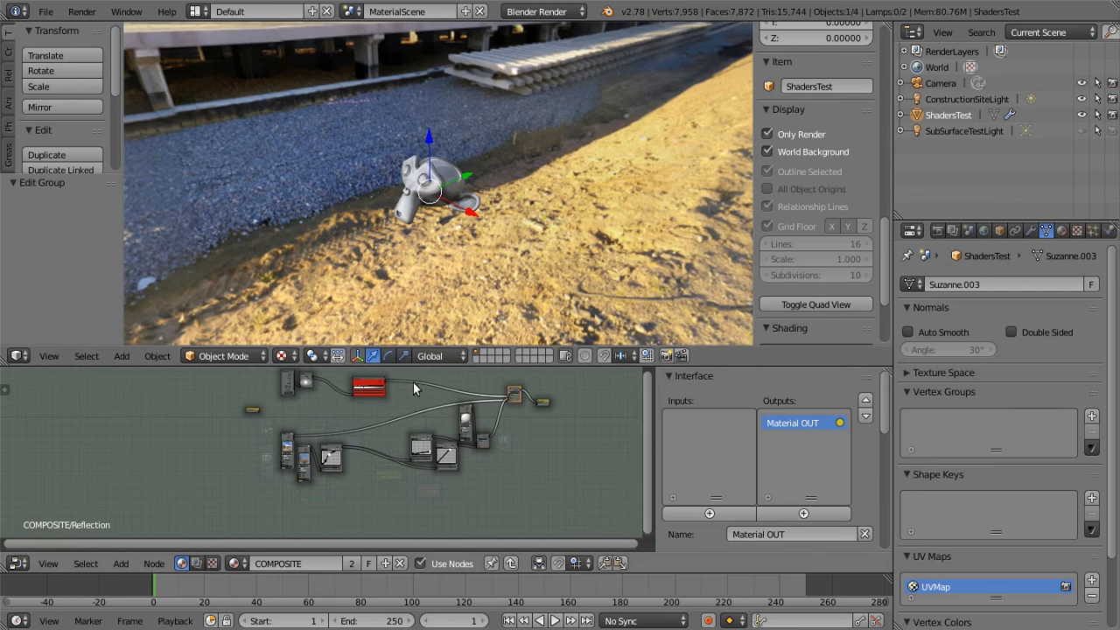
middle_click_drag(473, 195, 400, 197)
scroll(412, 397, "up", 3)
middle_click_drag(402, 397, 387, 412)
scroll(376, 437, "up", 6)
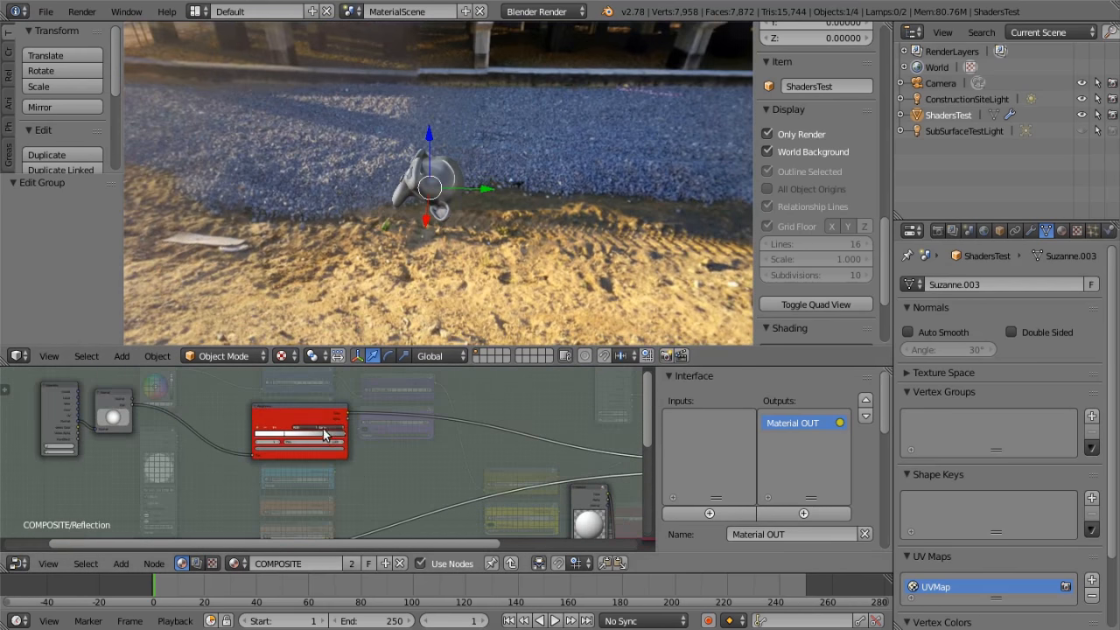
Examine how the Geometry and Normal nodes feed the red Roughness ramp, and compare with the shading on the test model
scroll(296, 434, "up", 2)
middle_click_drag(125, 411, 342, 485)
scroll(383, 456, "up", 3)
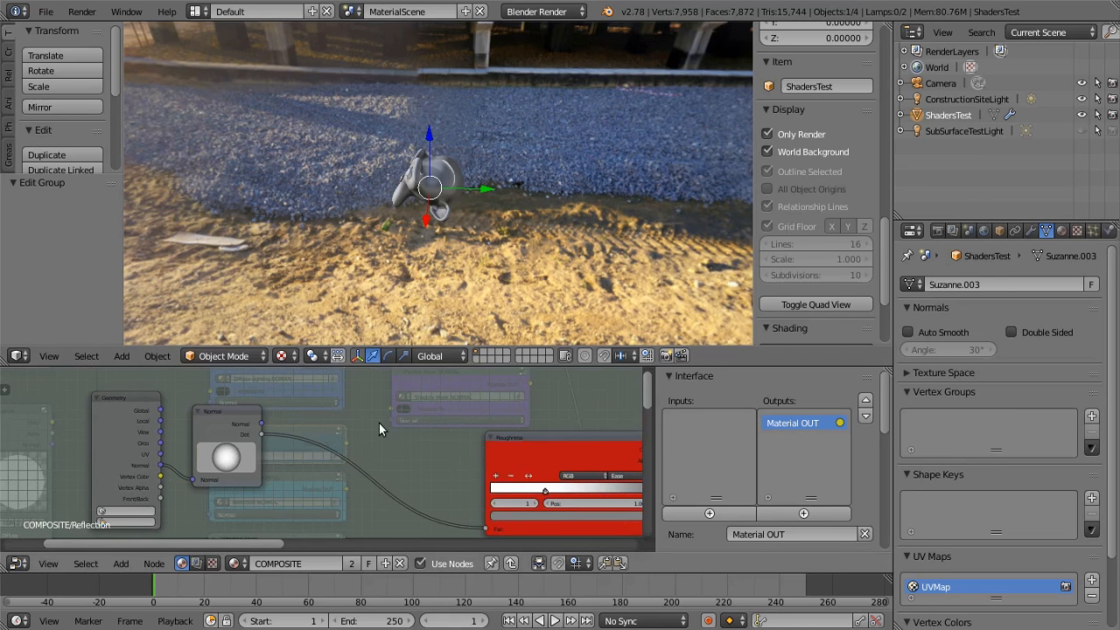
scroll(442, 433, "down", 4)
middle_click_drag(427, 427, 487, 407)
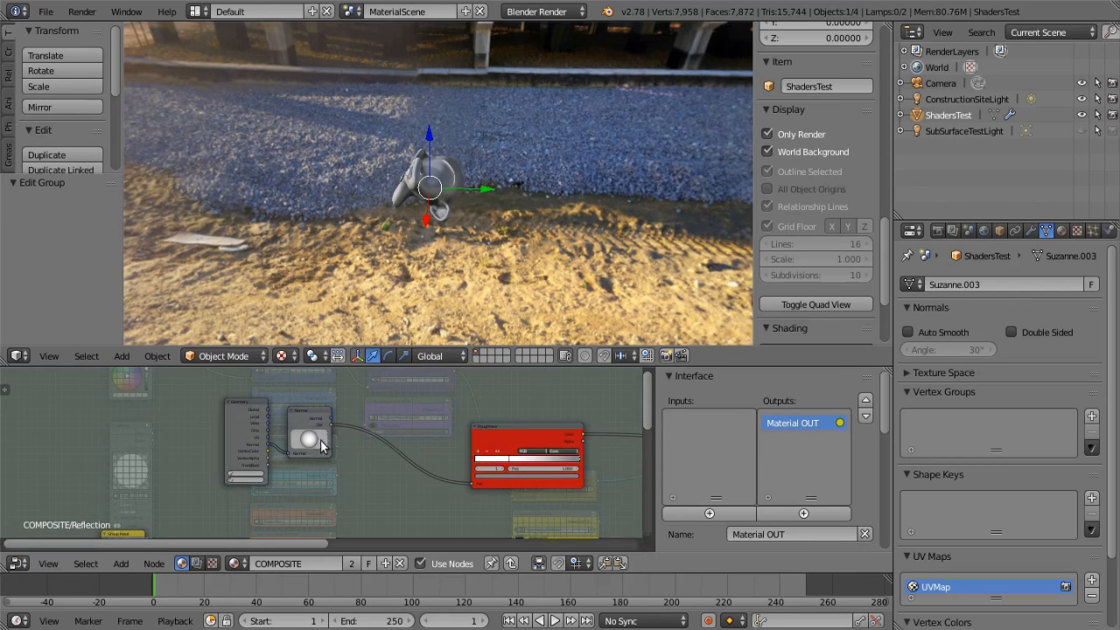
middle_click_drag(345, 472, 141, 467)
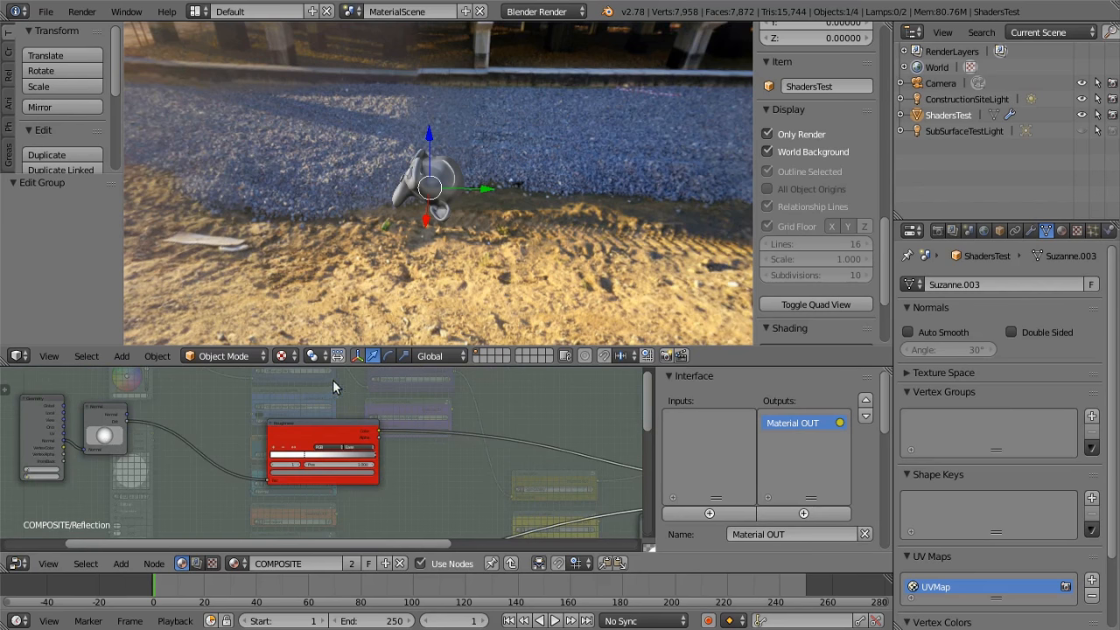
scroll(438, 271, "up", 4)
mouse_move(436, 263)
middle_mouse_down()
mouse_move(647, 246)
mouse_move(419, 271)
middle_mouse_up()
scroll(317, 488, "down", 2)
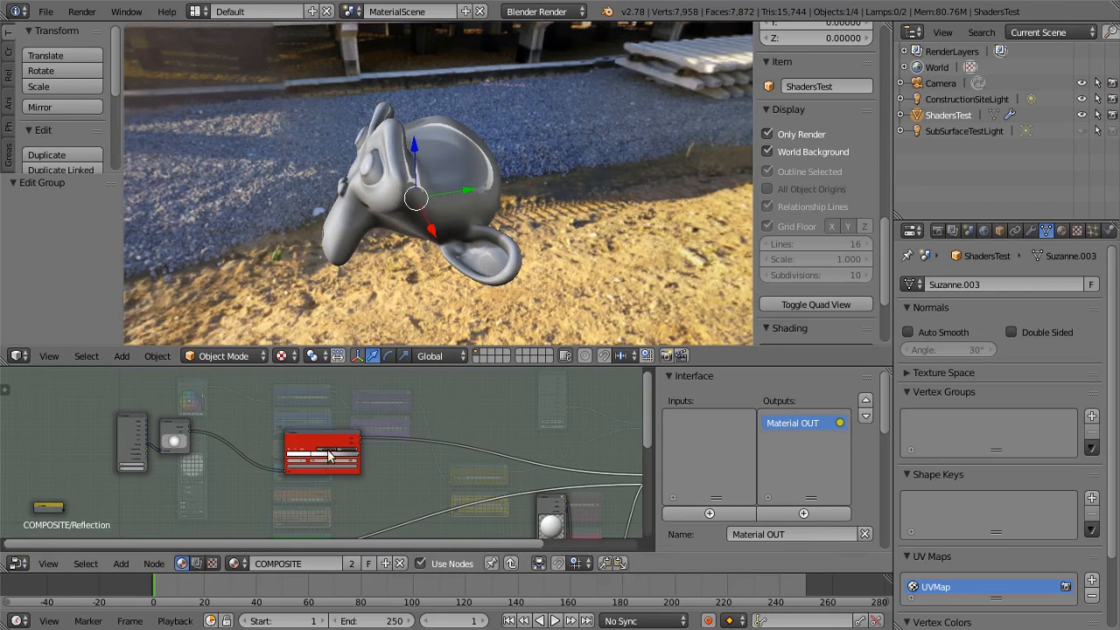
Exit the Reflection group and link the Reflection Node's material output directly to the COMPOSITE output node
key("Tab")
middle_click_drag(376, 496, 212, 477)
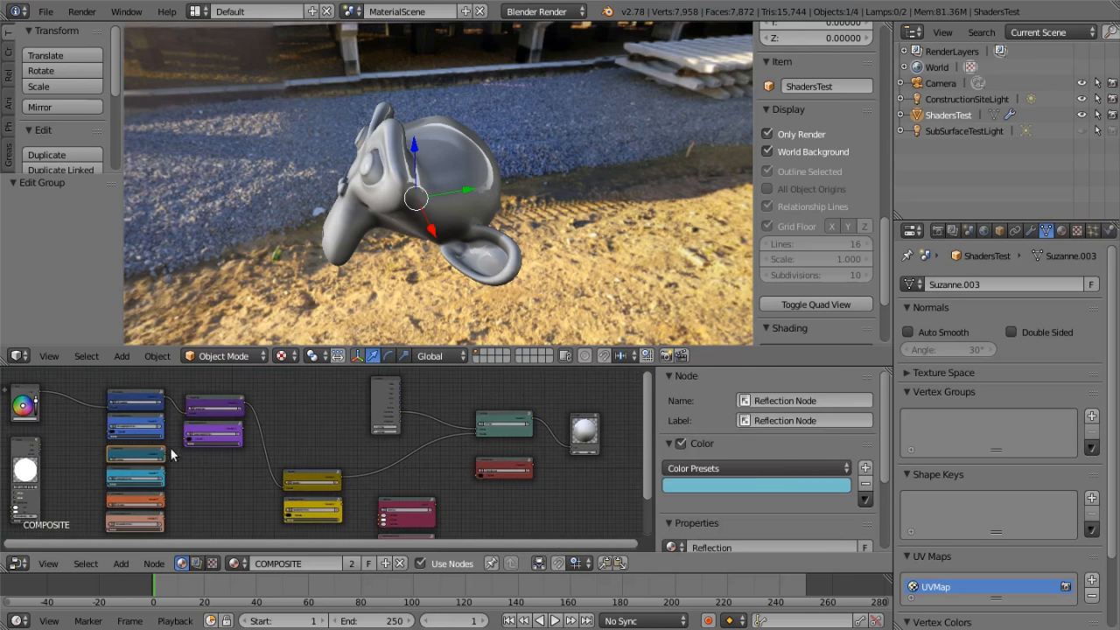
left_click_drag(165, 452, 567, 447)
middle_click_drag(560, 289, 501, 194)
scroll(447, 175, "up", 2)
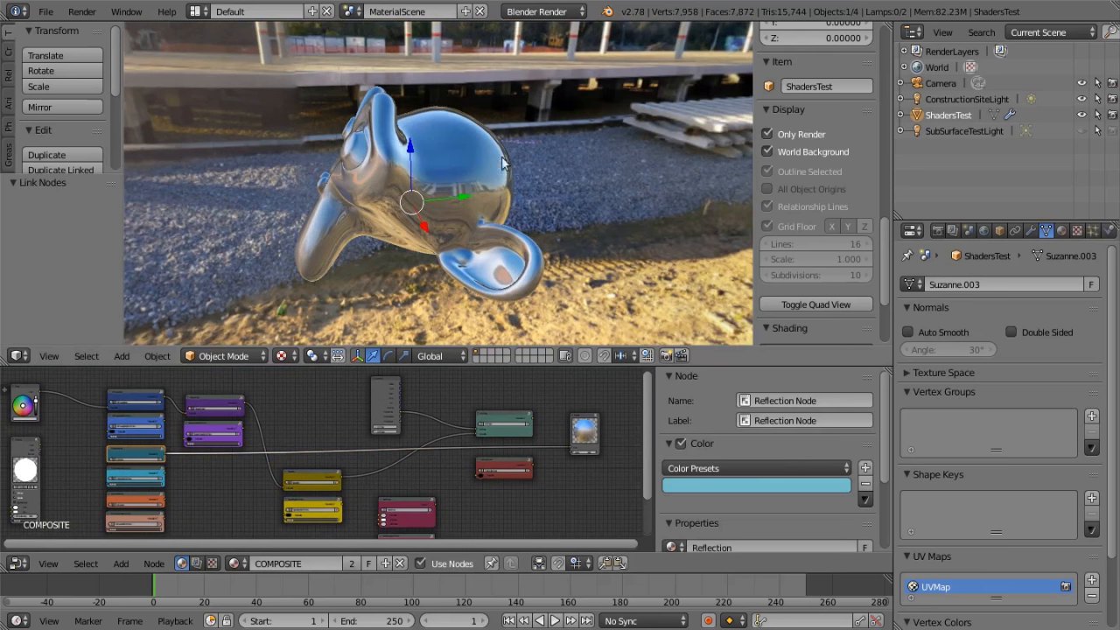
middle_click_drag(420, 204, 533, 229)
Reopen the Reflection Node group for editing and examine its Roughness ramp and the connections toward the group output
middle_click_drag(184, 468, 230, 467)
scroll(231, 465, "up", 1)
scroll(231, 472, "up", 1)
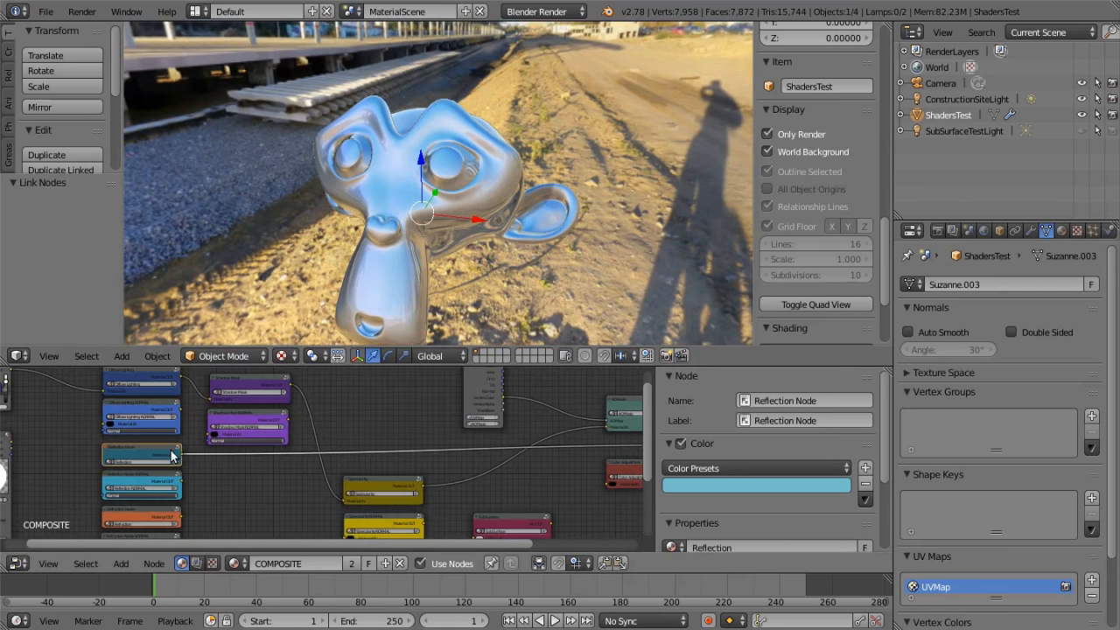
key("Tab")
scroll(245, 411, "up", 1)
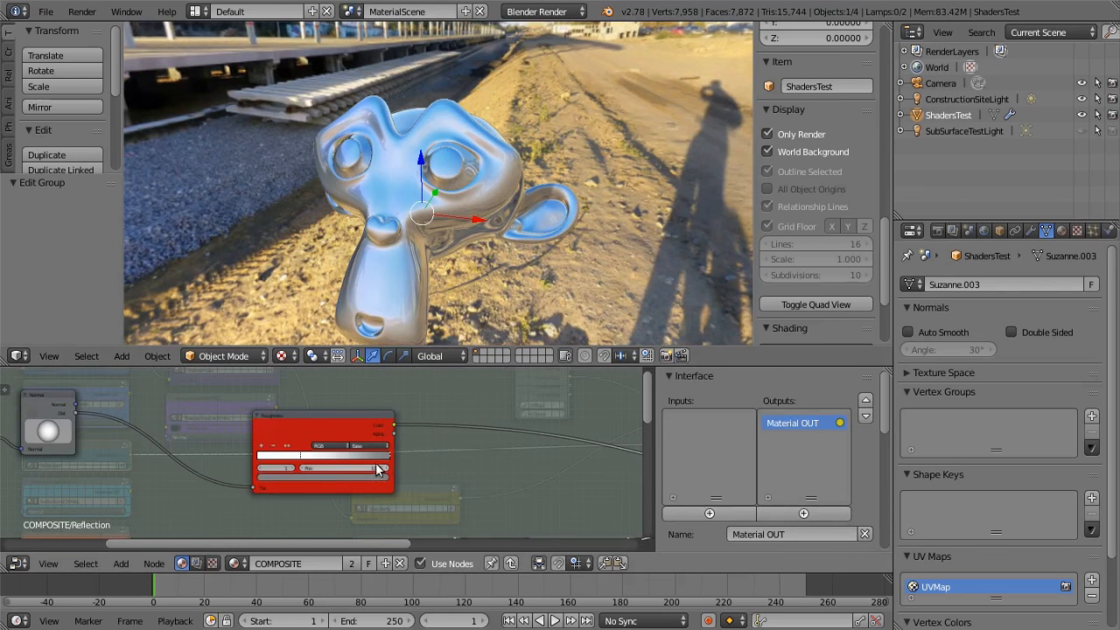
scroll(390, 460, "up", 1)
scroll(473, 457, "down", 4)
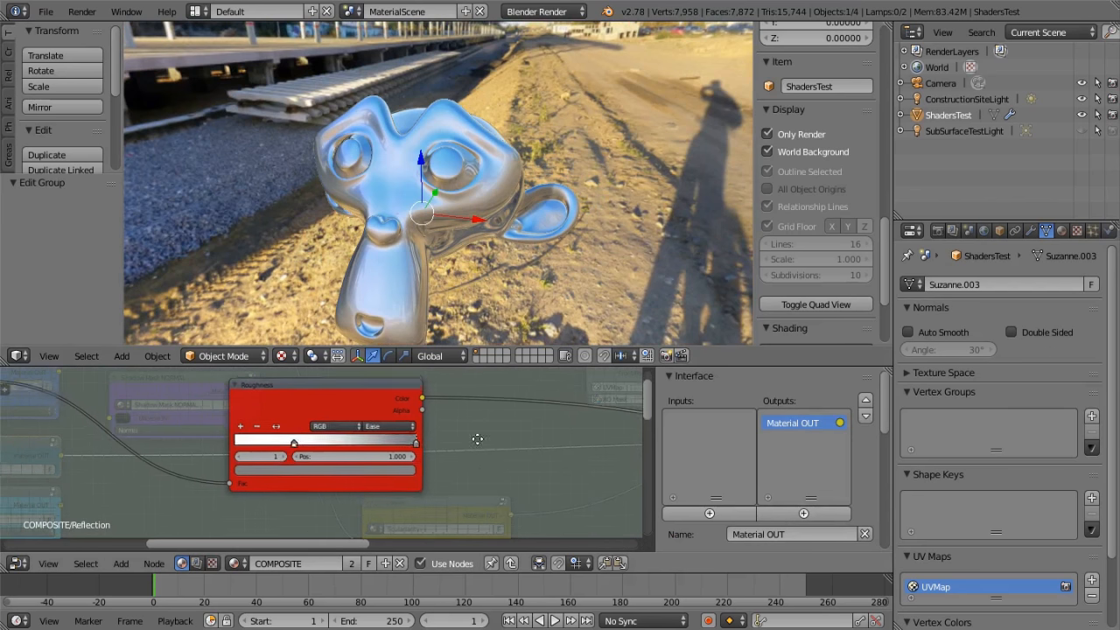
middle_click_drag(423, 452, 241, 433)
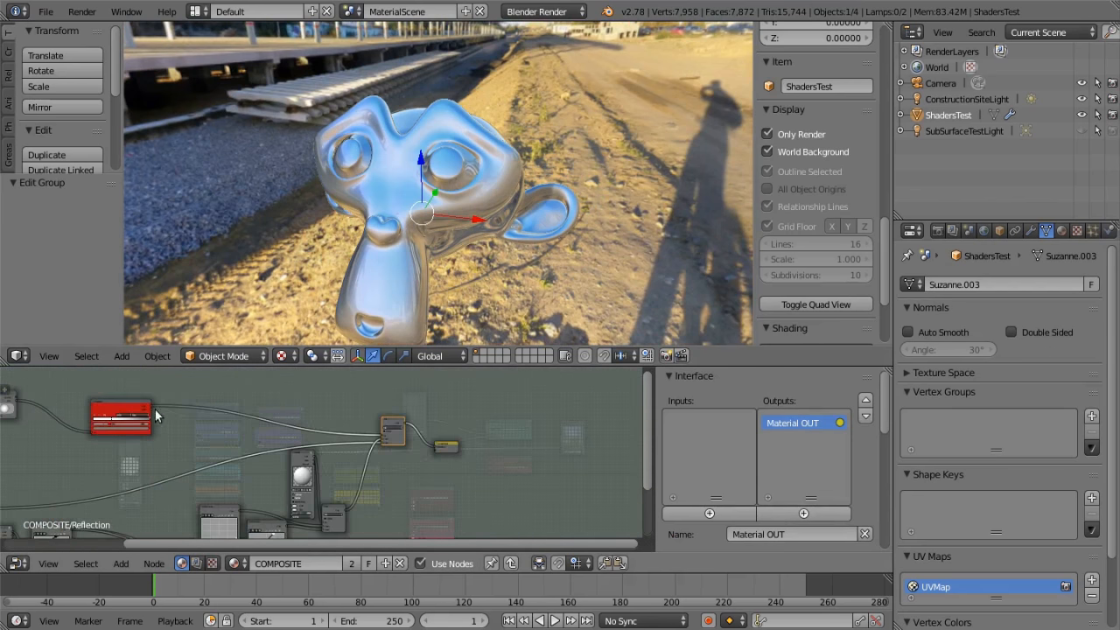
Preview the Roughness ramp's Color by linking it to the group output, and reconnect the original mix node to that output
left_click_drag(151, 404, 440, 450)
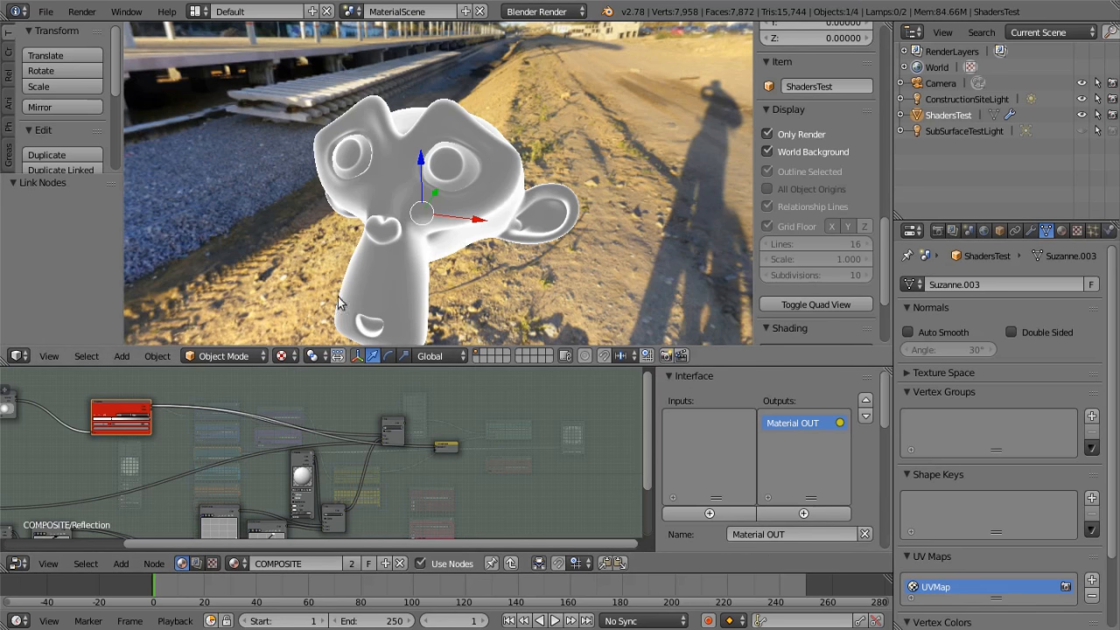
key("g")
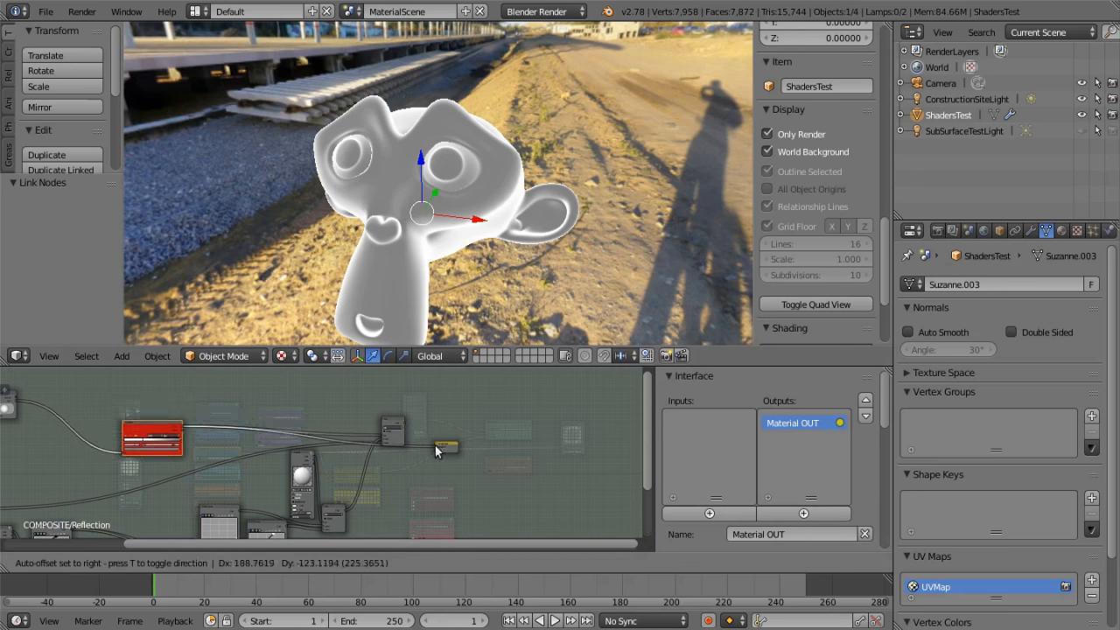
left_click(409, 428)
left_click_drag(406, 423, 434, 445)
Set the color of the Roughness ramp's stop at position 1.000 to black
middle_click_drag(208, 415, 341, 389)
scroll(268, 435, "up", 7)
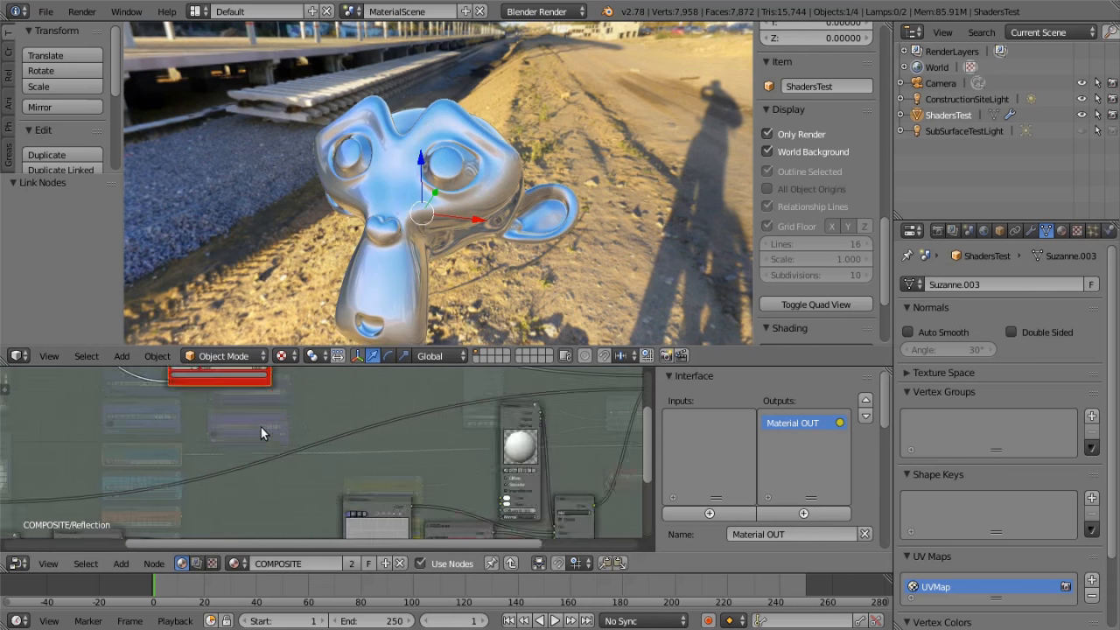
middle_click_drag(268, 435, 362, 533)
scroll(367, 530, "up", 4)
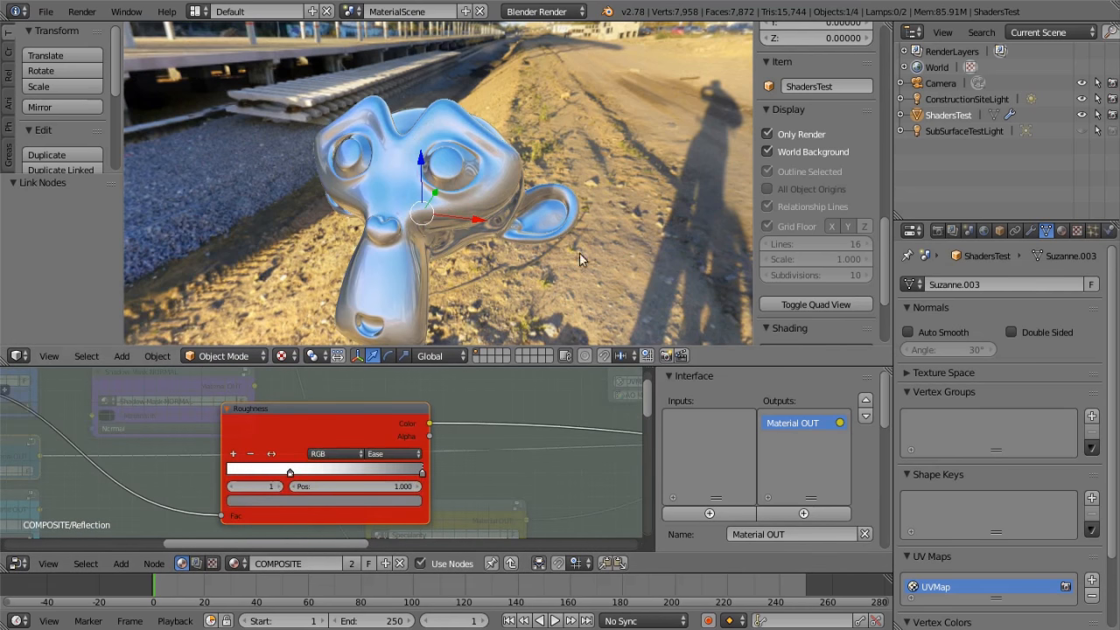
middle_click_drag(481, 232, 480, 179)
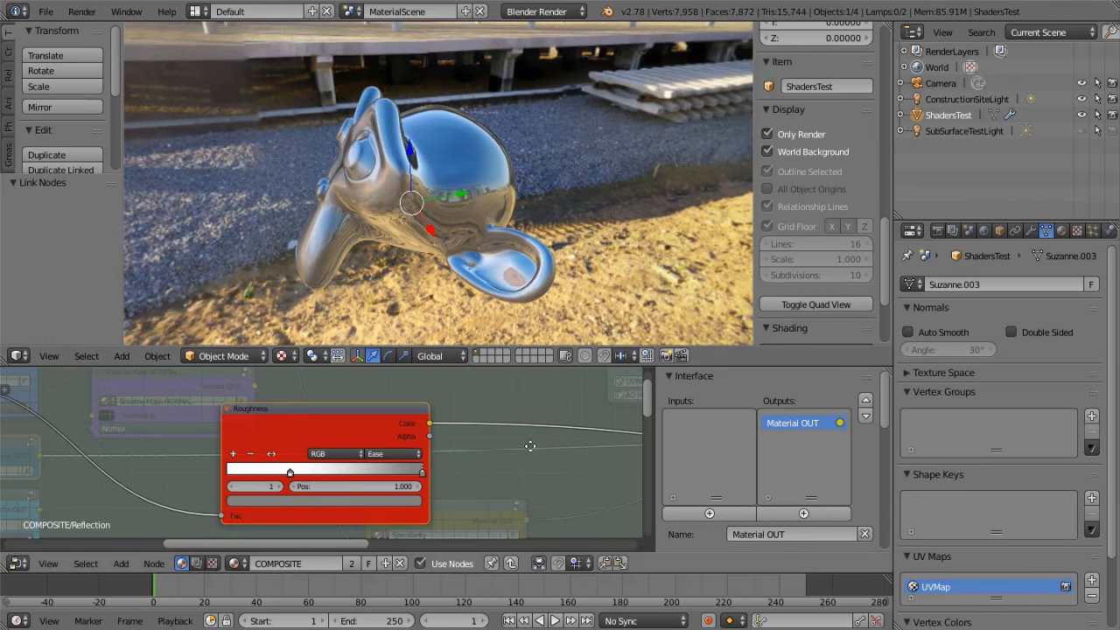
middle_click_drag(504, 448, 496, 399)
scroll(492, 387, "up", 4)
scroll(454, 433, "up", 4)
left_click(410, 444)
left_click(107, 494)
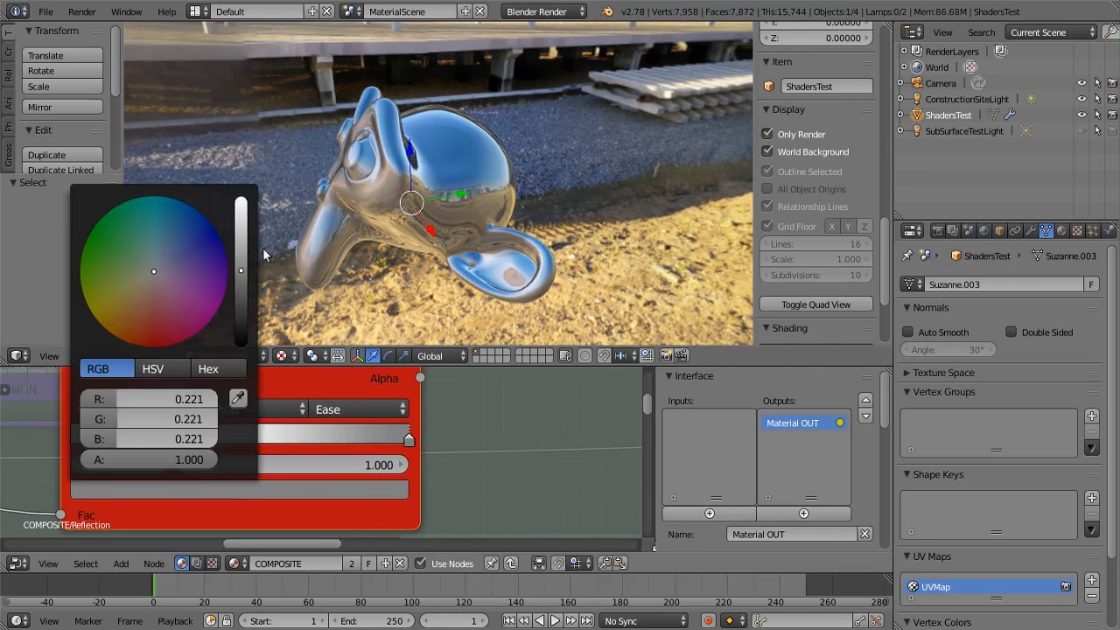
left_click_drag(243, 274, 242, 348)
Darken the Roughness ramp's white stop to gray with RGB values of 0.103
middle_click_drag(482, 227, 420, 241)
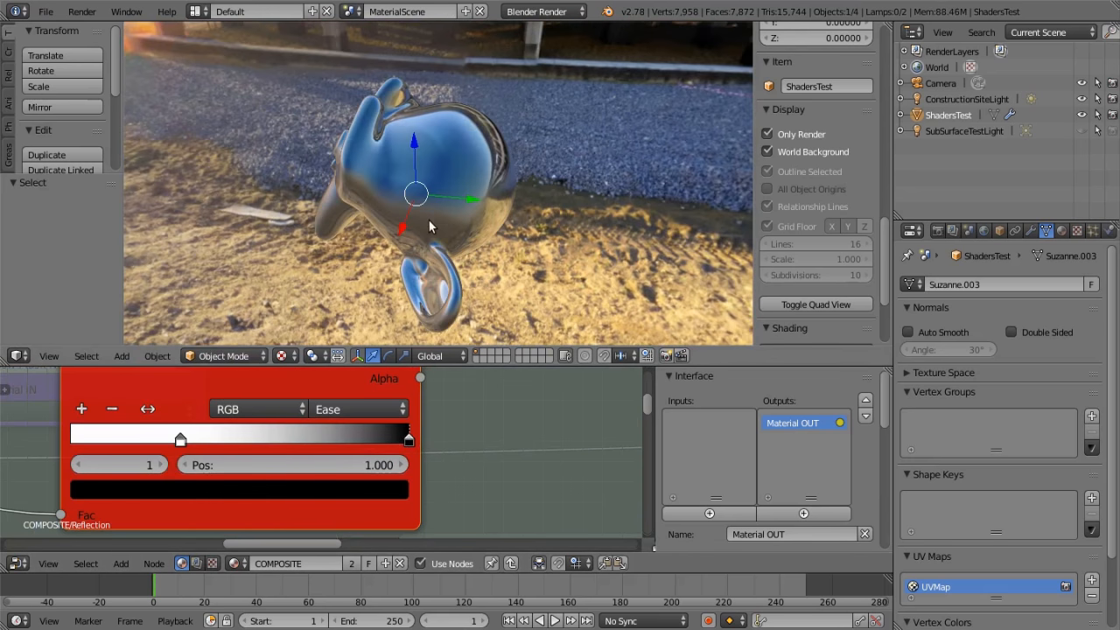
scroll(422, 197, "up", 3)
middle_click_drag(423, 202, 463, 206)
scroll(492, 173, "down", 3)
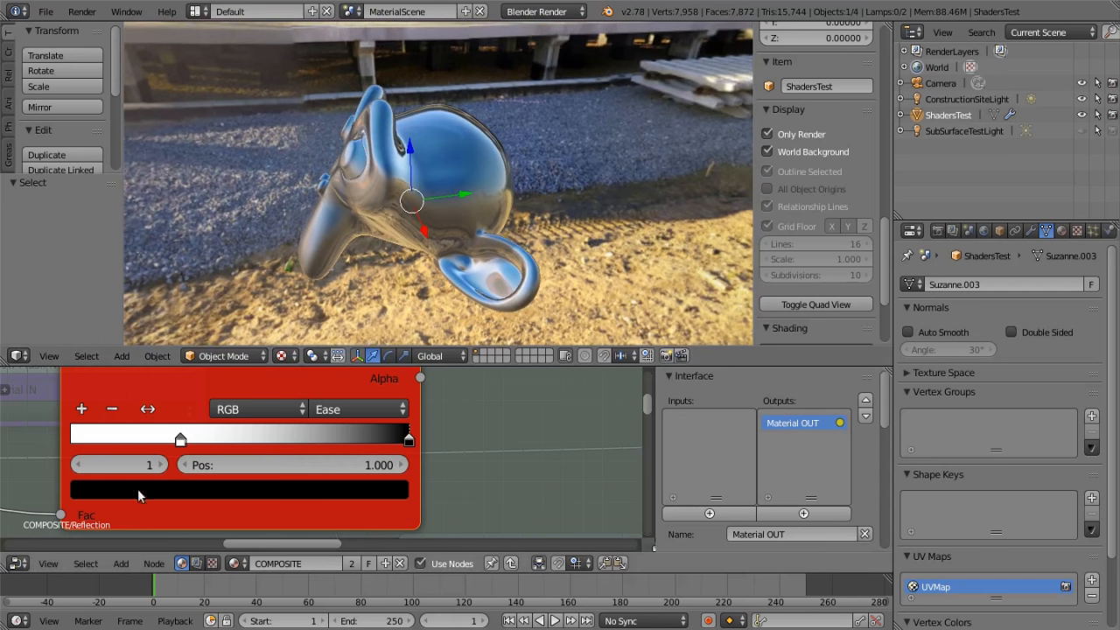
left_click(181, 439)
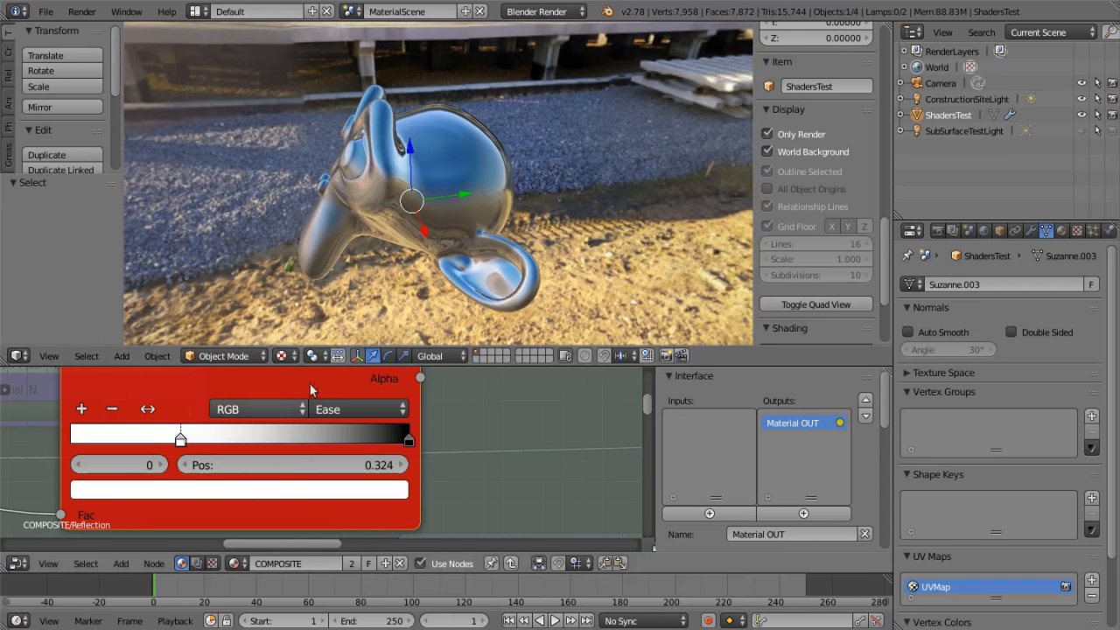
left_click(127, 490)
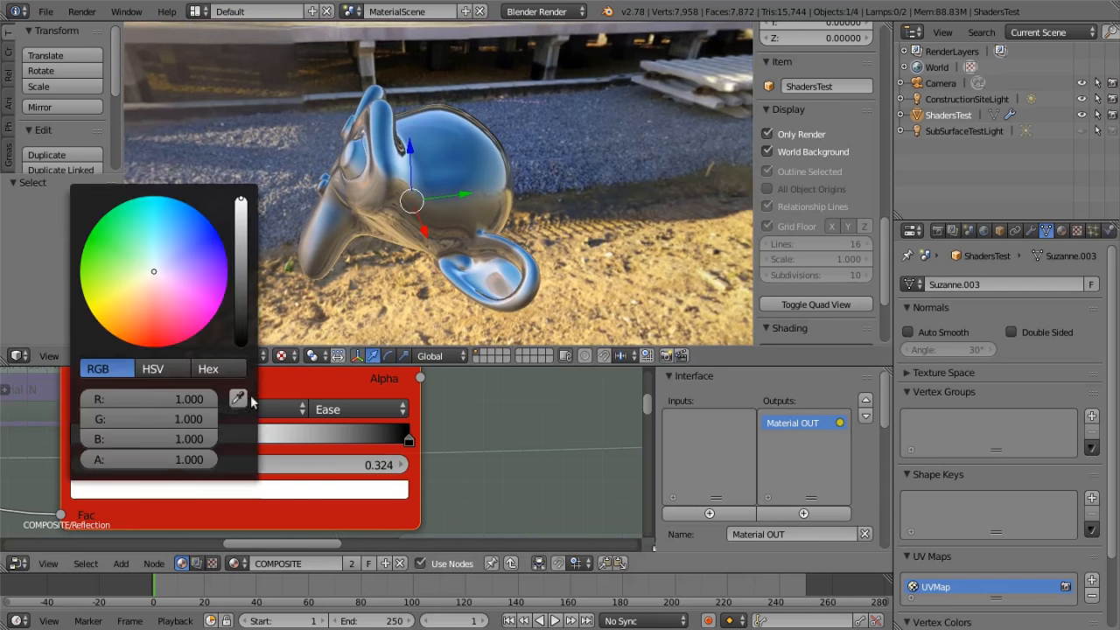
left_click_drag(241, 203, 241, 294)
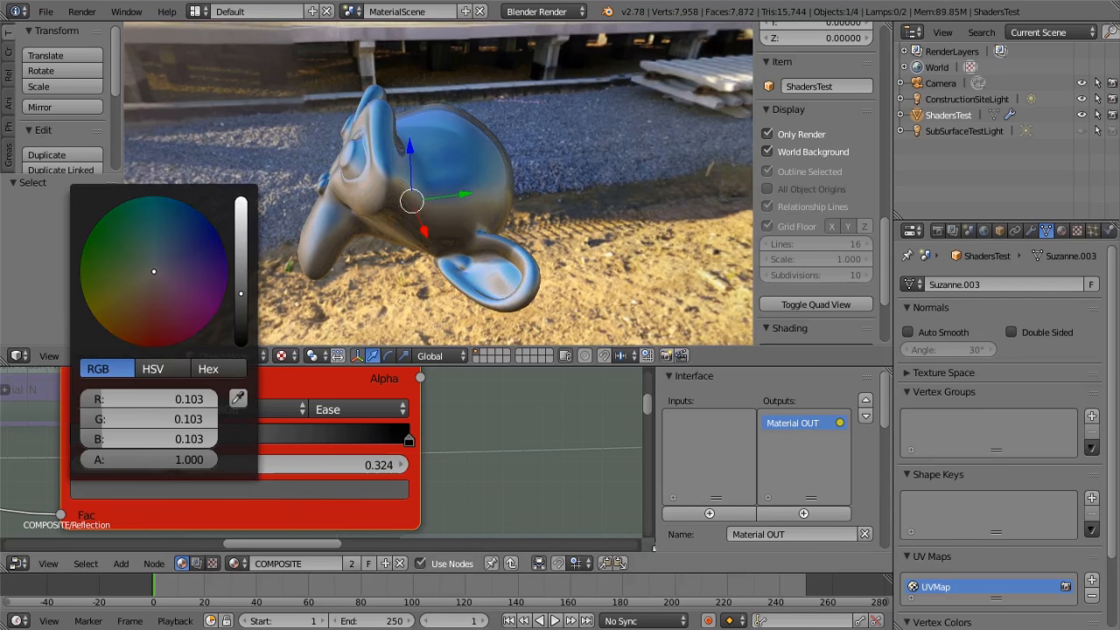
Try the gray Roughness stop at position 0.625, check the model's reflection, and slide the stop back toward its previous position
middle_click_drag(411, 194, 435, 234)
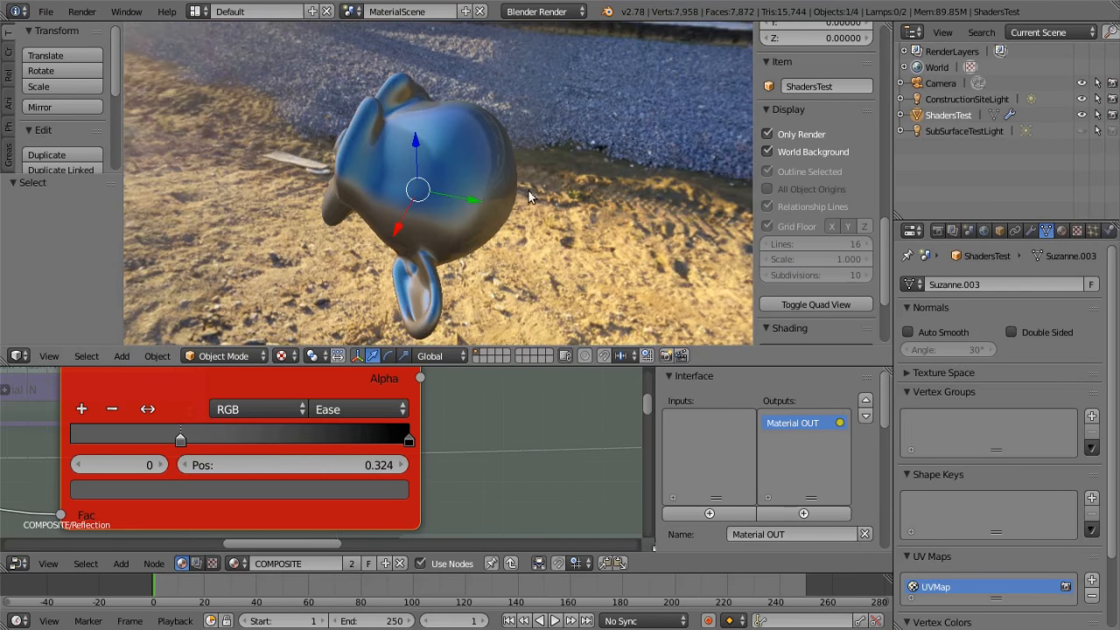
middle_click_drag(529, 197, 495, 198)
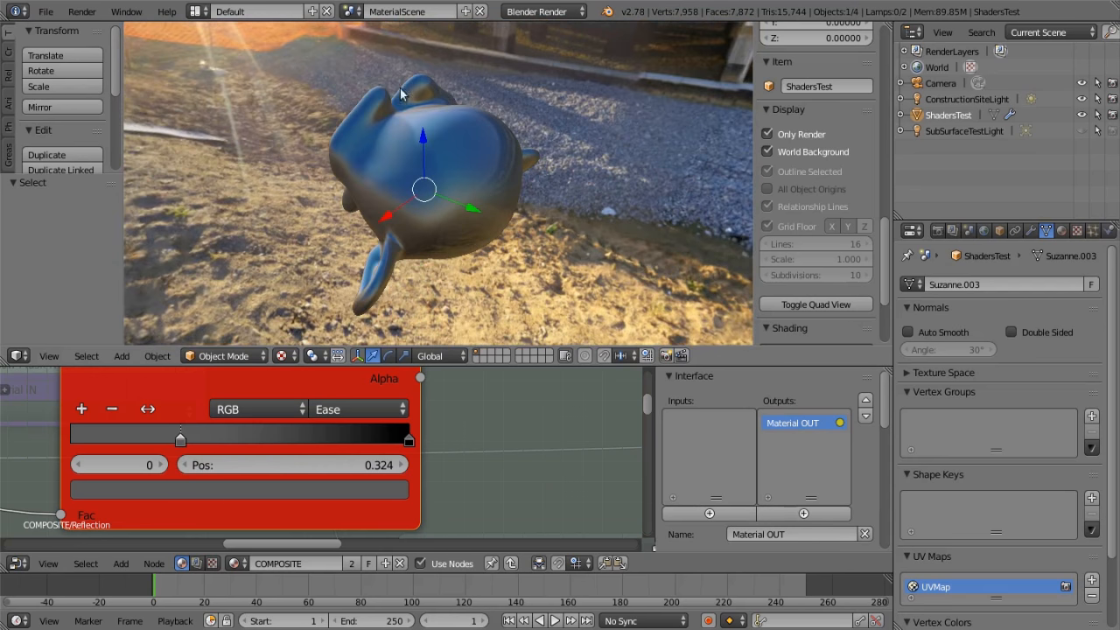
middle_click_drag(427, 265, 610, 273)
scroll(335, 402, "down", 1)
scroll(464, 422, "down", 1)
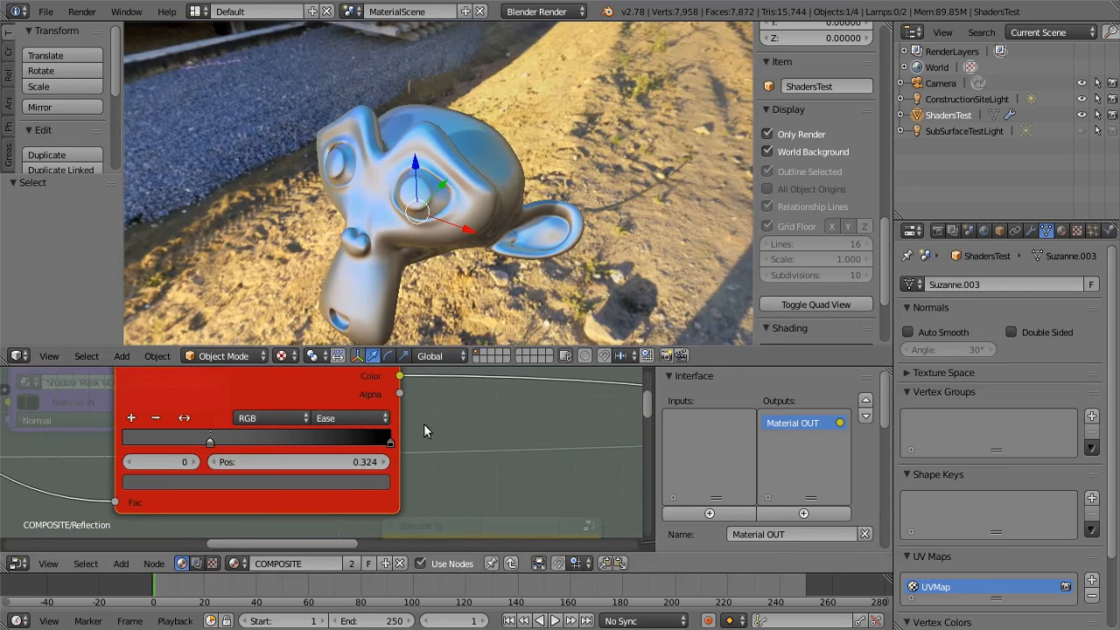
left_click_drag(210, 442, 290, 440)
middle_click_drag(462, 273, 355, 236)
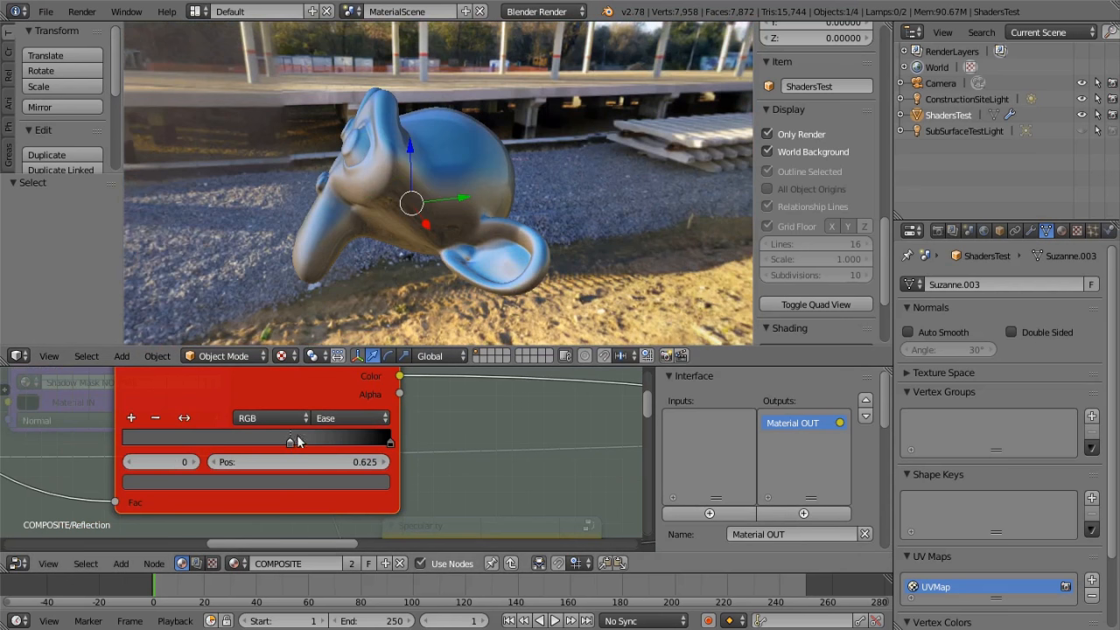
left_click_drag(289, 440, 208, 441)
Try the black Roughness stop at position 0.567, check the reflection around the model, and return the stop to the ramp's end
left_click_drag(390, 441, 275, 442)
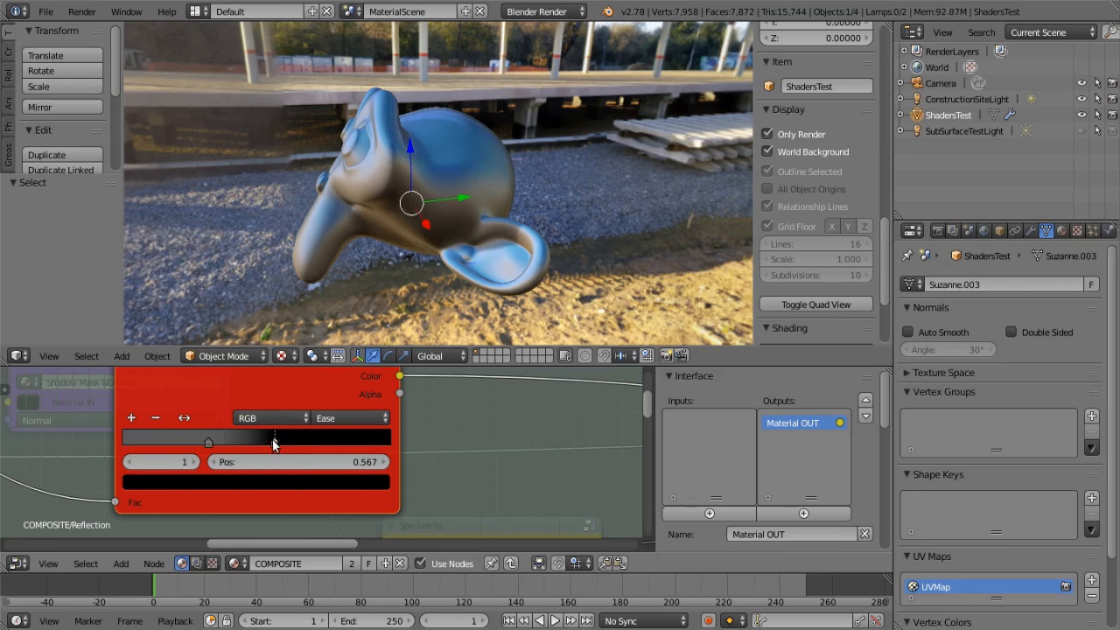
middle_click_drag(510, 257, 453, 241)
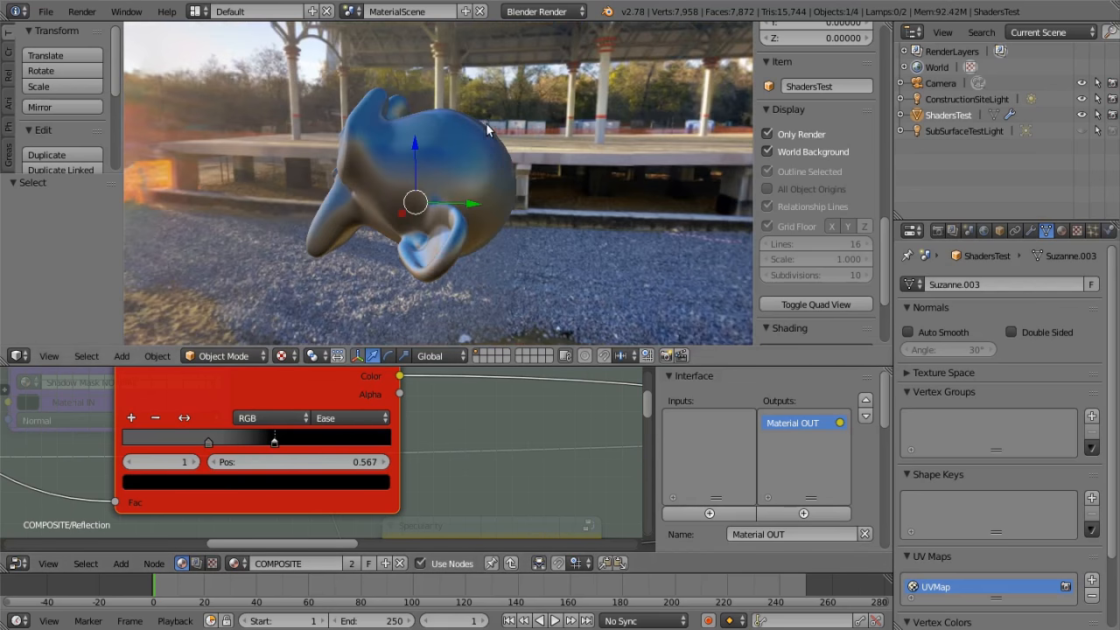
middle_click_drag(499, 137, 534, 236)
left_click_drag(273, 441, 430, 434)
Exit the Reflection group and return to the full COMPOSITE node network
scroll(432, 433, "down", 2)
scroll(432, 433, "down", 3)
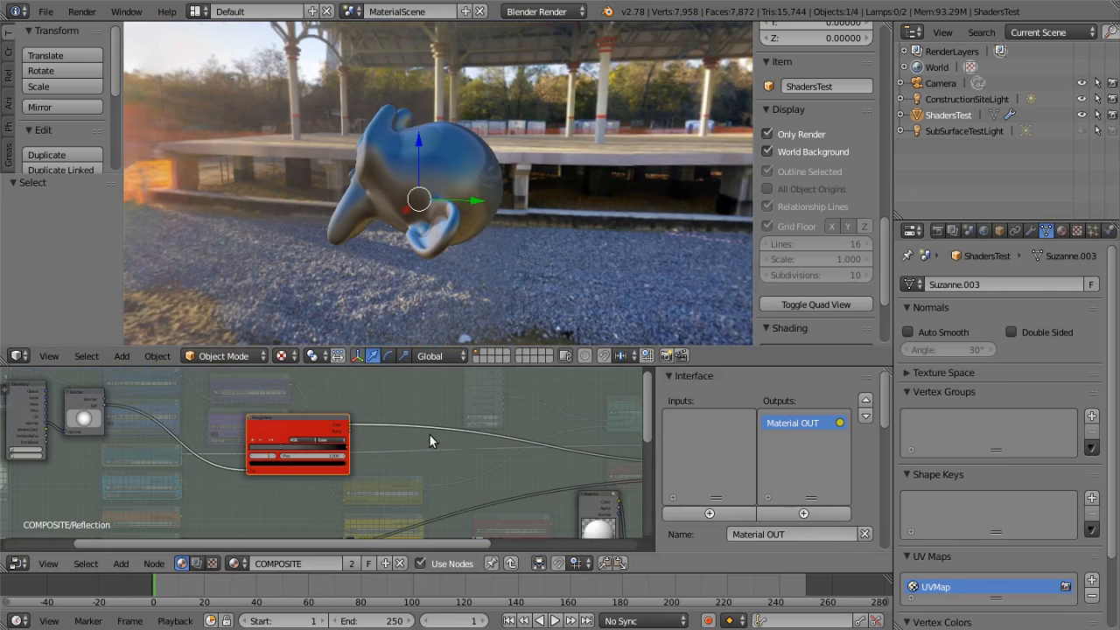
key("Tab")
scroll(433, 433, "down", 4)
middle_click_drag(362, 397, 429, 398)
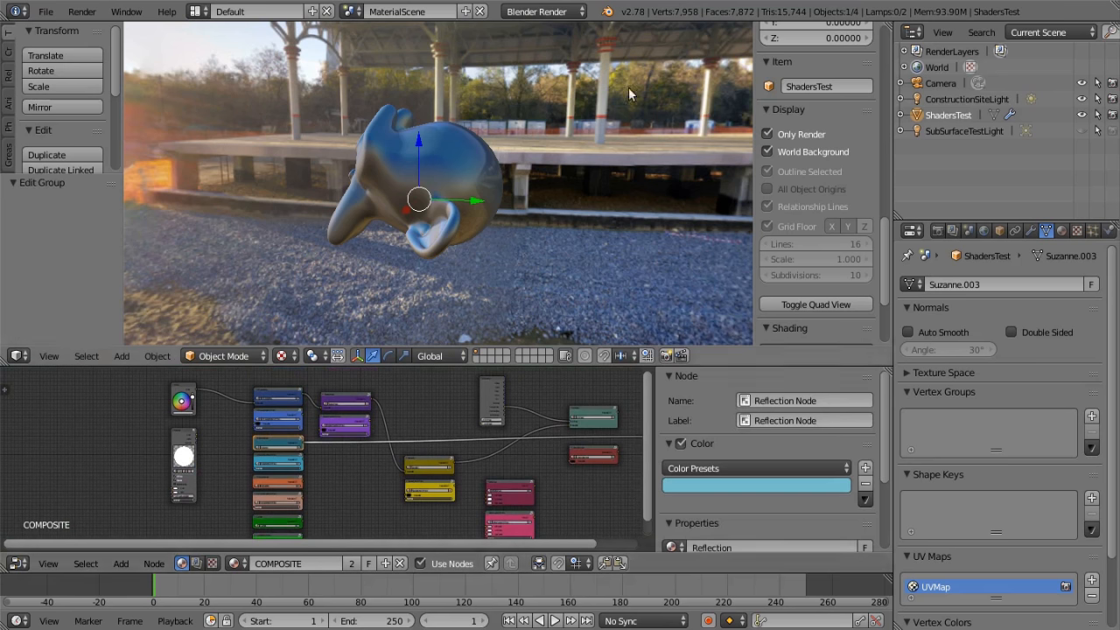
scroll(433, 426, "down", 2)
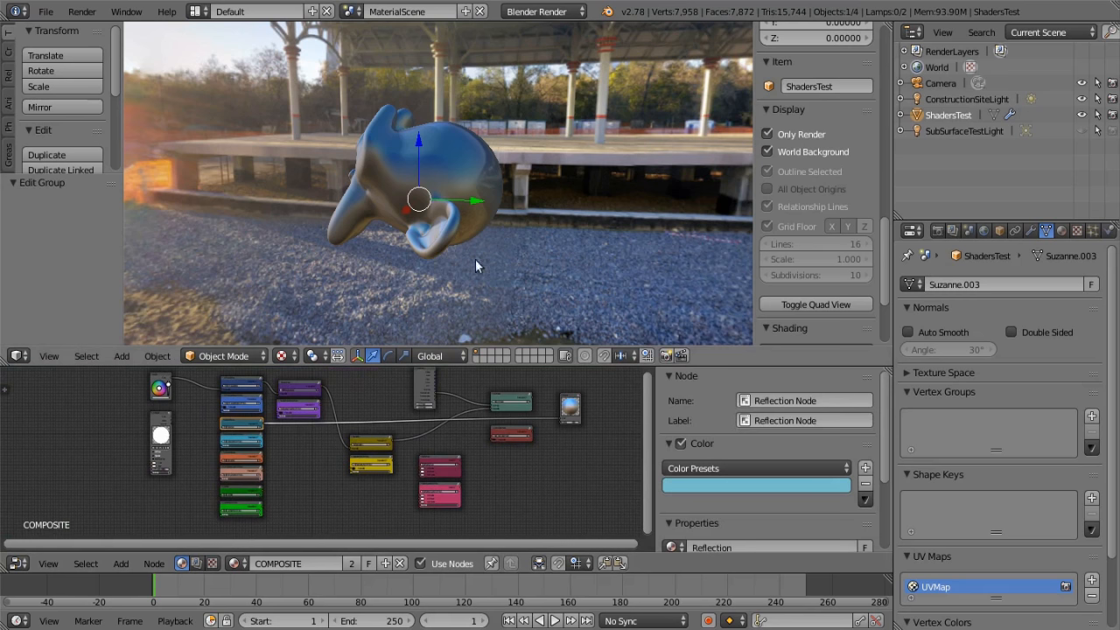
Examine the adjusted reflections on the test model from different angles, both close up and at a distance
middle_click_drag(505, 202, 576, 206)
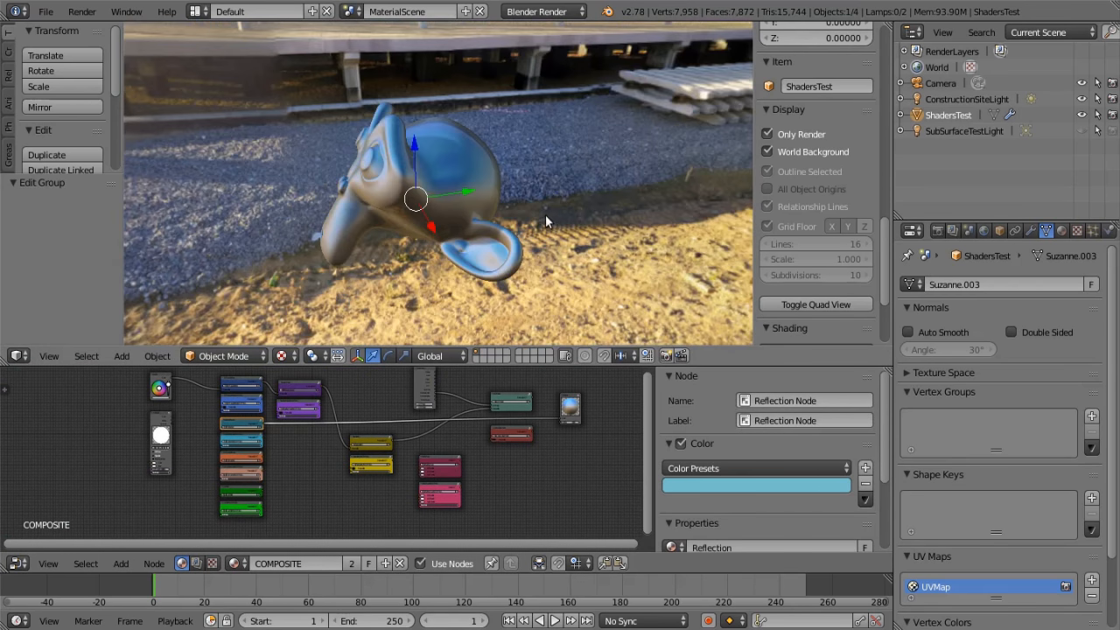
scroll(545, 220, "down", 2)
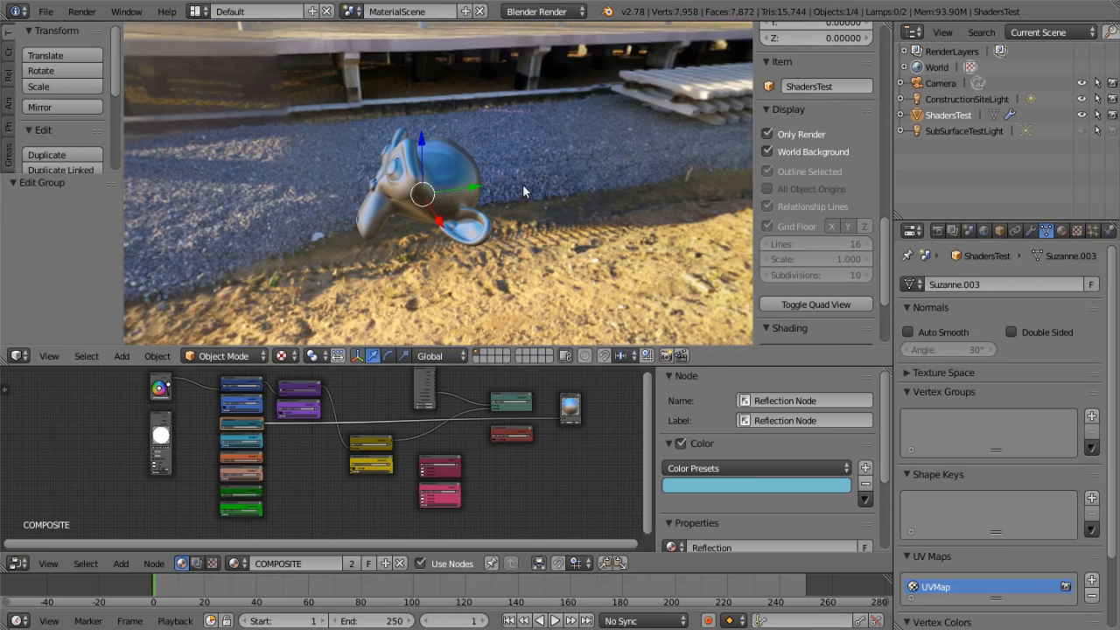
scroll(547, 218, "down", 2)
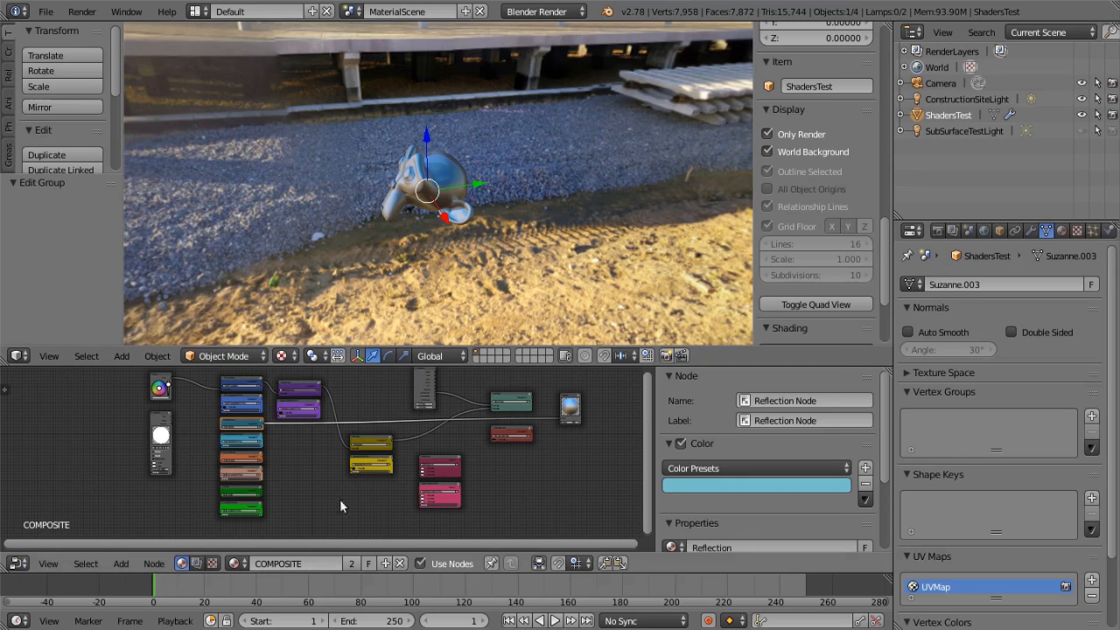
scroll(442, 227, "up", 5)
scroll(443, 226, "up", 2)
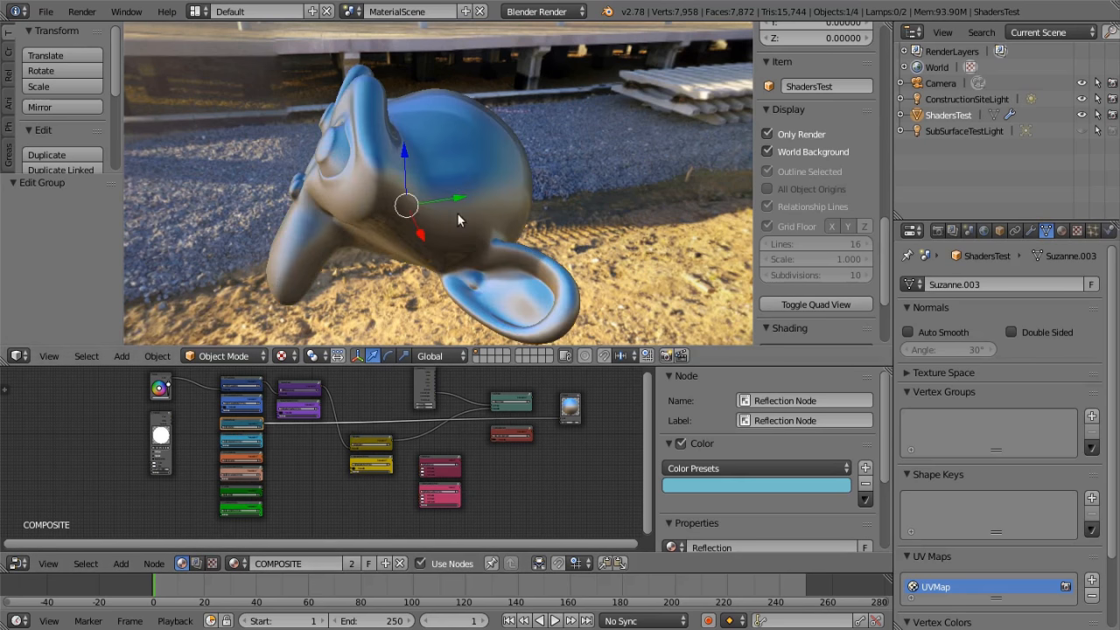
middle_click_drag(521, 171, 634, 267)
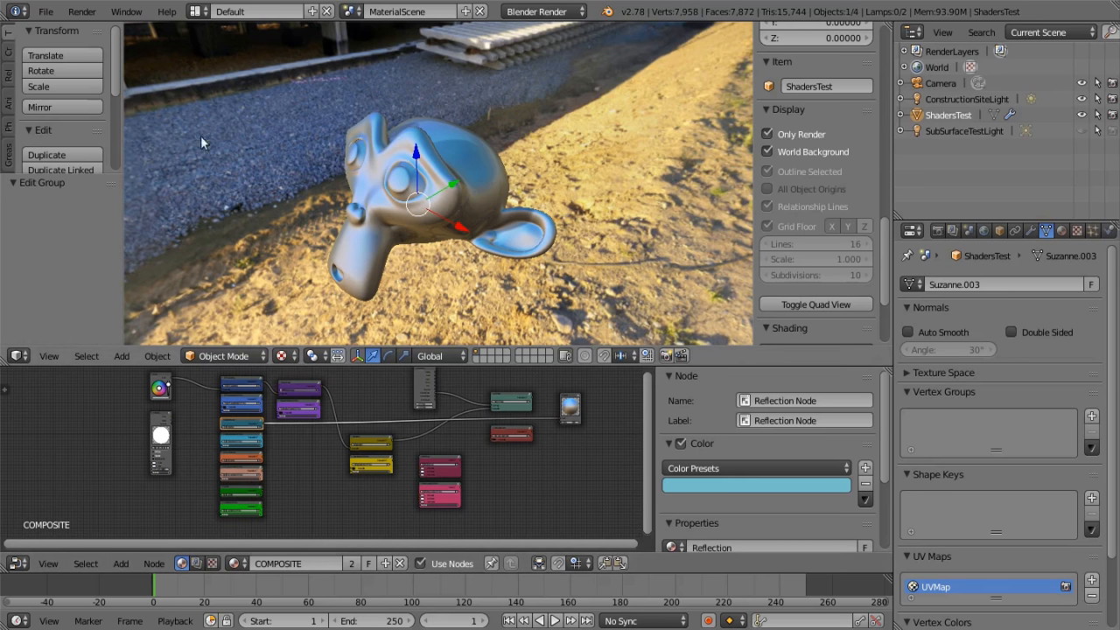
Start a new scene by reloading the start-up file
left_click(45, 11)
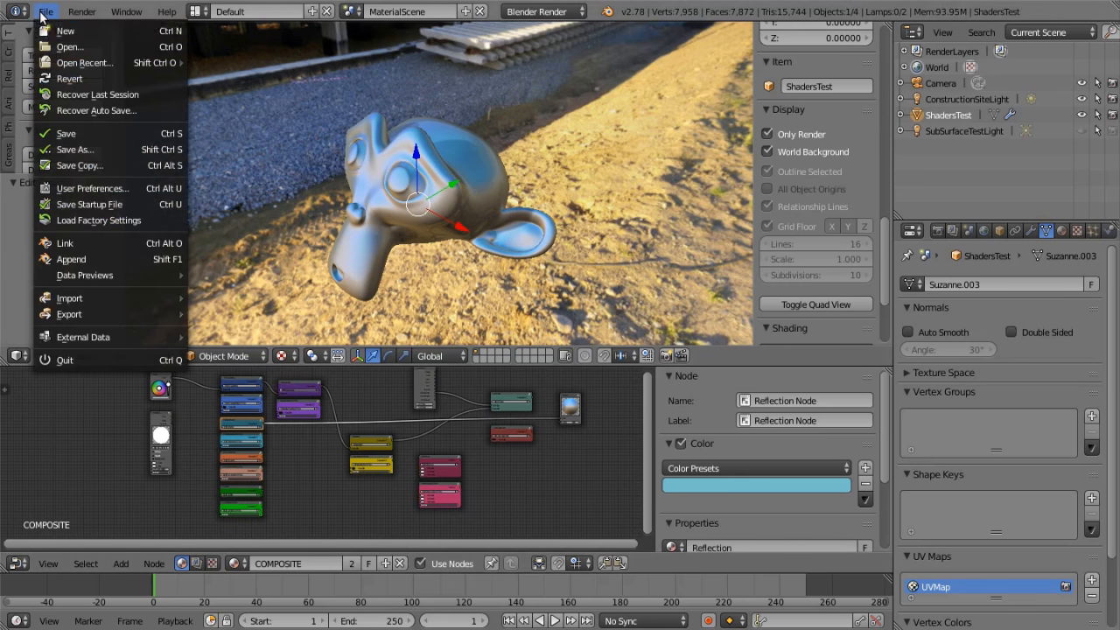
left_click(67, 32)
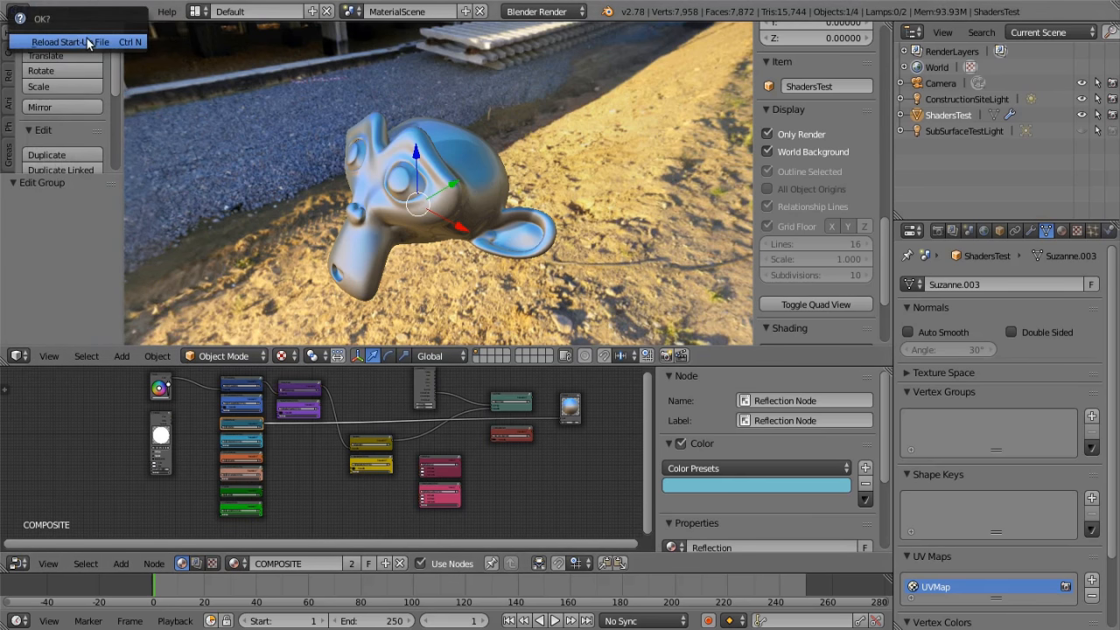
left_click(85, 41)
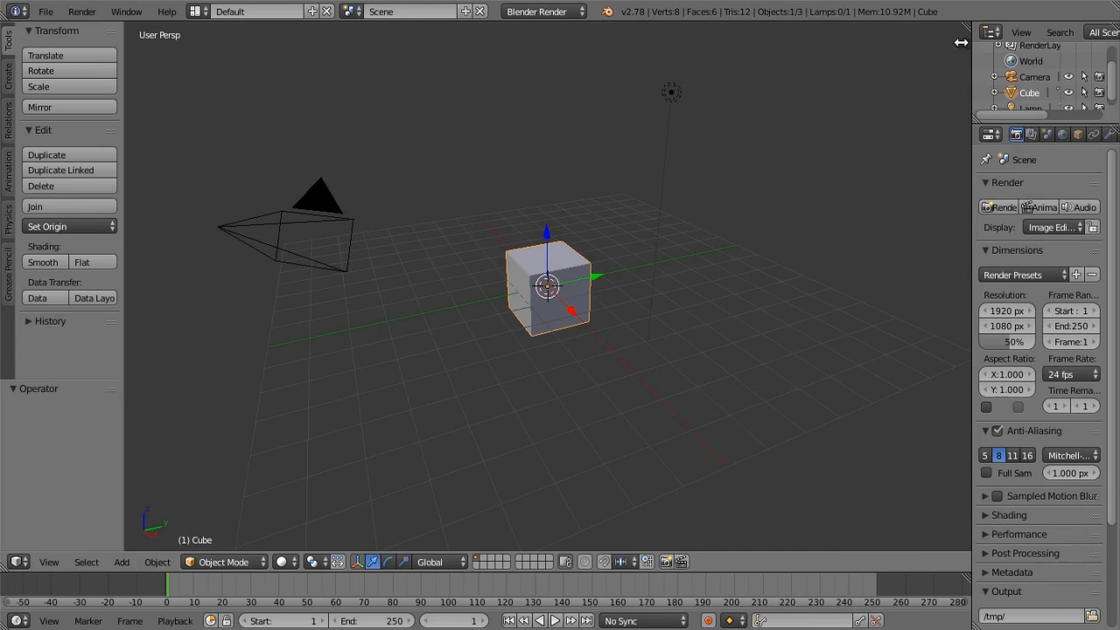
Set the 3D viewport's shading to GLSL and switch it to a display mode that shows lit materials
key("n")
scroll(892, 388, "down", 8)
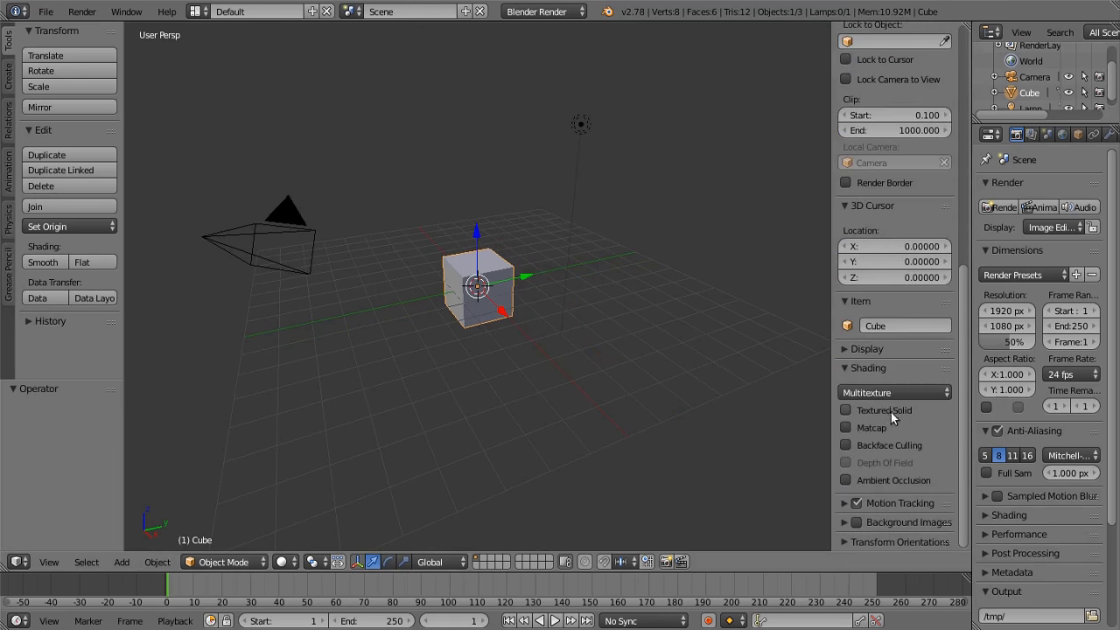
left_click(894, 392)
left_click(880, 359)
left_click(281, 561)
left_click(315, 490)
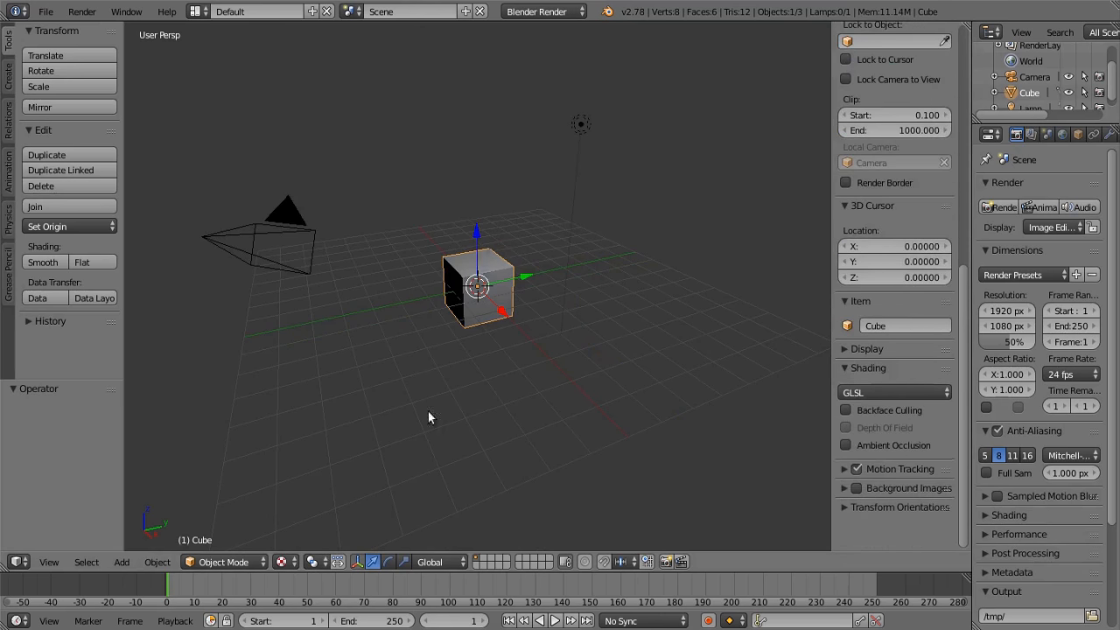
Delete the default cube from the scene
key("x")
left_click(478, 273)
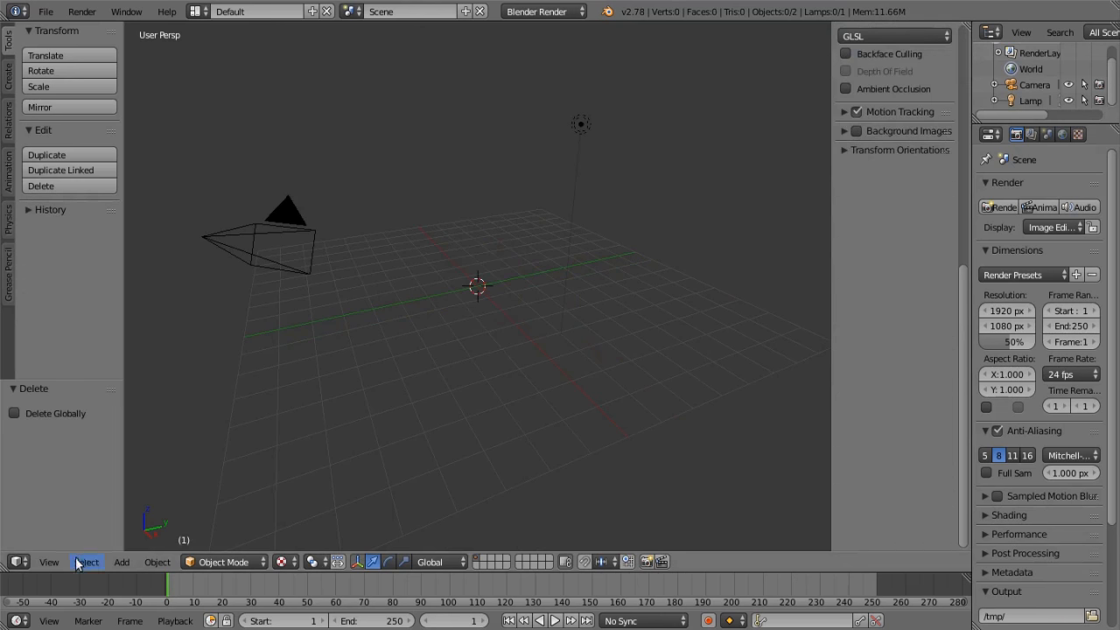
Split the 3D viewport into upper and lower areas and turn the lower area into a Node Editor
left_click_drag(5, 567, 9, 325)
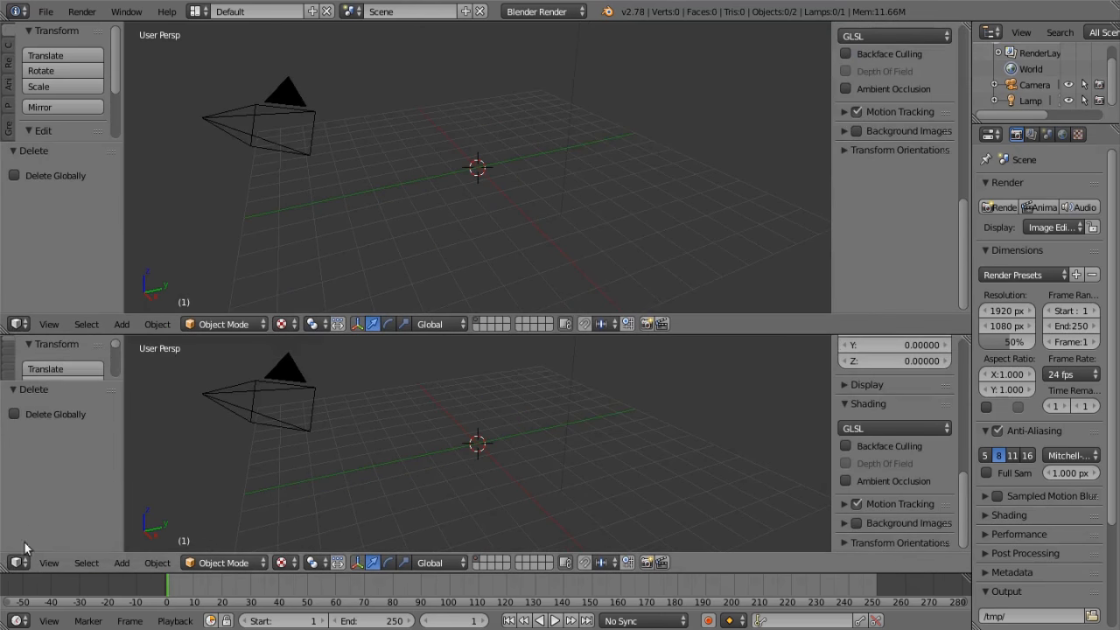
left_click(18, 563)
left_click(52, 369)
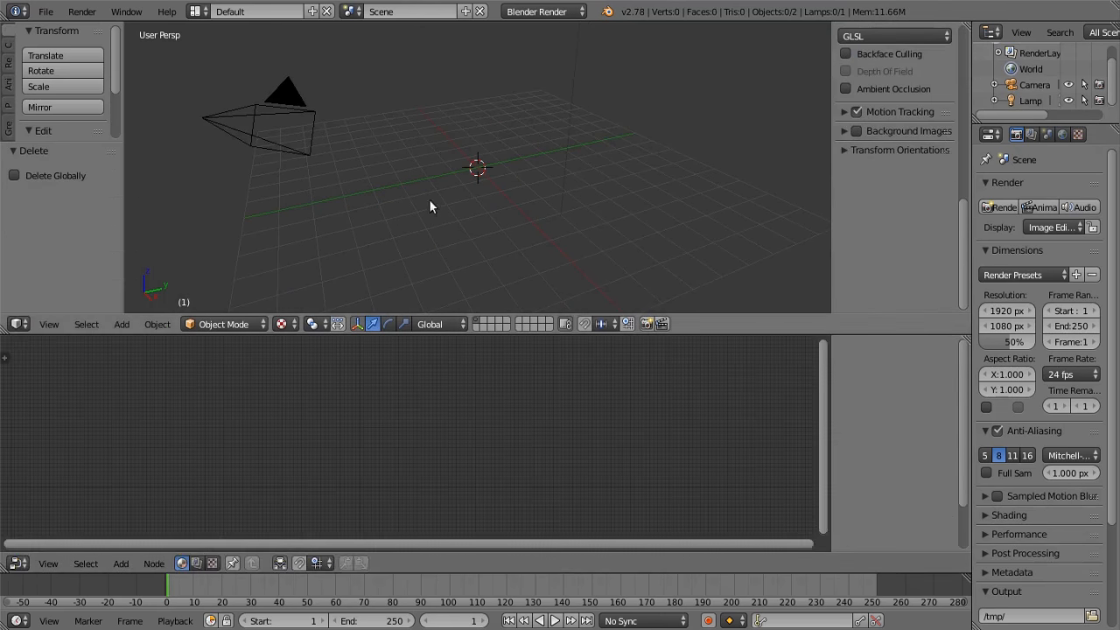
Look at the empty scene through the camera and return to the user perspective view
left_click(49, 323)
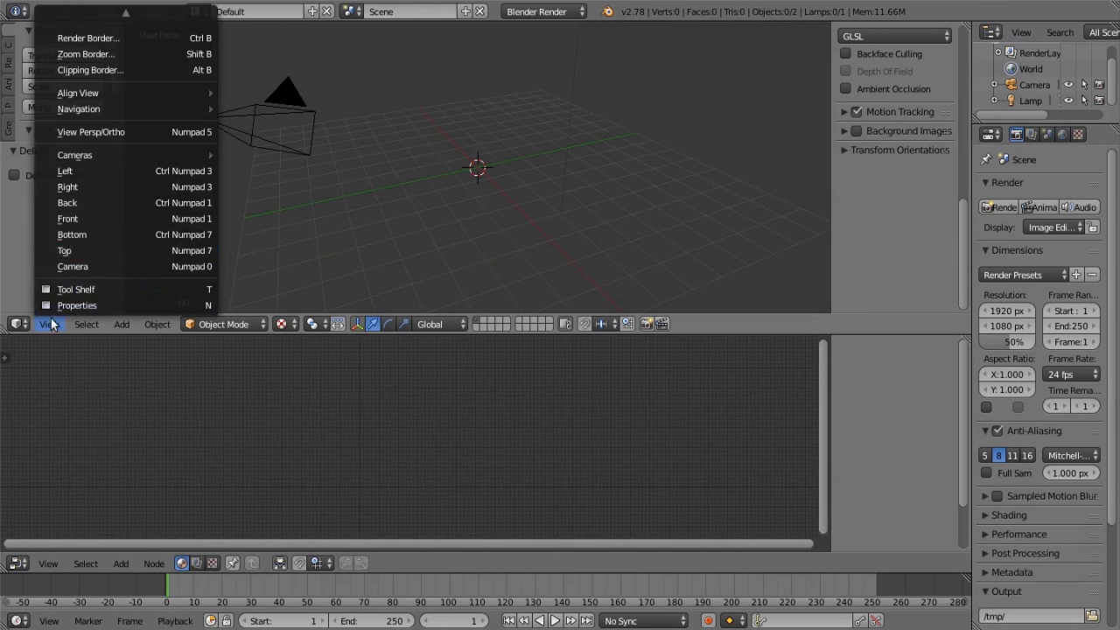
left_click(107, 262)
scroll(455, 208, "up", 3)
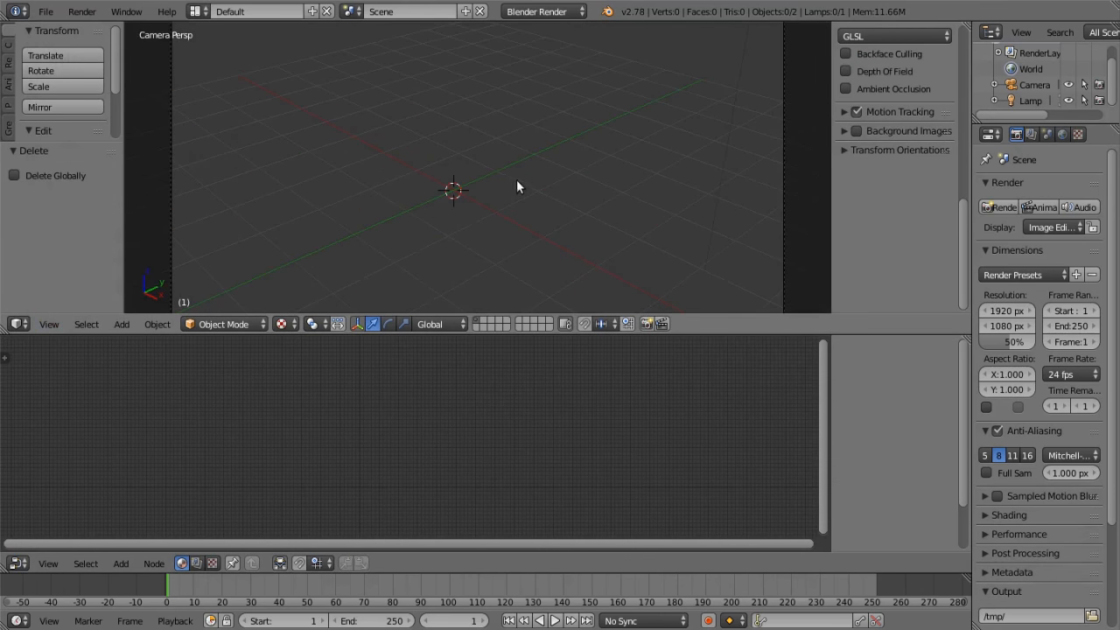
scroll(513, 180, "down", 2)
key("KP_0")
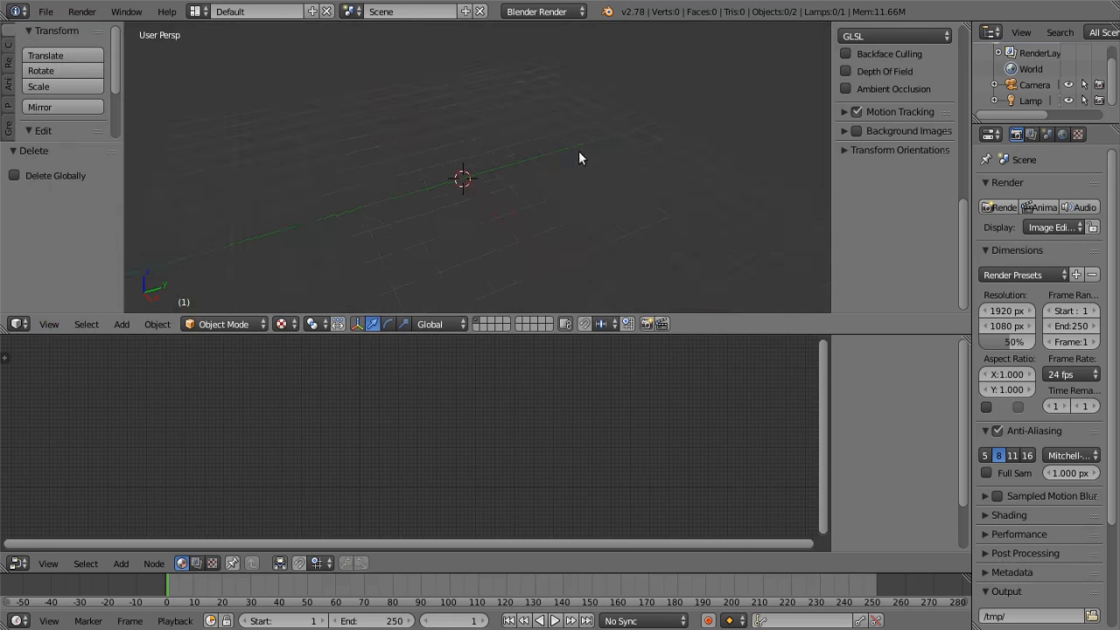
Delete the default lamp from the scene
right_click(531, 103)
key("x")
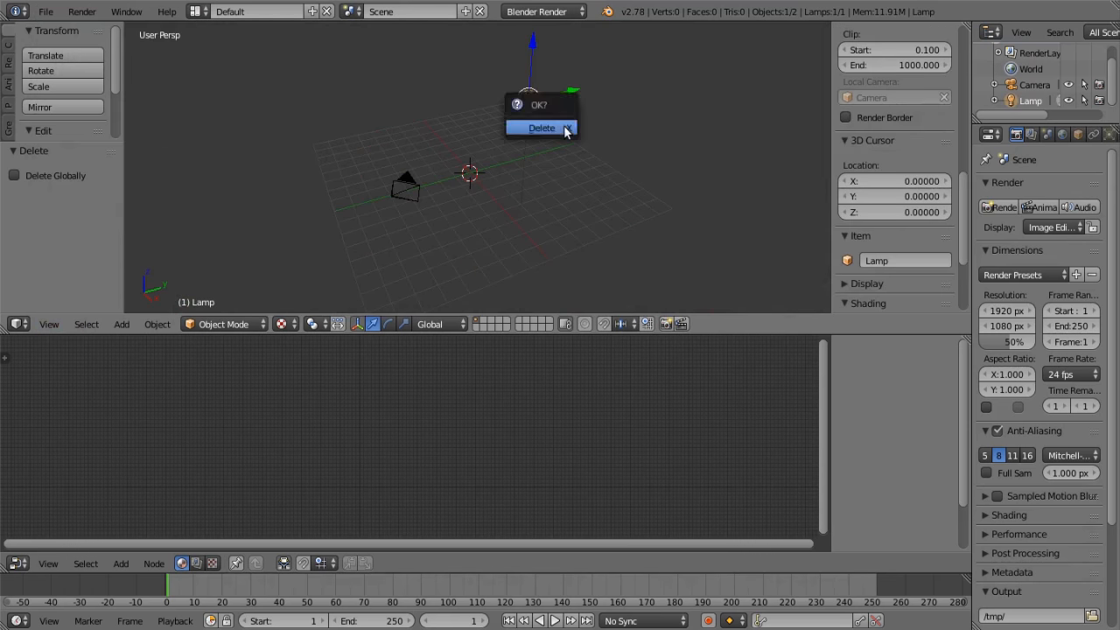
left_click(568, 125)
scroll(512, 163, "up", 3)
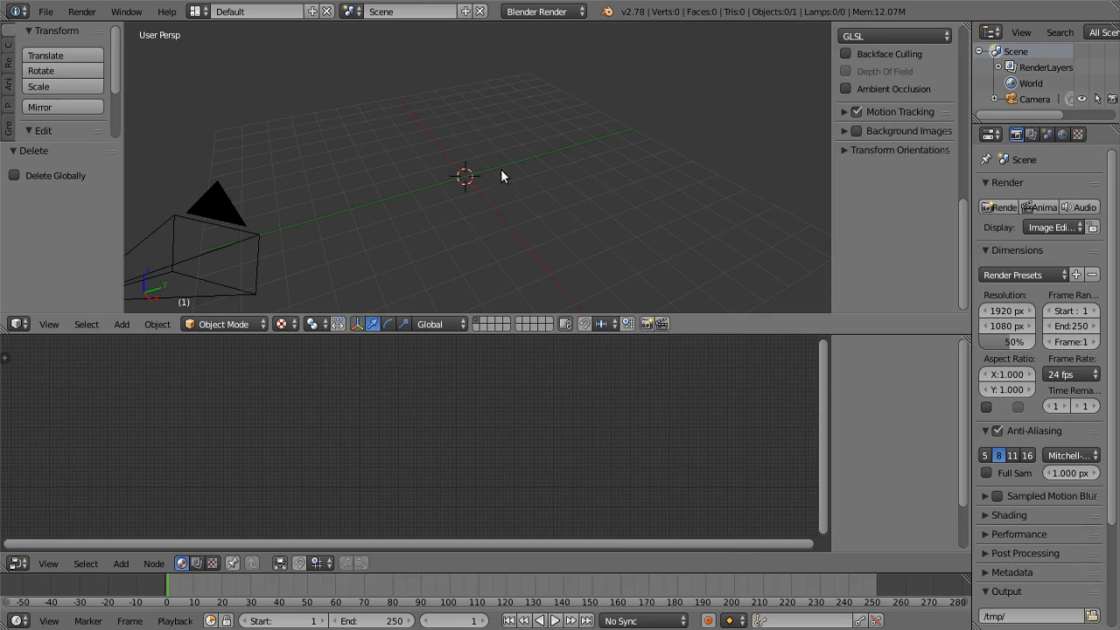
Append the ConstructionSiteLight object from the Object category of ViewportPBRNodes.blend on the Desktop
left_click(49, 12)
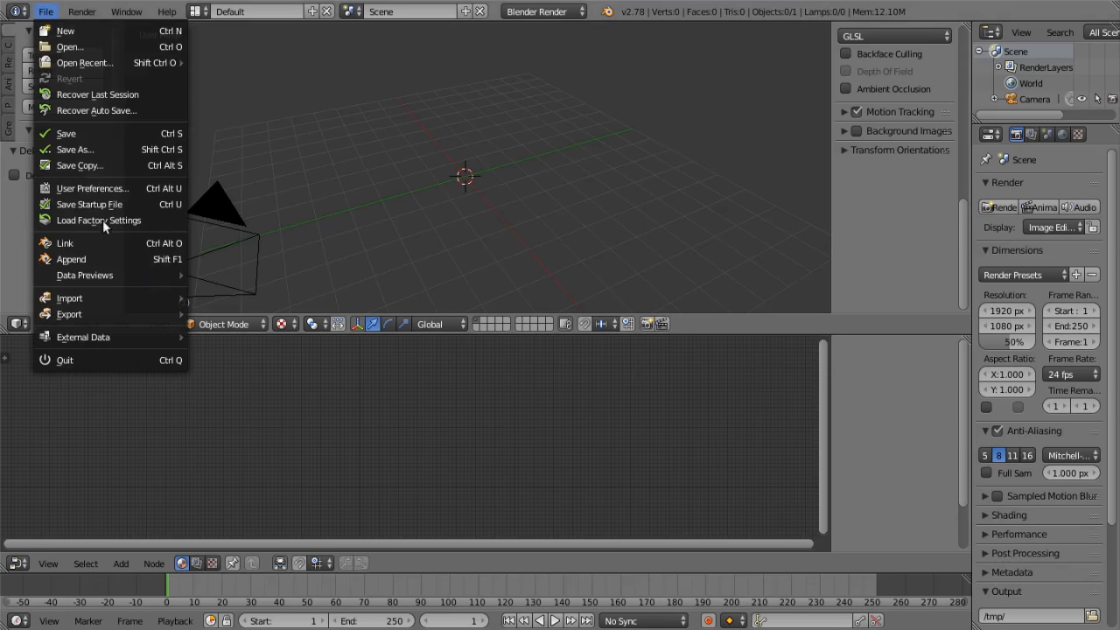
left_click(109, 260)
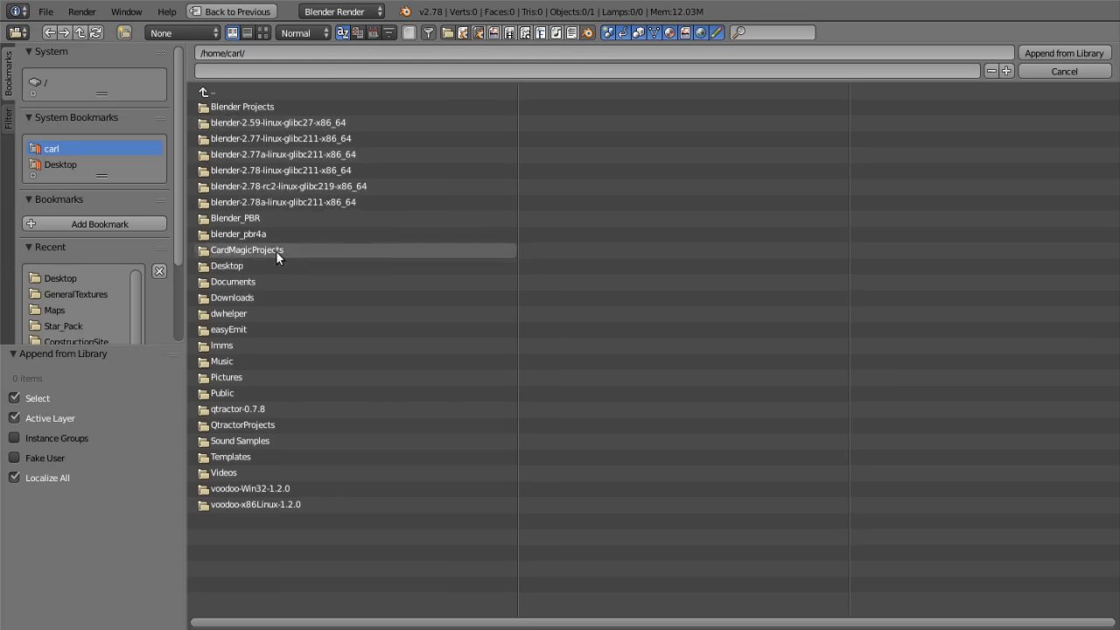
left_click(73, 165)
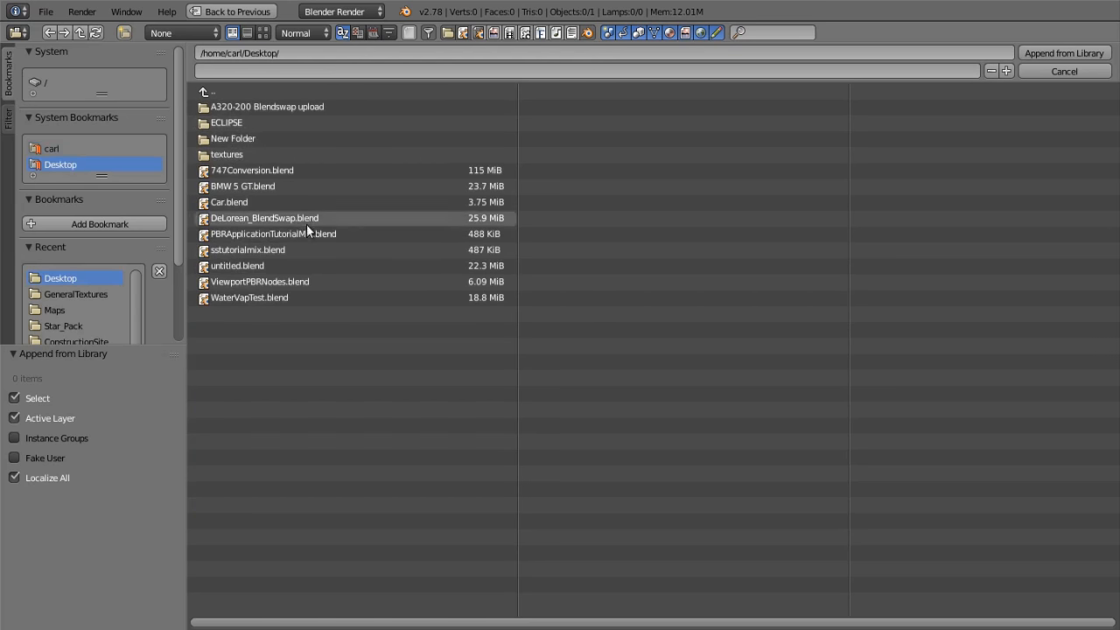
left_click(307, 281)
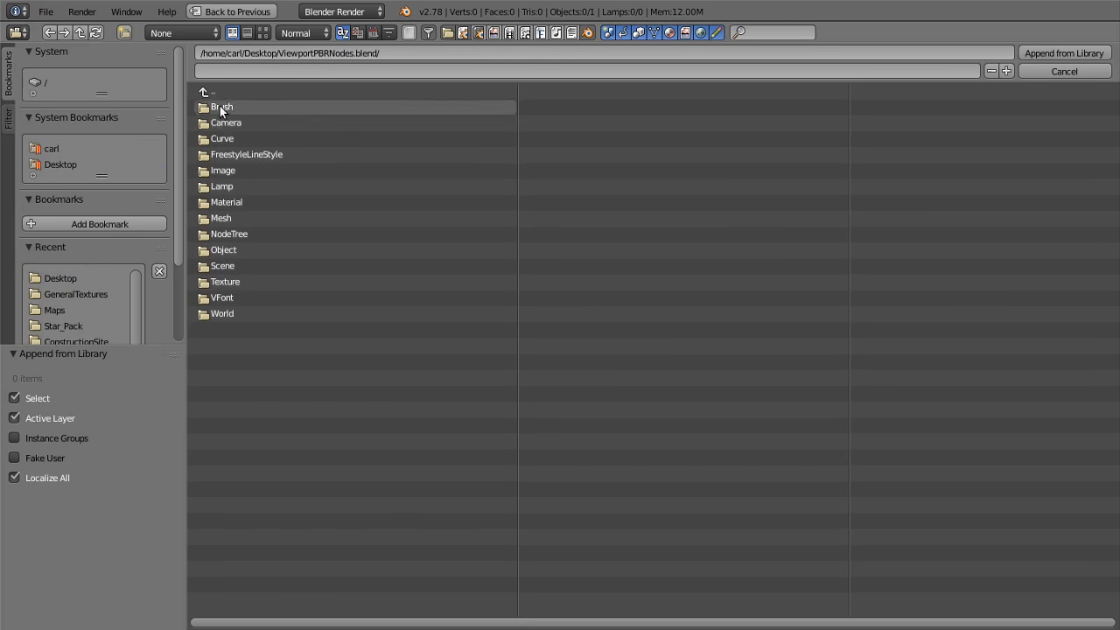
left_click(230, 249)
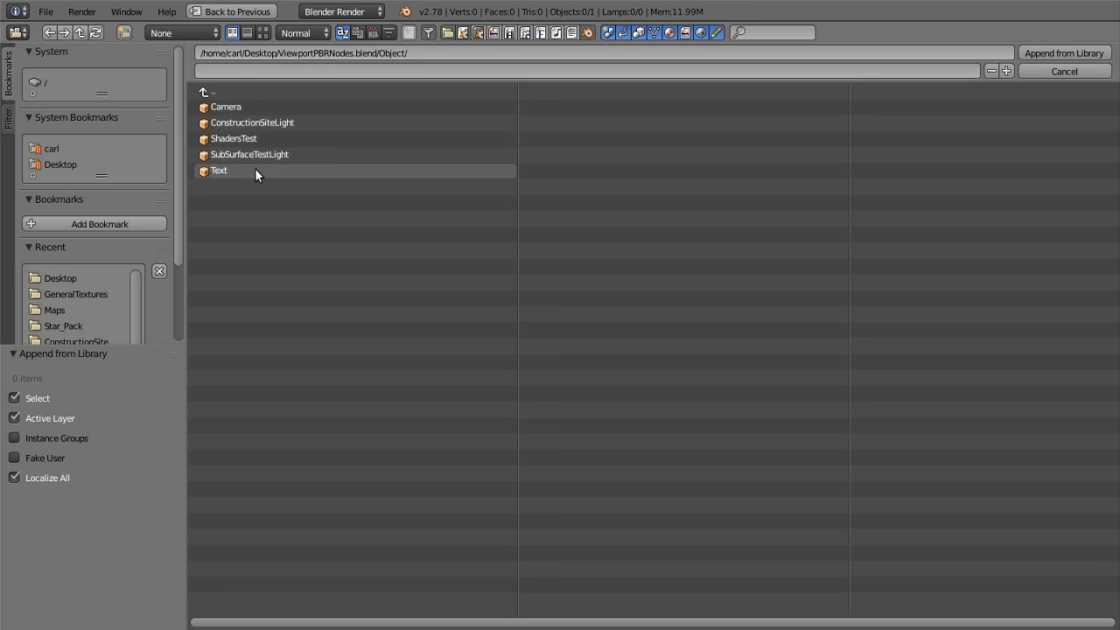
left_click(276, 123)
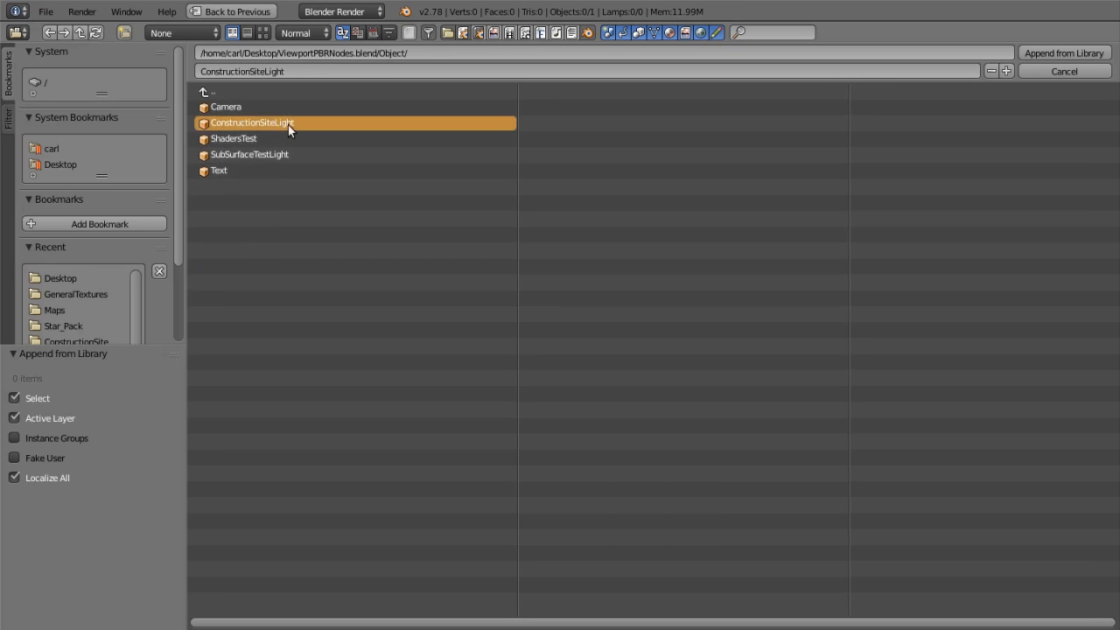
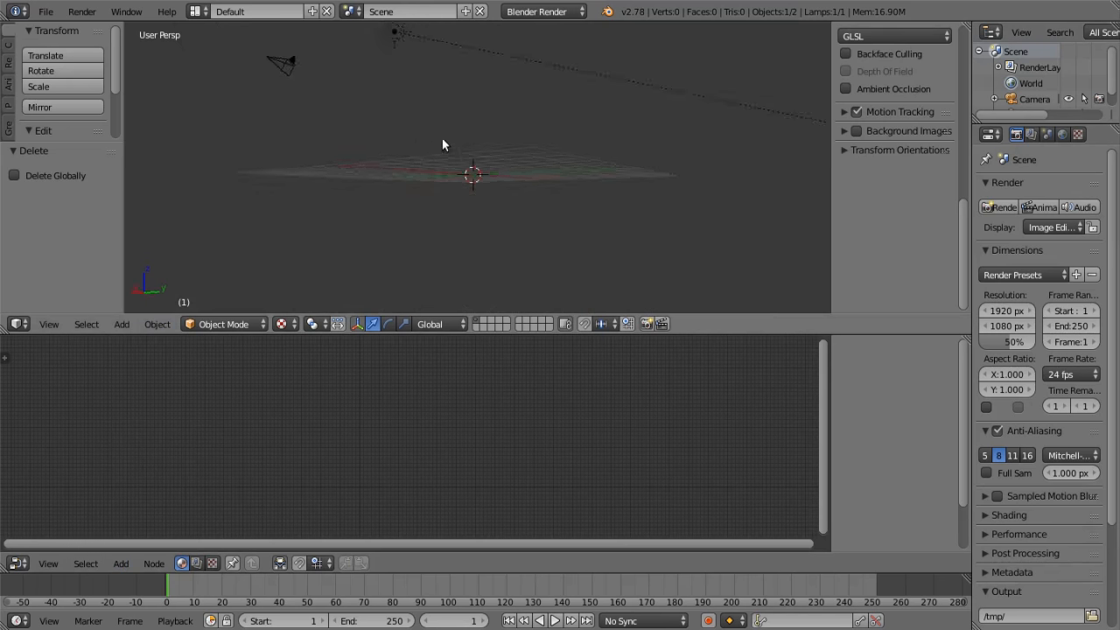
Add a monkey mesh at the origin and rotate it about -42° around the global X axis
left_click(171, 324)
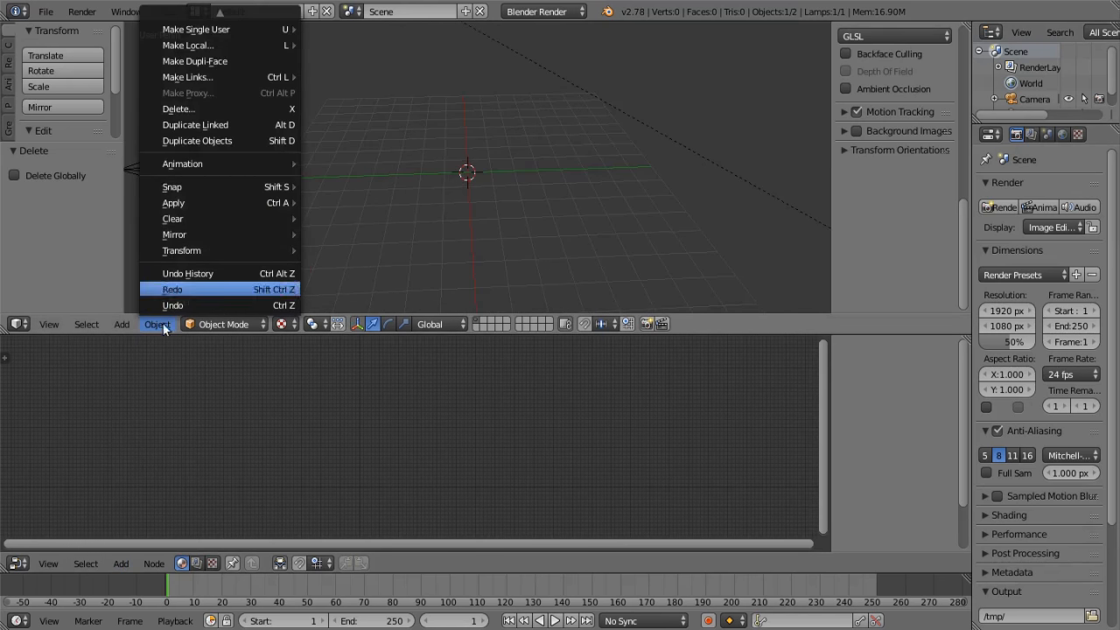
mouse_move(121, 326)
mouse_move(148, 305)
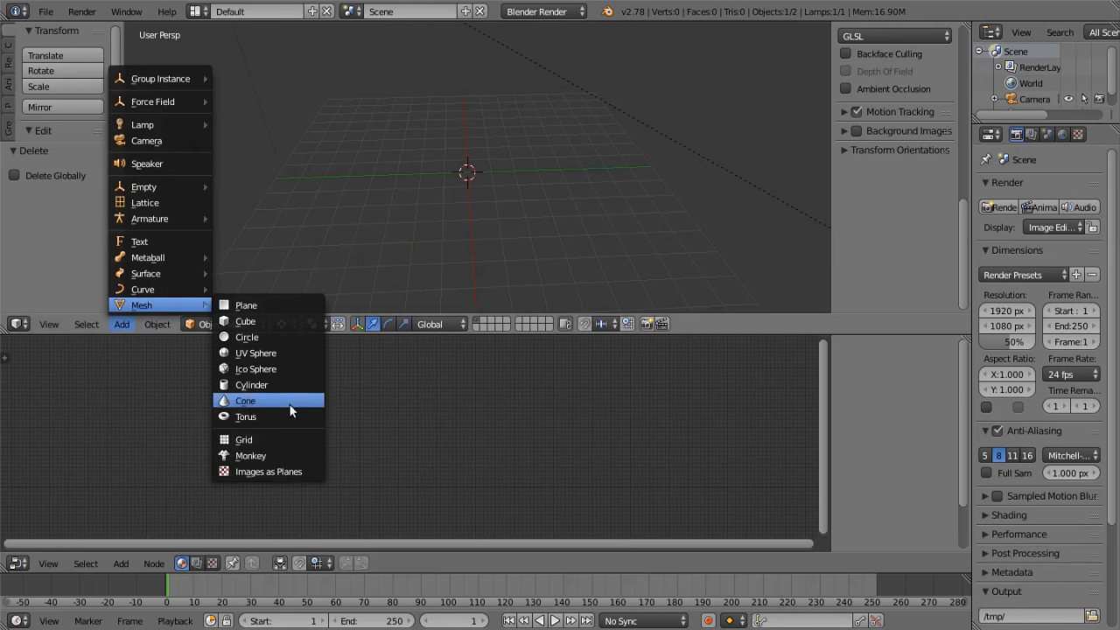
left_click(293, 453)
scroll(468, 261, "up", 4)
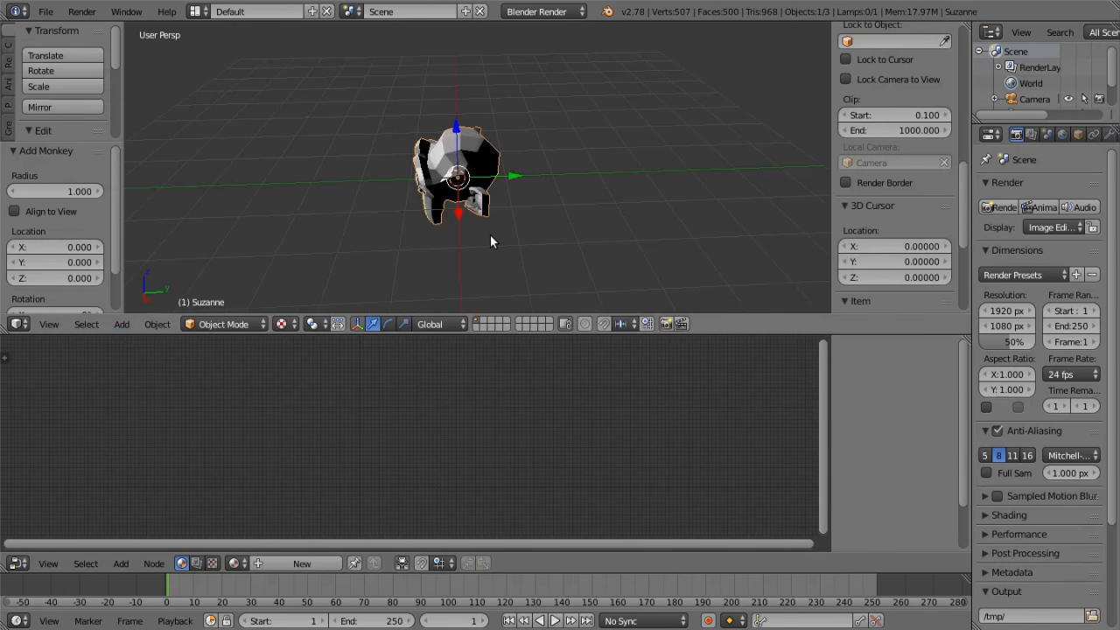
key("r")
key("x")
left_click(548, 208)
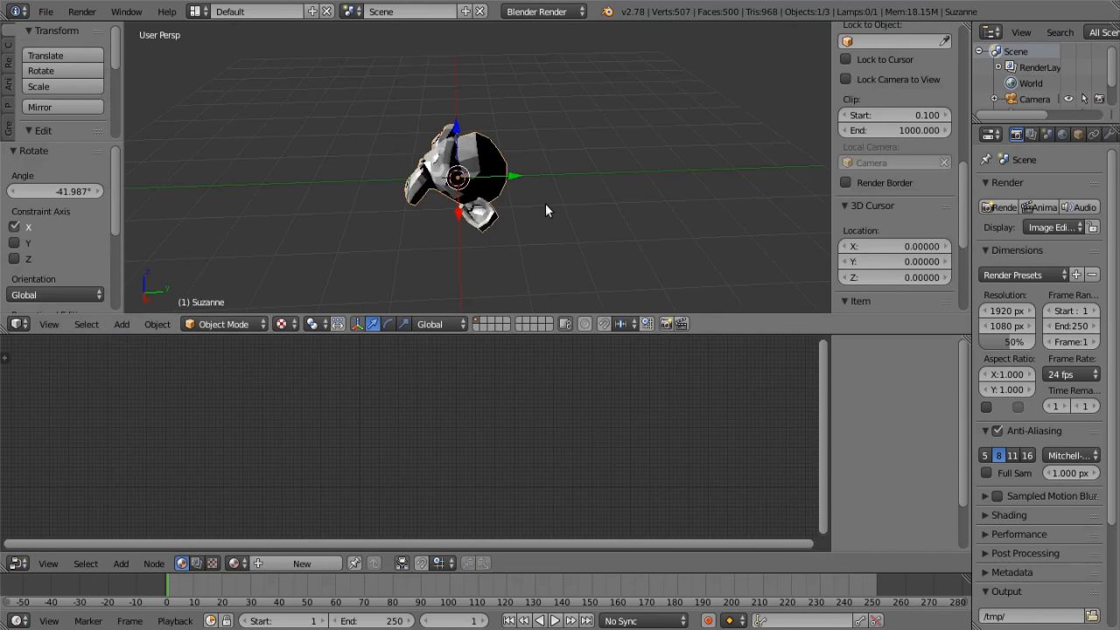
scroll(548, 208, "up", 2)
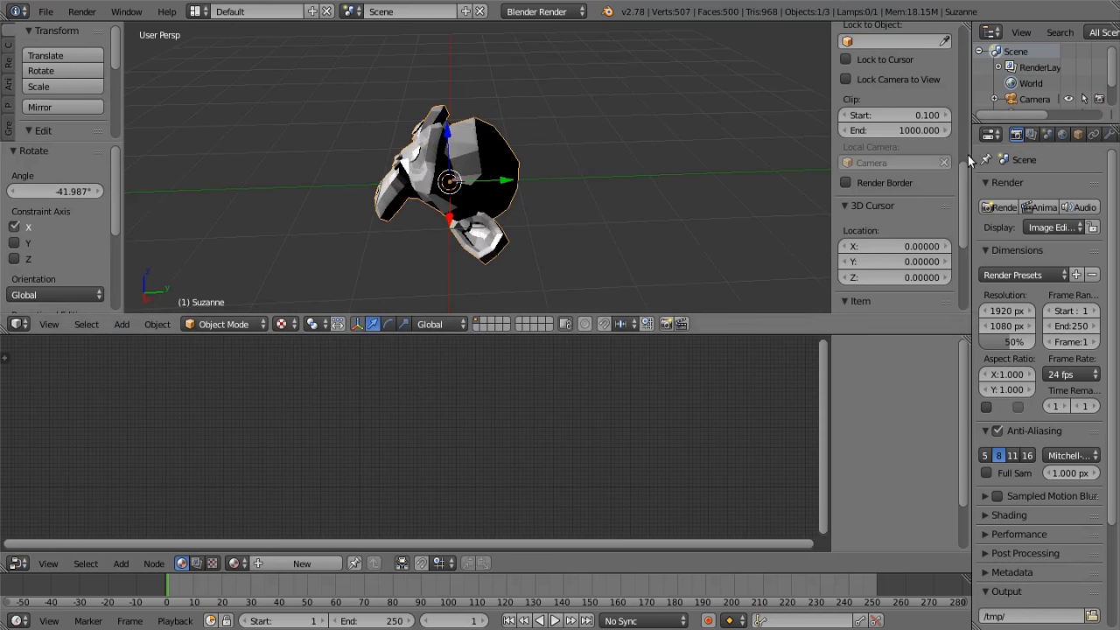
Add a Subdivision Surface modifier to the monkey with its View subdivisions set to 2
left_click_drag(971, 154, 873, 154)
left_click(1007, 134)
left_click(976, 185)
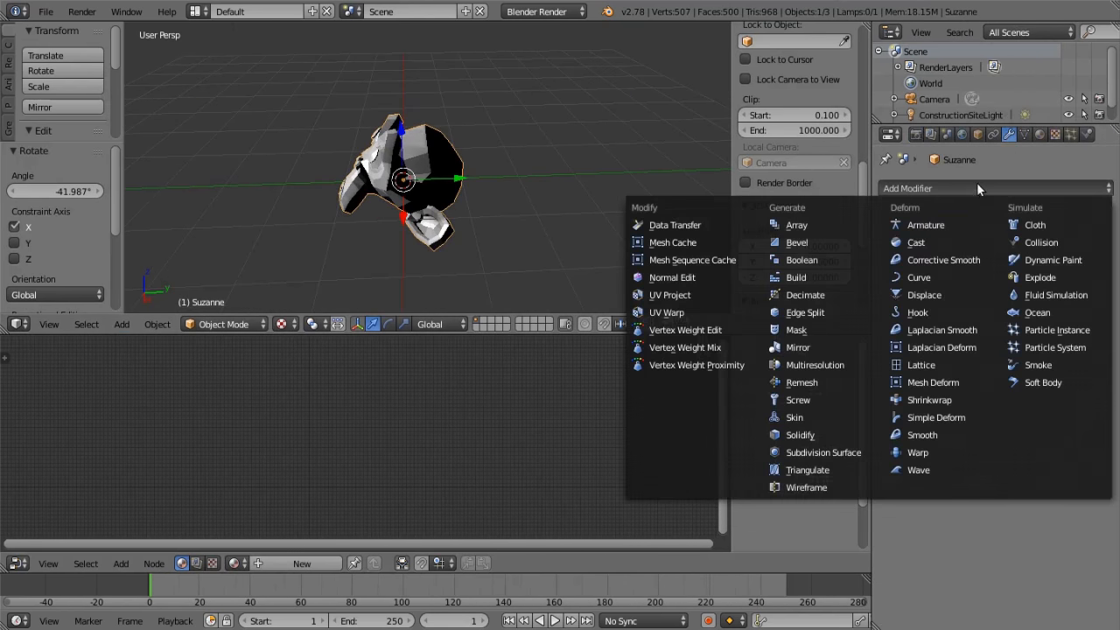
left_click(839, 452)
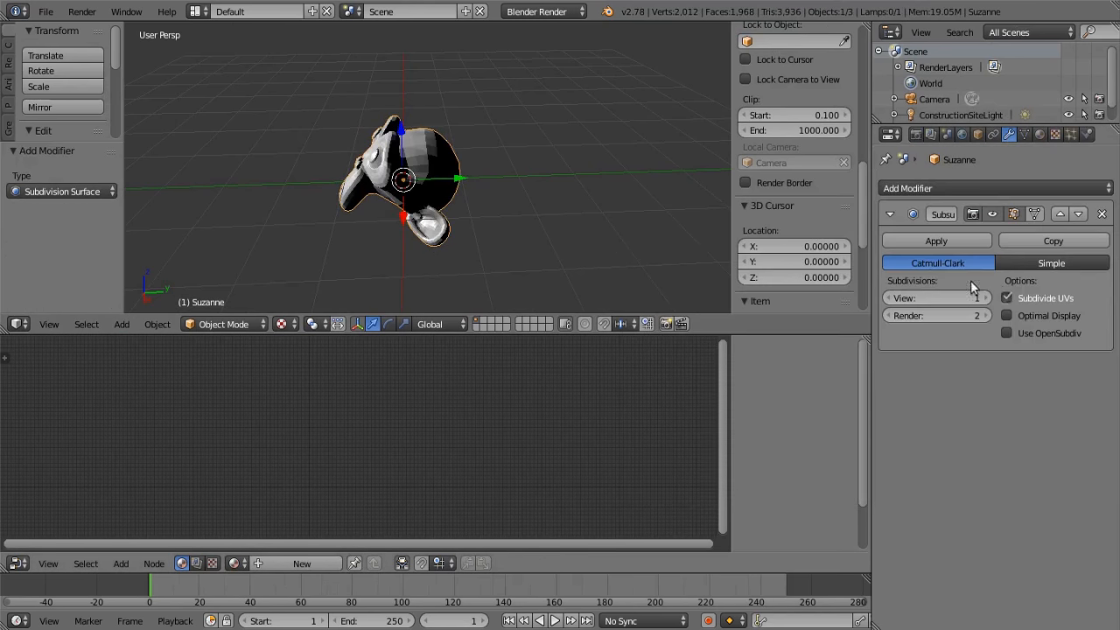
left_click(985, 297)
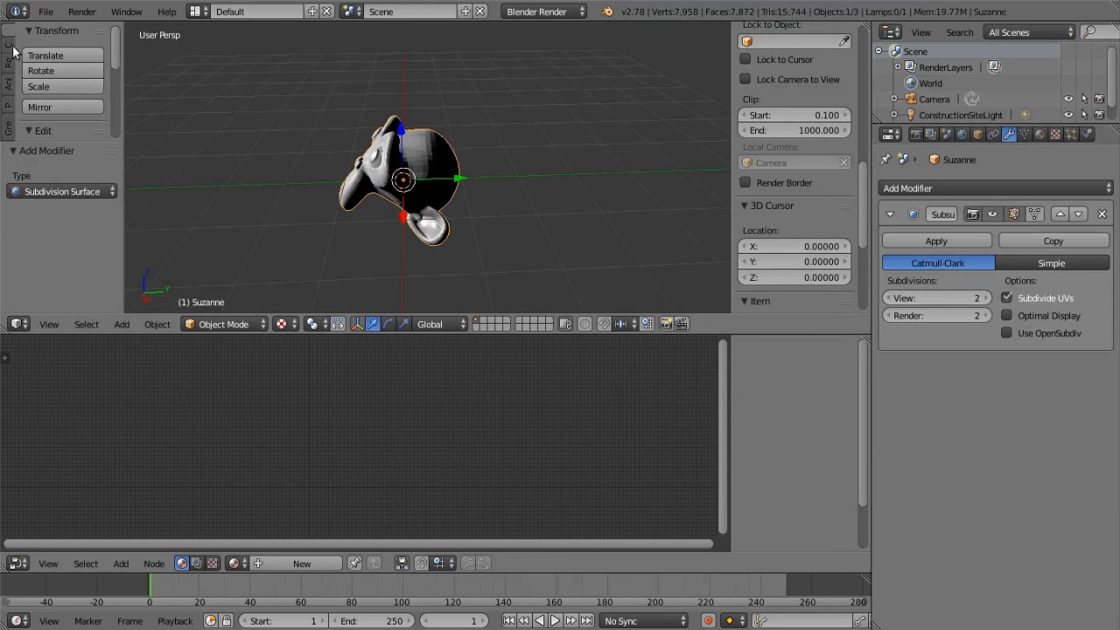
Apply smooth shading to the monkey mesh
scroll(56, 83, "down", 5)
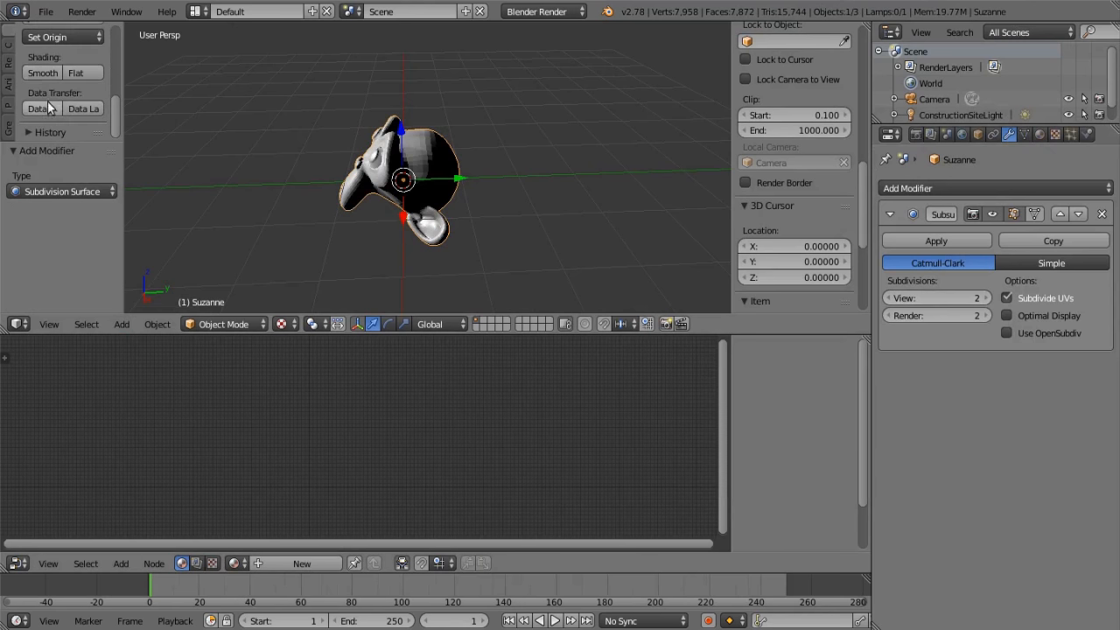
left_click(44, 74)
scroll(517, 192, "up", 3)
mouse_move(517, 194)
middle_mouse_down()
mouse_move(510, 218)
mouse_move(585, 223)
mouse_move(512, 208)
middle_mouse_up()
Give the monkey a new Shadeless material named Comp
left_click(1041, 136)
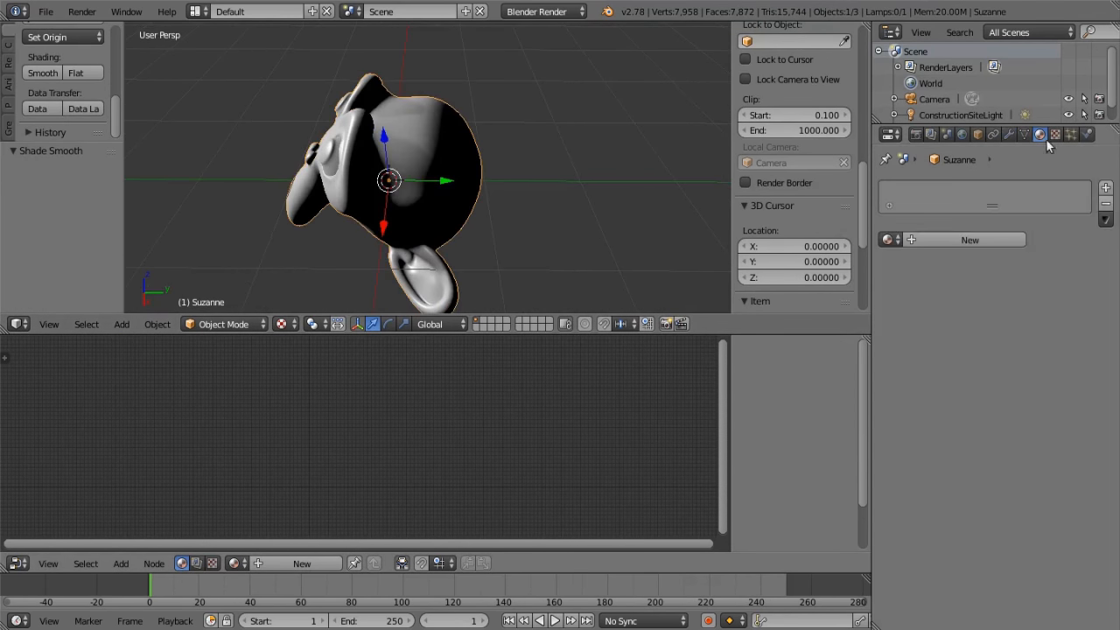
left_click(989, 245)
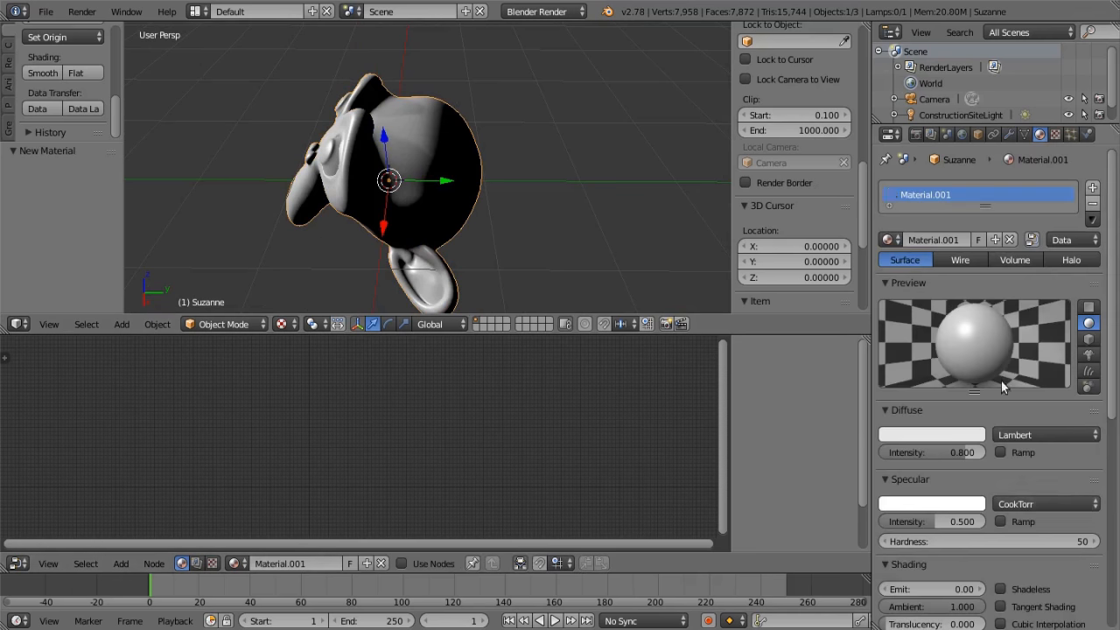
left_click(1001, 589)
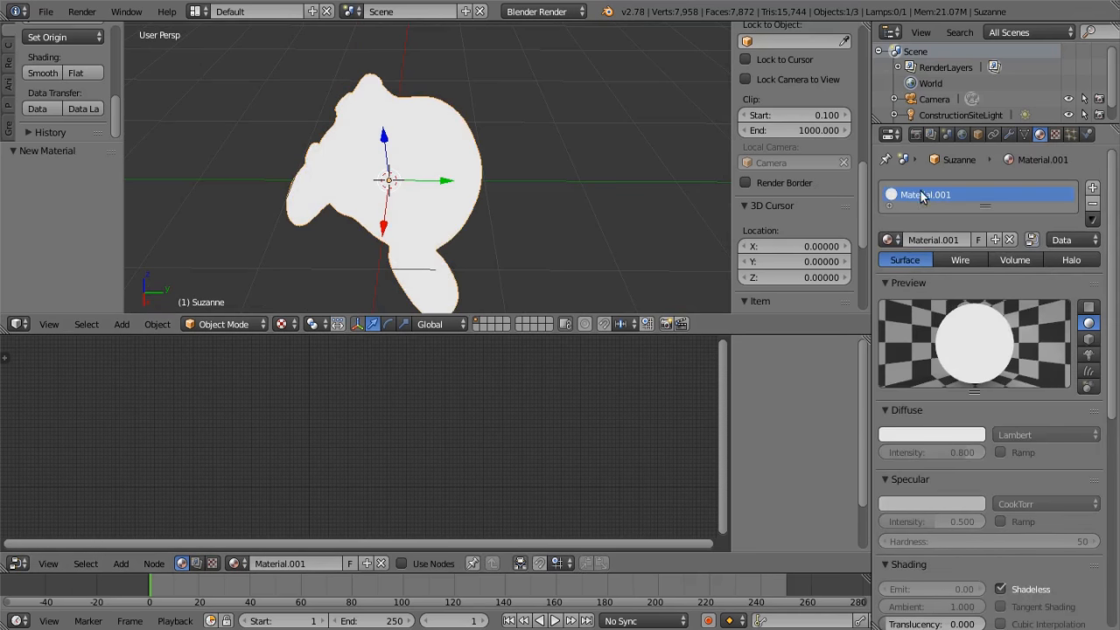
left_click(945, 241)
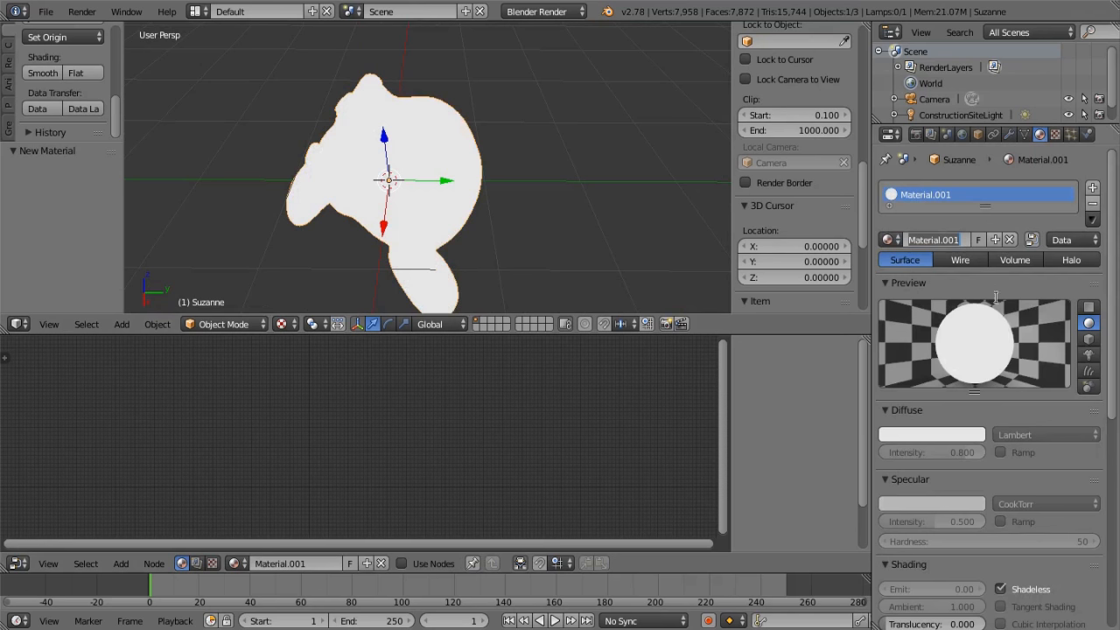
type("Comp")
key("Return")
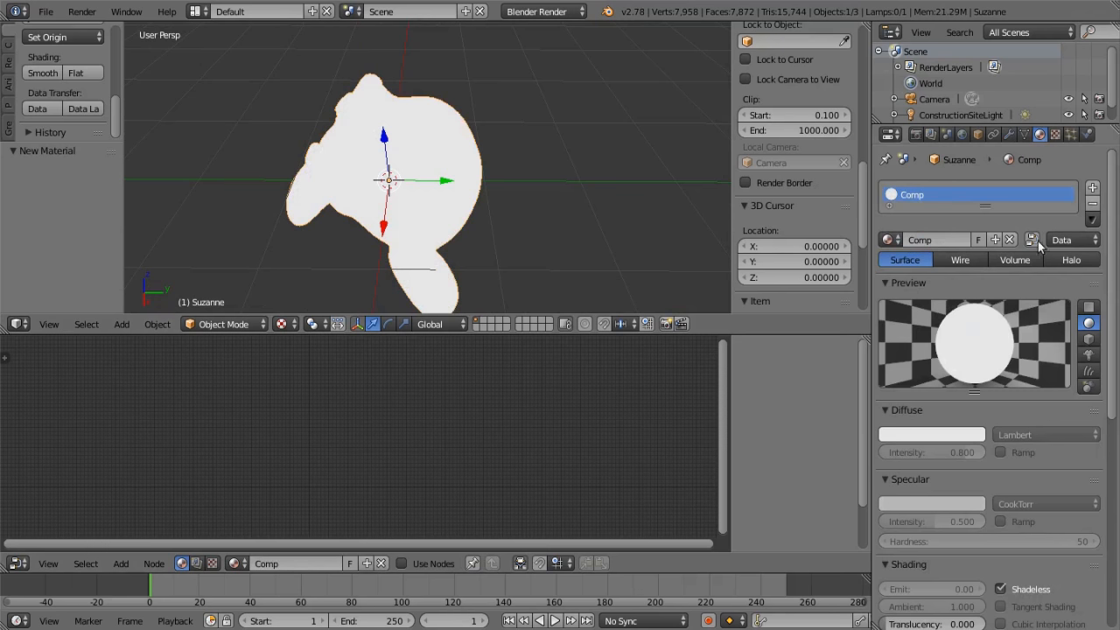
Enable nodes on the Comp material and delete its default Material node, keeping only the Output node
left_click(1033, 240)
middle_click_drag(472, 431, 346, 424)
scroll(277, 473, "up", 4)
middle_click_drag(245, 446, 462, 453)
scroll(406, 445, "up", 4)
scroll(362, 453, "up", 2)
left_click_drag(249, 384, 72, 389)
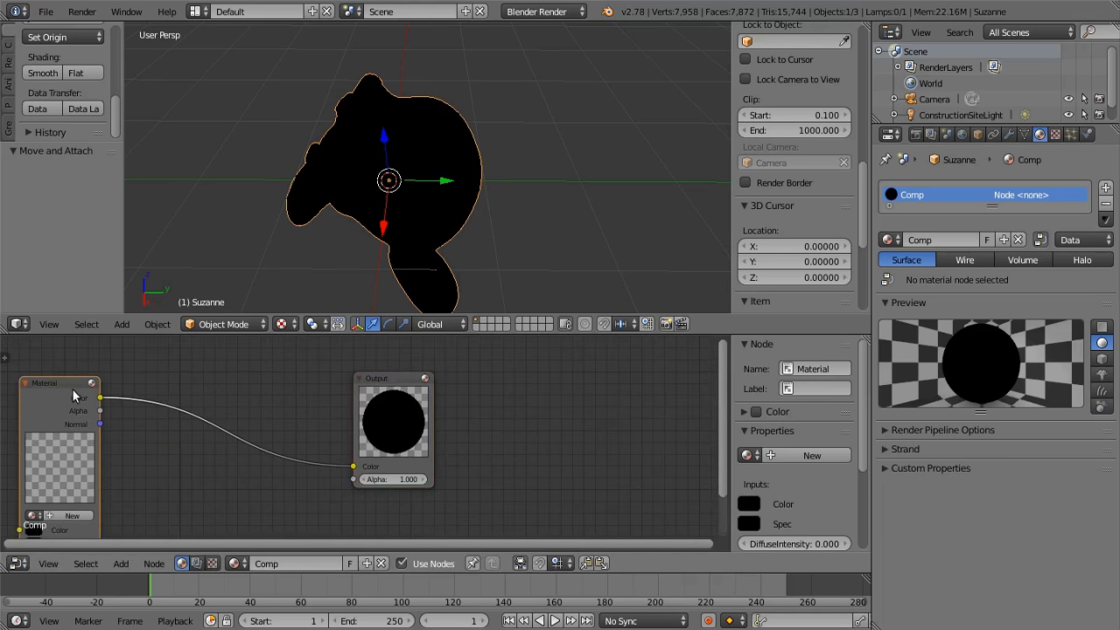
key("x")
scroll(97, 416, "down", 4)
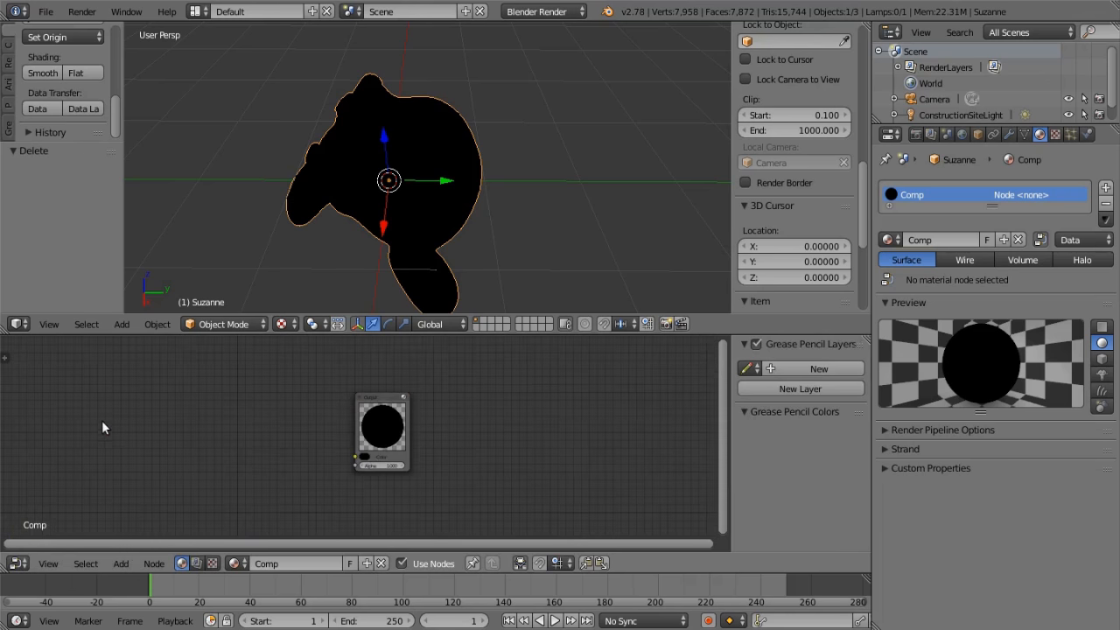
Add the Diffuse Lighting group node to the Comp material, placing it before the Output node
middle_click_drag(126, 415, 273, 396)
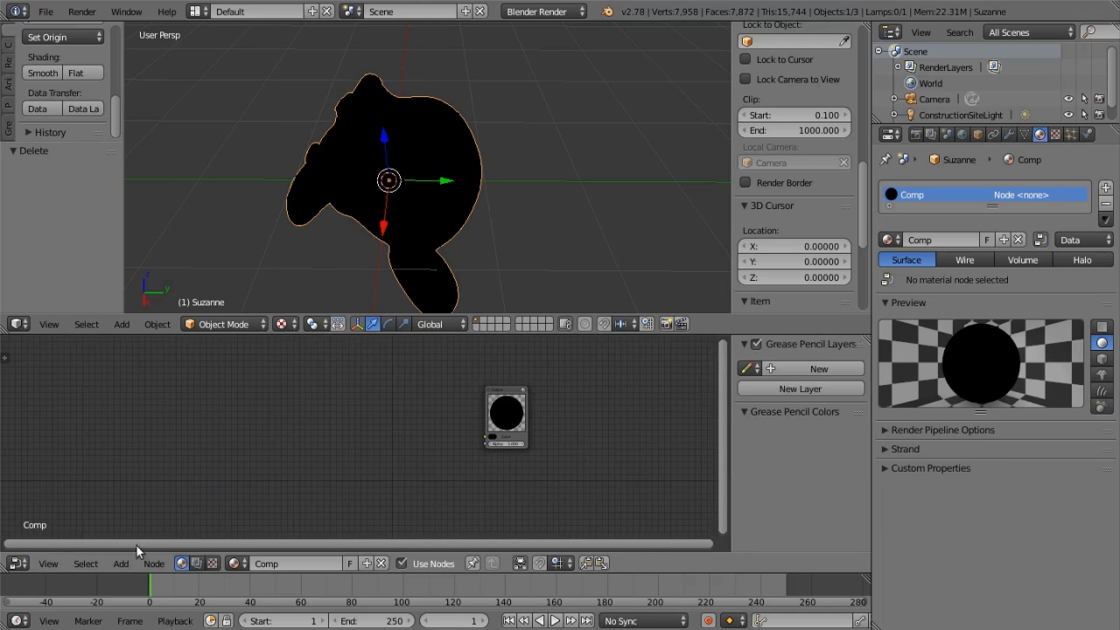
left_click(125, 567)
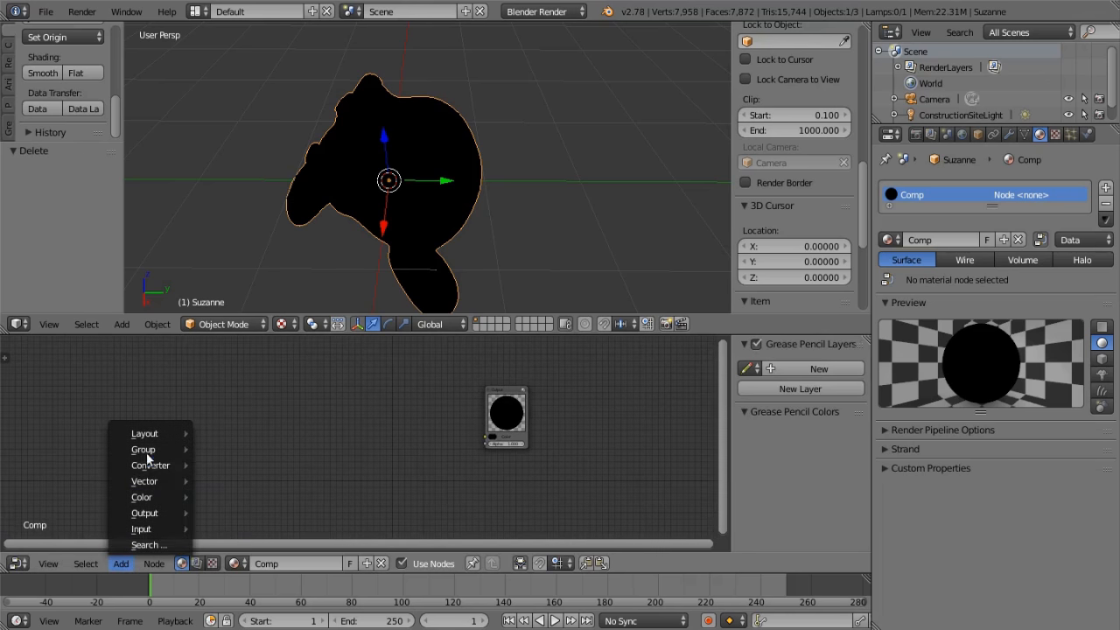
mouse_move(149, 453)
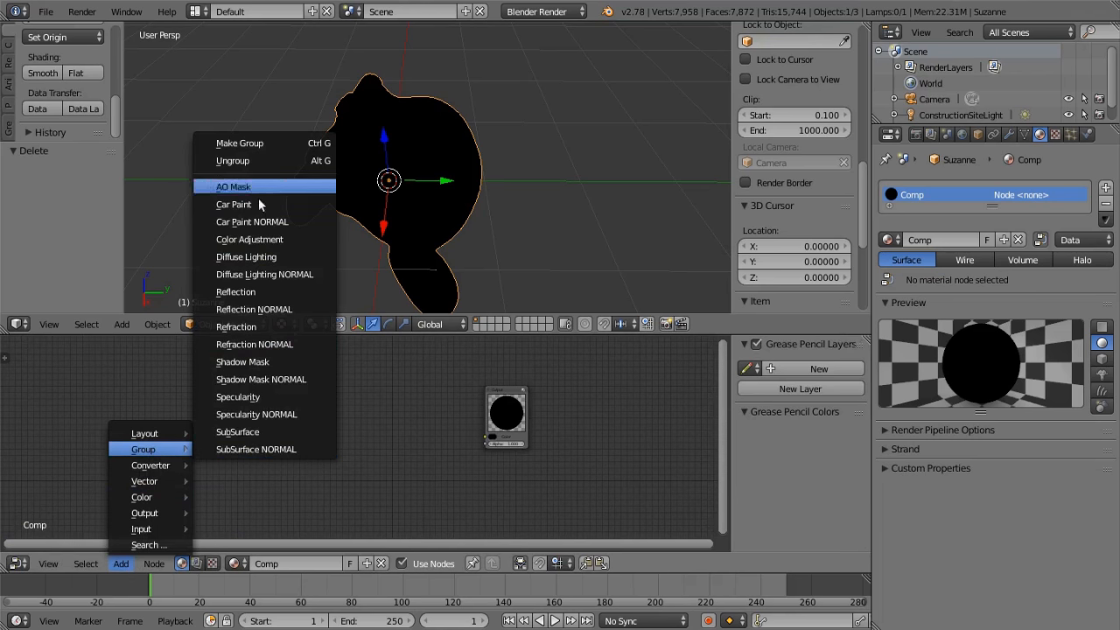
left_click(263, 256)
left_click(290, 405)
scroll(341, 451, "up", 4)
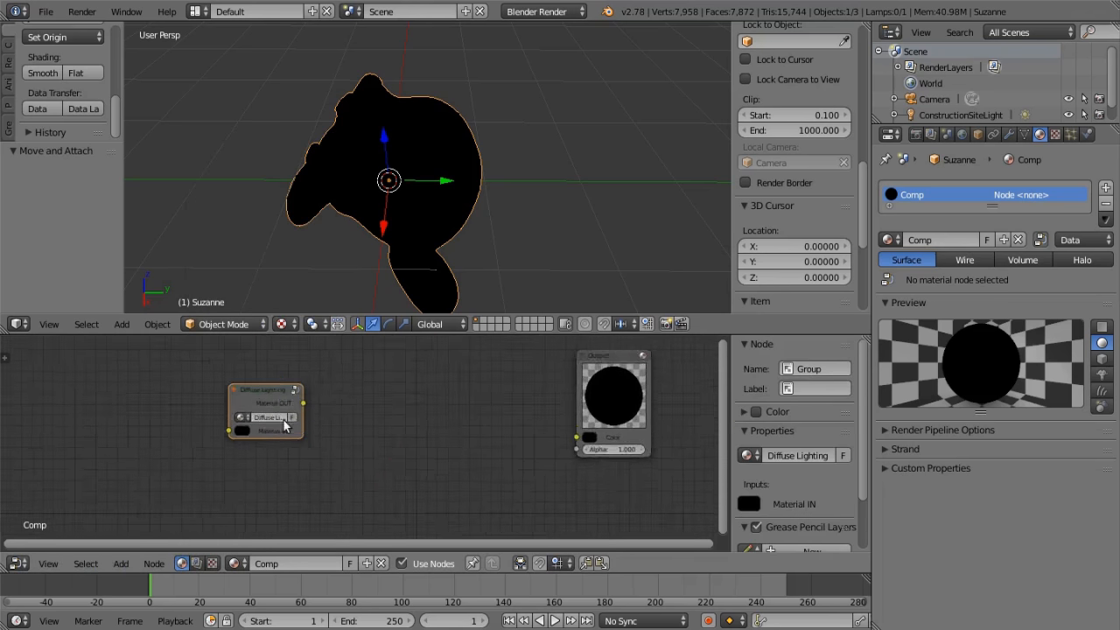
left_click_drag(275, 411, 403, 411)
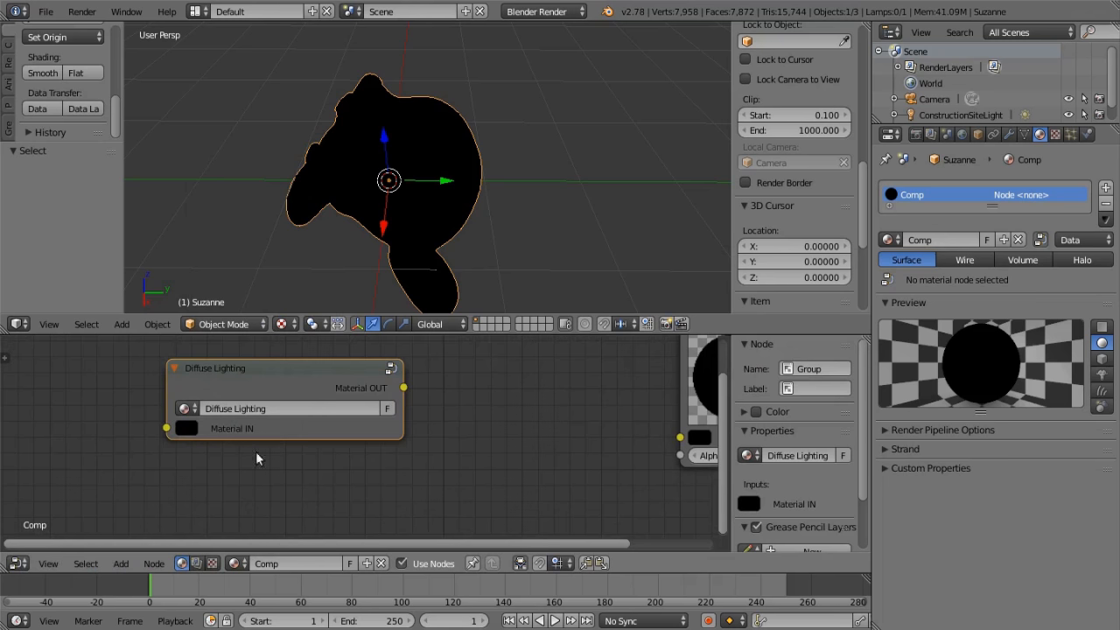
Duplicate the Diffuse Lighting group node, examine the copy's user count, and delete the copy
scroll(350, 411, "down", 1)
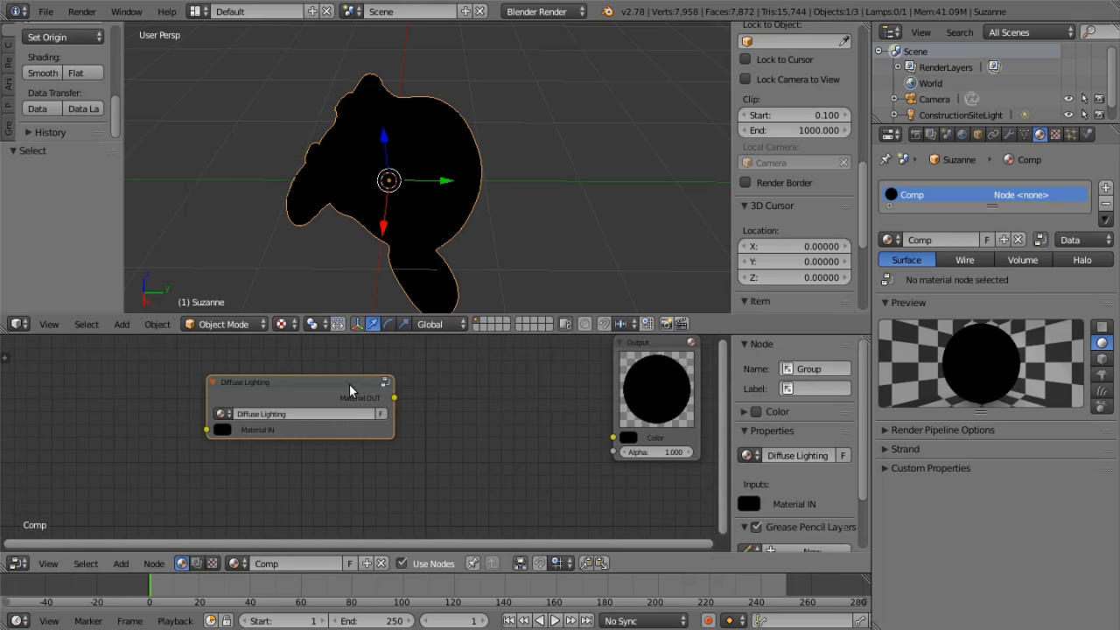
key("shift+d")
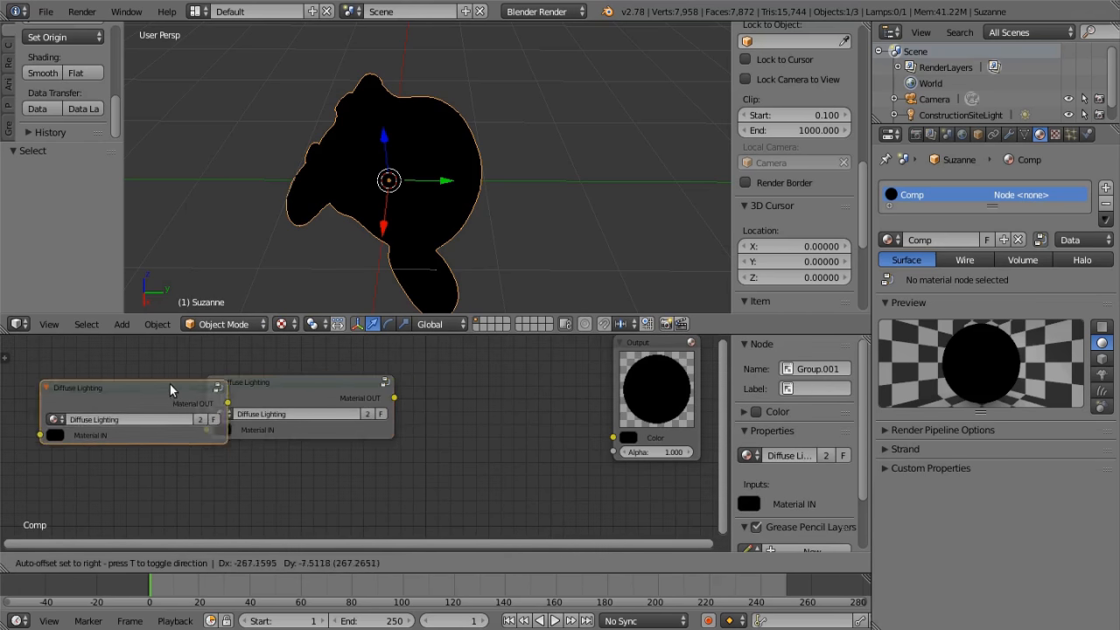
left_click(149, 382)
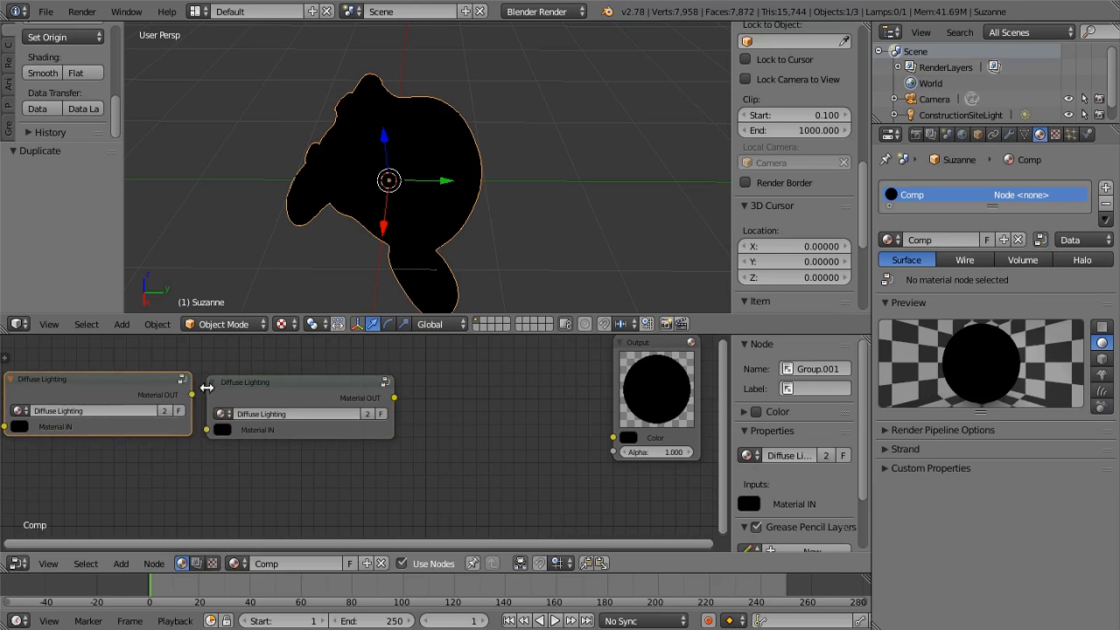
middle_click_drag(188, 471, 327, 470)
scroll(327, 470, "up", 4)
scroll(328, 470, "up", 2)
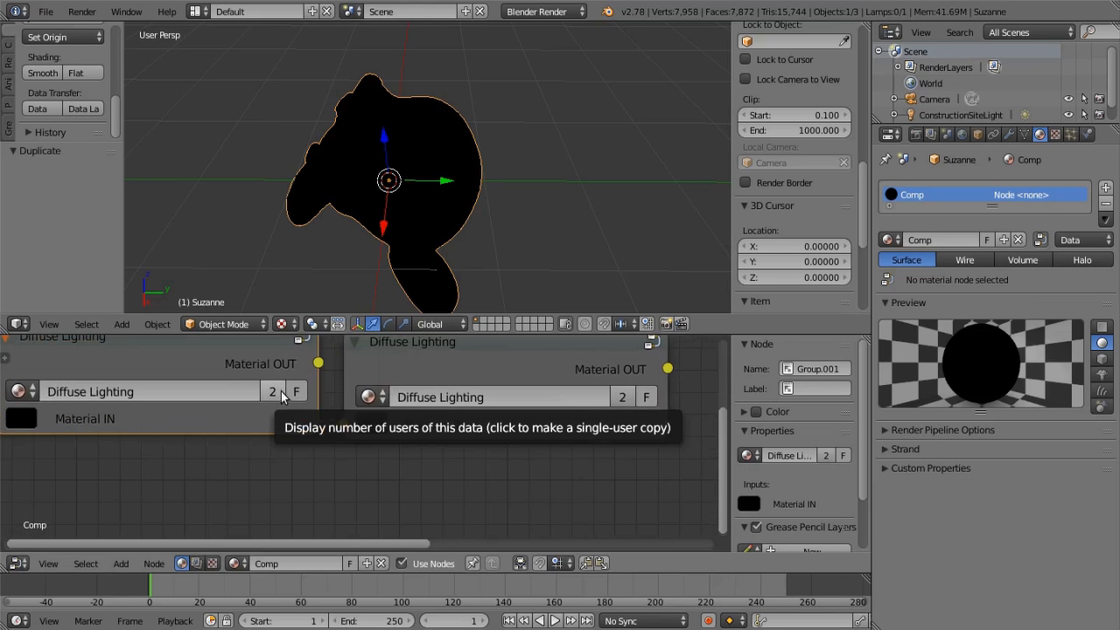
middle_click_drag(344, 443, 376, 485)
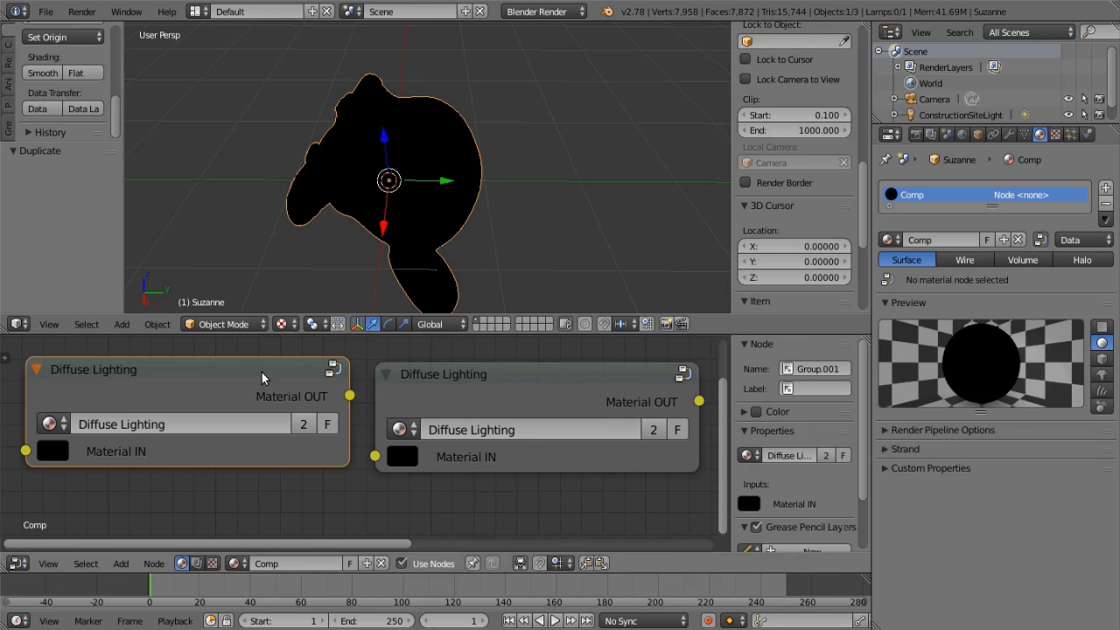
key("x")
scroll(253, 403, "down", 2)
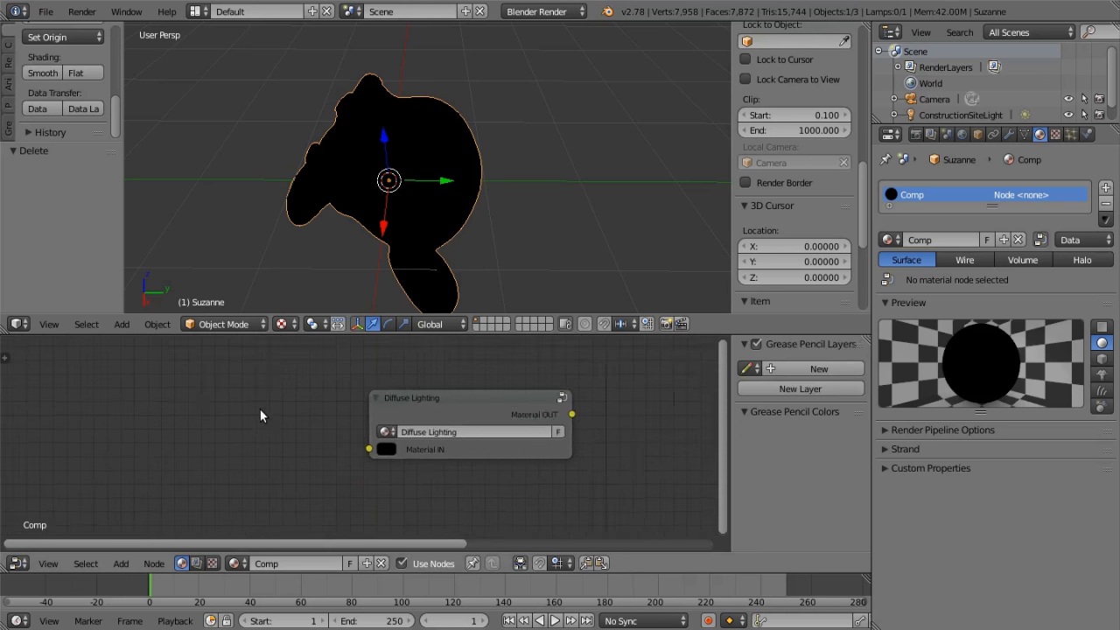
Add an RGB input node and place it ahead of the Diffuse Lighting node
middle_click_drag(259, 409, 331, 395)
scroll(331, 398, "down", 4)
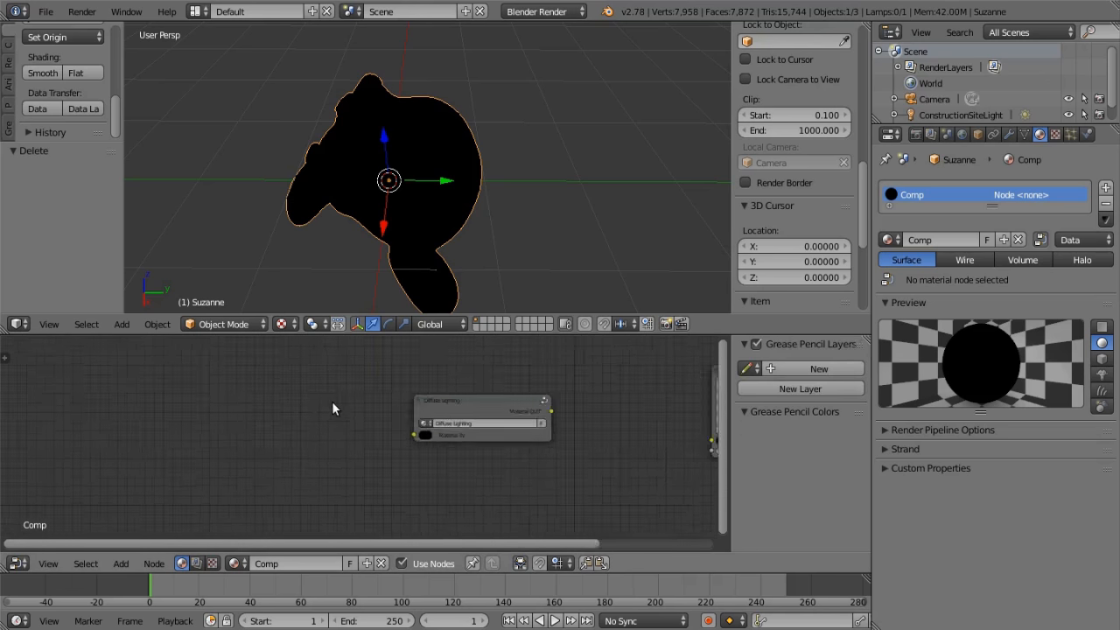
left_click(121, 564)
mouse_move(141, 500)
mouse_move(151, 529)
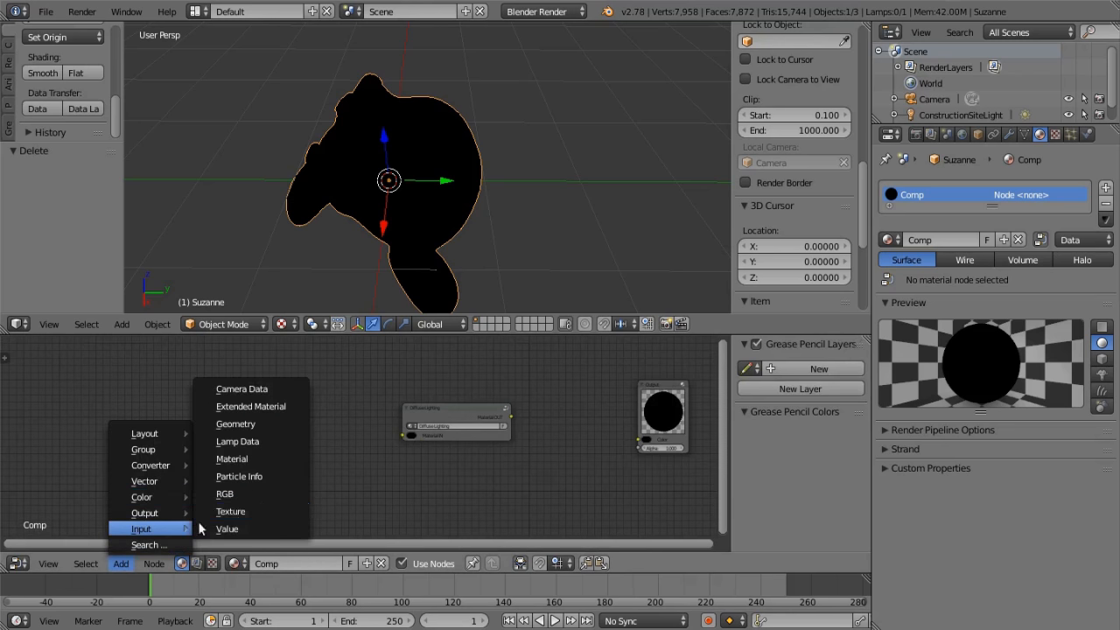
left_click(254, 495)
left_click(263, 412)
Link the RGB node's Color to Material IN of Diffuse Lighting, and its Material OUT to the Output node's Color
left_click_drag(302, 408, 400, 434)
middle_click_drag(477, 448, 371, 468)
scroll(408, 455, "up", 4)
middle_click_drag(430, 448, 362, 455)
left_click_drag(316, 429, 487, 460)
middle_click_drag(529, 262, 477, 188)
scroll(376, 175, "down", 4)
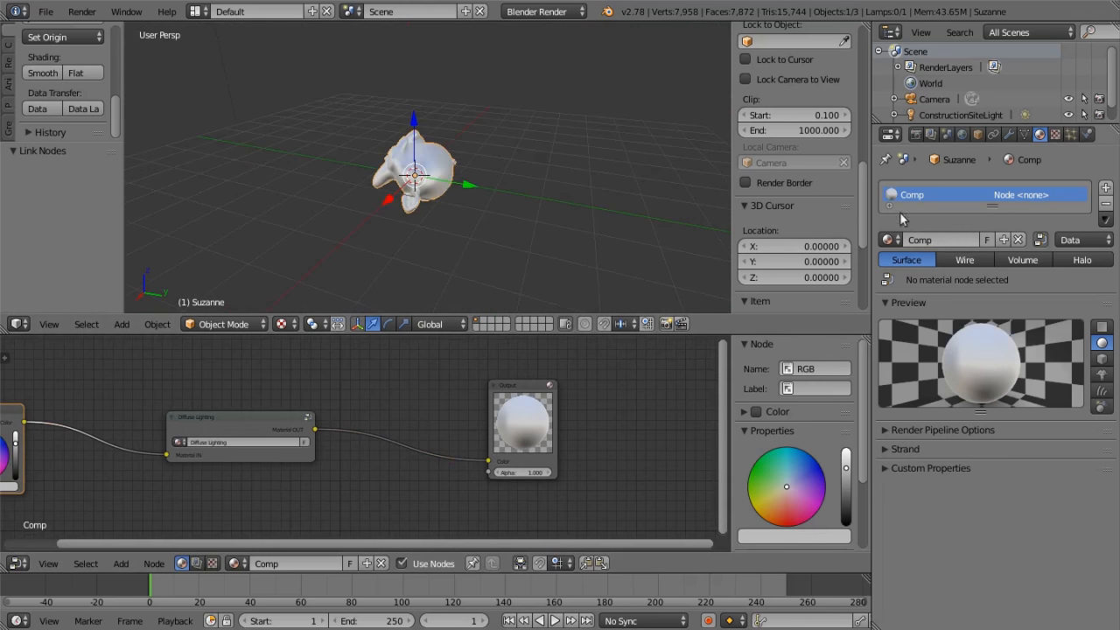
Widen the properties area and add a second material slot to the monkey with the existing Diffuse material assigned
left_click_drag(873, 153, 700, 162)
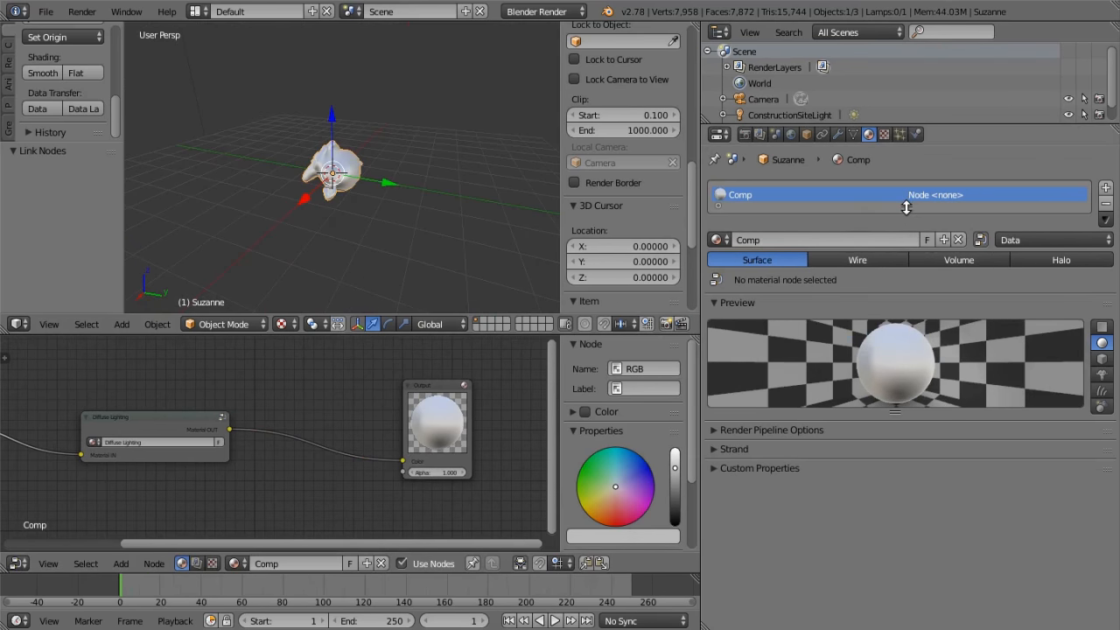
left_click_drag(907, 210, 907, 222)
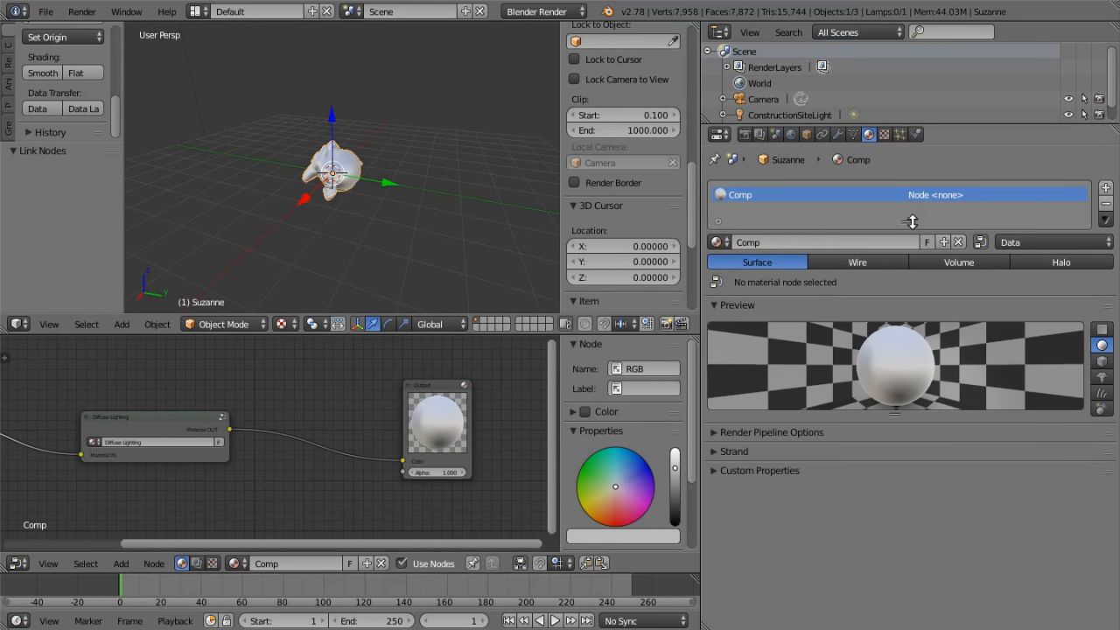
left_click(1105, 188)
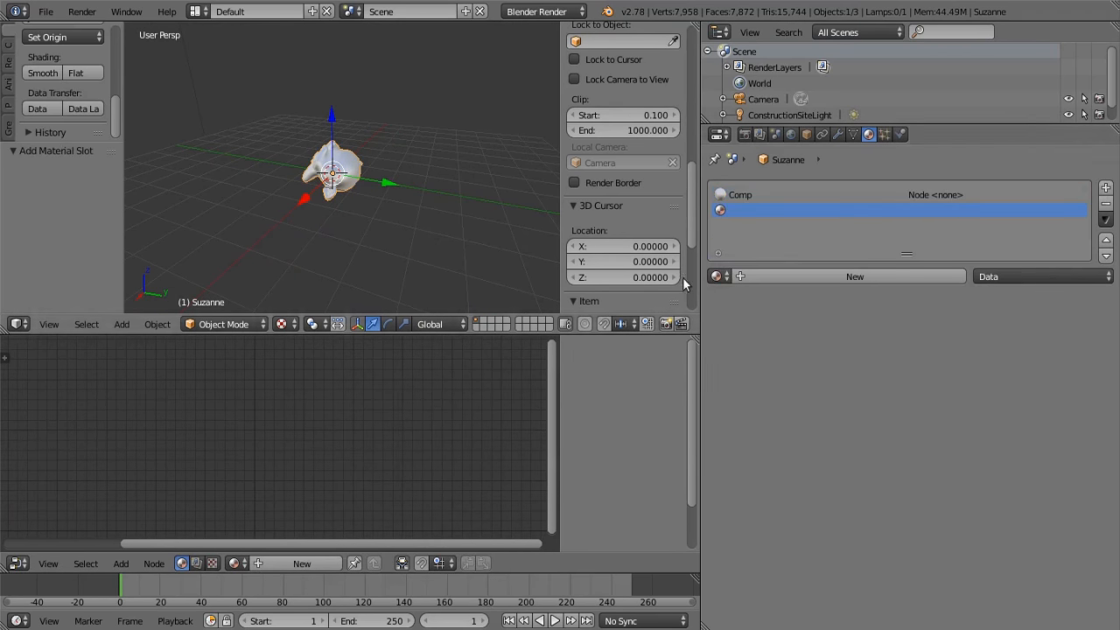
left_click(719, 277)
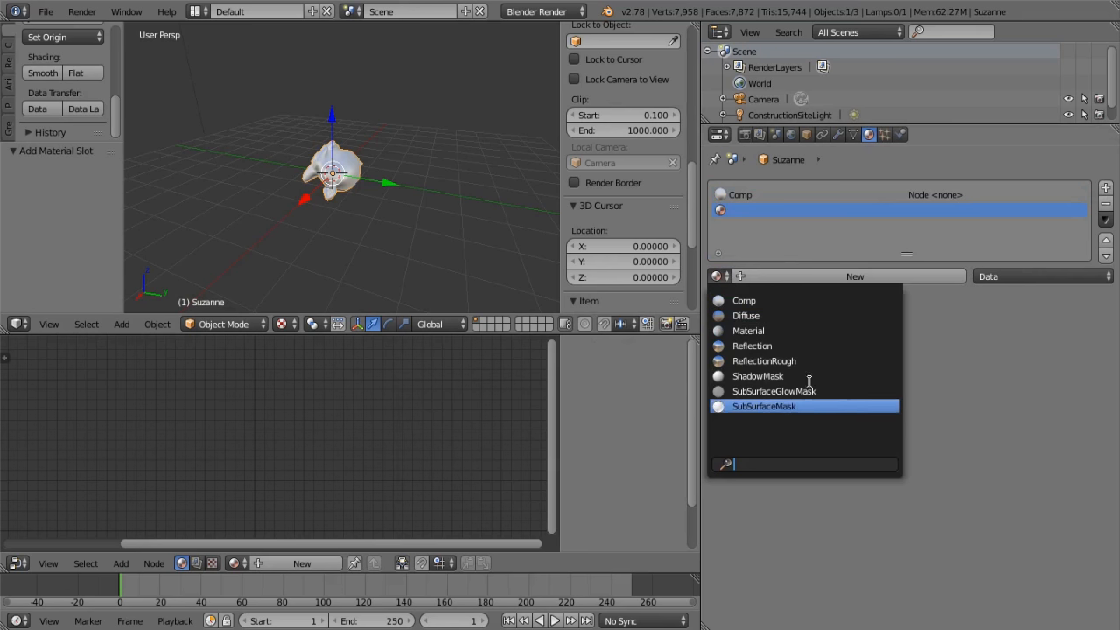
left_click(778, 316)
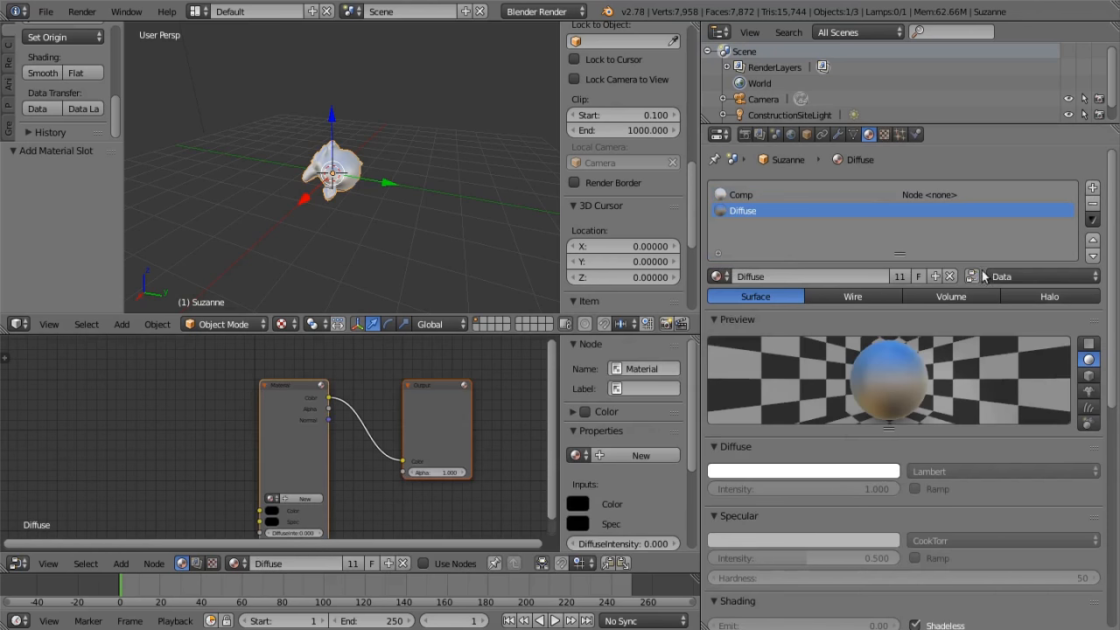
Add a third material slot to the monkey and assign the existing Reflection material to it
left_click(1104, 187)
left_click(715, 276)
left_click(761, 345)
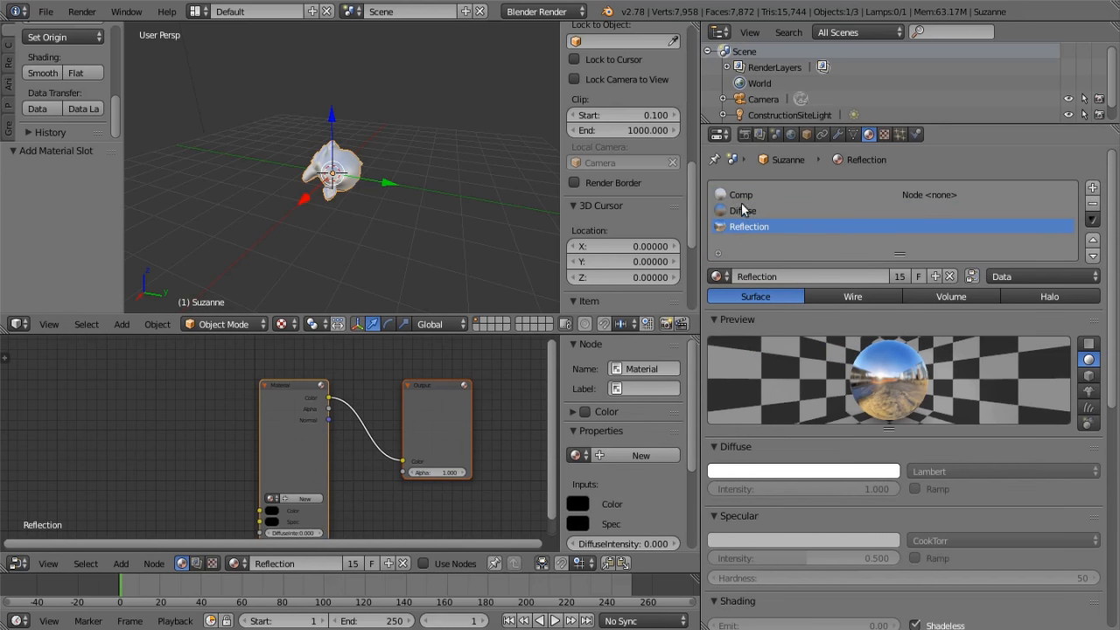
middle_click_drag(379, 218, 208, 190)
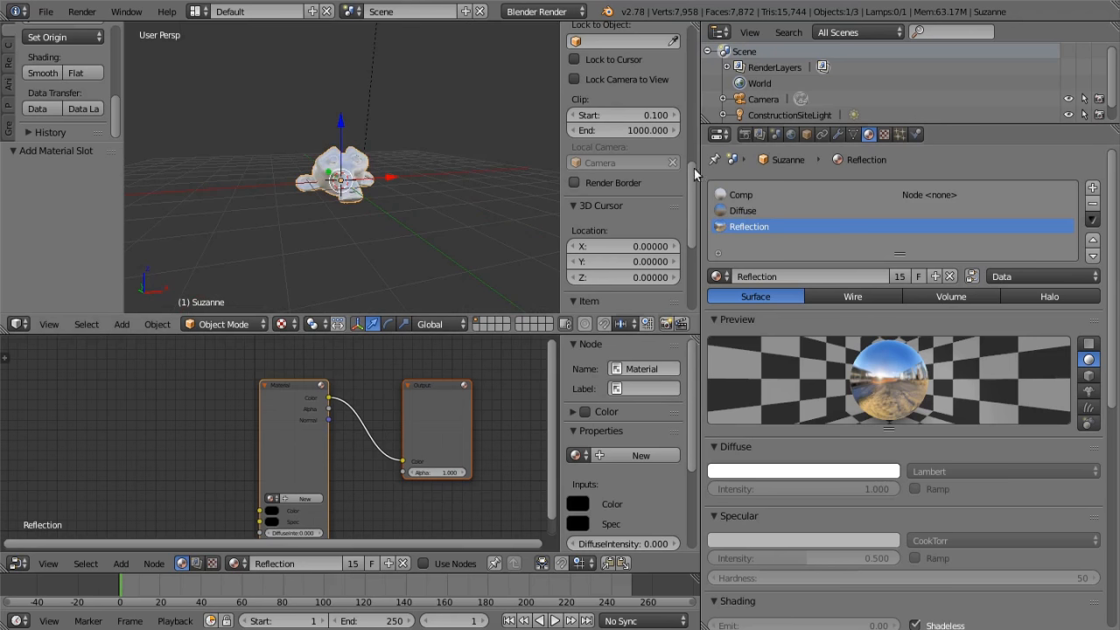
Append the World Map texture from ViewportPBRNodes.blend and assign it to the world's first texture slot
left_click(792, 136)
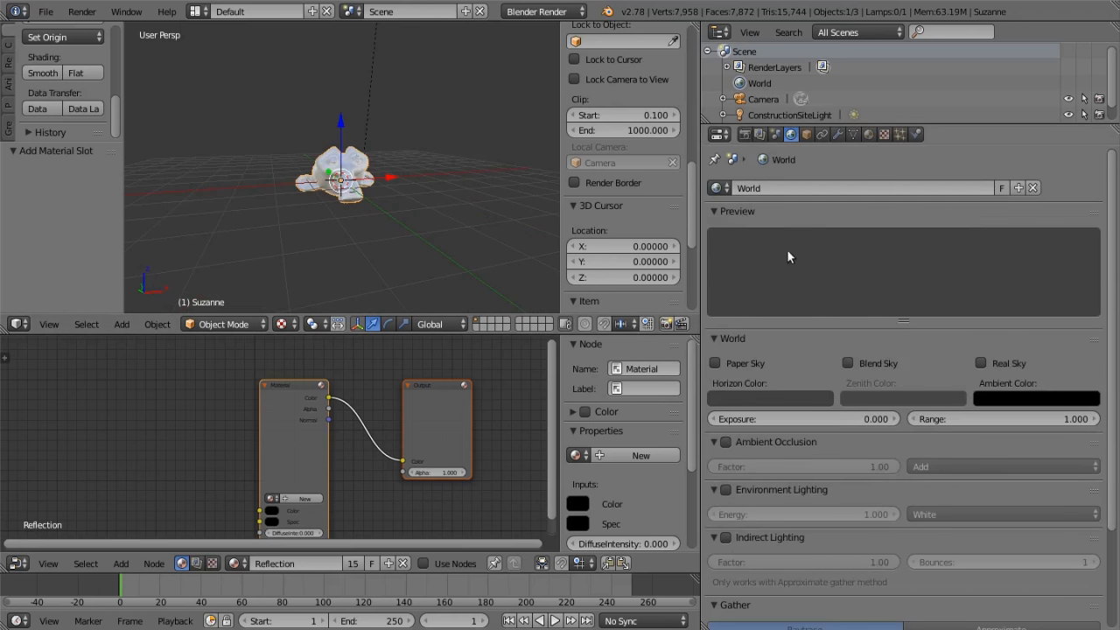
middle_click_drag(393, 215, 380, 279)
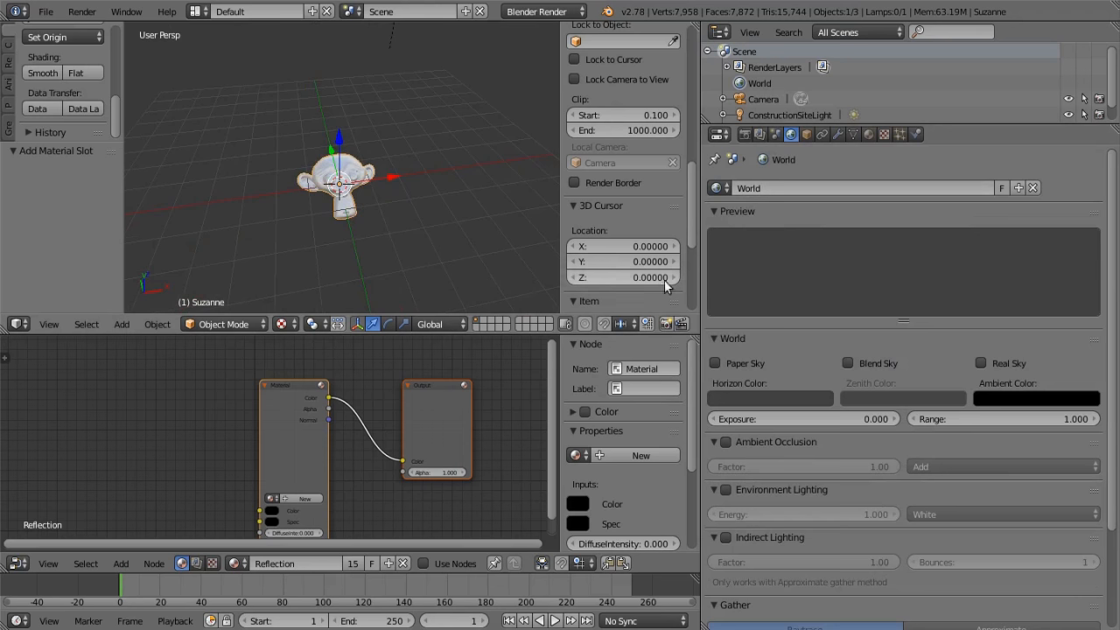
left_click(883, 134)
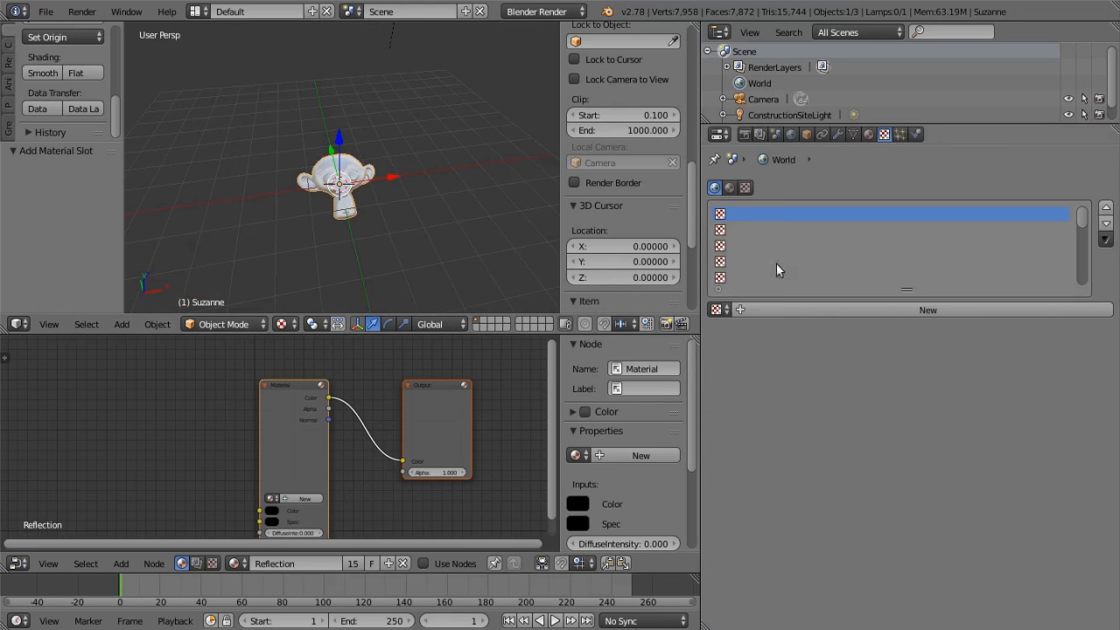
left_click(719, 309)
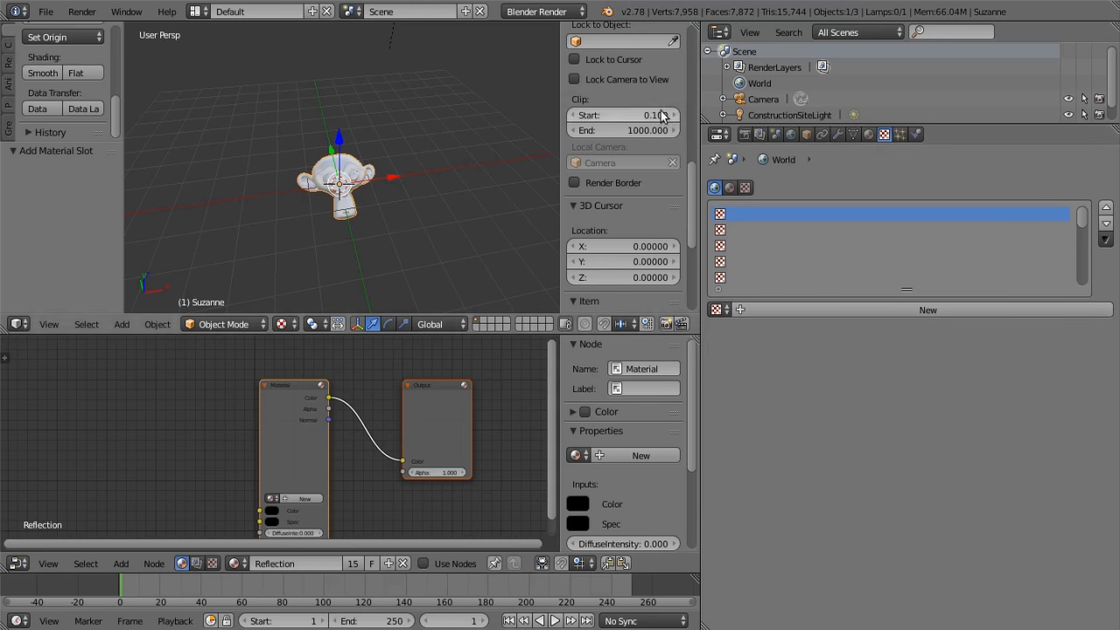
left_click(45, 11)
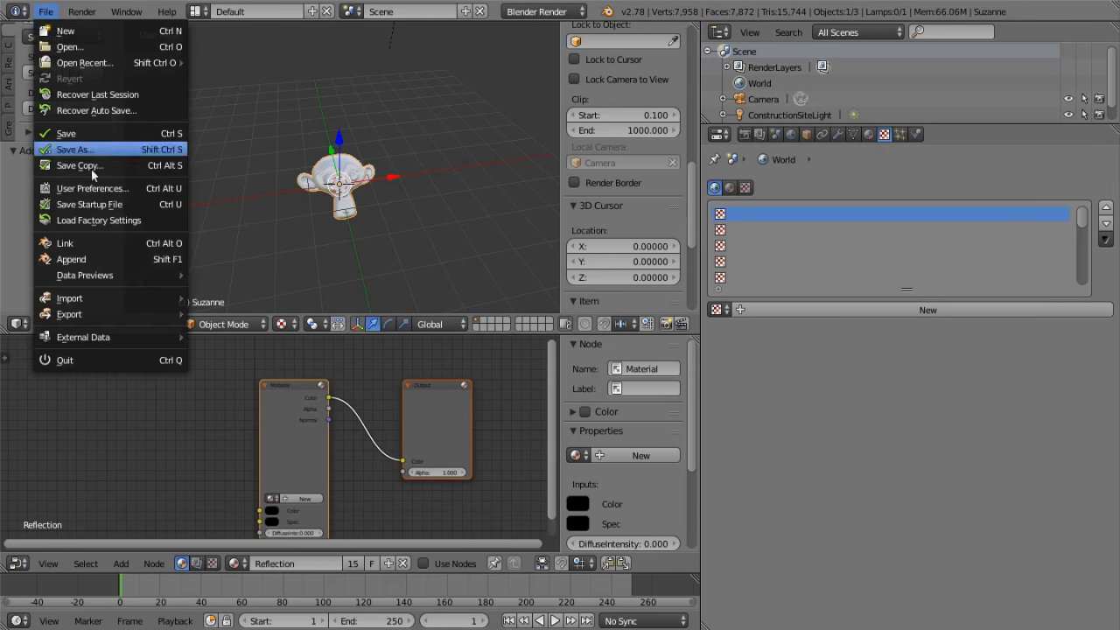
left_click(88, 257)
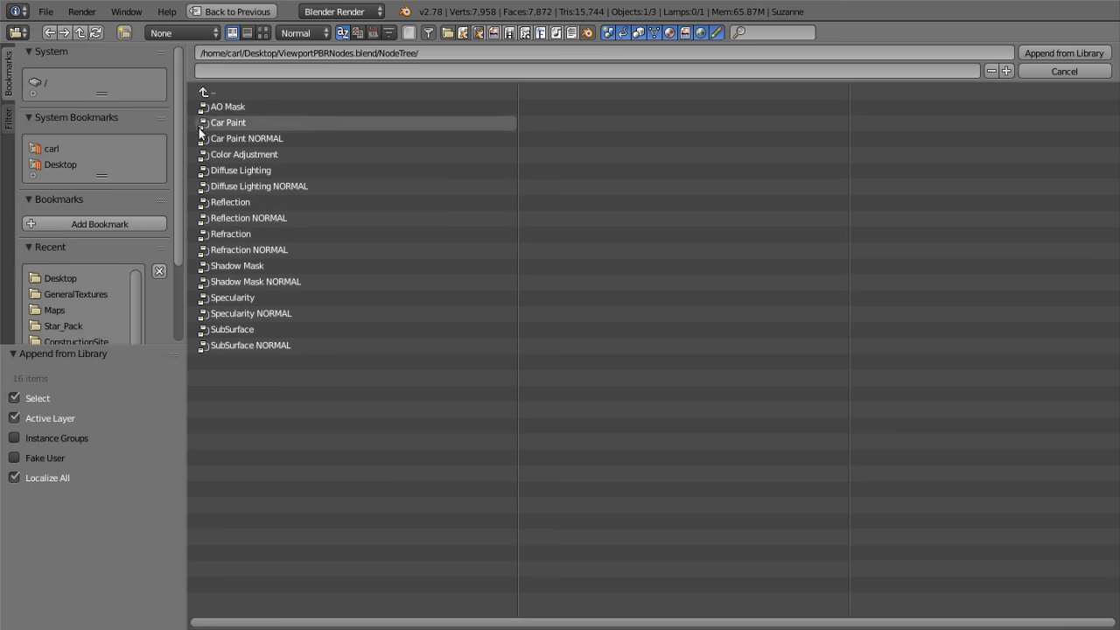
left_click(202, 91)
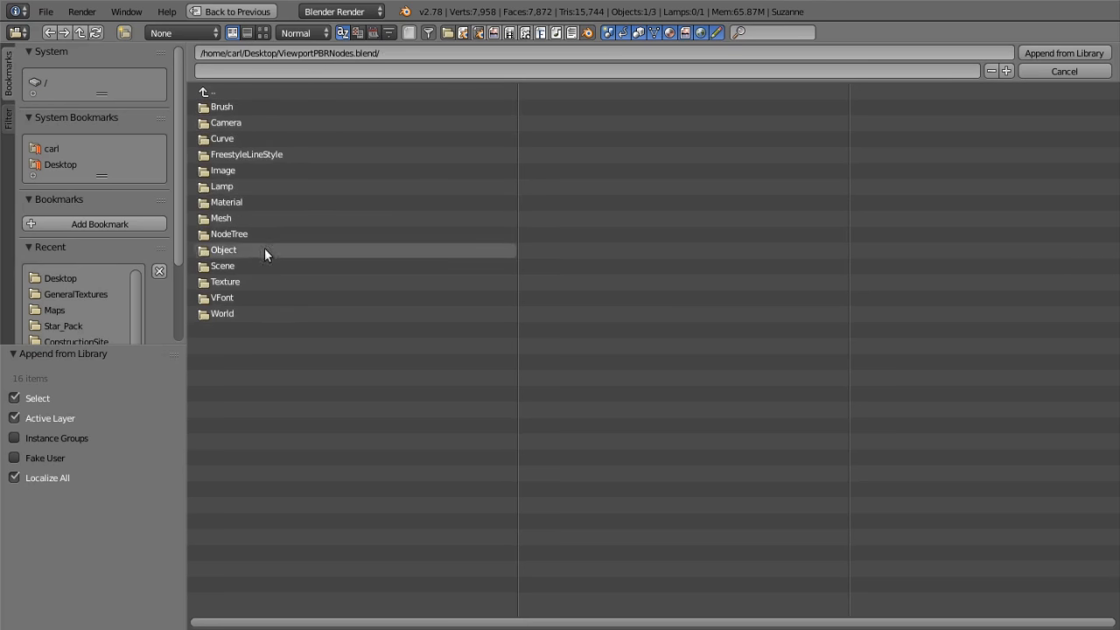
left_click(257, 280)
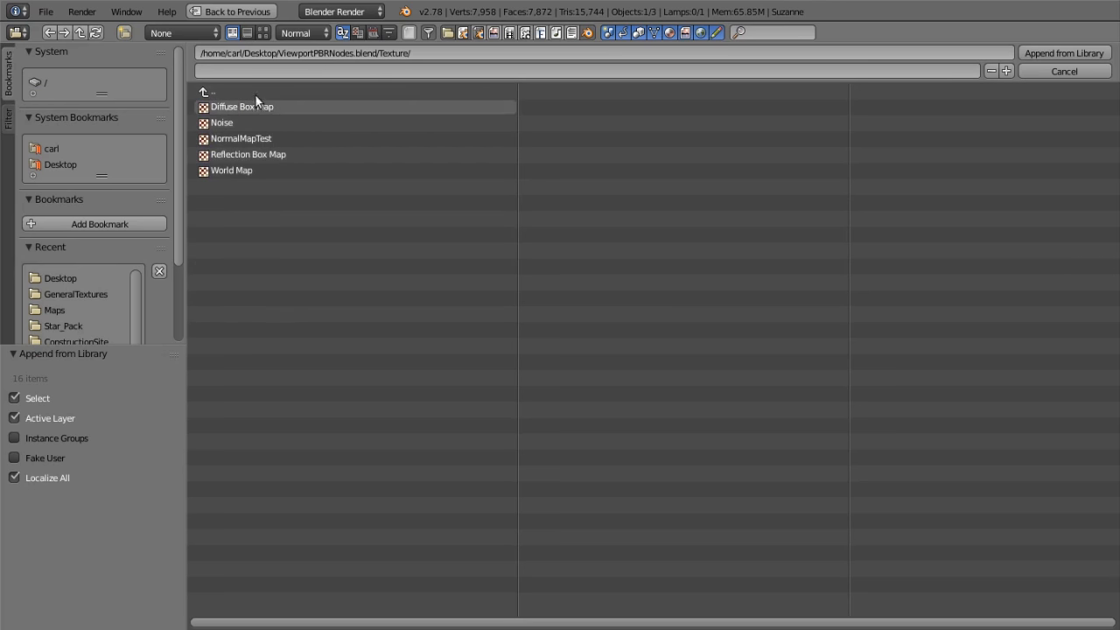
left_click(248, 172)
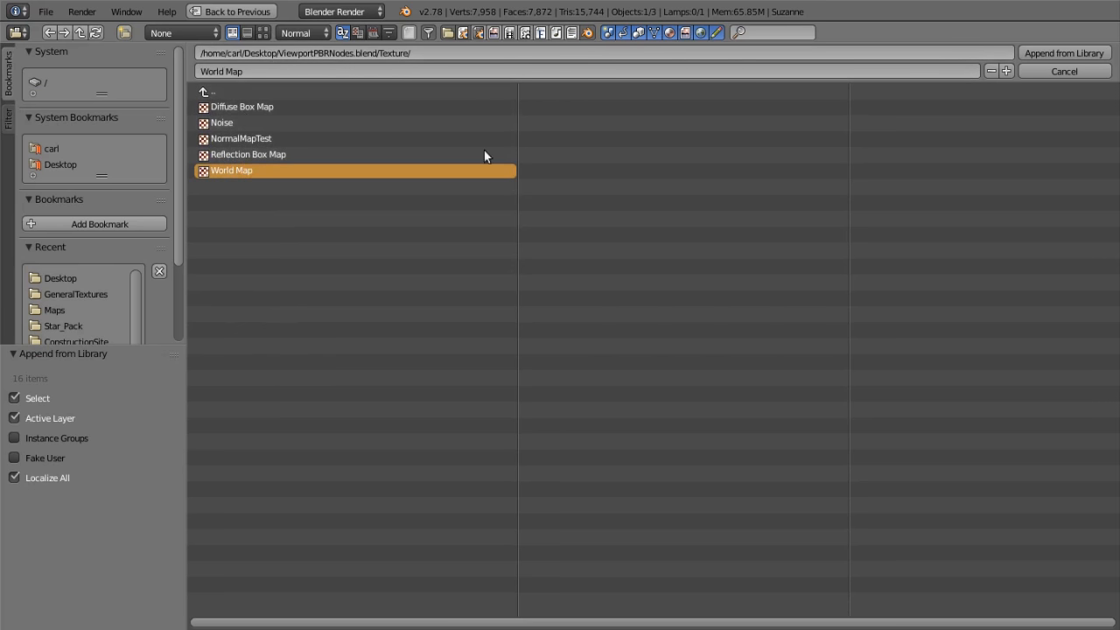
left_click(1062, 53)
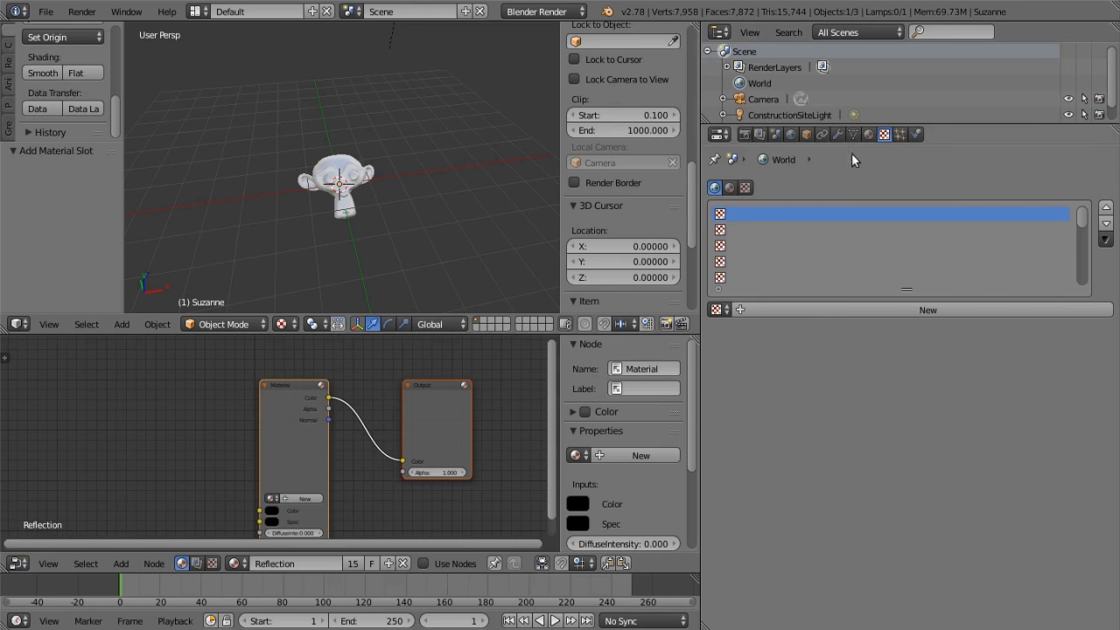
left_click(718, 309)
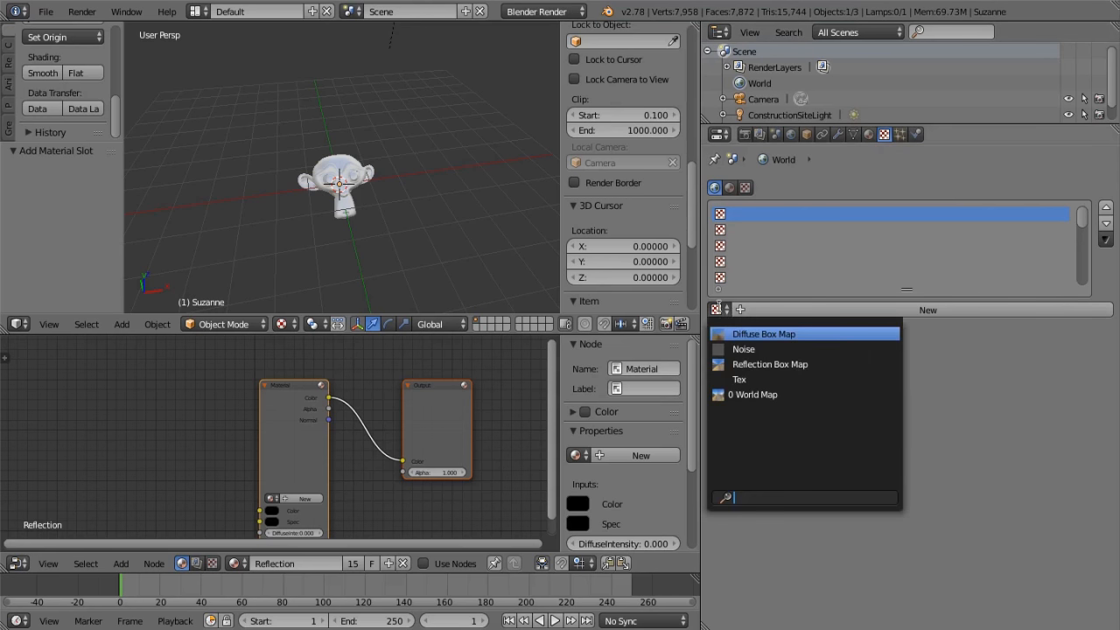
left_click(769, 394)
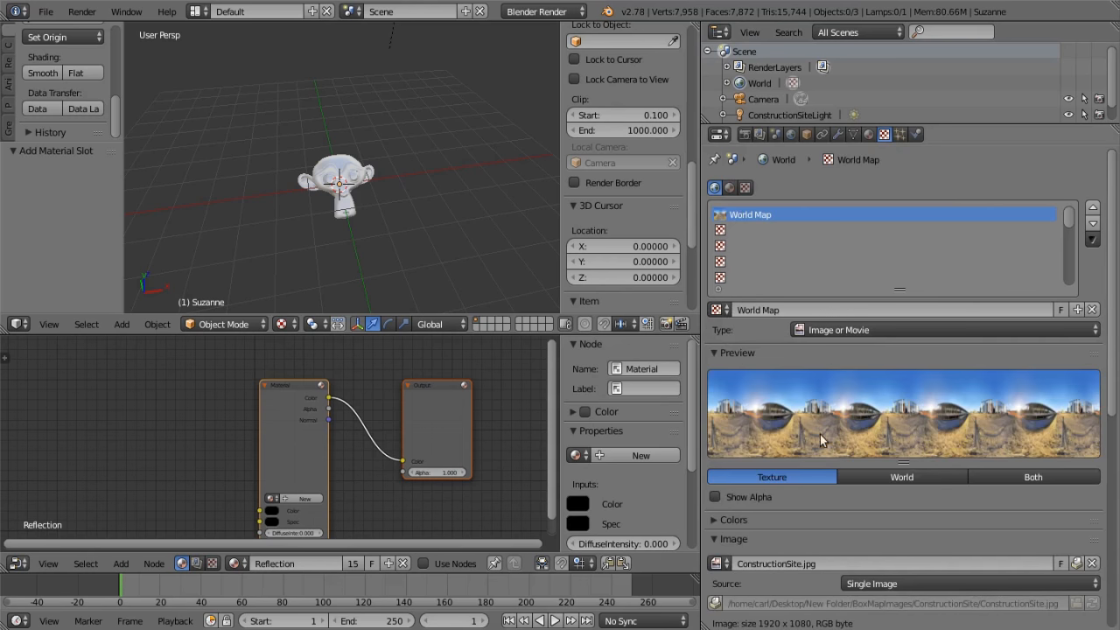
Set the World Map texture's mapping coordinates to Equirectangular and make it influence Horizon instead of Blend
scroll(844, 437, "down", 5)
scroll(860, 455, "down", 7)
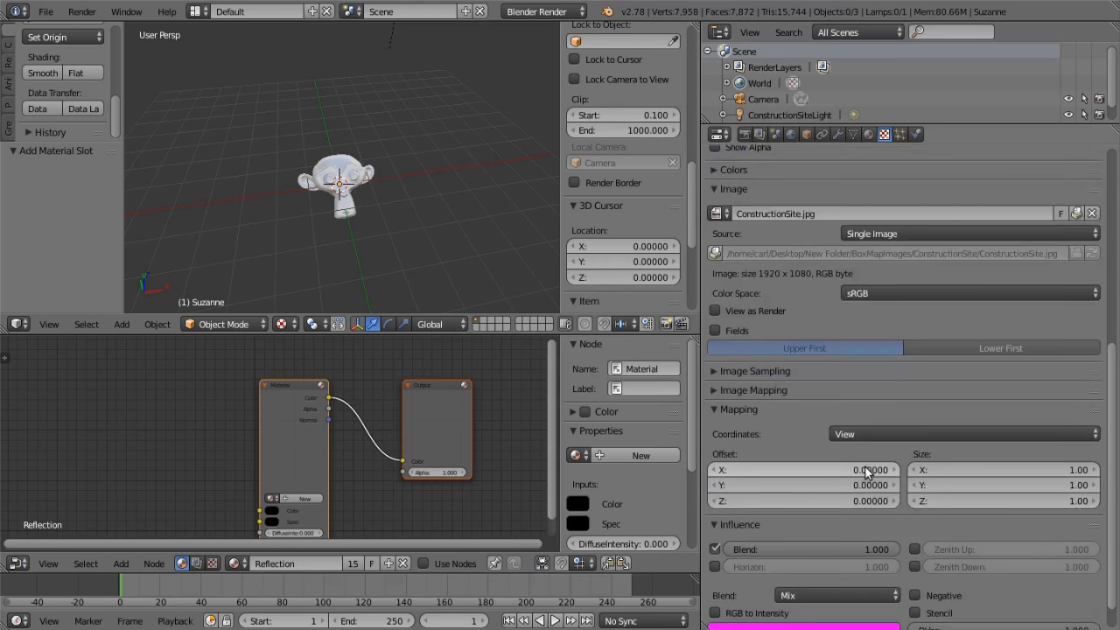
left_click(883, 398)
left_click(880, 314)
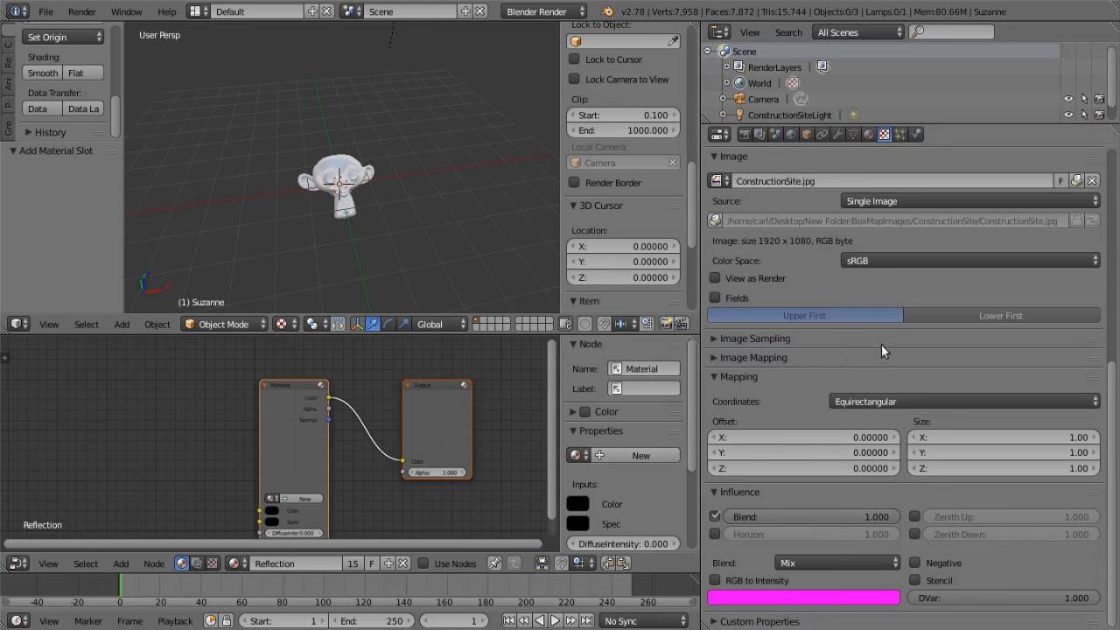
left_click(715, 516)
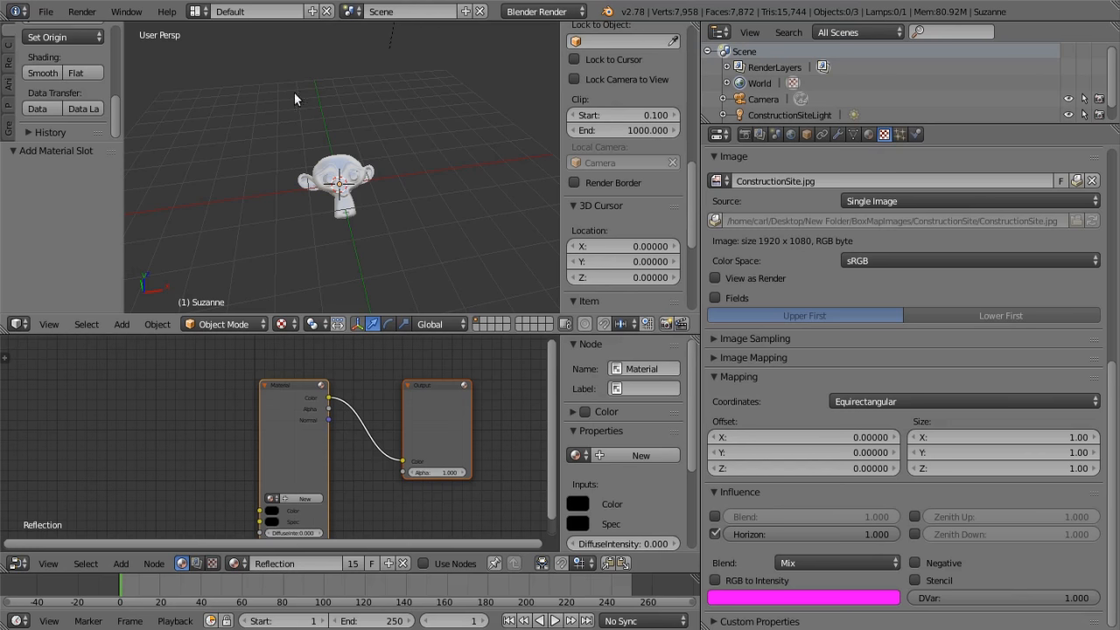
Enable Real Sky for the world and show the world background in the 3D viewport
middle_click_drag(410, 134, 291, 131)
scroll(446, 147, "up", 5)
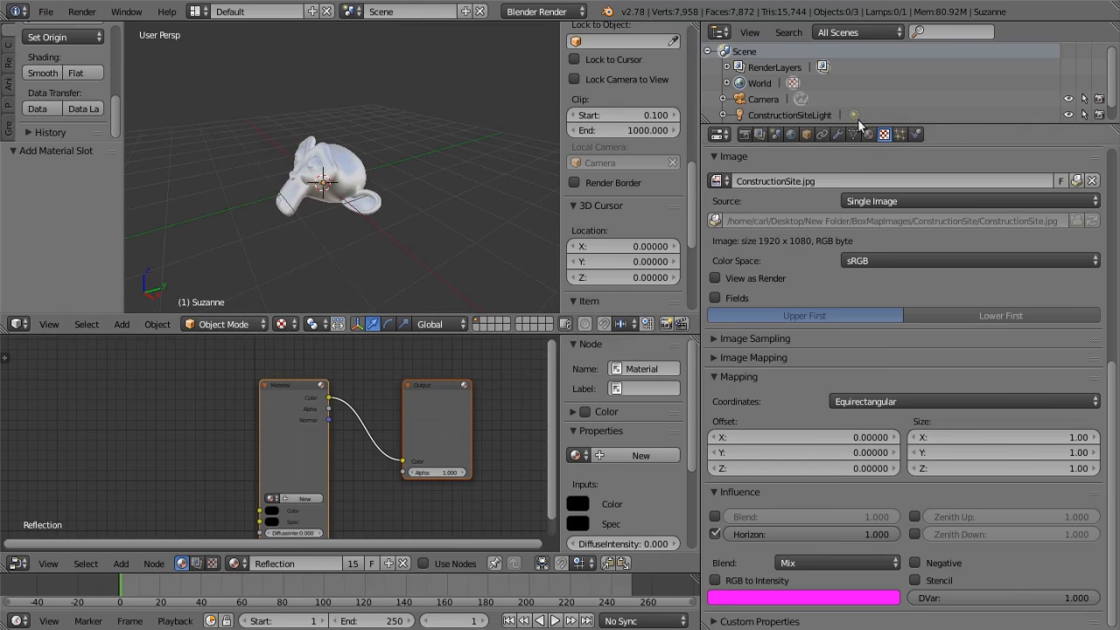
left_click(790, 135)
left_click(980, 363)
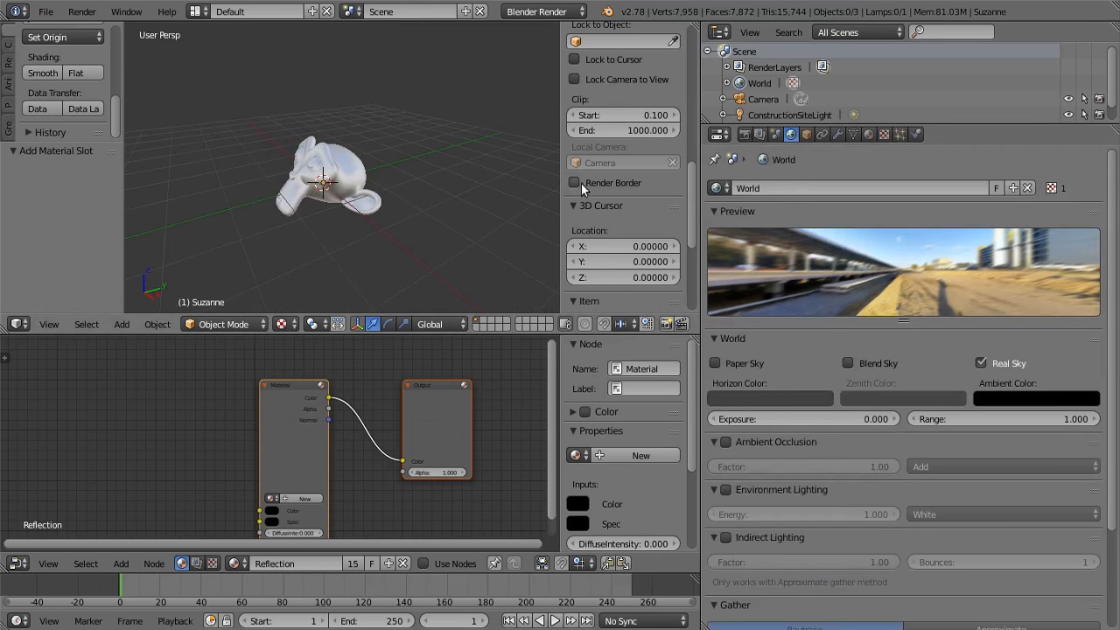
scroll(607, 187, "up", 3)
scroll(611, 195, "down", 8)
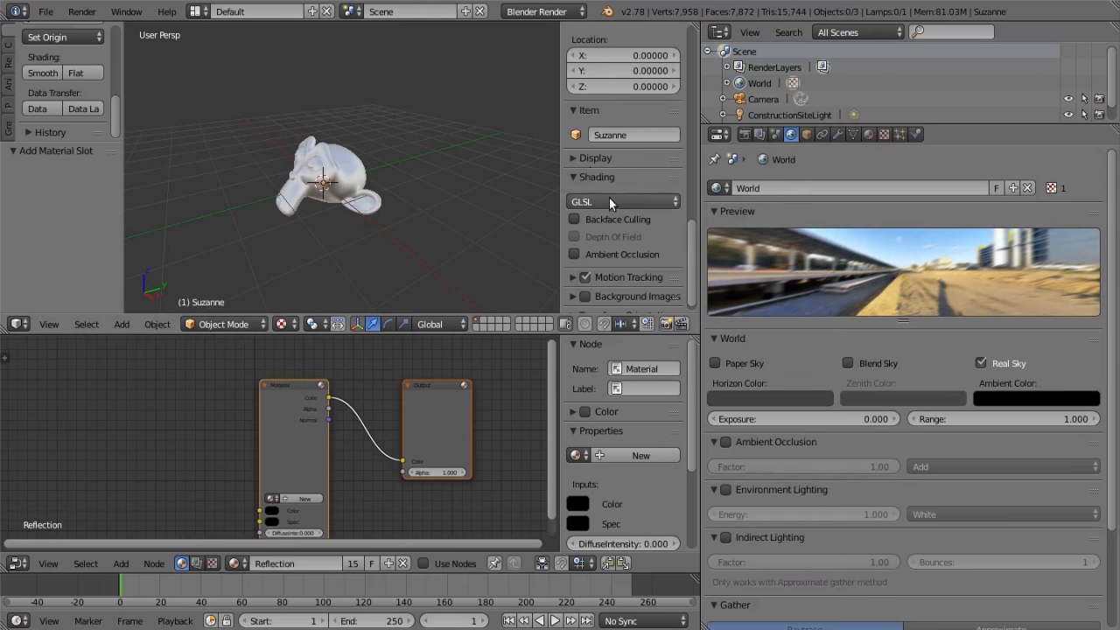
left_click(581, 158)
left_click(575, 200)
middle_click_drag(490, 210, 473, 233)
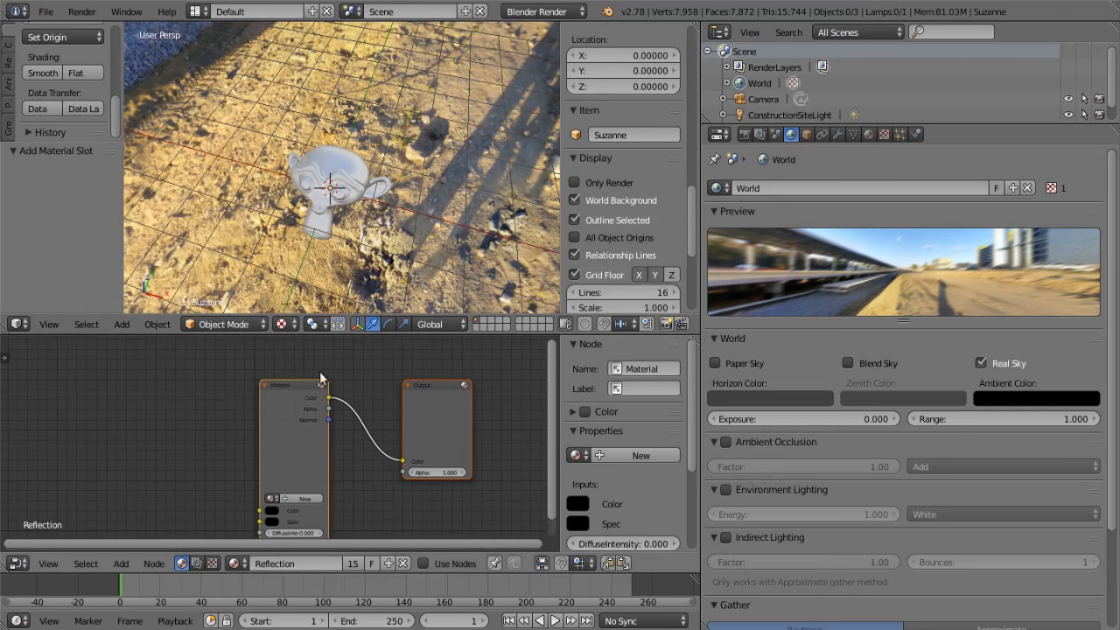
Return to the monkey's Comp material and move its Output node farther from Diffuse Lighting to make room for more nodes
scroll(350, 390, "down", 3)
right_click(350, 161)
middle_click_drag(446, 265, 345, 183)
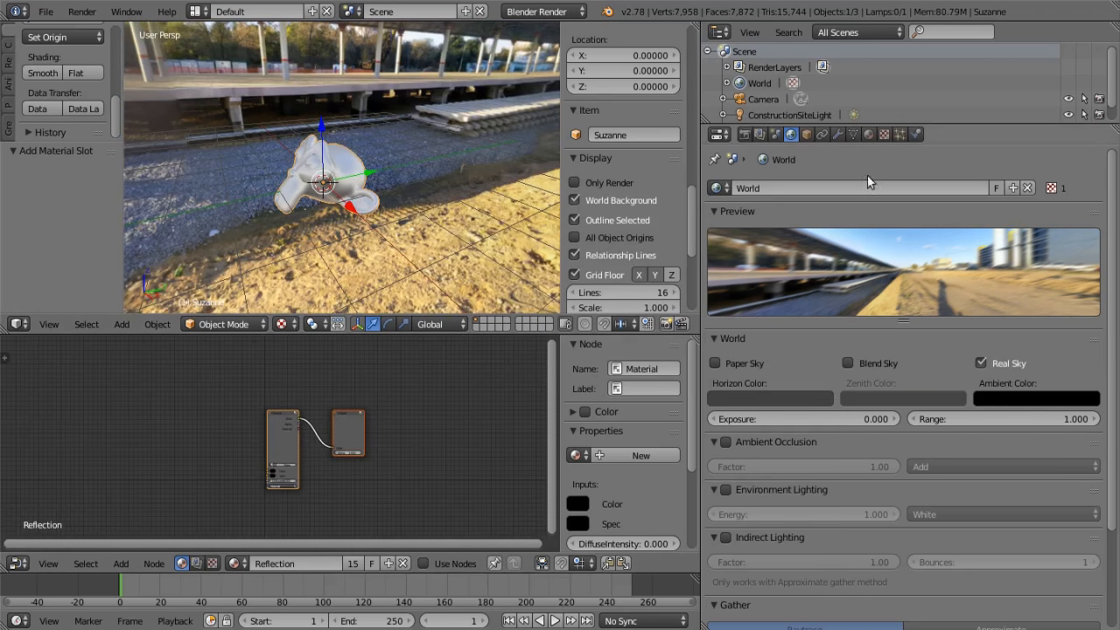
left_click(869, 138)
left_click(740, 194)
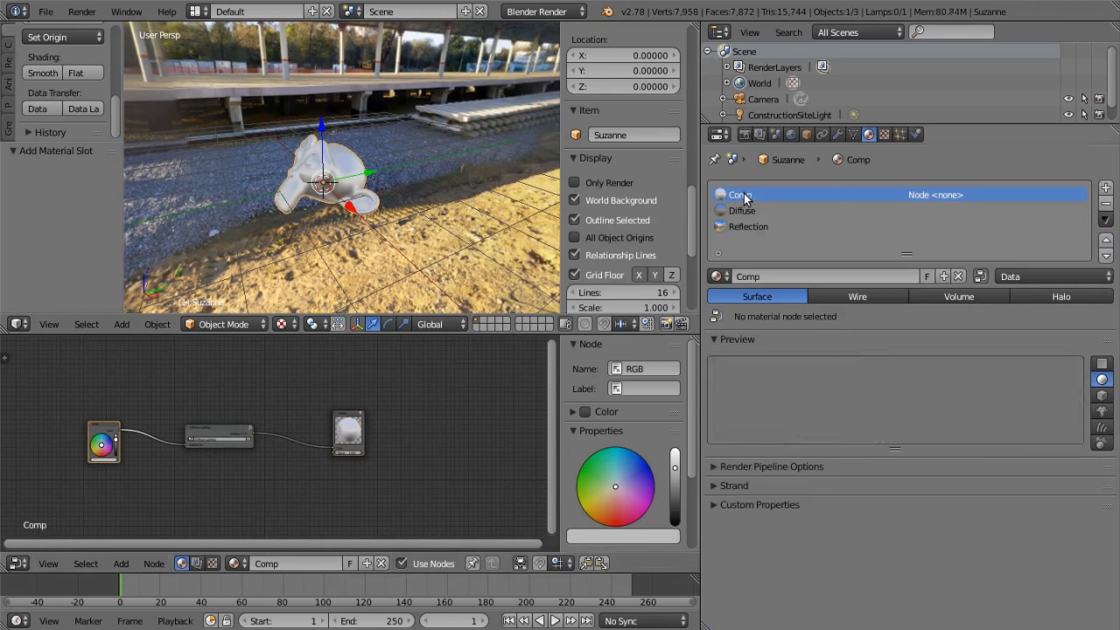
middle_click_drag(389, 404, 297, 399)
left_click_drag(259, 417, 406, 420)
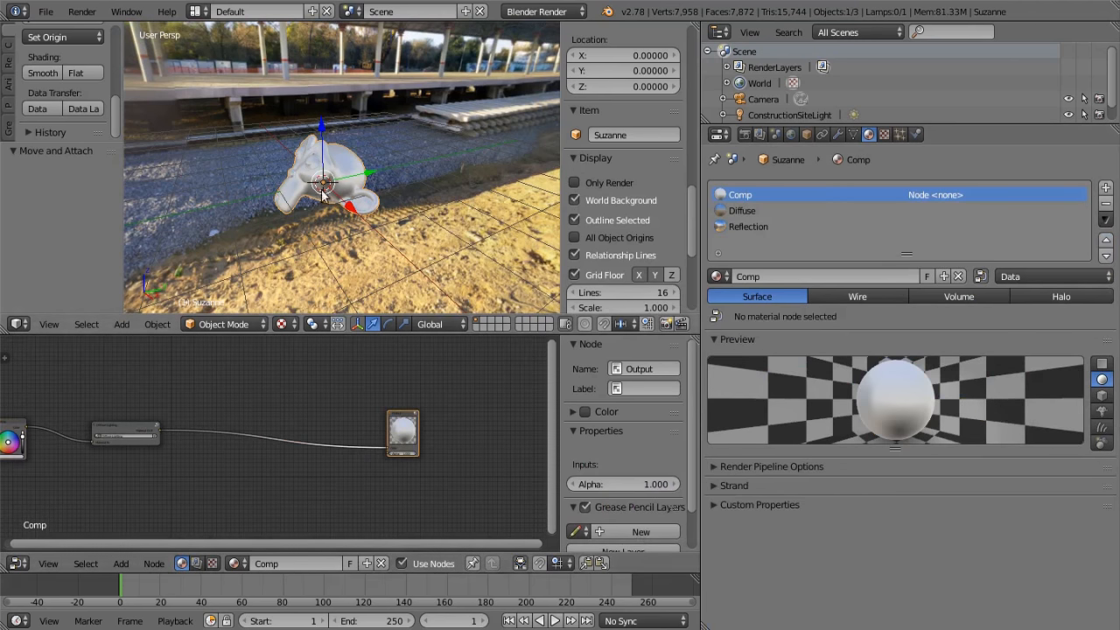
Add the Shadow Mask group node and insert it on the link between Diffuse Lighting and Output
left_click(123, 564)
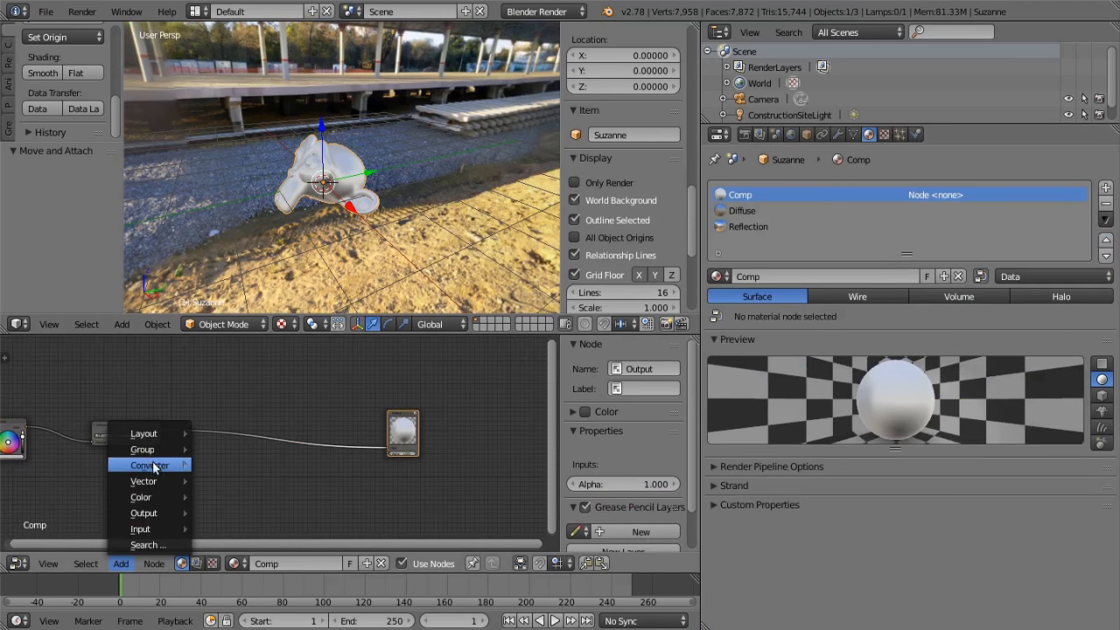
mouse_move(154, 449)
left_click(248, 361)
left_click(230, 422)
scroll(351, 173, "up", 1)
mouse_move(350, 168)
middle_mouse_down()
mouse_move(367, 179)
mouse_move(407, 126)
mouse_move(337, 184)
middle_mouse_up()
left_click(121, 563)
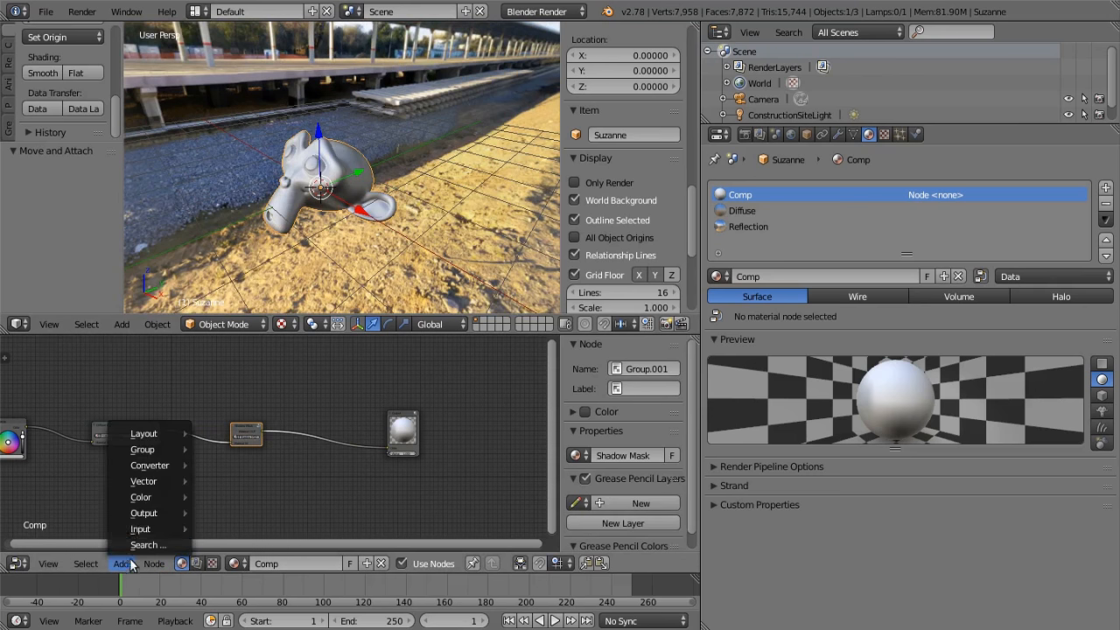
mouse_move(154, 463)
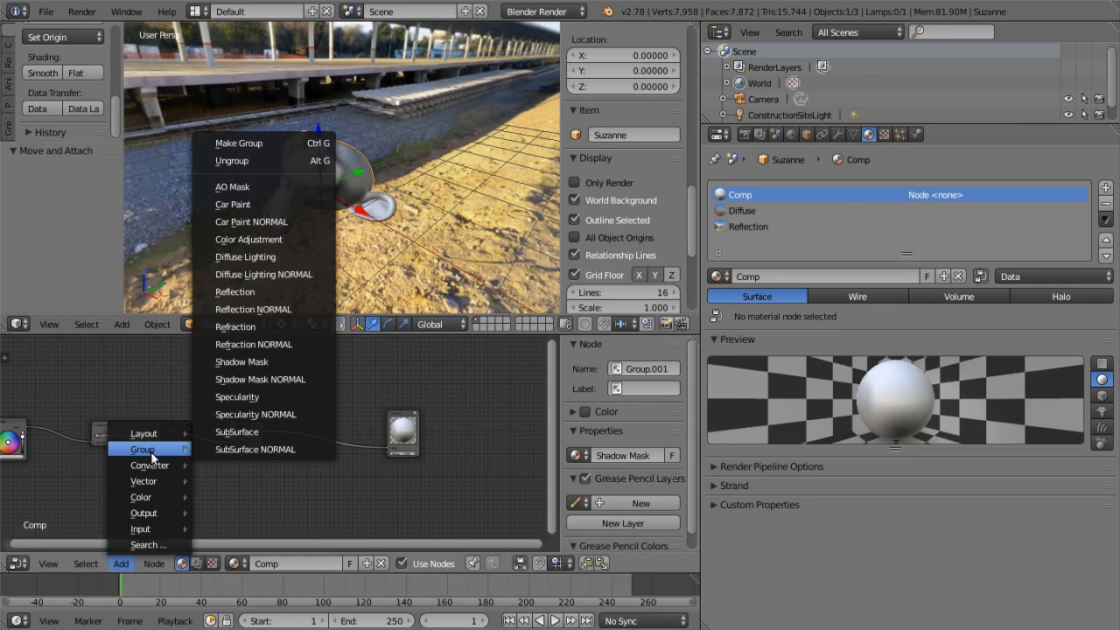
scroll(355, 226, "up", 3)
scroll(353, 227, "down", 2)
middle_click_drag(354, 229, 437, 218)
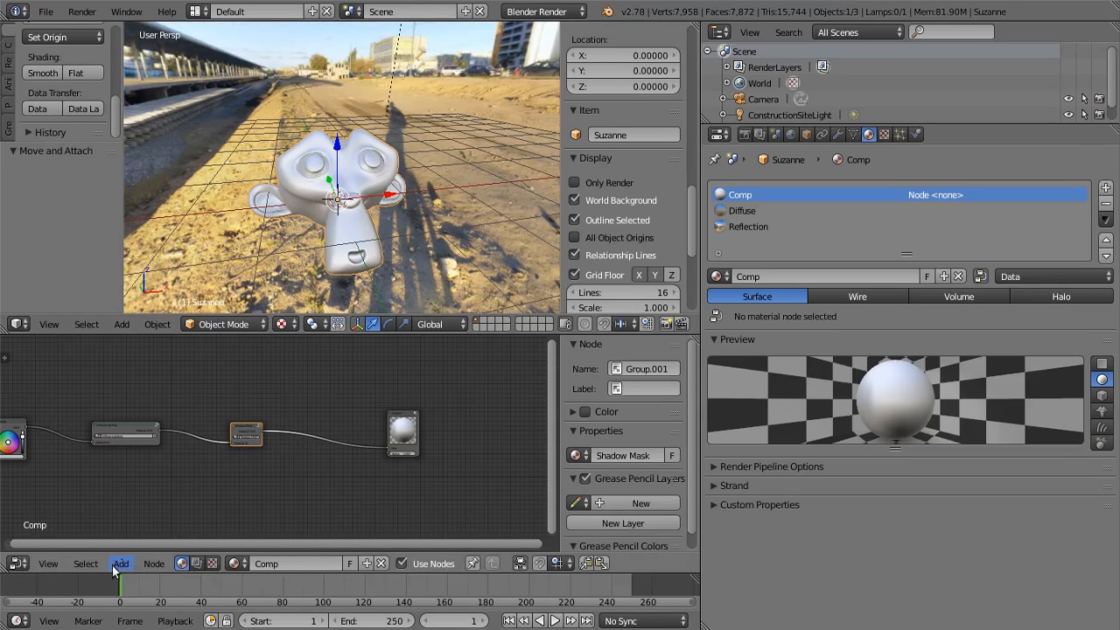
middle_click_drag(471, 282, 349, 263)
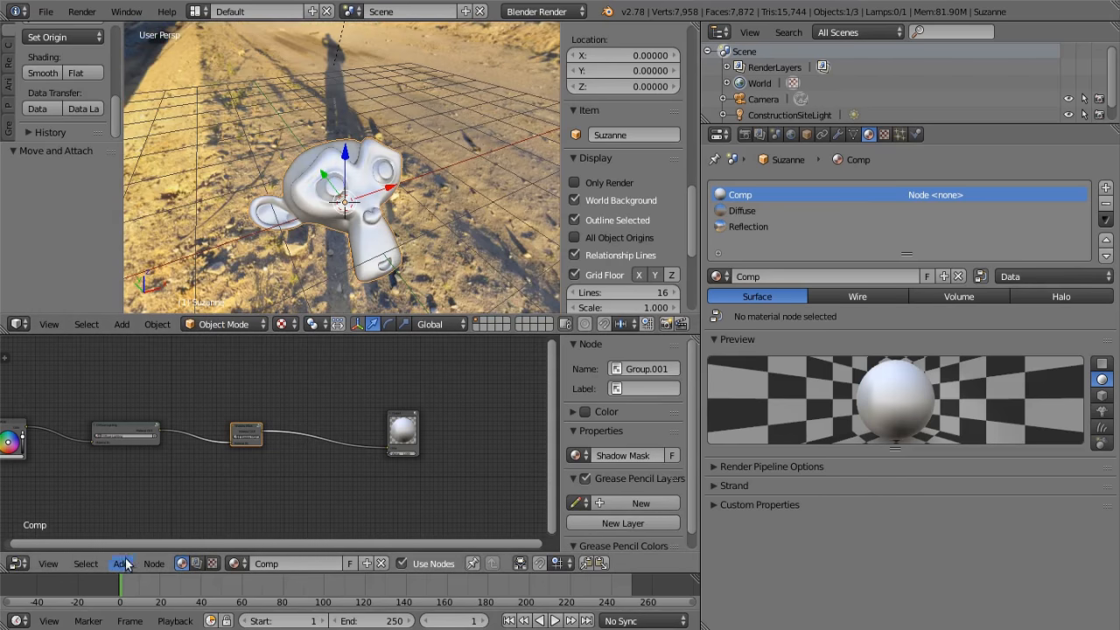
Add the AO Mask group node and place it unconnected above the link between Shadow Mask and Output
left_click(121, 563)
mouse_move(140, 448)
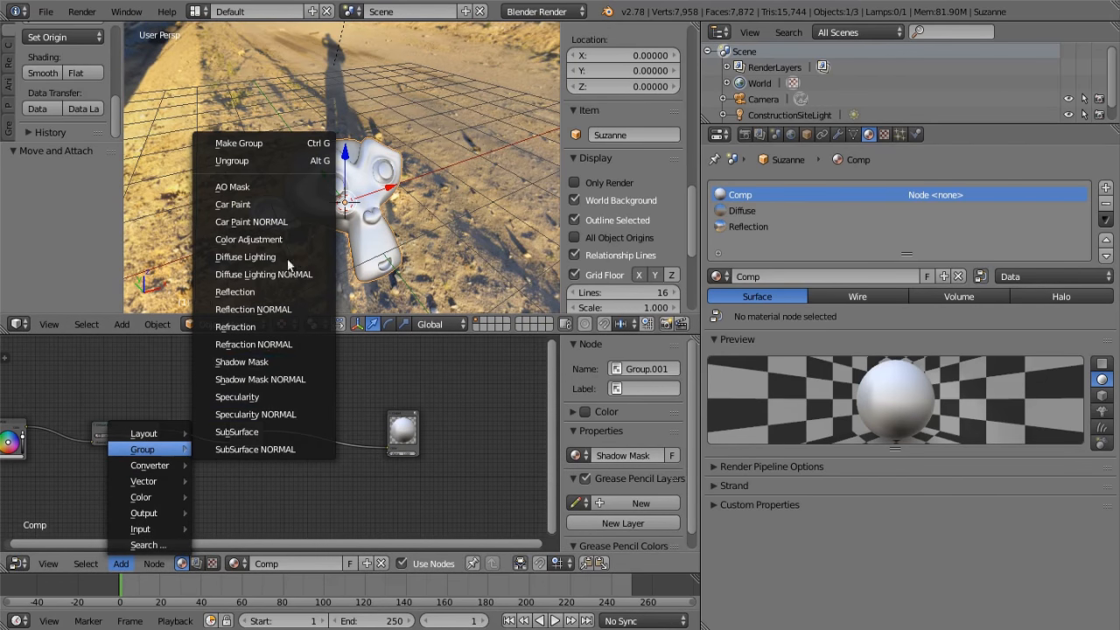
left_click(272, 186)
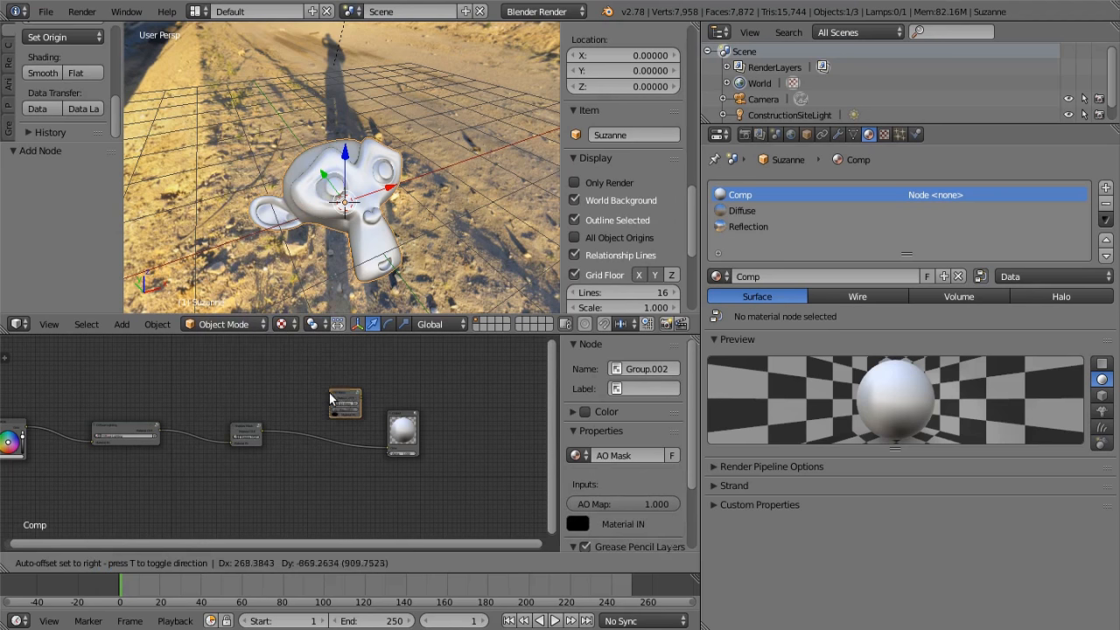
left_click(346, 396)
Add a UV map to the monkey's mesh data
middle_click_drag(332, 262, 249, 194)
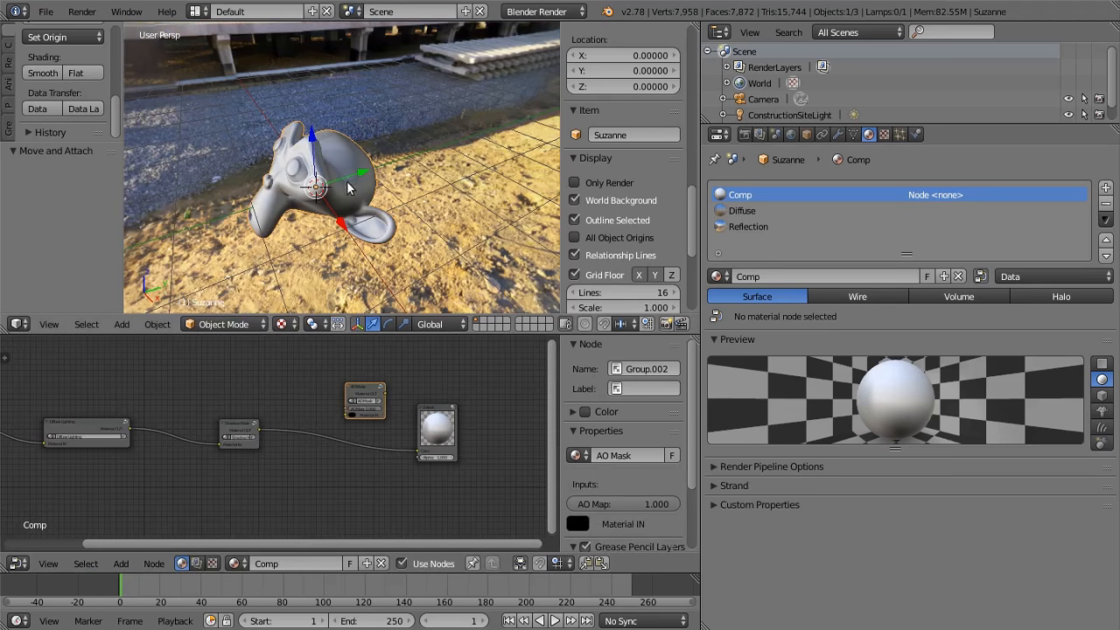
middle_click_drag(441, 263, 553, 225)
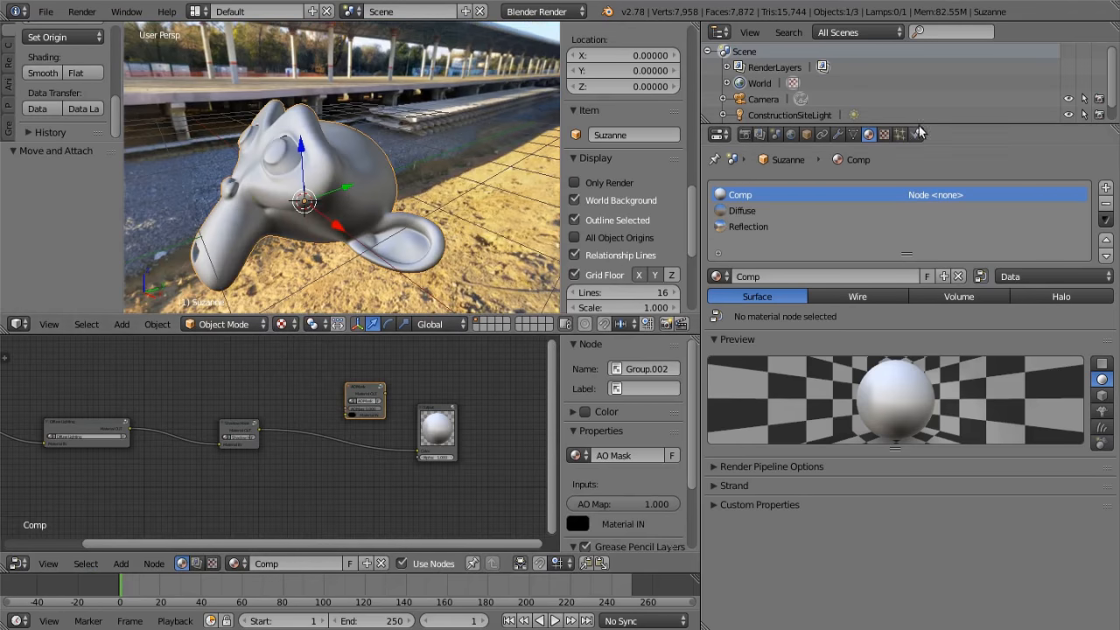
left_click(853, 136)
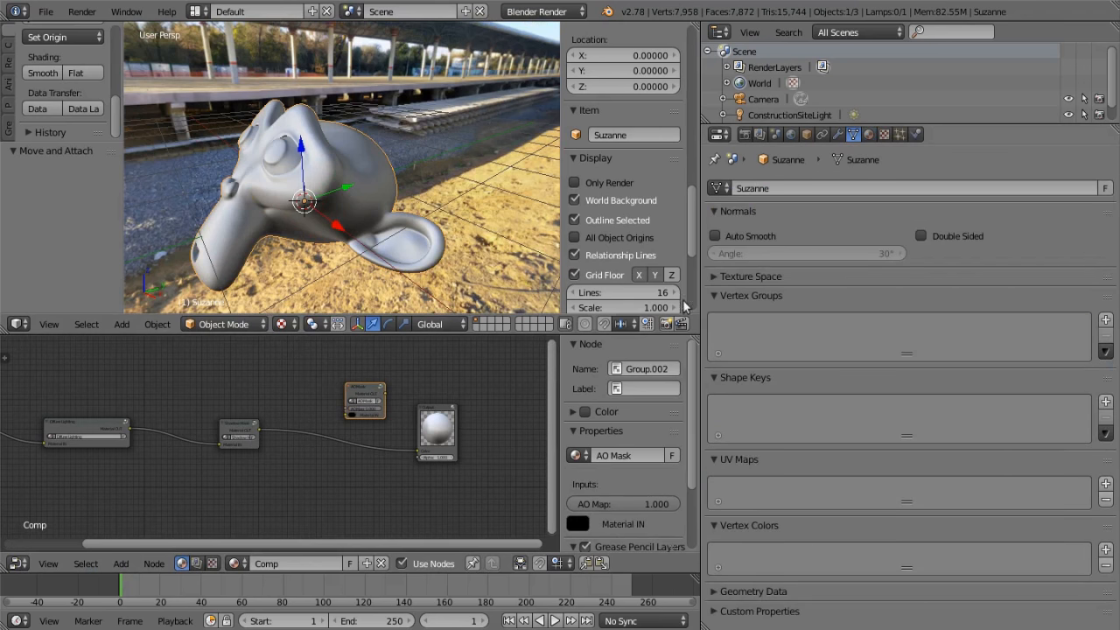
left_click(1106, 483)
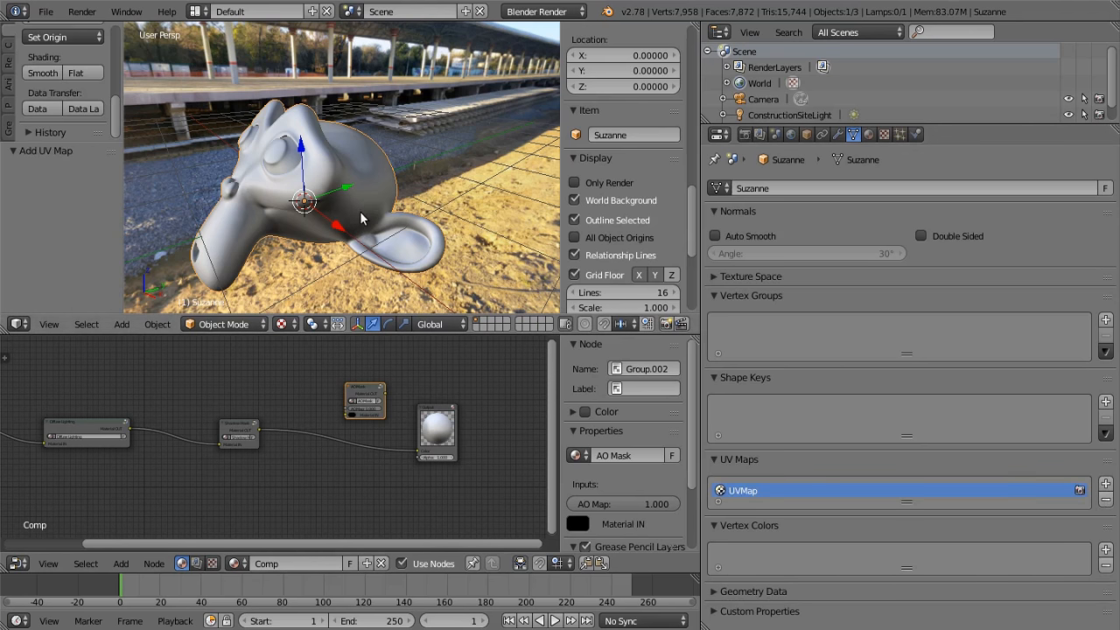
Unwrap the whole monkey mesh in Edit Mode with Smart UV Project
key("Tab")
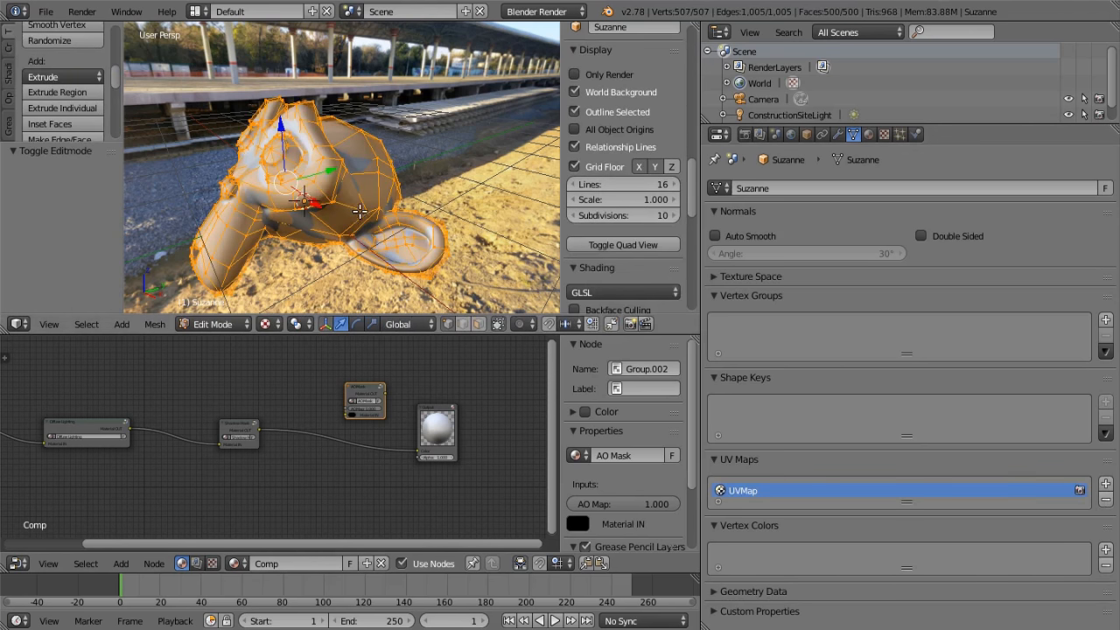
left_click(10, 73)
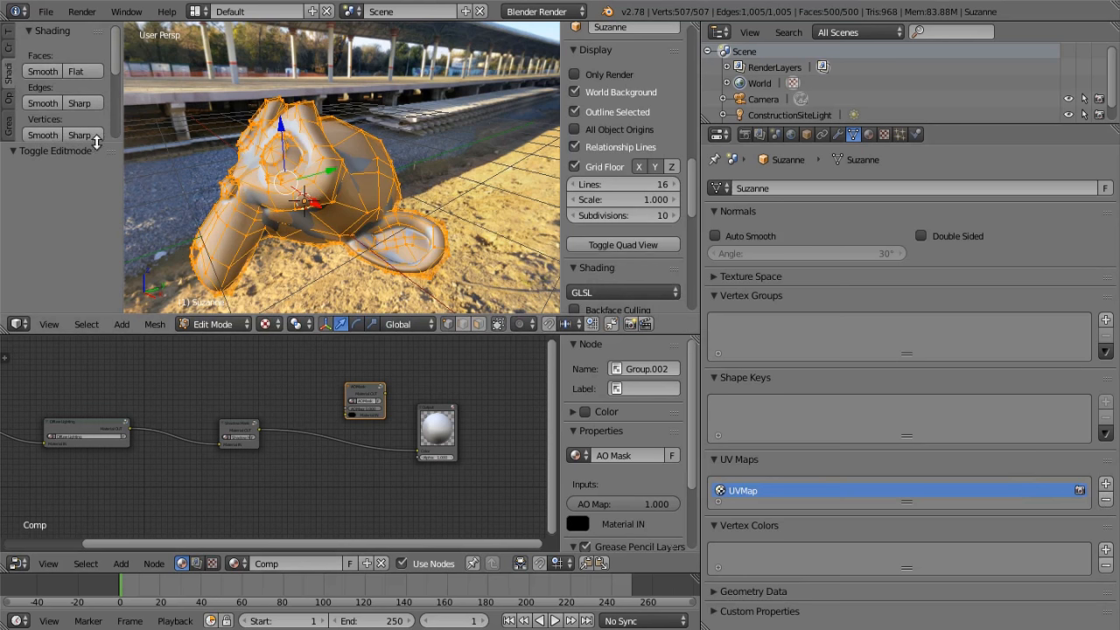
scroll(91, 210, "down", 2)
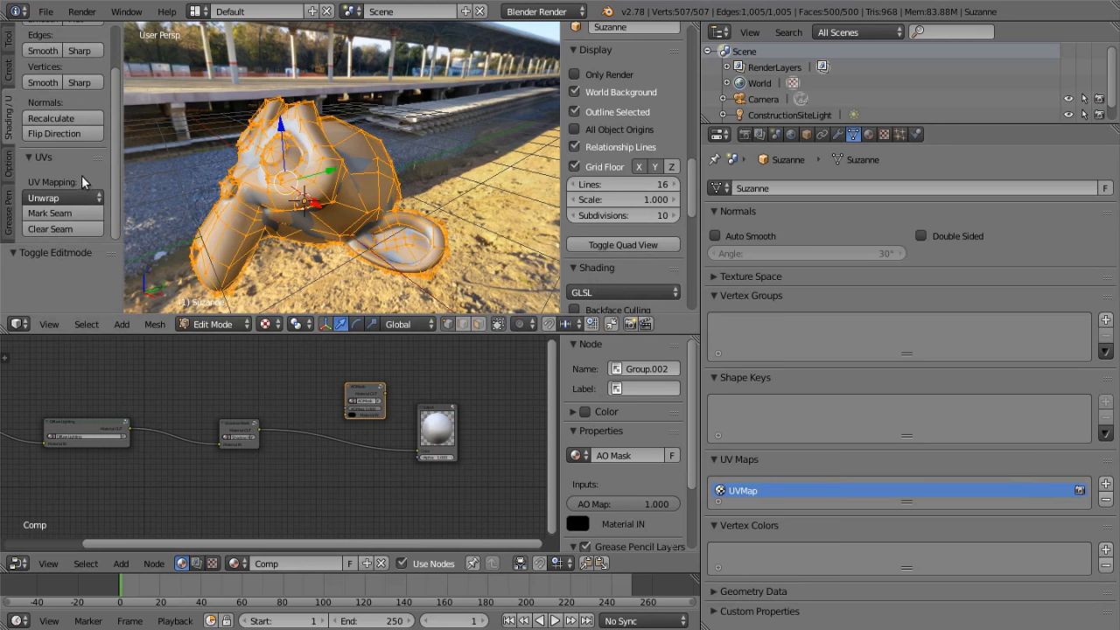
left_click(66, 197)
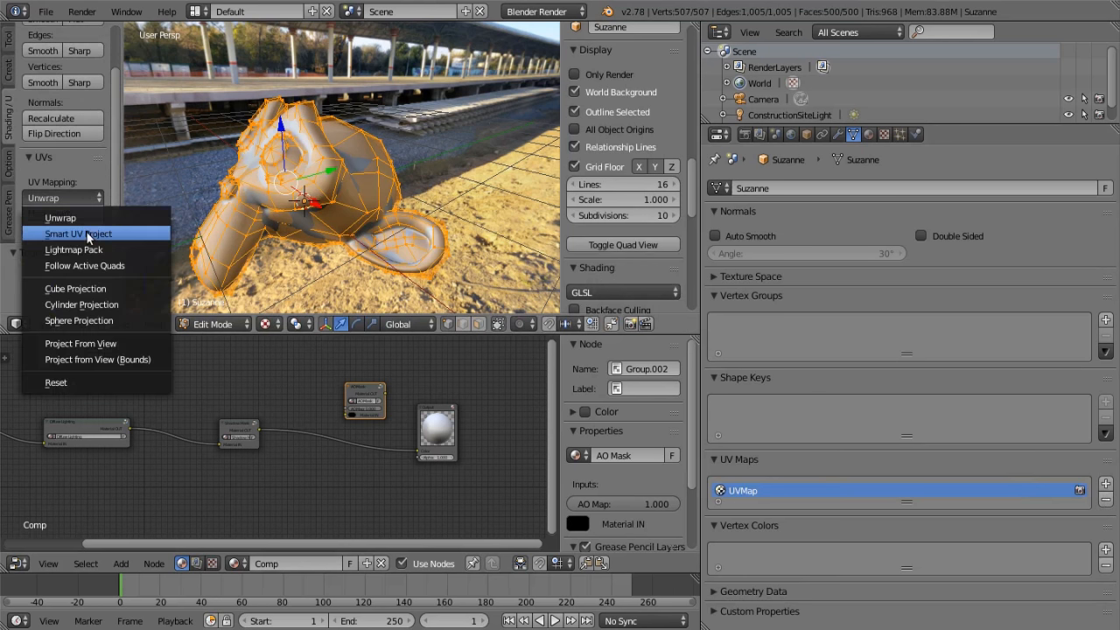
left_click(88, 235)
left_click(144, 354)
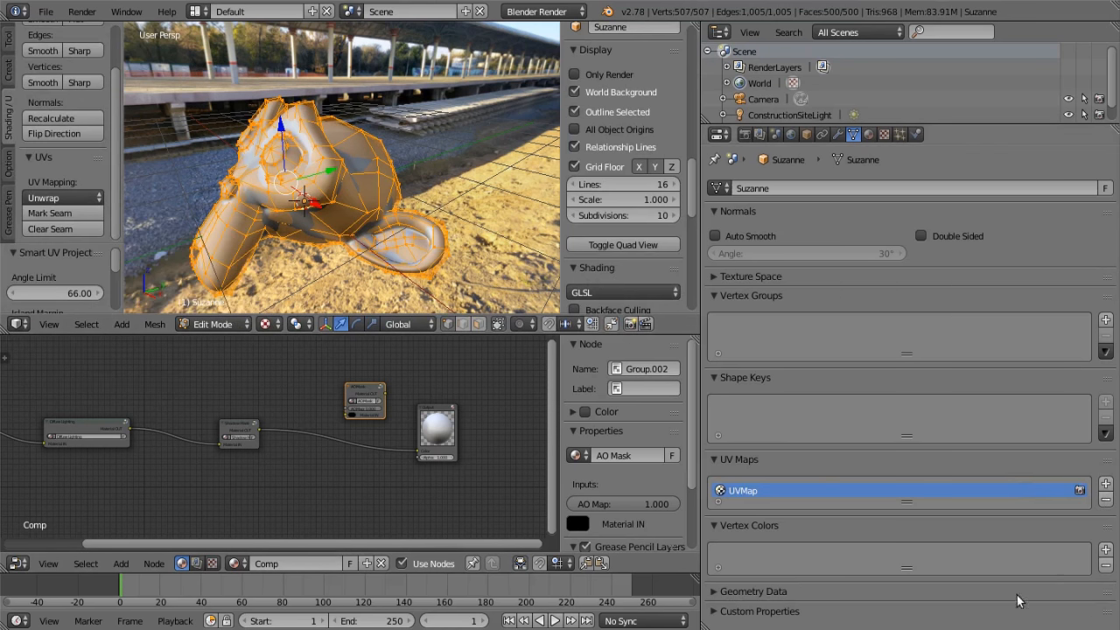
Add a vertex color layer named AO to the monkey, return to Object Mode and show the render settings
left_click(1105, 549)
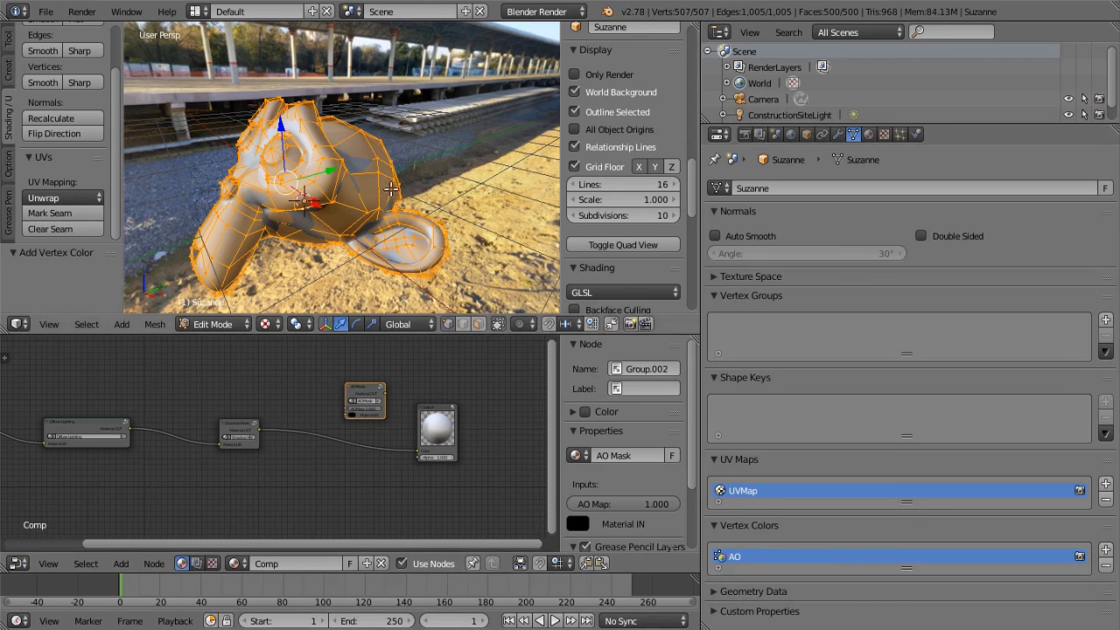
key("Tab")
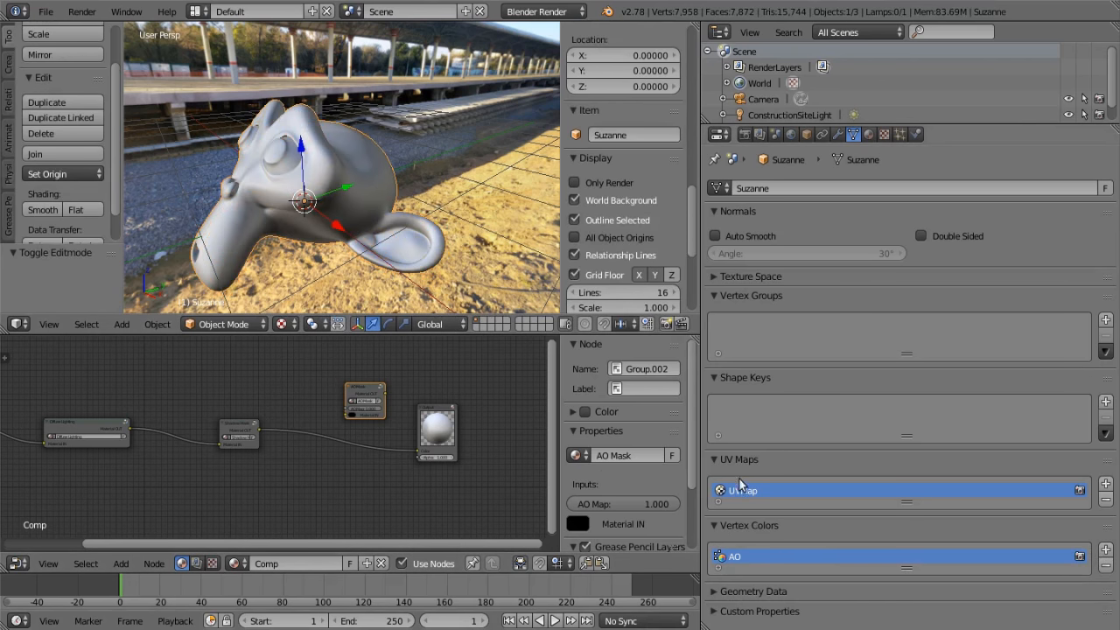
left_click(745, 134)
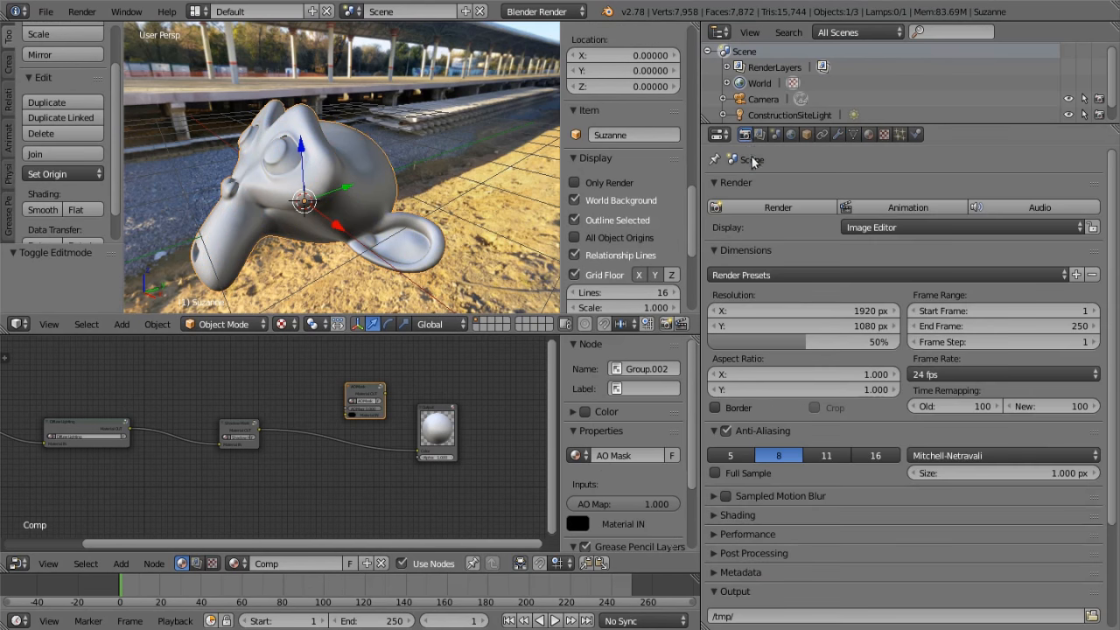
scroll(879, 545, "down", 4)
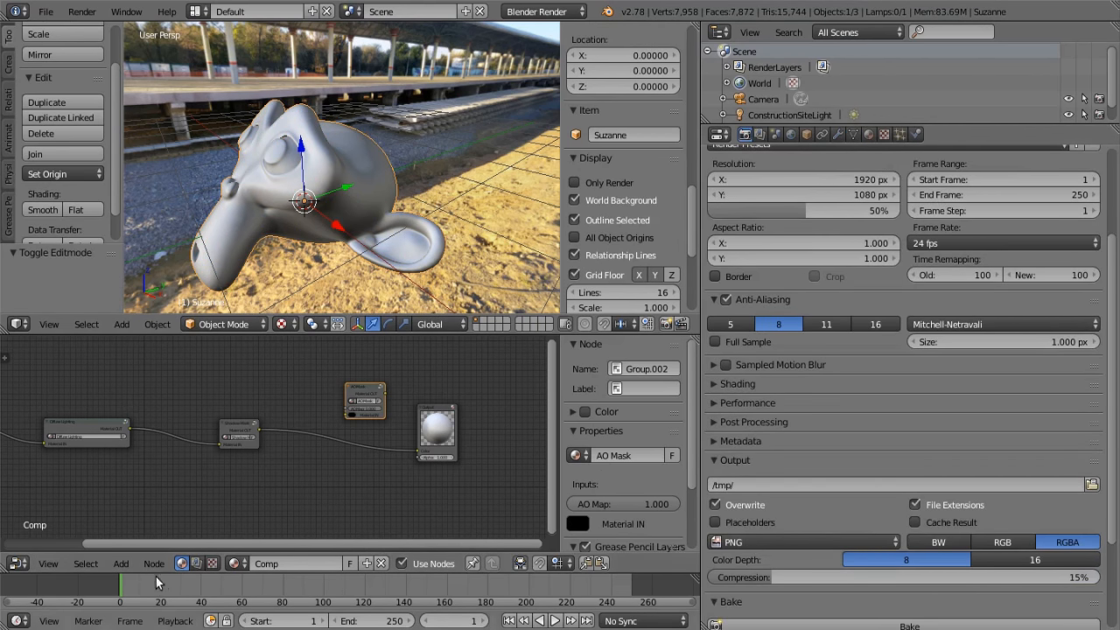
Add a Geometry input node to the Comp material and place it below the link between Shadow Mask and Output
left_click(121, 563)
mouse_move(145, 528)
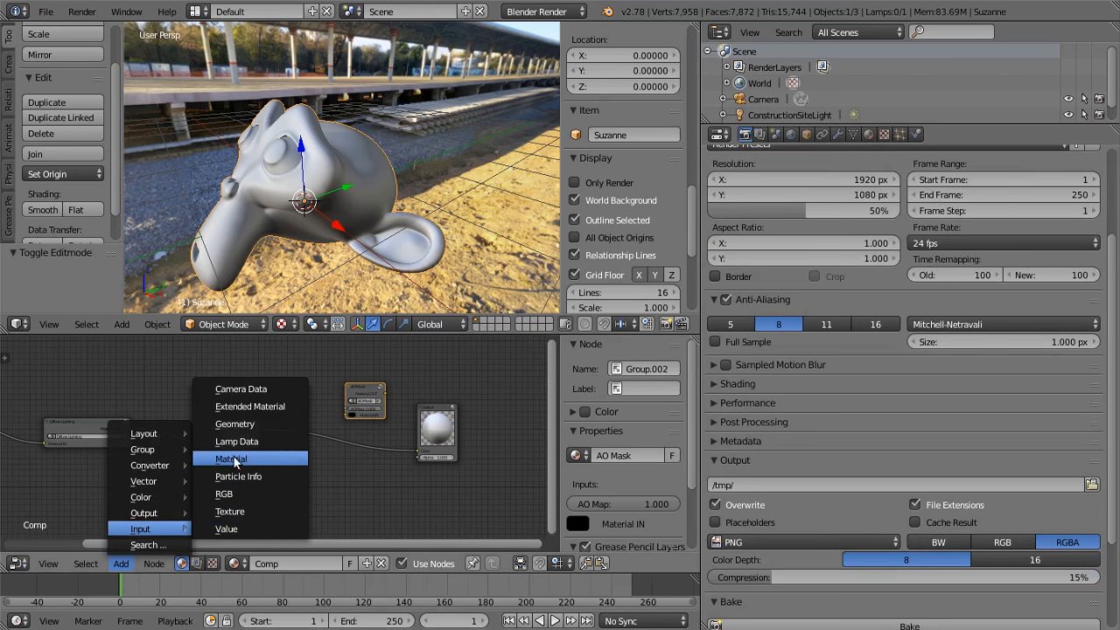
left_click(240, 424)
left_click(328, 470)
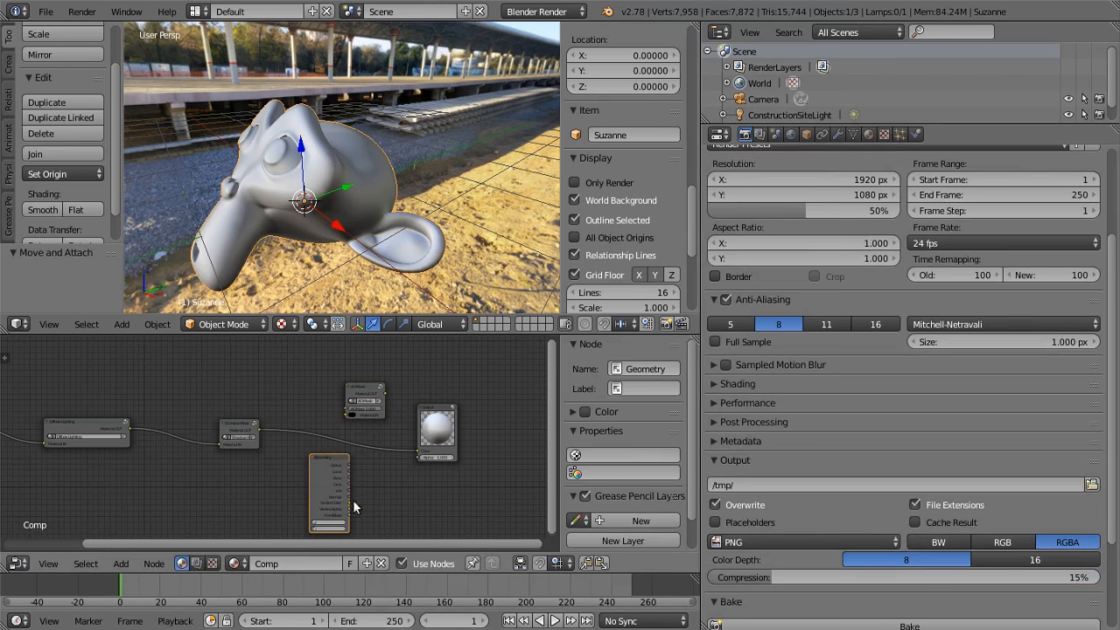
Set the Geometry node's layers to UVMap and AO, and connect its Vertex Color to the Output node's Color
scroll(353, 502, "up", 4)
middle_click_drag(373, 505, 262, 410)
left_click_drag(264, 435, 357, 365)
scroll(337, 443, "up", 2)
left_click(218, 475)
left_click(225, 486)
left_click(223, 485)
left_click(224, 498)
scroll(369, 447, "up", 1)
middle_click_drag(351, 451, 264, 480)
Bake normalized Ambient Occlusion to the monkey's vertex colors and check the shading on the model
scroll(842, 534, "down", 5)
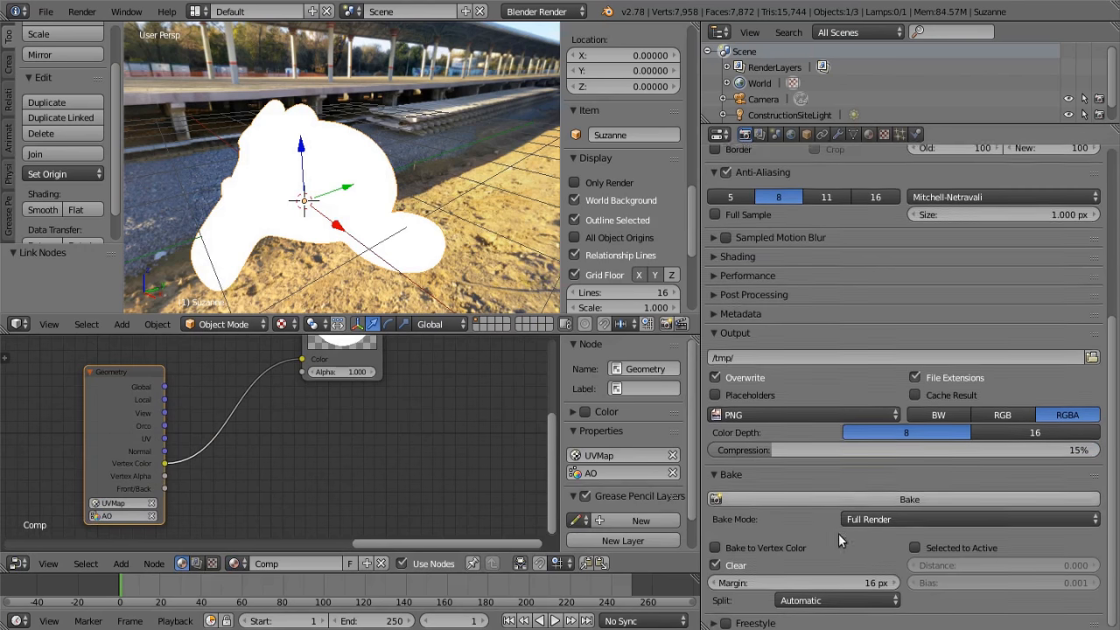
left_click(899, 515)
left_click(897, 480)
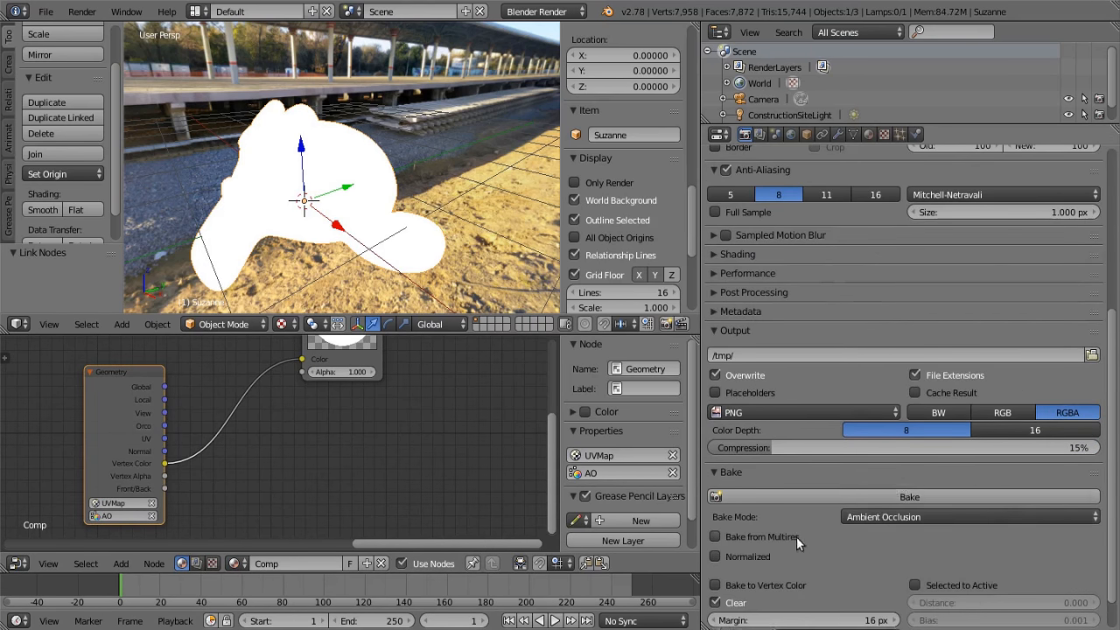
scroll(761, 532, "down", 2)
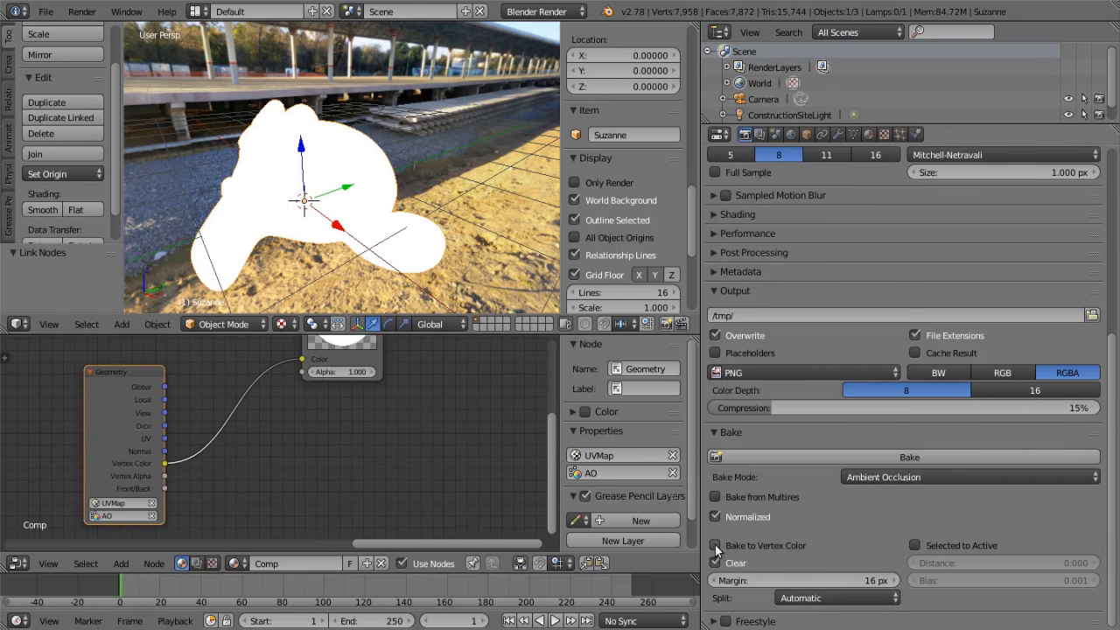
left_click(715, 545)
left_click(916, 456)
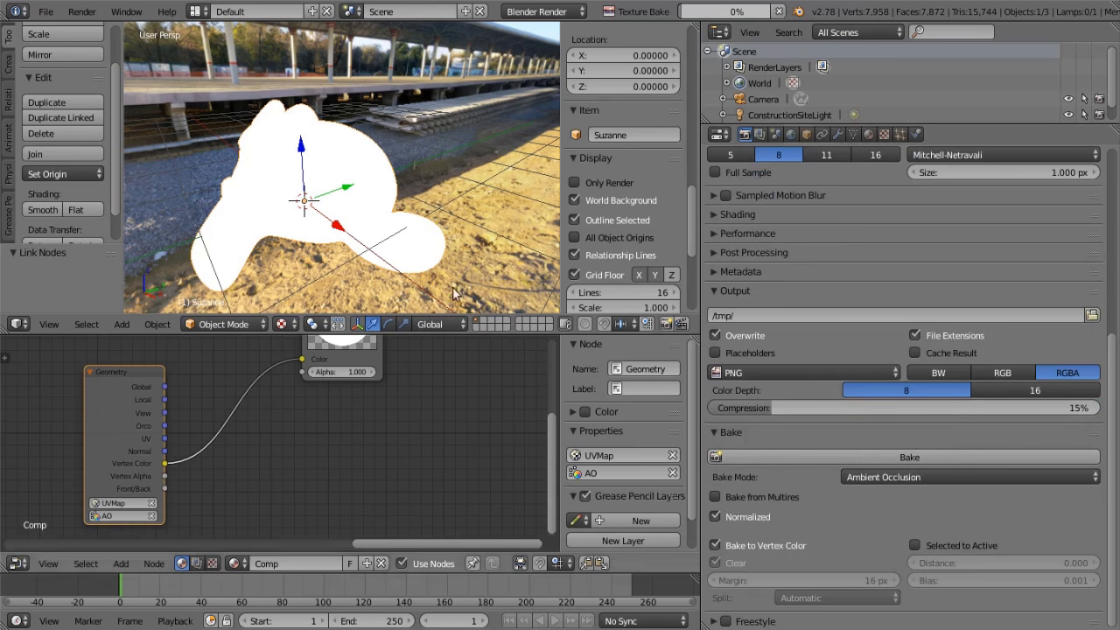
middle_click_drag(431, 233, 385, 262)
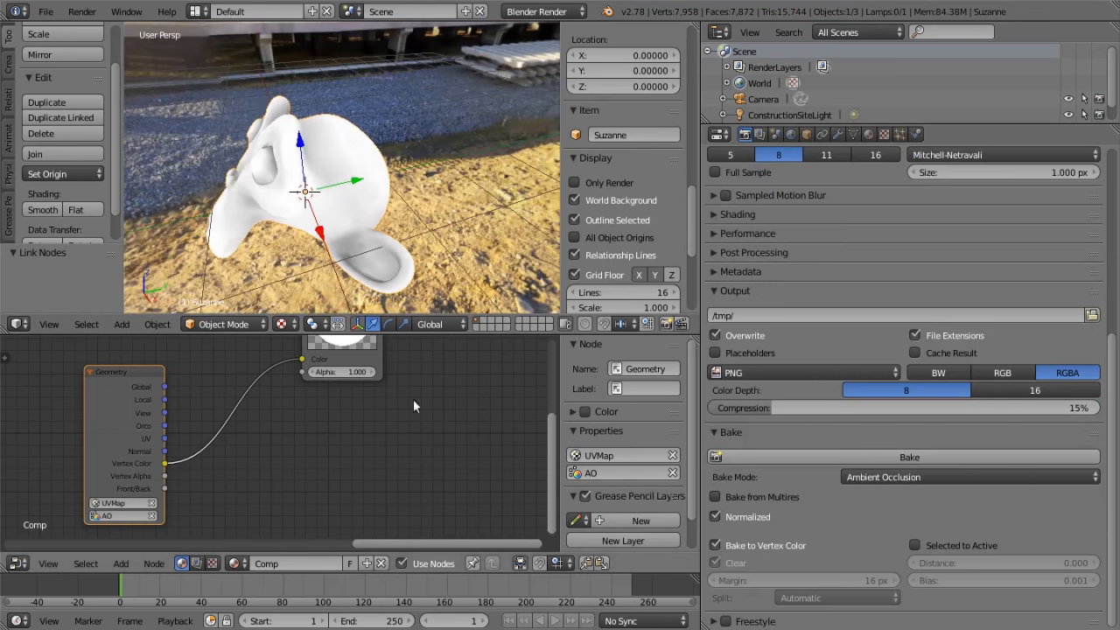
Move the Geometry node above Shadow Mask and connect its Vertex Color to the AO Map input of AO Mask
scroll(368, 462, "down", 5)
middle_click_drag(367, 462, 448, 343)
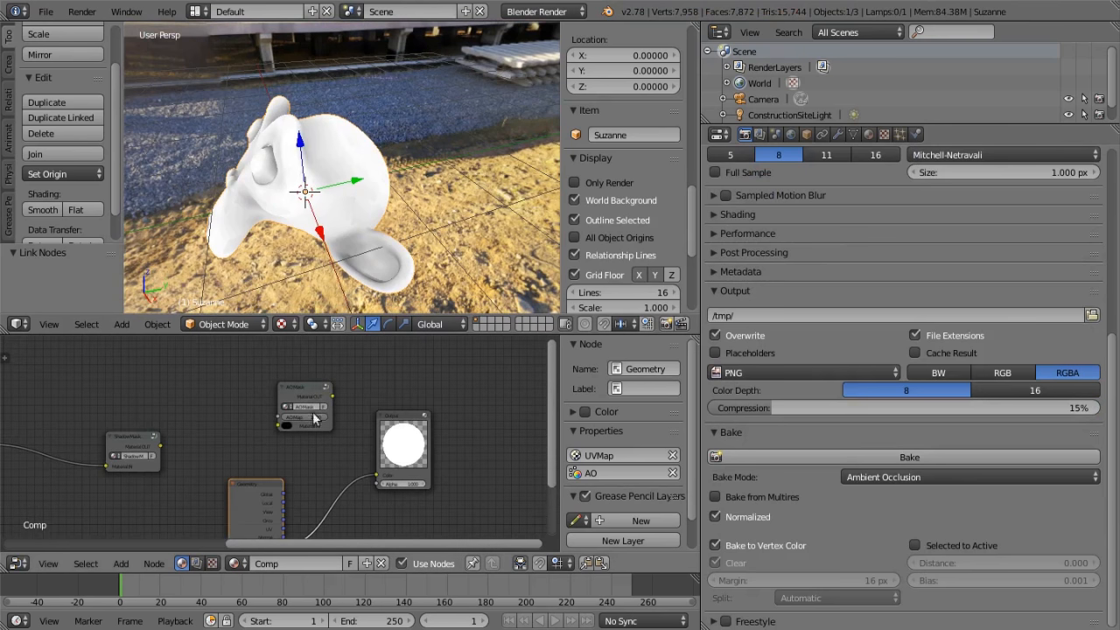
left_click_drag(269, 483, 156, 492)
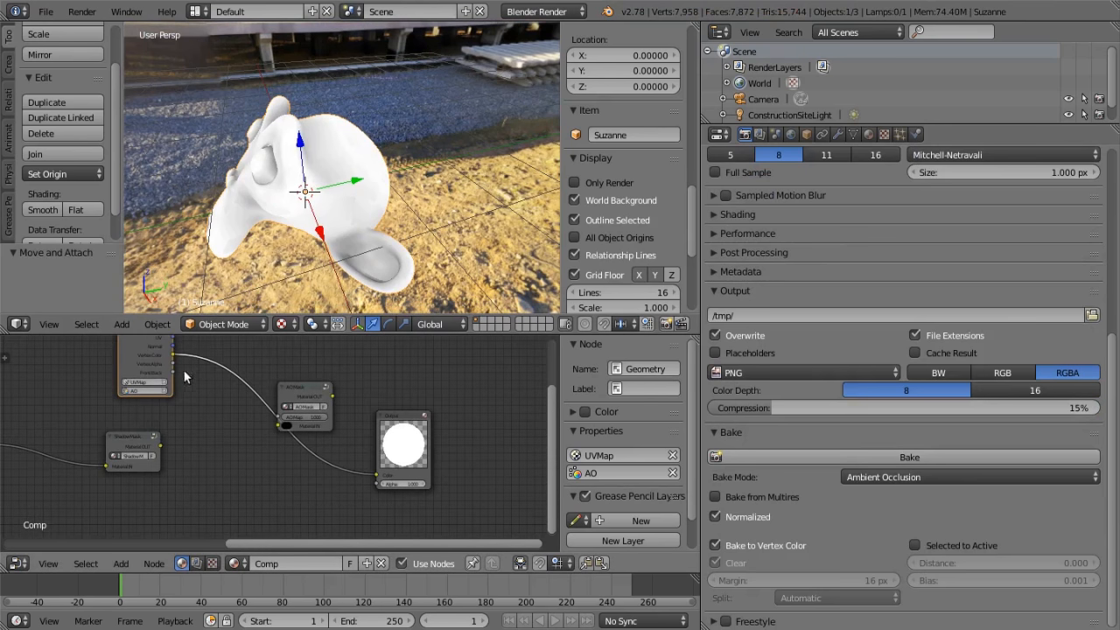
left_click_drag(174, 355, 201, 370)
left_click_drag(257, 401, 279, 417)
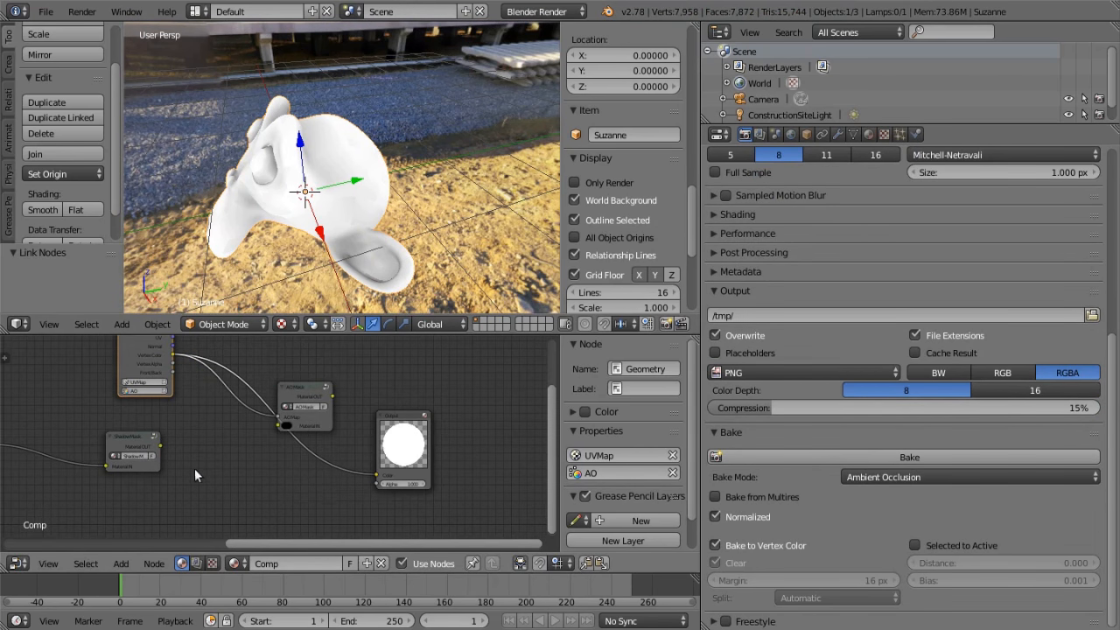
Connect Shadow Mask to AO Mask's Material IN and AO Mask's Material OUT to the Output node's Color
scroll(166, 459, "up", 2)
left_click_drag(129, 449, 293, 417)
left_click(349, 386)
left_click_drag(350, 386, 404, 484)
middle_click_drag(346, 251, 464, 204)
scroll(417, 263, "down", 3)
key("Home")
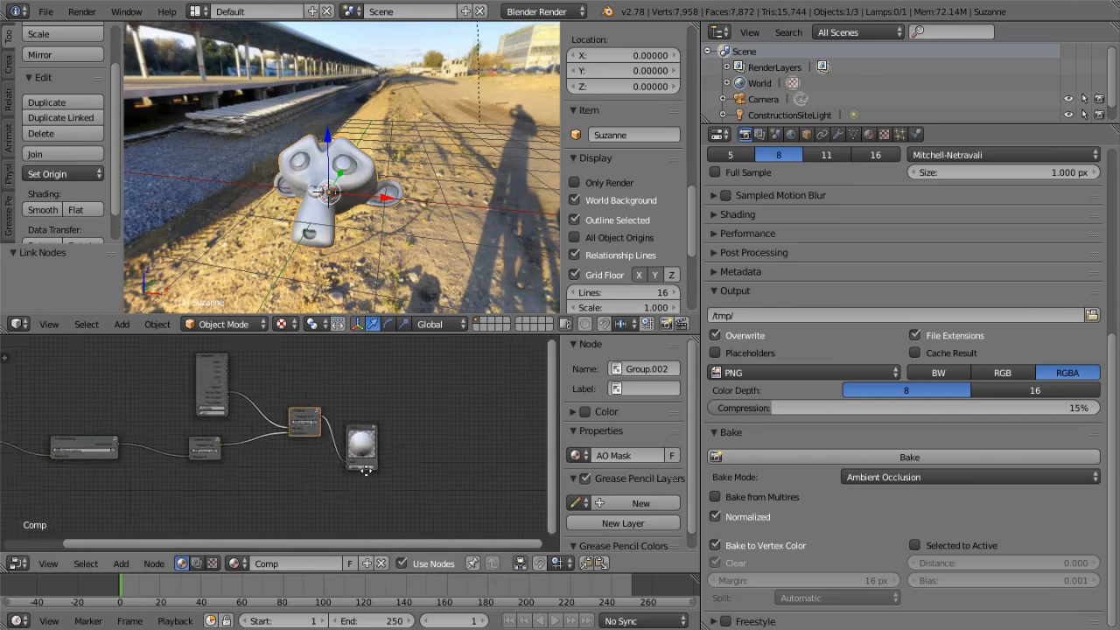
middle_click_drag(428, 250, 287, 263)
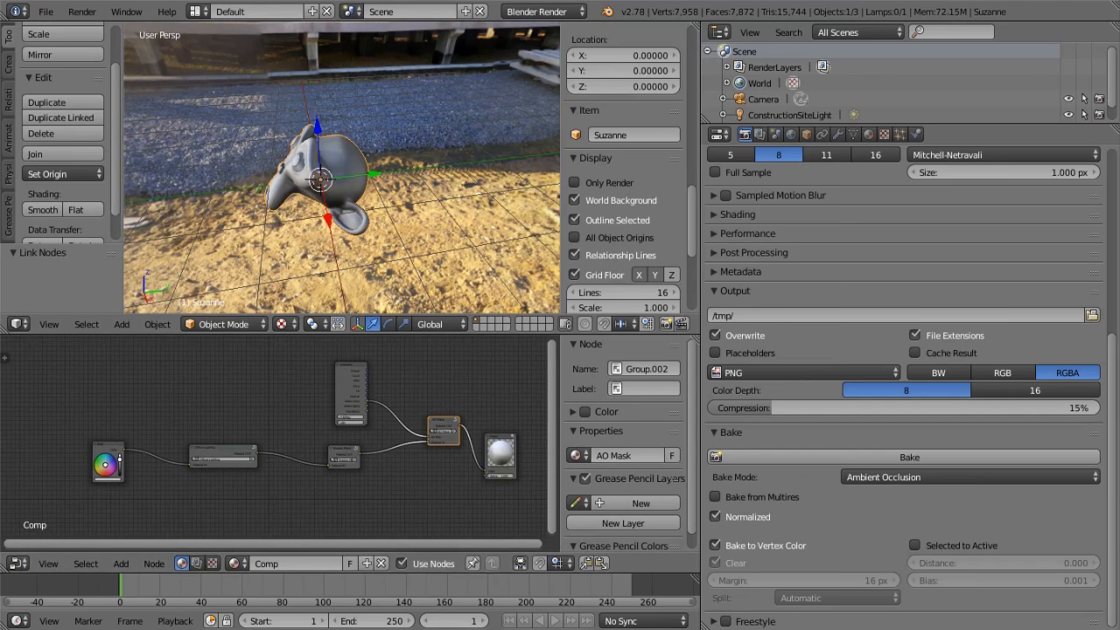
Show the monkey's material properties and connect Shadow Mask directly to the Output node's Color, bypassing AO Mask
left_click(869, 134)
scroll(341, 218, "up", 3)
middle_click_drag(340, 218, 423, 194)
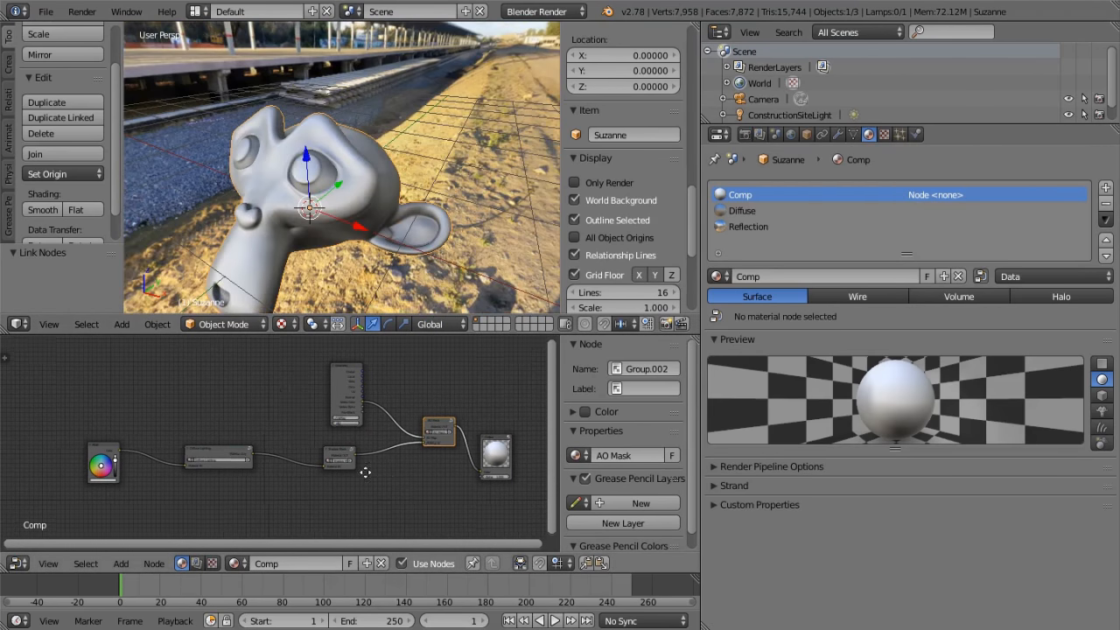
middle_click_drag(380, 463, 234, 437)
left_click(208, 429)
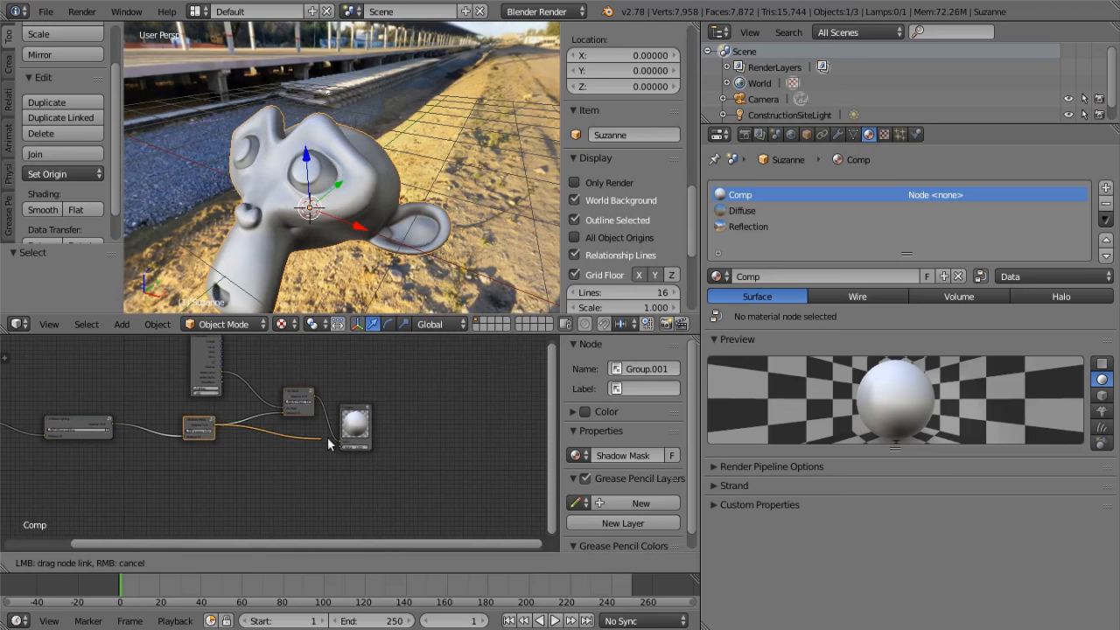
Enable Ambient Occlusion in the viewport shading and inspect its effect around the monkey's head
scroll(630, 248, "down", 6)
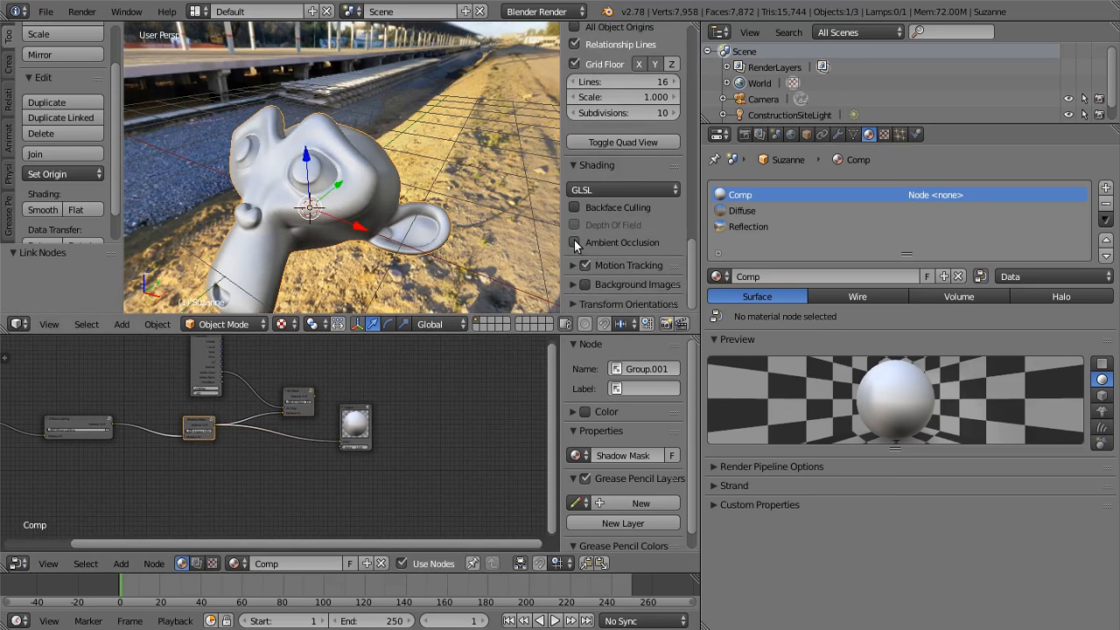
left_click(575, 241)
middle_click_drag(382, 198, 304, 199)
scroll(399, 205, "up", 4)
middle_click_drag(395, 206, 454, 199)
scroll(454, 199, "down", 5)
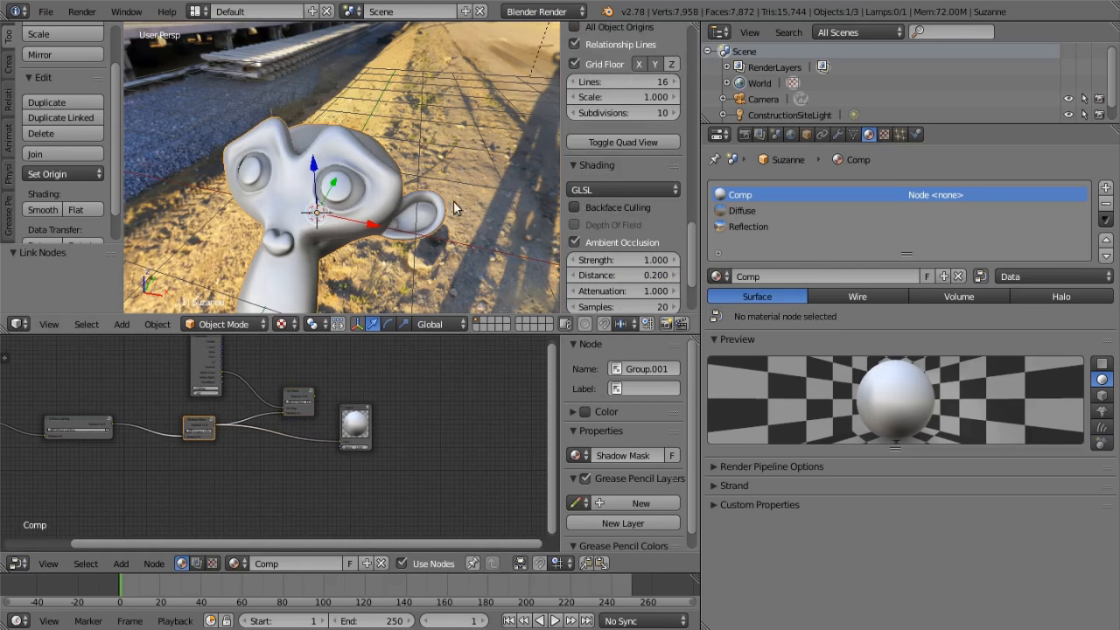
Restrict the viewport display to Only Render and view the monkey through the camera
scroll(448, 209, "down", 2)
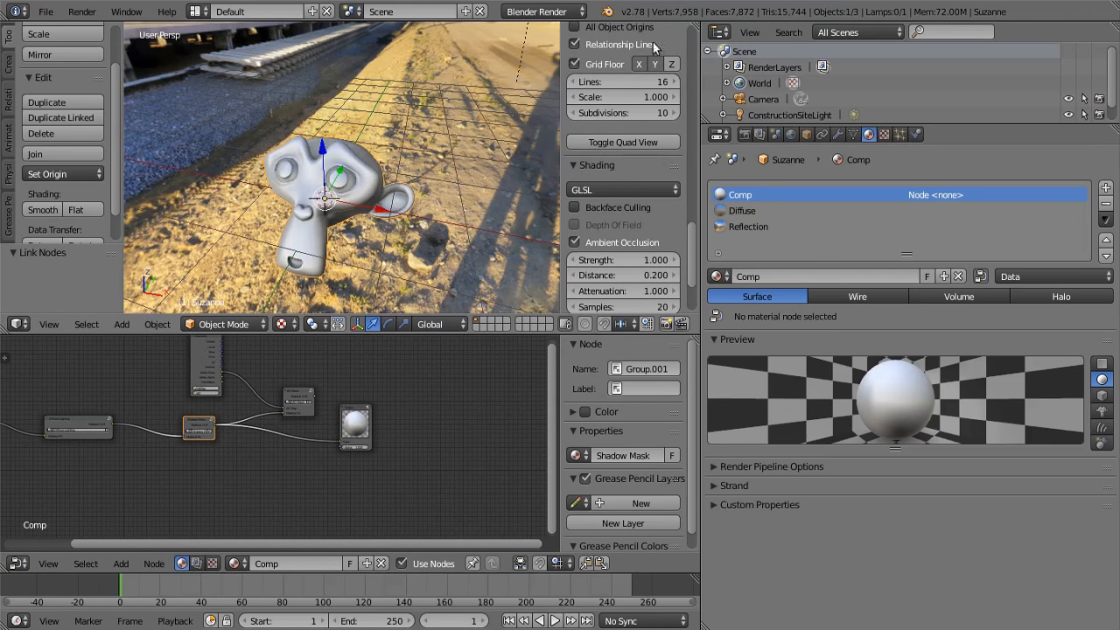
scroll(606, 209, "up", 6)
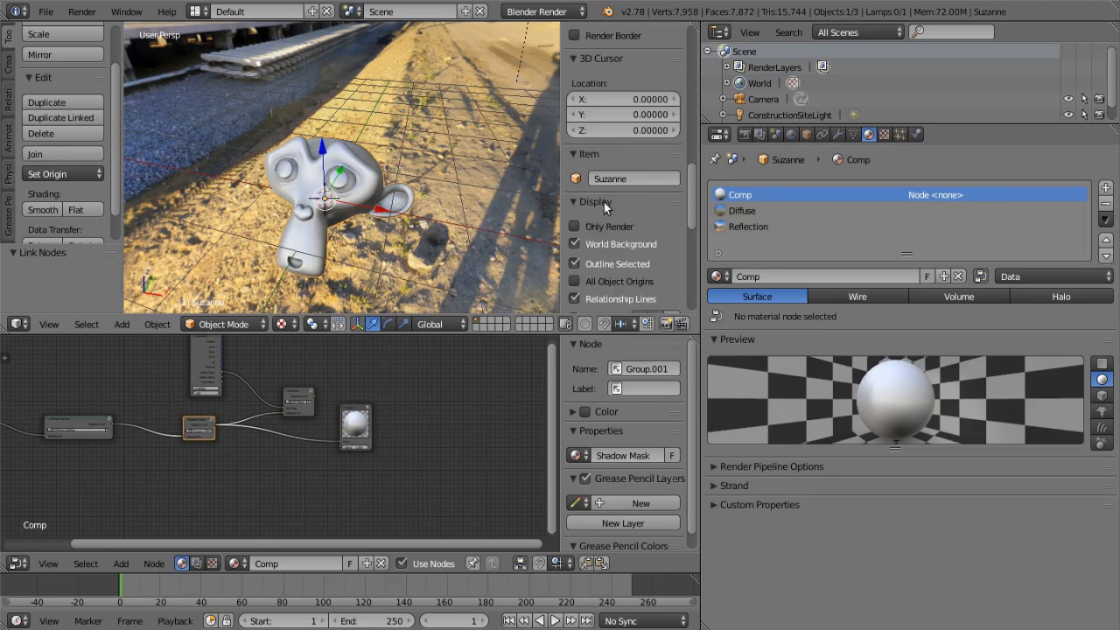
left_click(574, 226)
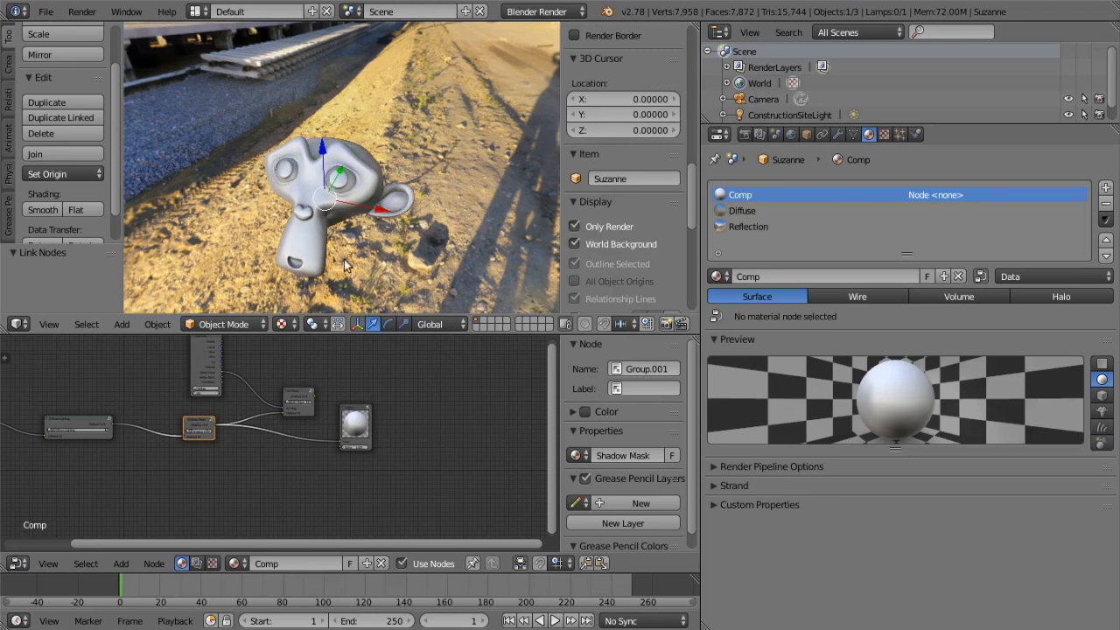
left_click(49, 324)
left_click(87, 270)
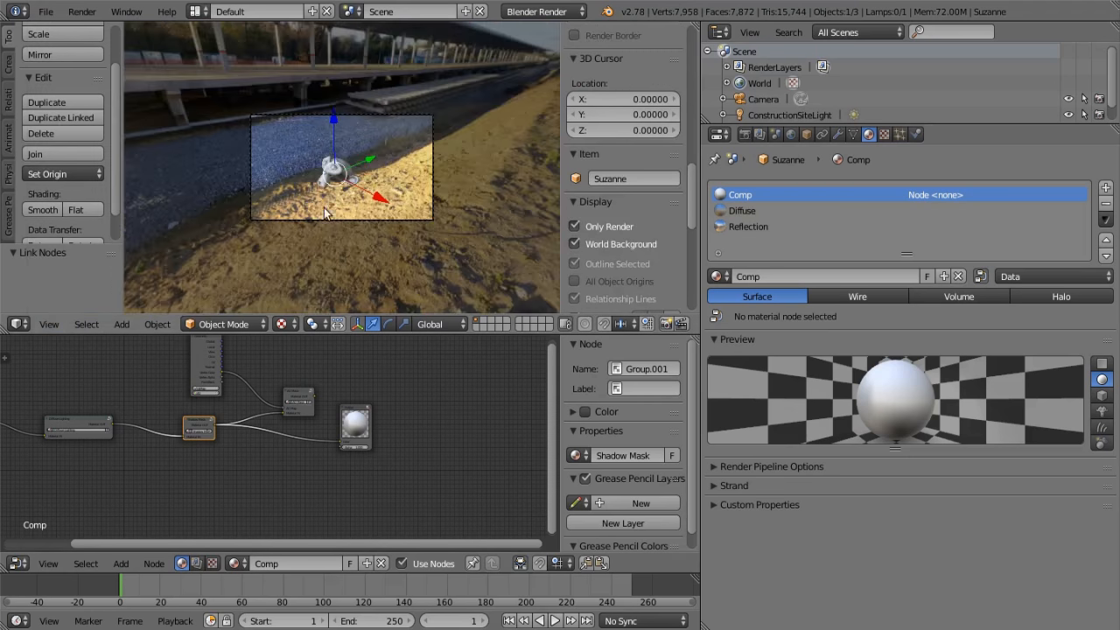
scroll(394, 196, "up", 3)
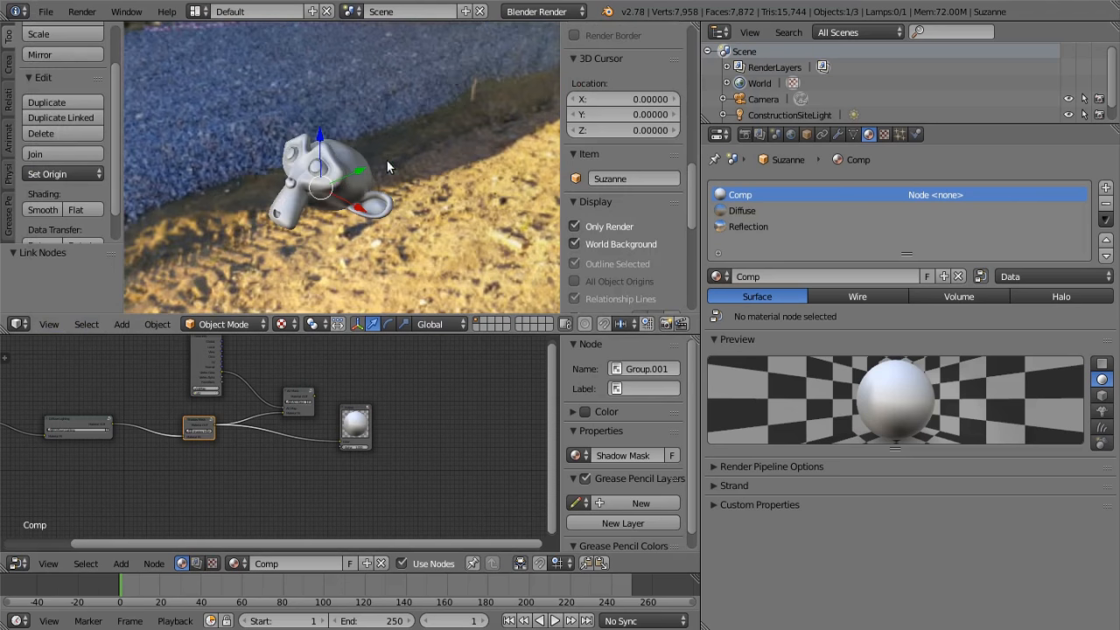
scroll(386, 161, "up", 5)
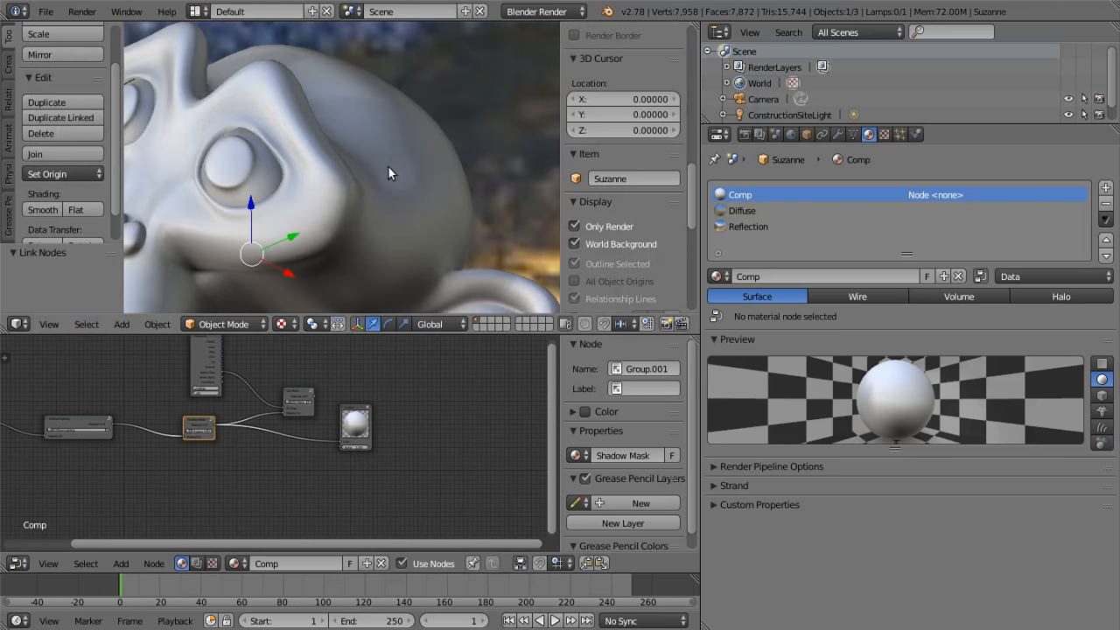
scroll(367, 162, "down", 6)
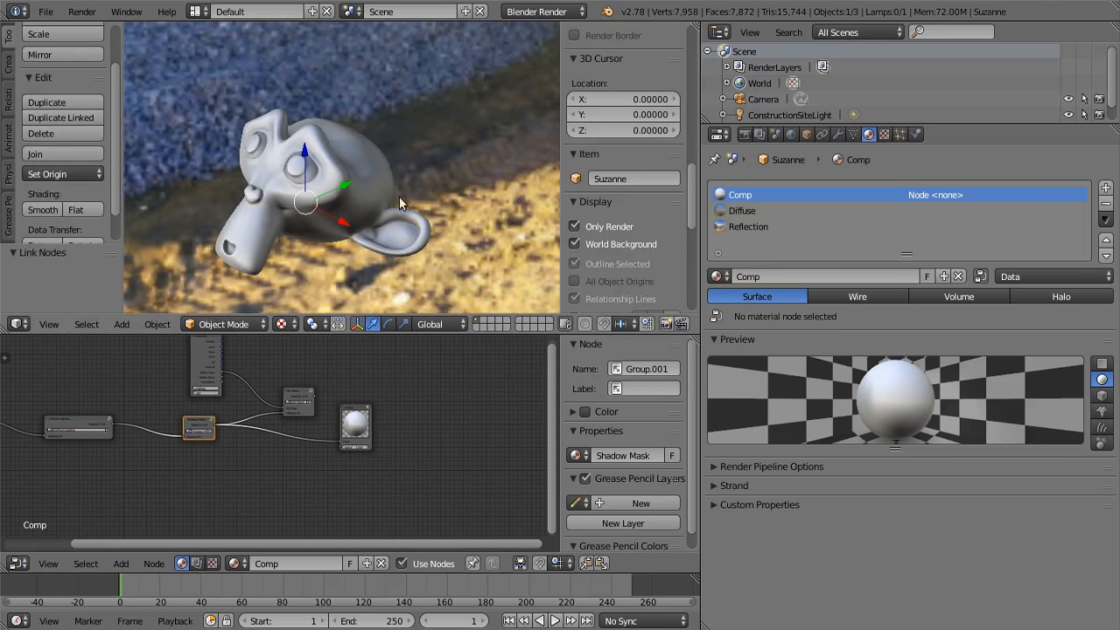
Set the viewport ambient occlusion samples to 120 and examine the shading up close
scroll(597, 261, "down", 8)
left_click(614, 212)
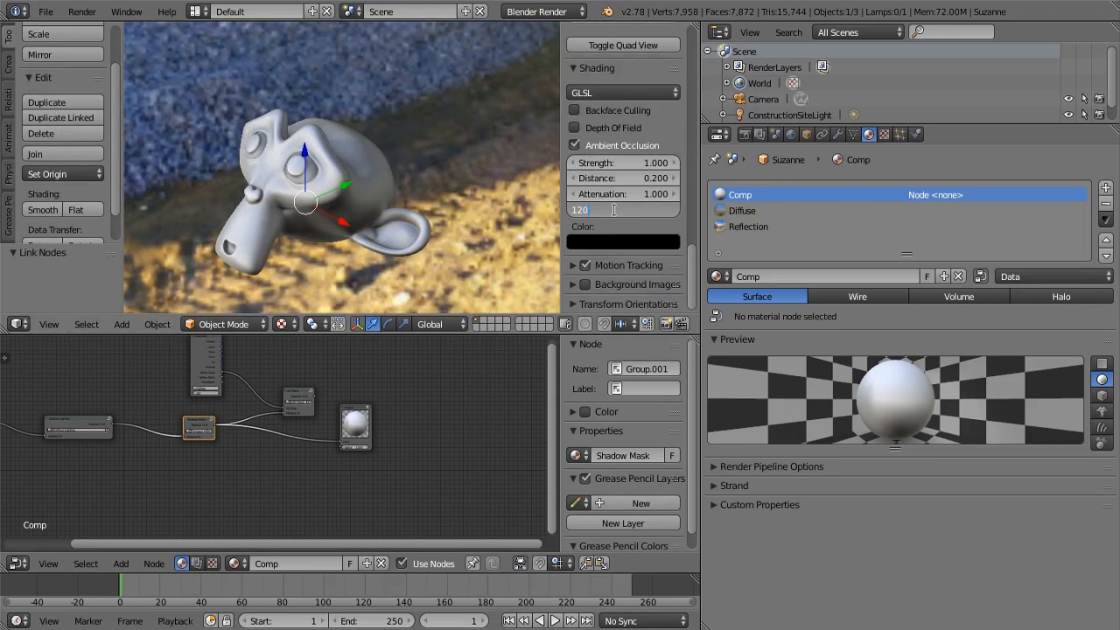
key("Return")
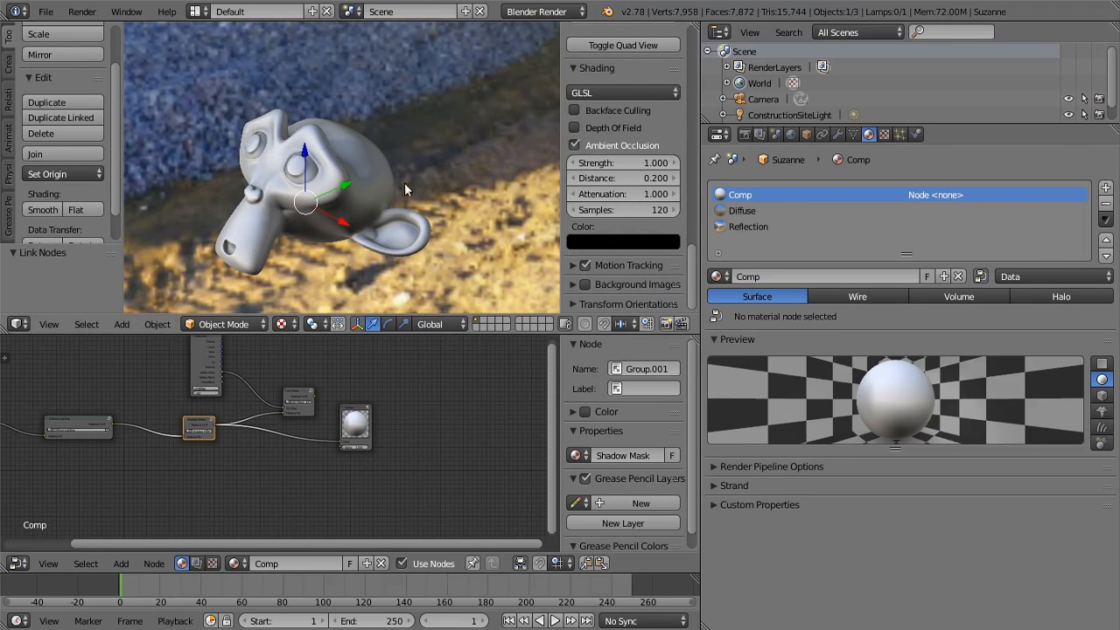
scroll(399, 146, "up", 8)
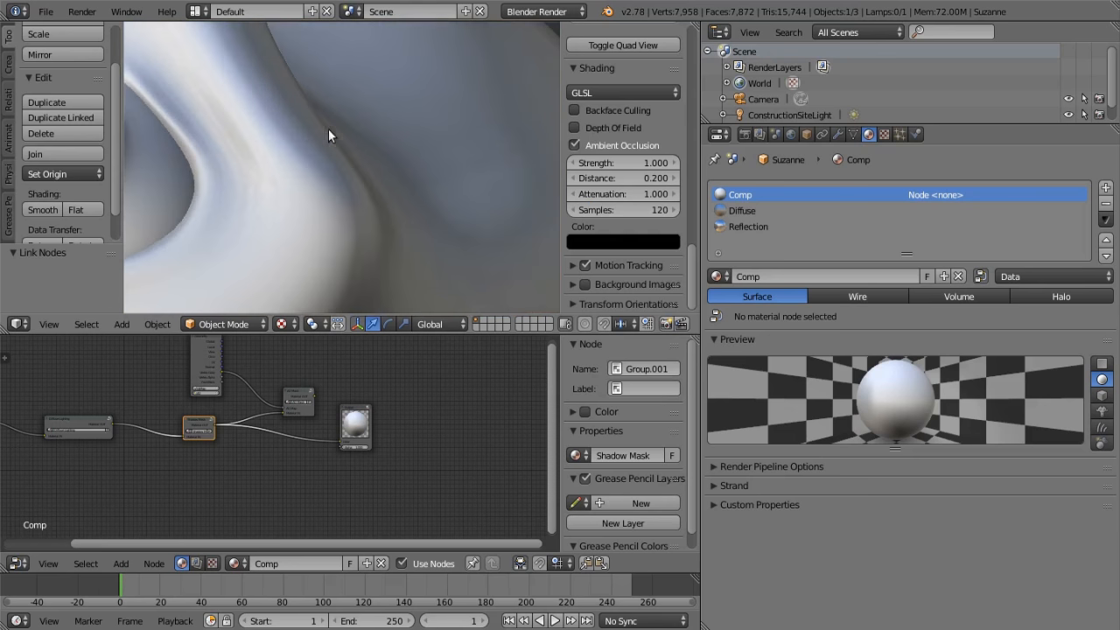
scroll(354, 175, "down", 8)
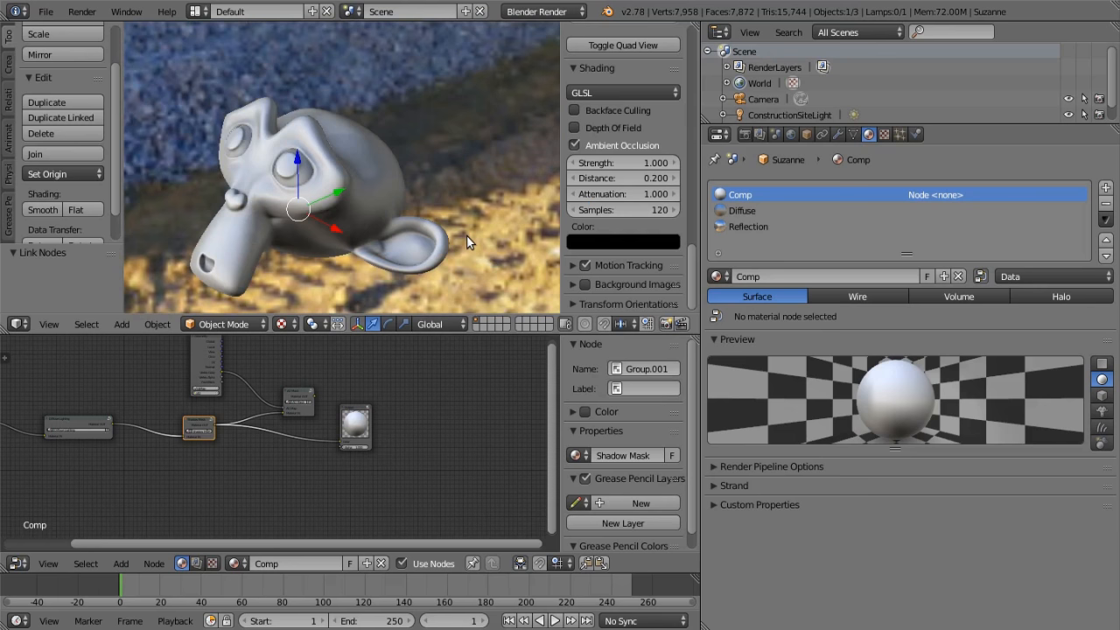
Unpack the Diffuse material's box map image ConstructionDiffused.png, using the file from the current directory
scroll(331, 160, "down", 2)
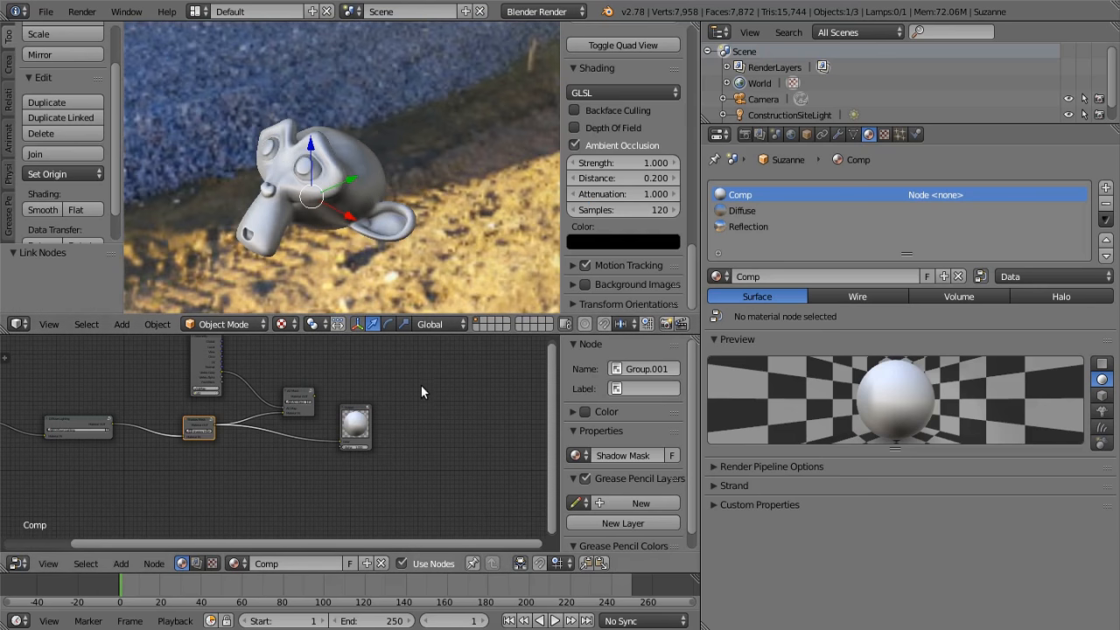
middle_click_drag(420, 388, 393, 410)
mouse_move(395, 230)
middle_mouse_down()
mouse_move(191, 200)
mouse_move(418, 225)
mouse_move(511, 132)
mouse_move(404, 248)
middle_mouse_up()
scroll(407, 225, "up", 2)
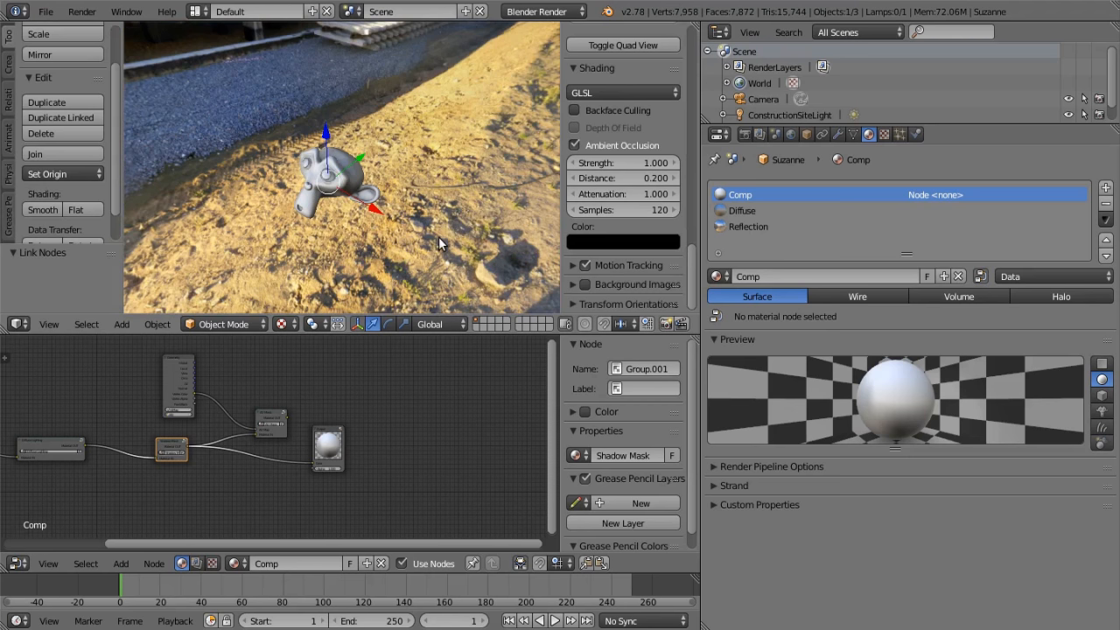
middle_click_drag(437, 236, 355, 154)
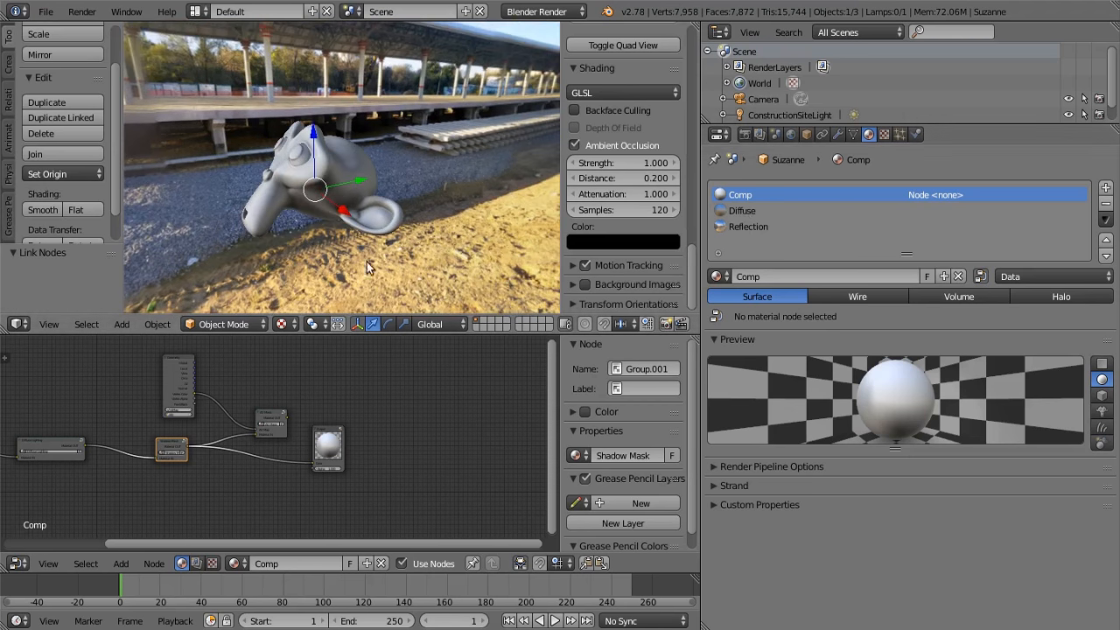
left_click(778, 215)
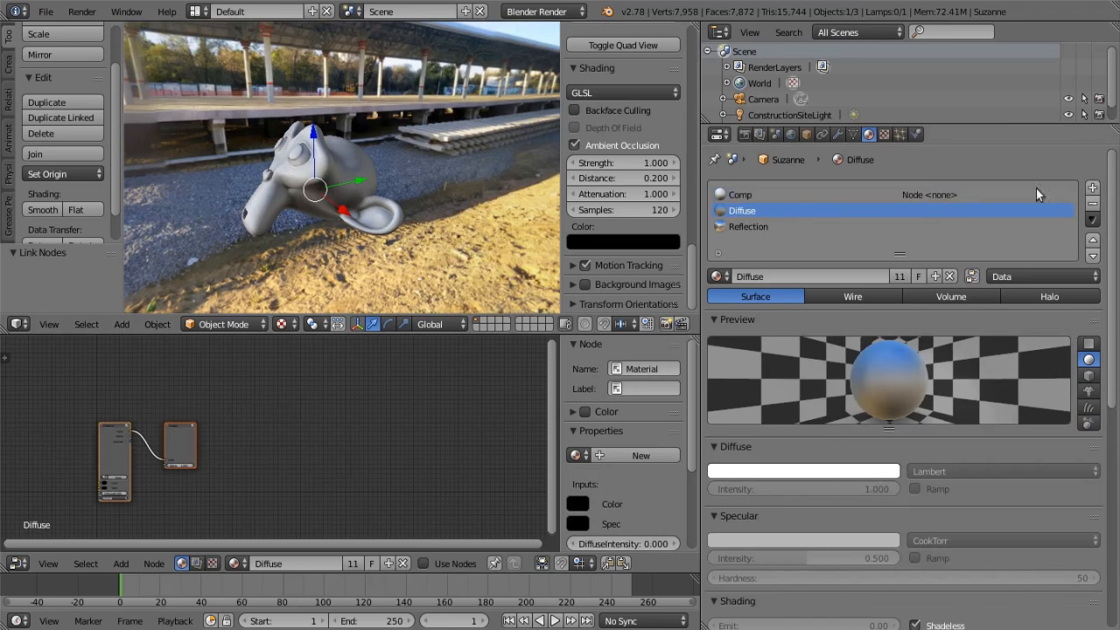
left_click(885, 133)
scroll(971, 282, "up", 8)
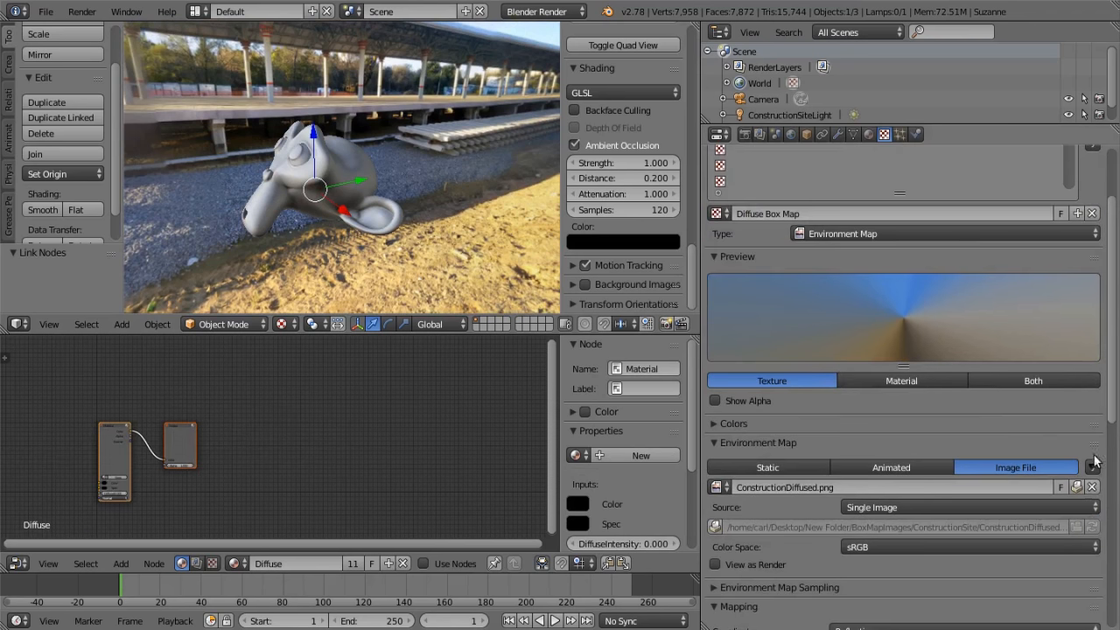
left_click(1077, 487)
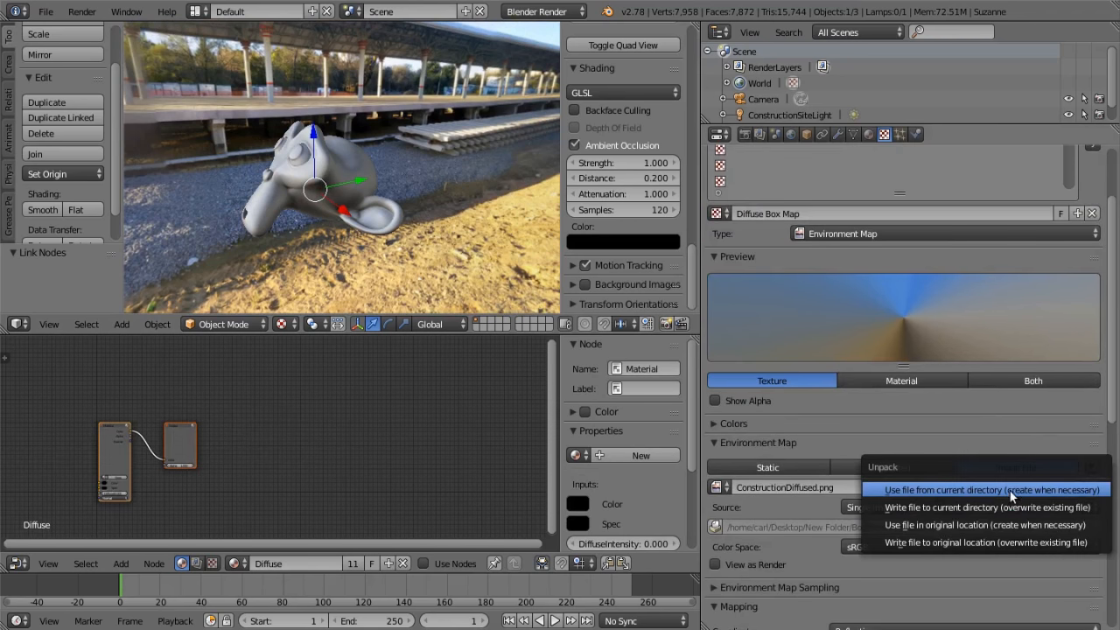
left_click(998, 492)
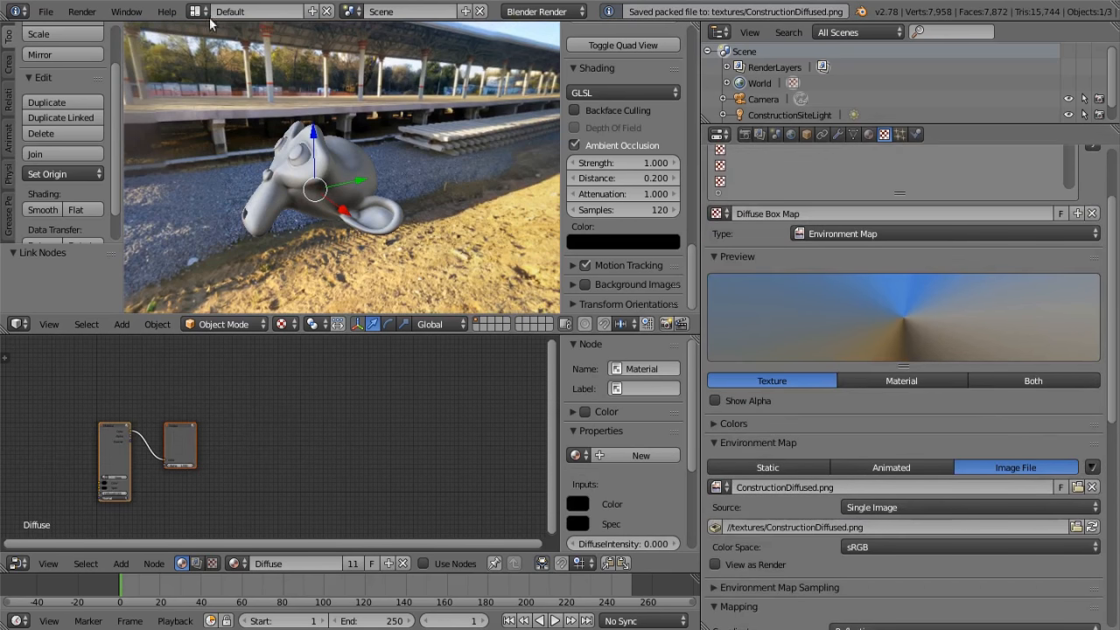
Replace the Diffuse Box Map image with CitySunsetDiffuse.png from the BoxMapImages/CitySunset folder
left_click(1079, 487)
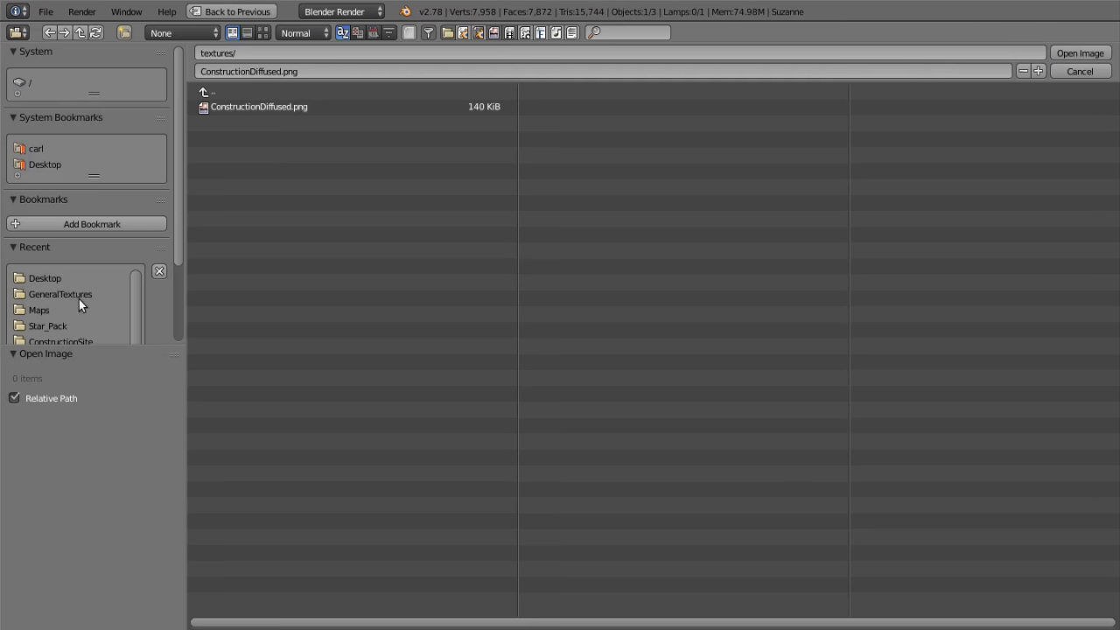
scroll(76, 297, "down", 1)
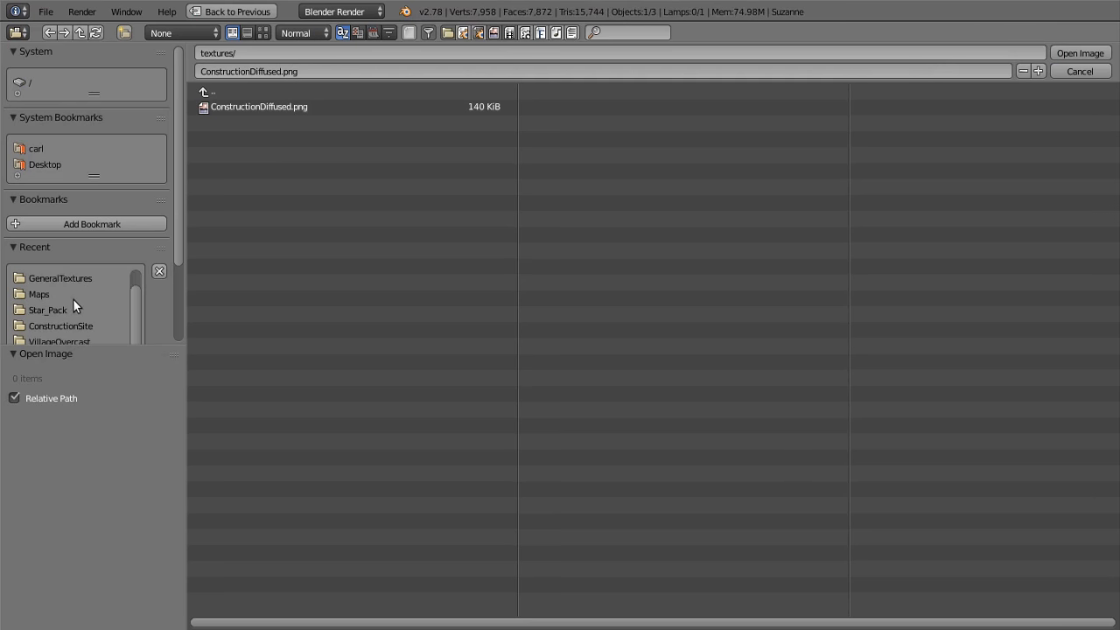
left_click(84, 325)
left_click(206, 91)
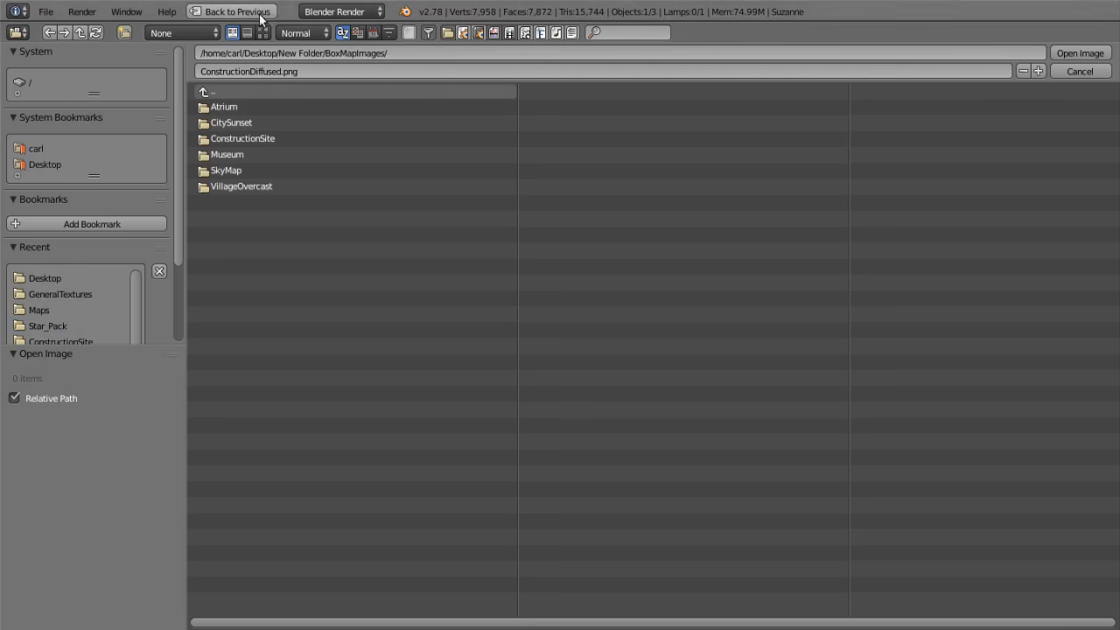
left_click(264, 33)
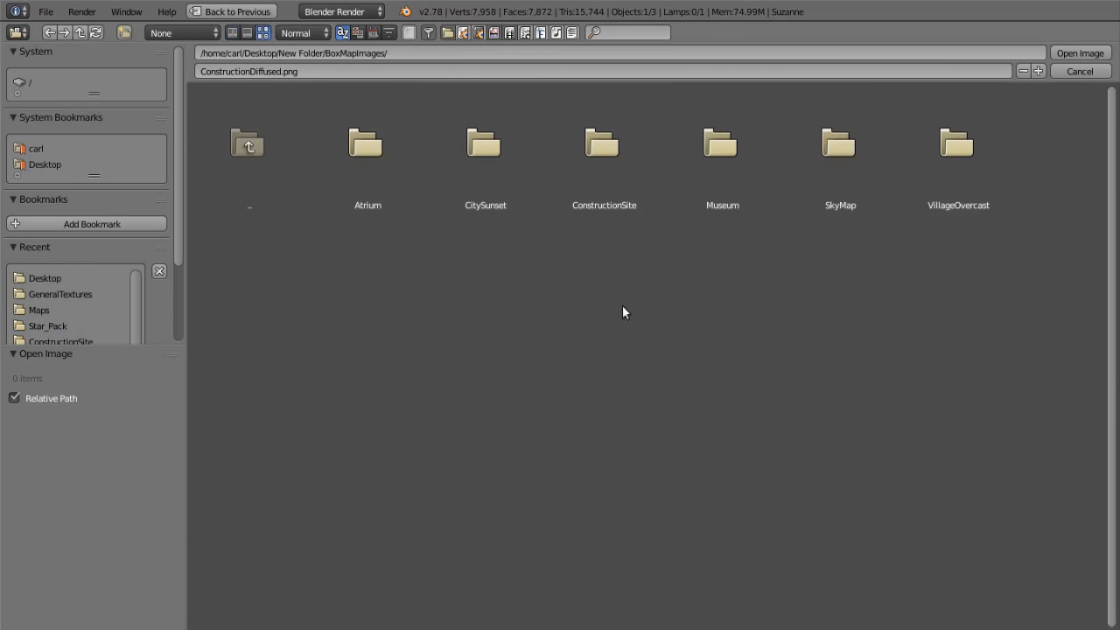
left_click(456, 163)
left_click(521, 202)
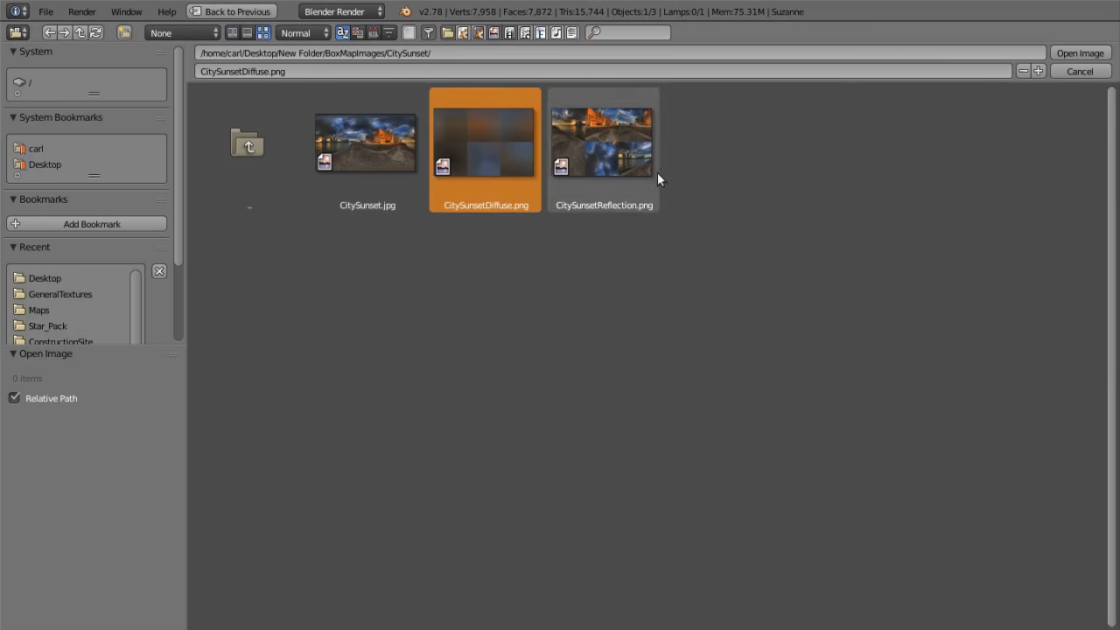
left_click(1078, 54)
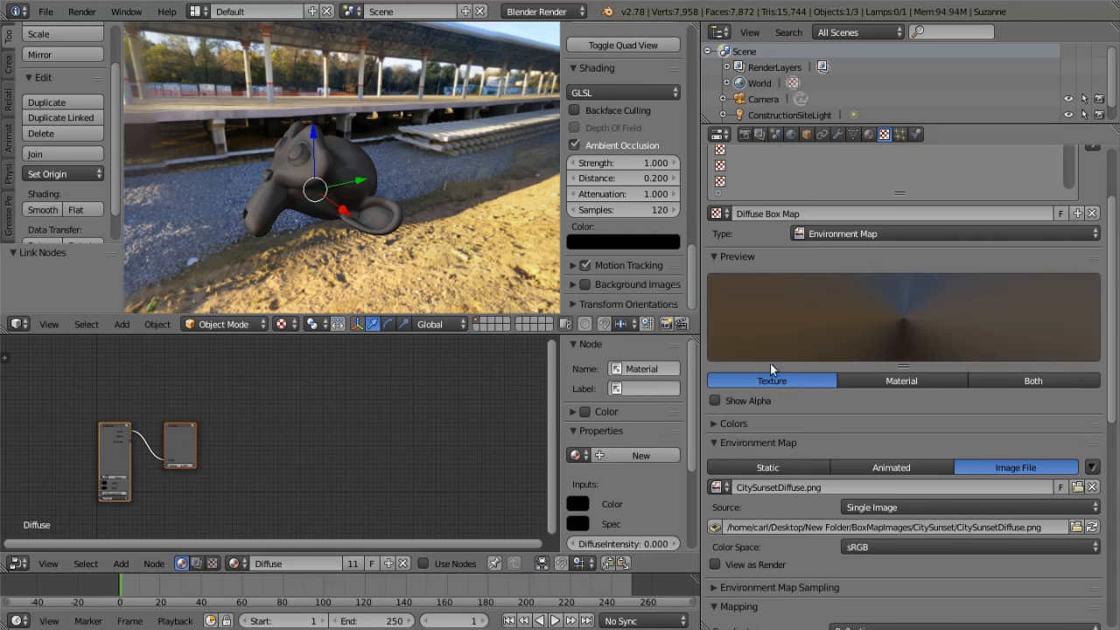
Unpack the Reflection material's environment map image ConstructionSiteReflection.png to the textures folder
left_click(870, 136)
left_click(749, 226)
left_click(884, 135)
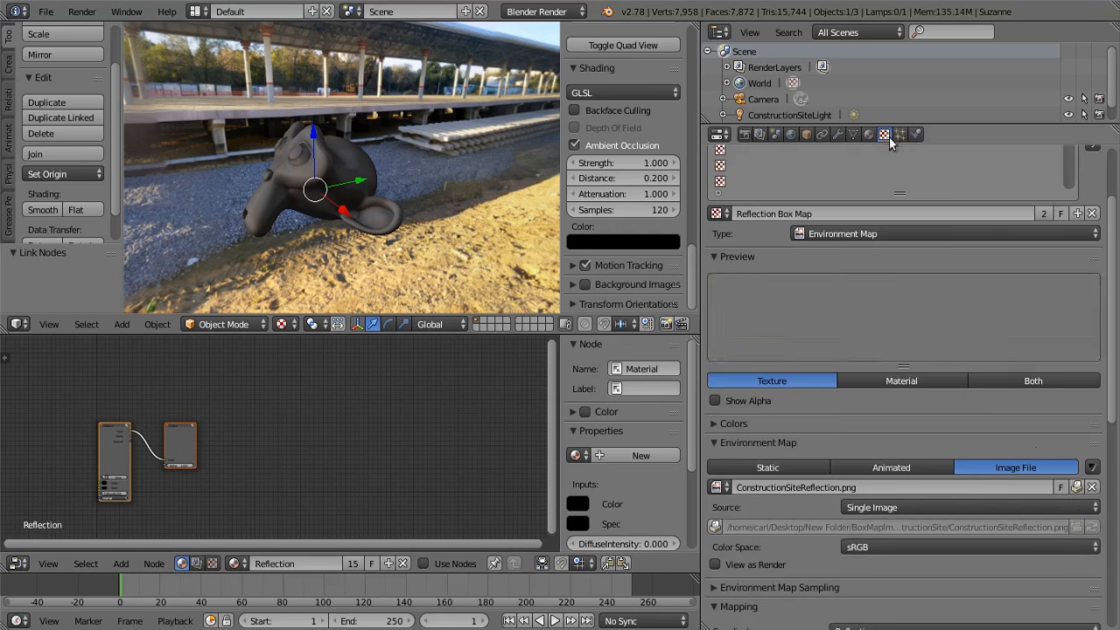
left_click(1074, 490)
left_click(1074, 487)
Load CitySunsetReflection.png from the CitySunset folder as the Reflection Box Map image
left_click(1091, 526)
left_click(208, 92)
left_click(50, 276)
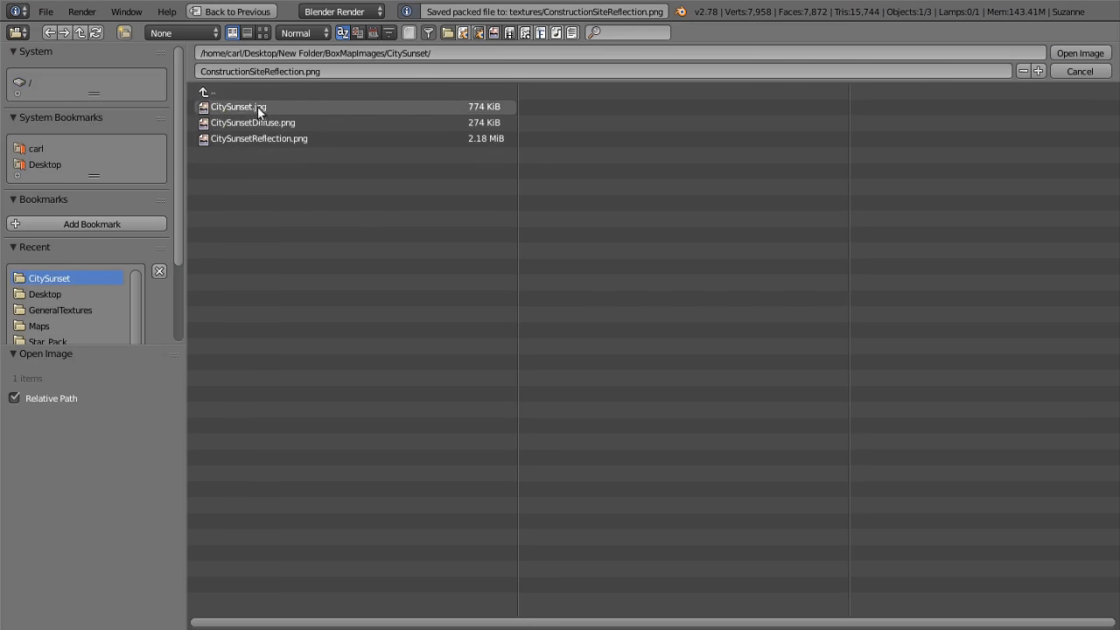
left_click(262, 32)
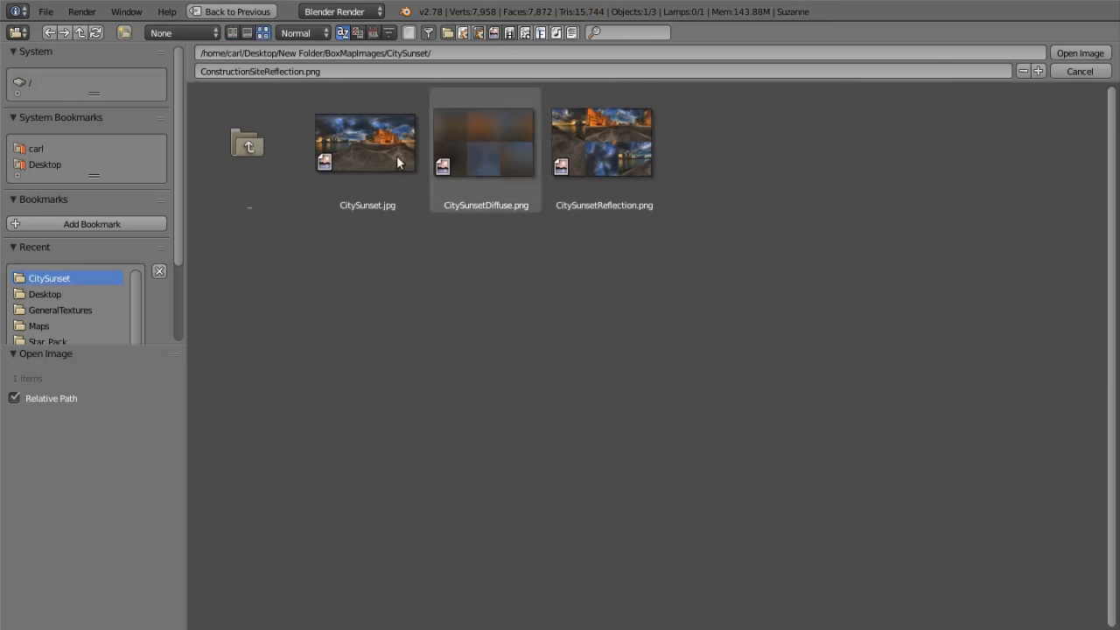
left_click(602, 144)
left_click(1079, 53)
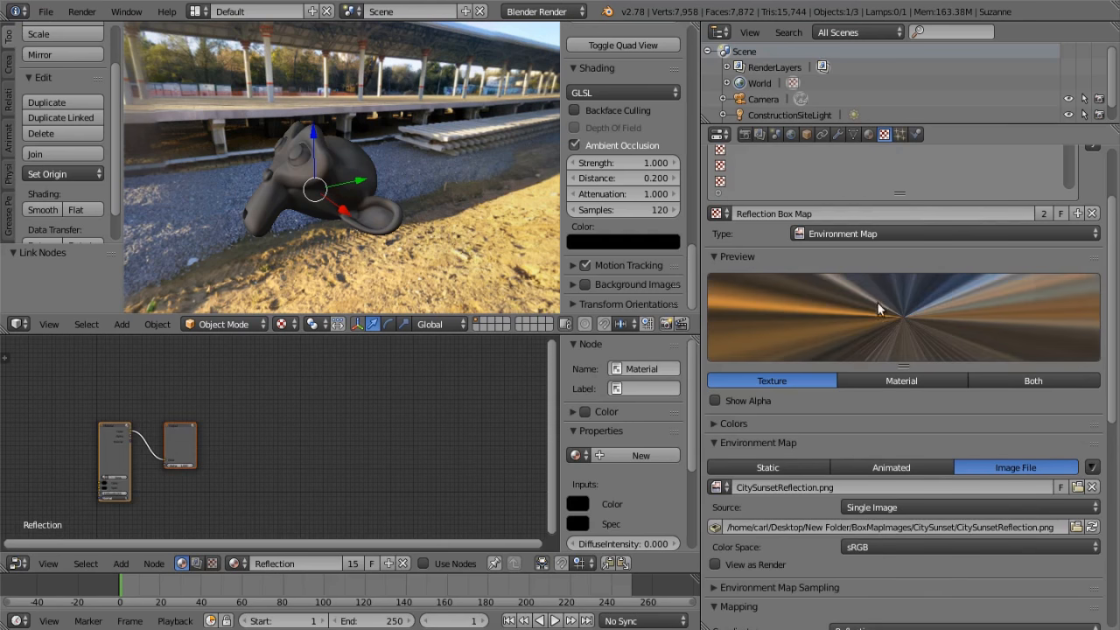
Unpack the World Map texture's image ConstructionSite.jpg to the textures folder
scroll(944, 443, "up", 3)
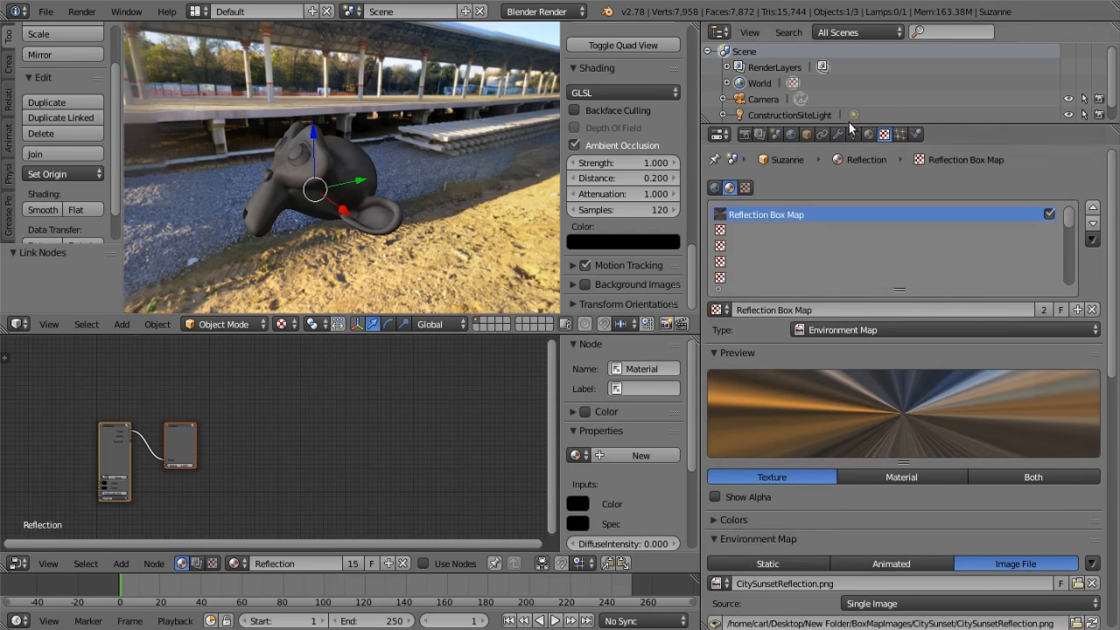
left_click(791, 133)
left_click(884, 134)
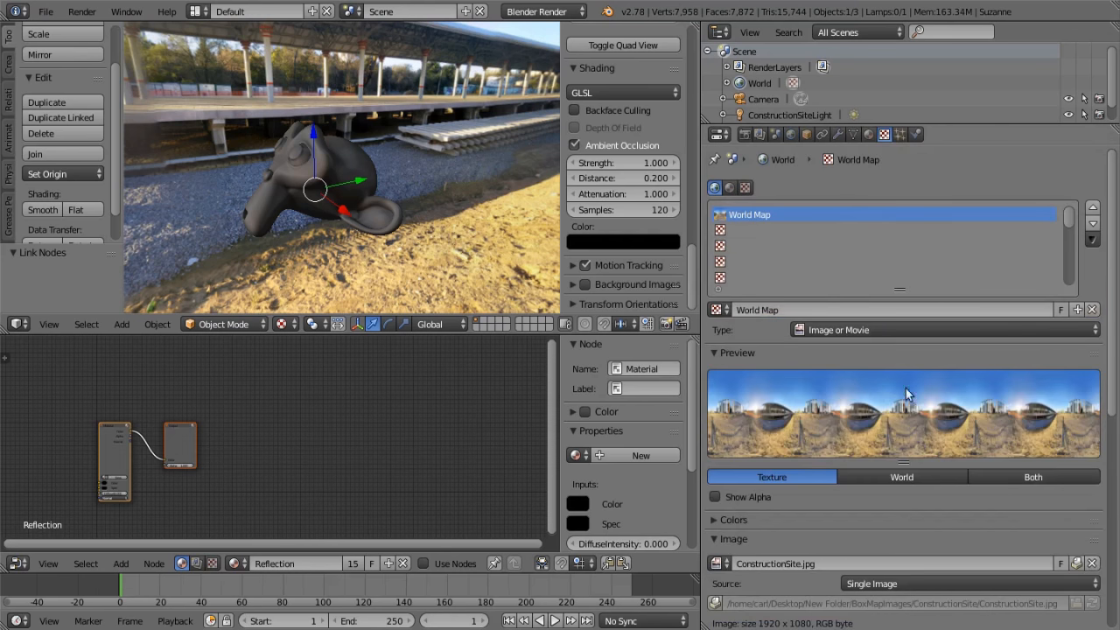
scroll(1057, 484, "down", 7)
left_click(1077, 341)
left_click(1075, 343)
Replace the World Map image with CitySunset.jpg from the CitySunset folder
left_click(1077, 341)
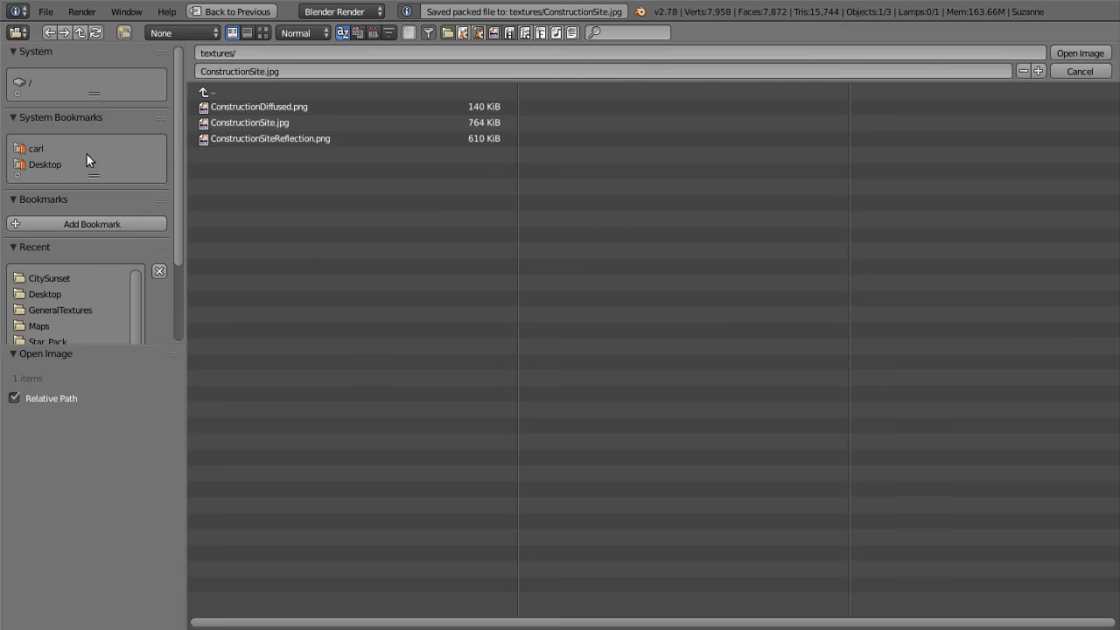
left_click(46, 280)
left_click(262, 33)
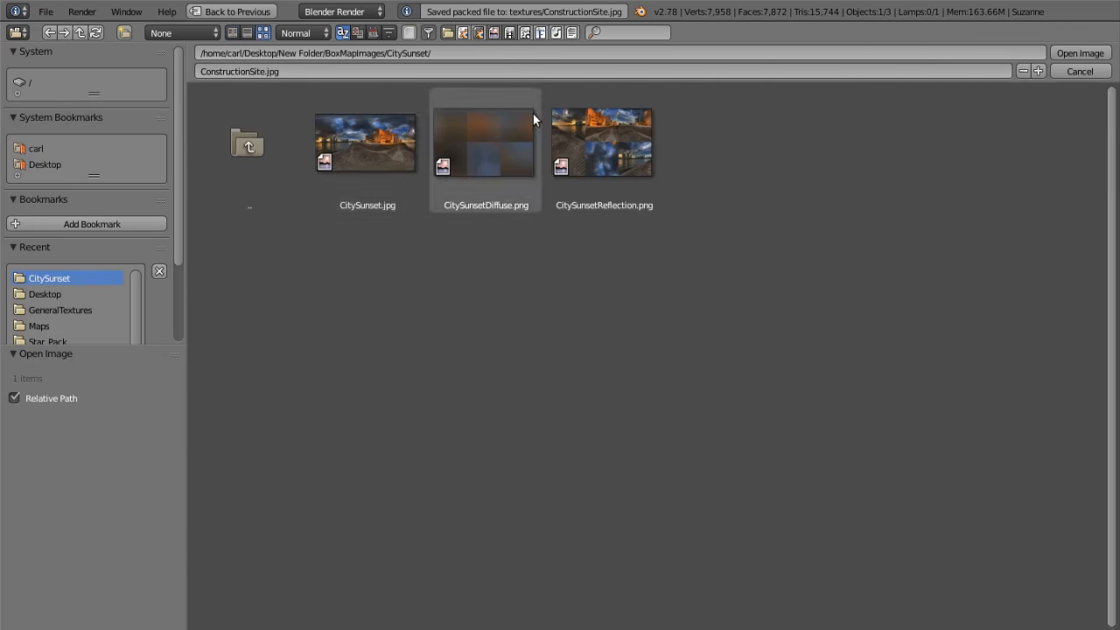
left_click(388, 132)
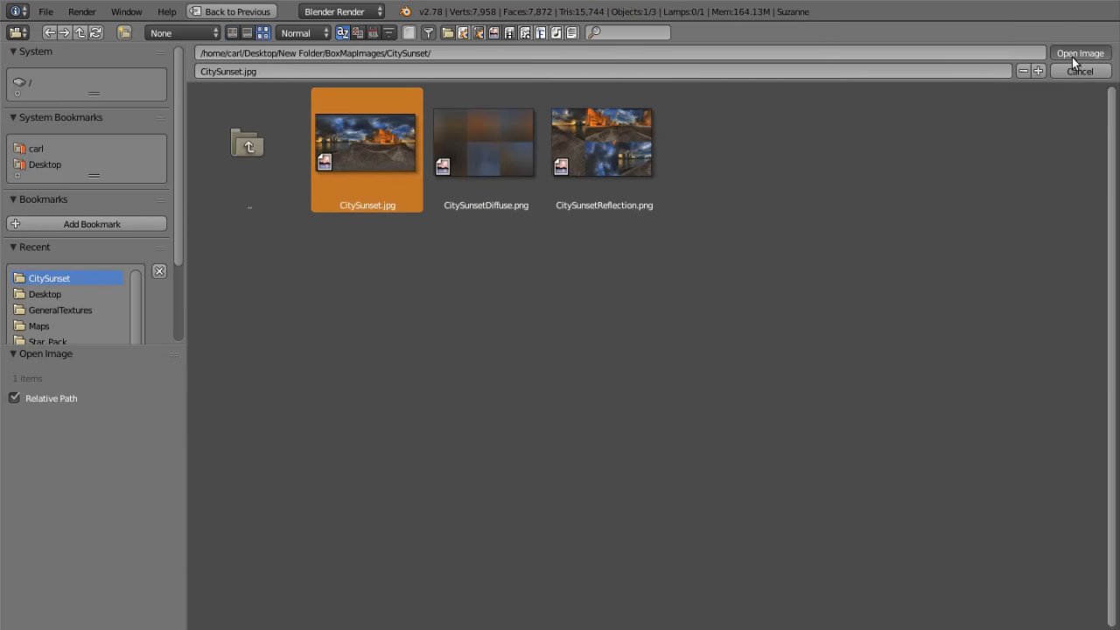
left_click(1073, 58)
mouse_move(414, 226)
middle_mouse_down()
mouse_move(228, 196)
mouse_move(145, 214)
mouse_move(420, 229)
middle_mouse_up()
Select ConstructionSiteLight and turn off Only Render so the lamp shows in the viewport with the world background
left_click(789, 116)
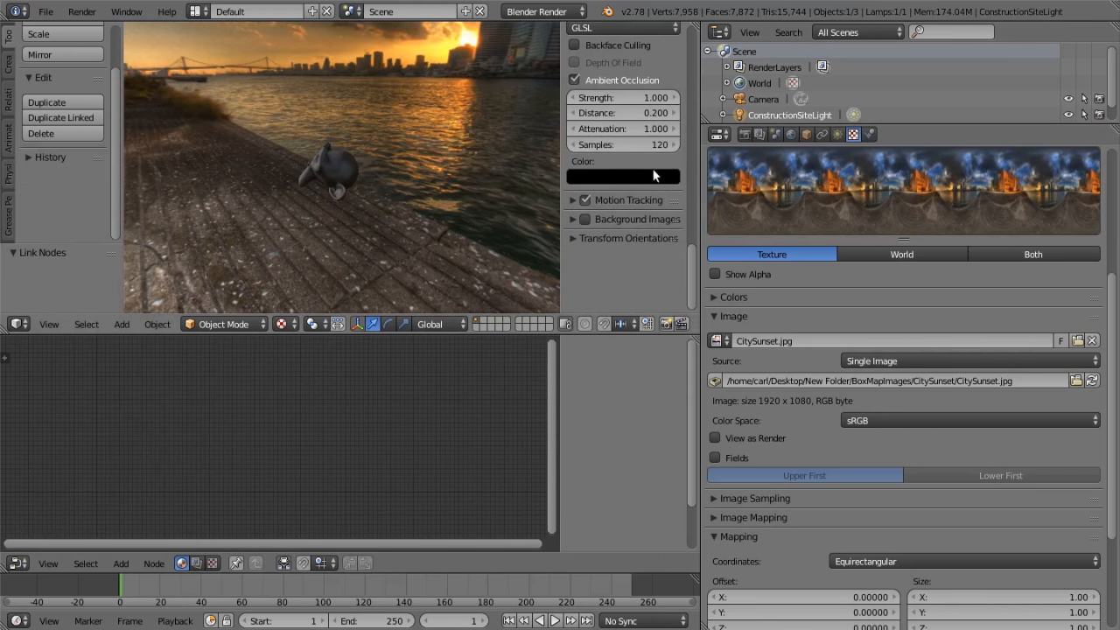
scroll(651, 168, "up", 8)
left_click(575, 159)
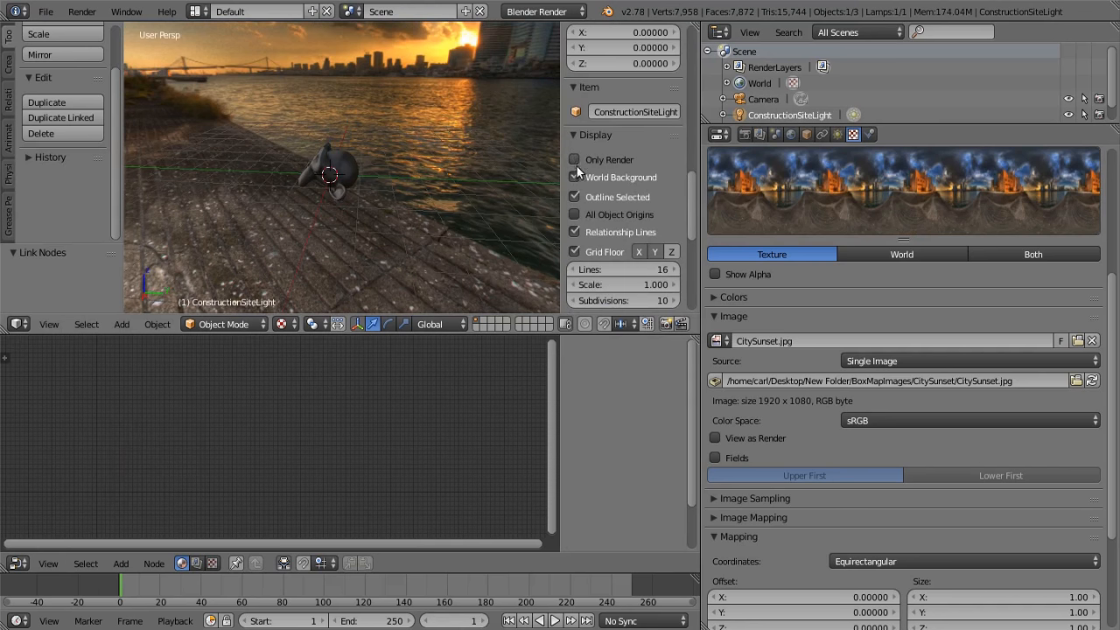
left_click(574, 176)
left_click(574, 177)
Rotate the sun lamp by about -50.6° with the rotation manipulator to match the sunset's direction
middle_click_drag(462, 154, 357, 78)
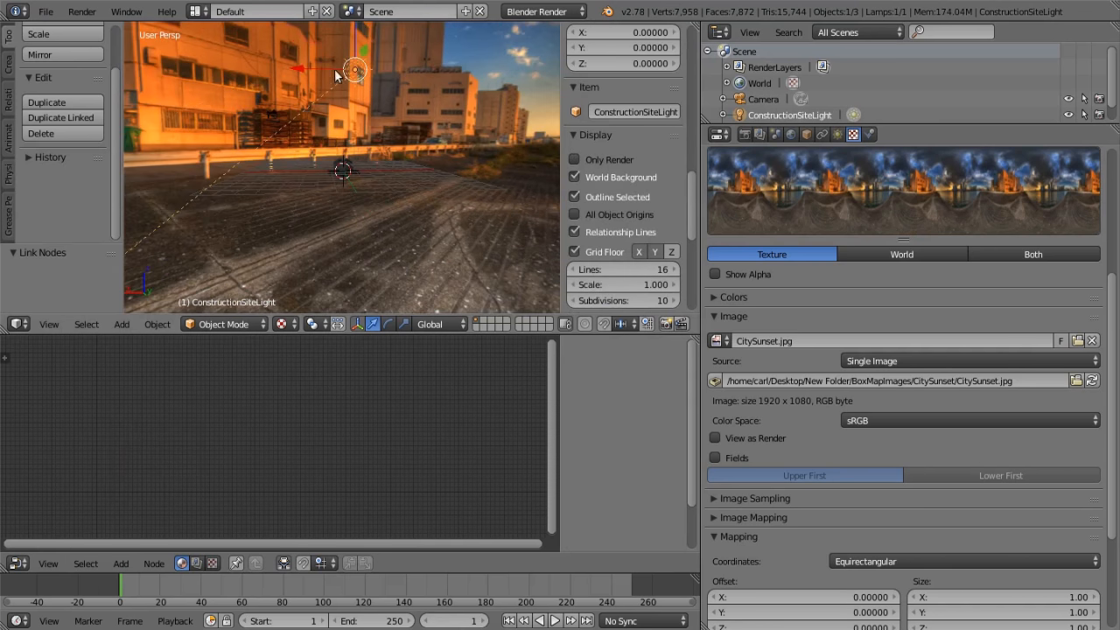
left_click(388, 323)
left_click_drag(416, 62, 371, 82)
middle_click_drag(393, 115, 262, 87)
left_click_drag(272, 91, 260, 106)
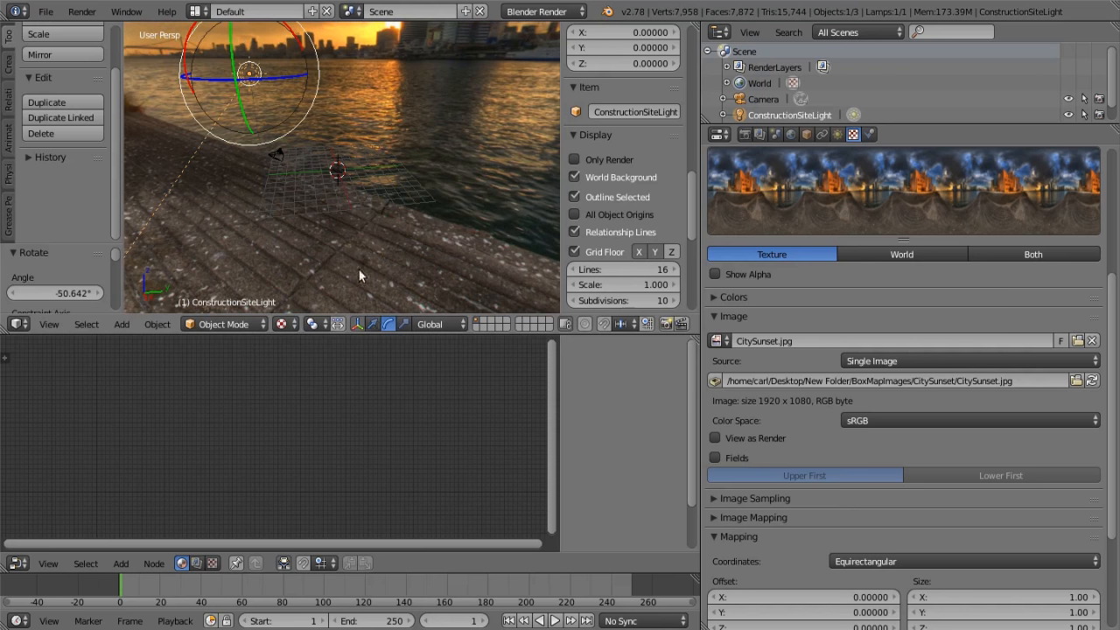
Move the sun lamp about 9.83 along Y, shift it along X, and adjust its height
left_click_drag(305, 73, 308, 72)
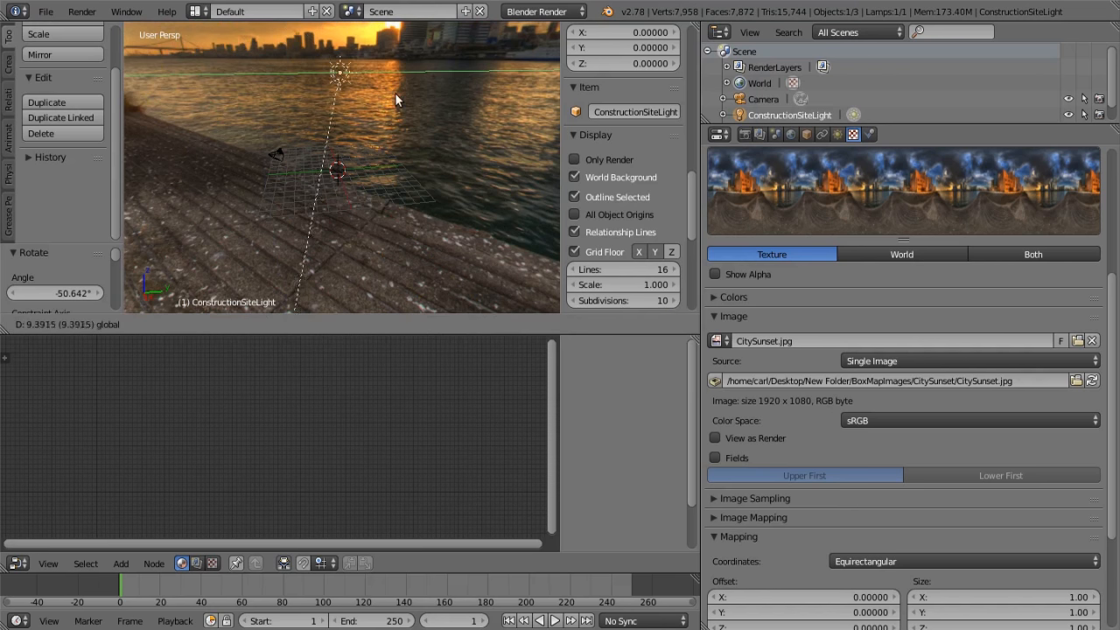
left_click_drag(390, 91, 395, 93)
middle_click_drag(394, 103, 148, 111)
left_click_drag(320, 76, 355, 94)
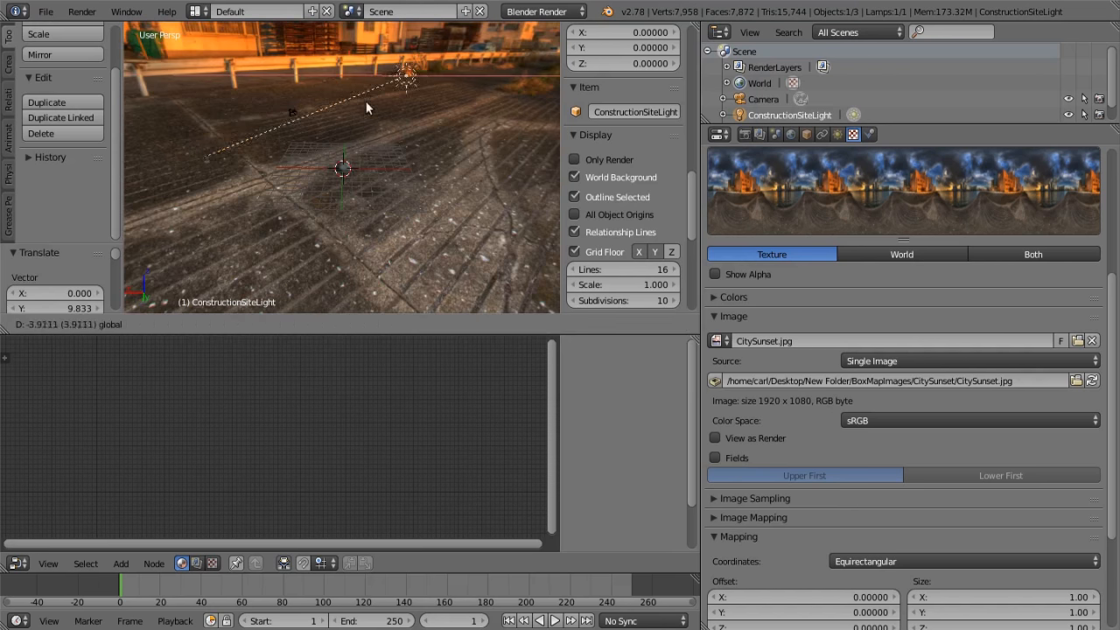
left_click_drag(417, 117, 417, 118)
middle_click_drag(422, 122, 330, 151)
left_click_drag(418, 58, 416, 98)
middle_click_drag(415, 103, 161, 116)
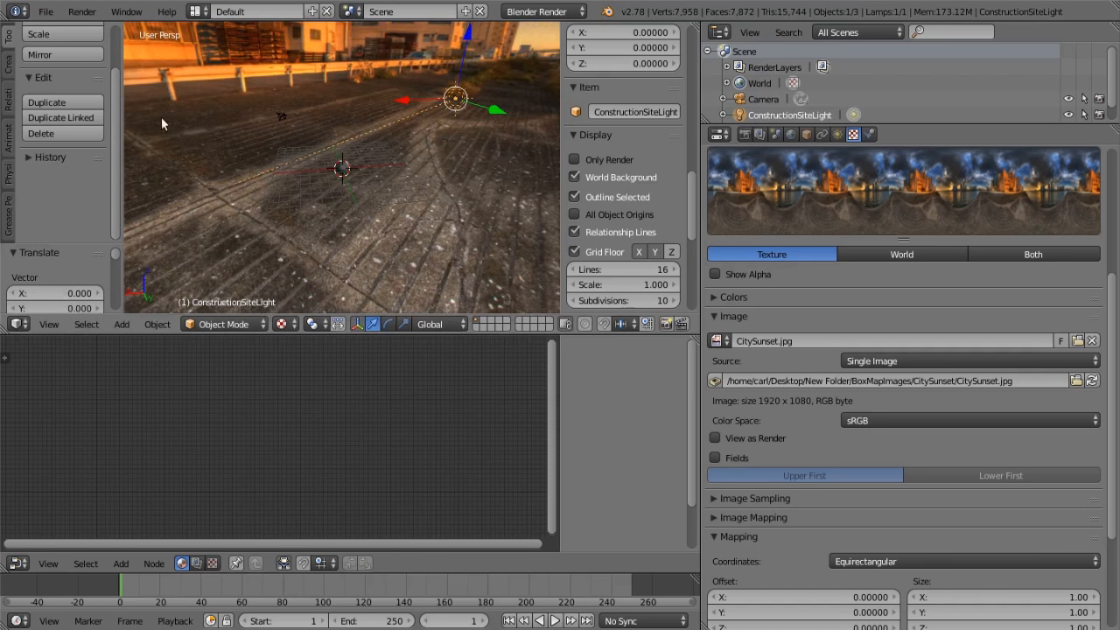
Adjust the sun lamp's energy, trying 2 and 5, and check the shading on the monkey
left_click(838, 133)
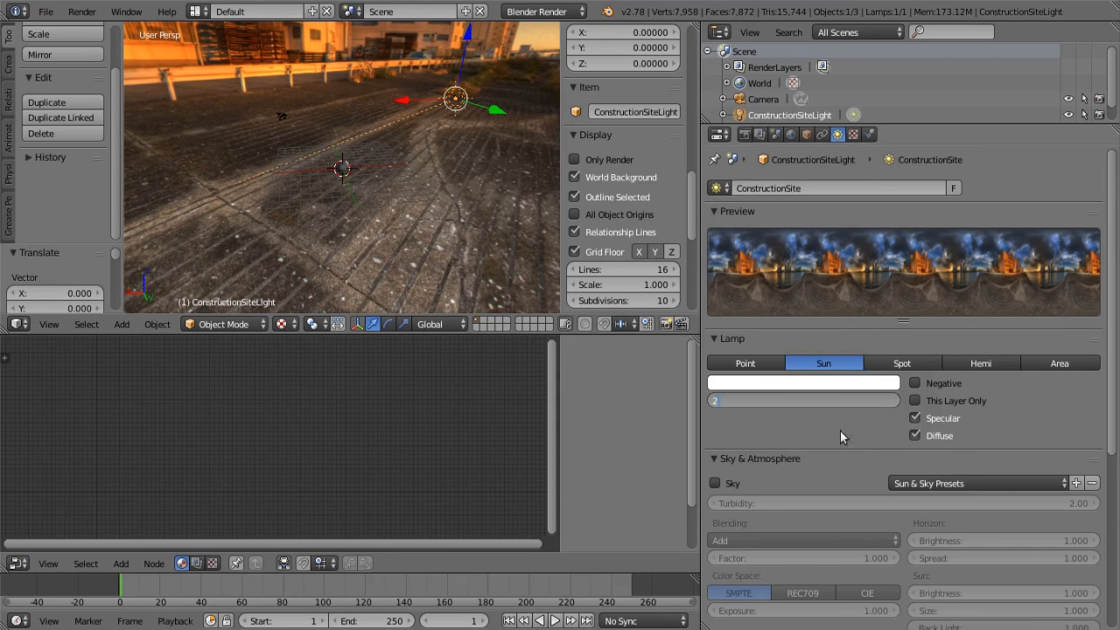
key("Return")
middle_click_drag(494, 271, 377, 253)
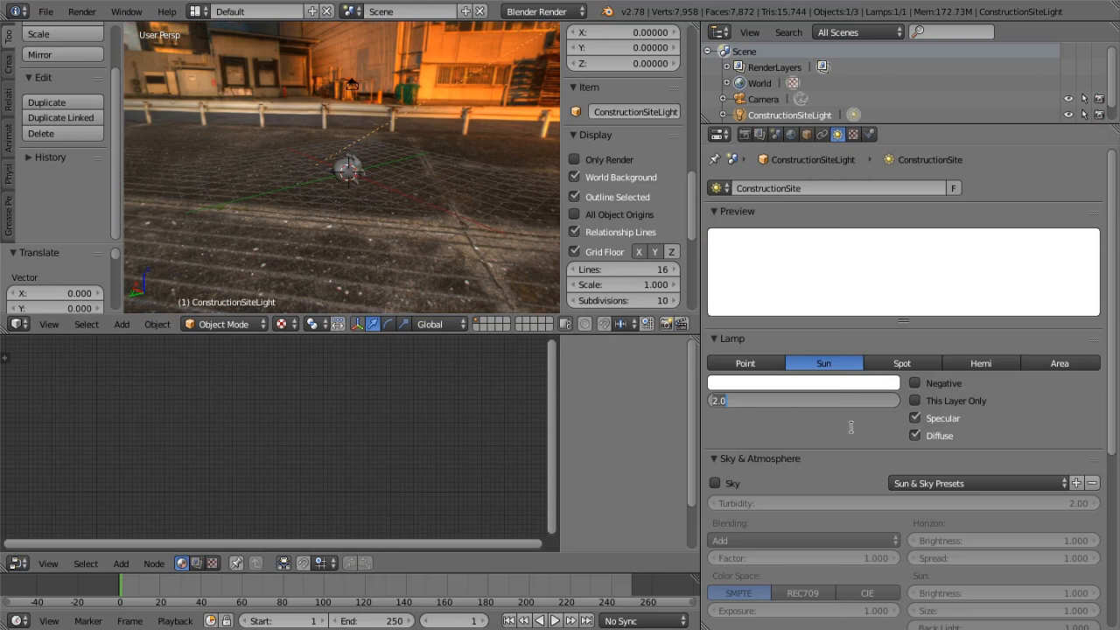
key("Return")
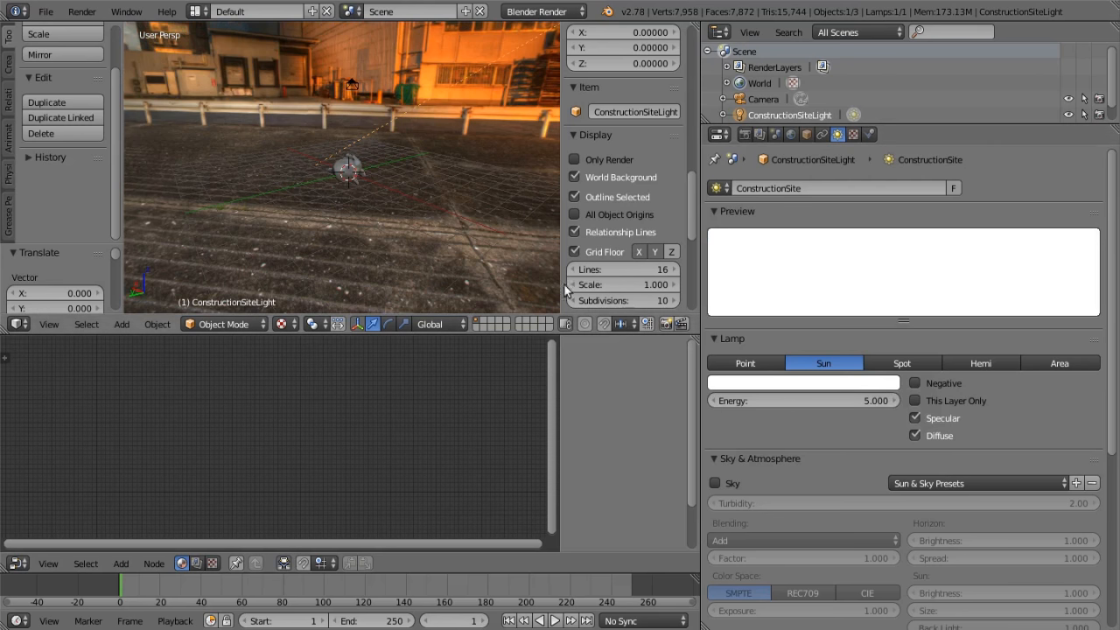
middle_click_drag(410, 215, 438, 245)
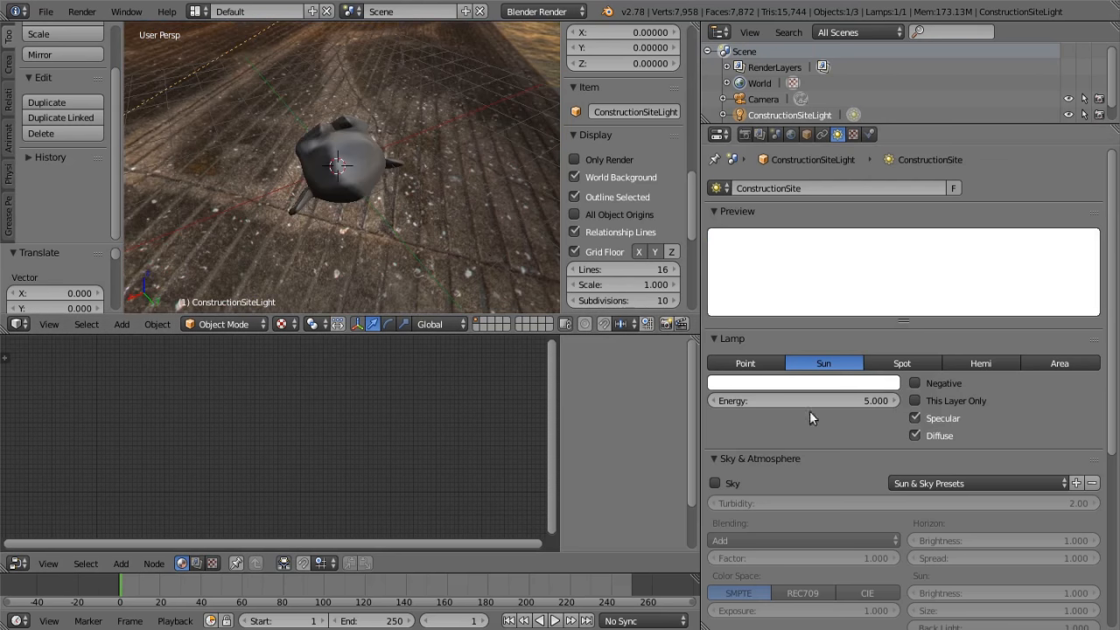
key("Return")
middle_click_drag(368, 201, 371, 90)
Select the monkey, frame all its nodes in the node editor, and show its material properties
right_click(354, 170)
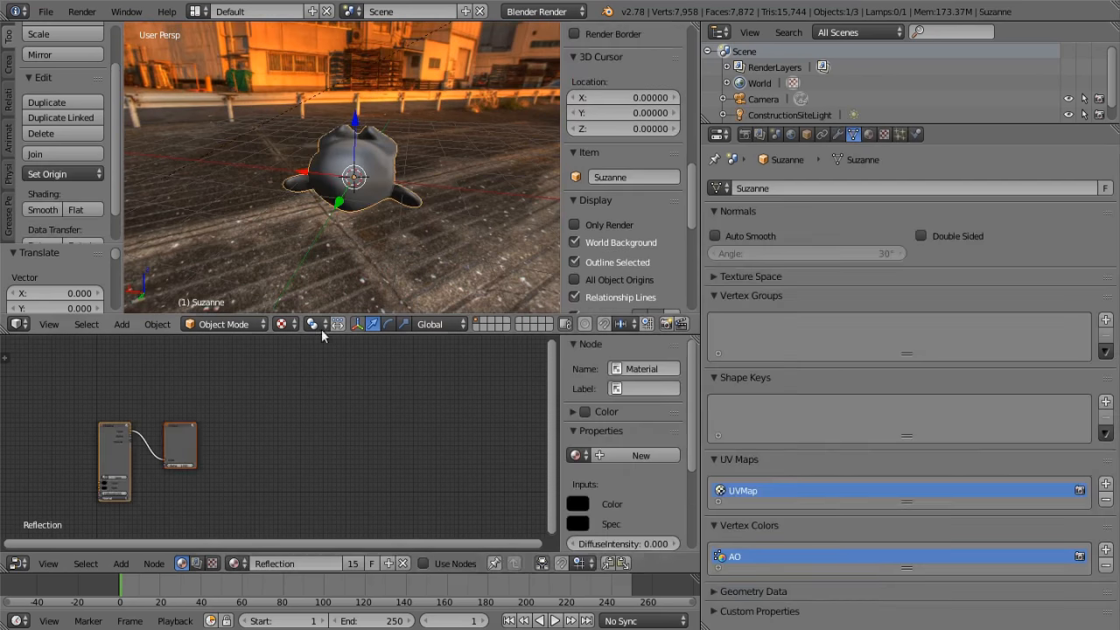
key("Home")
left_click(868, 134)
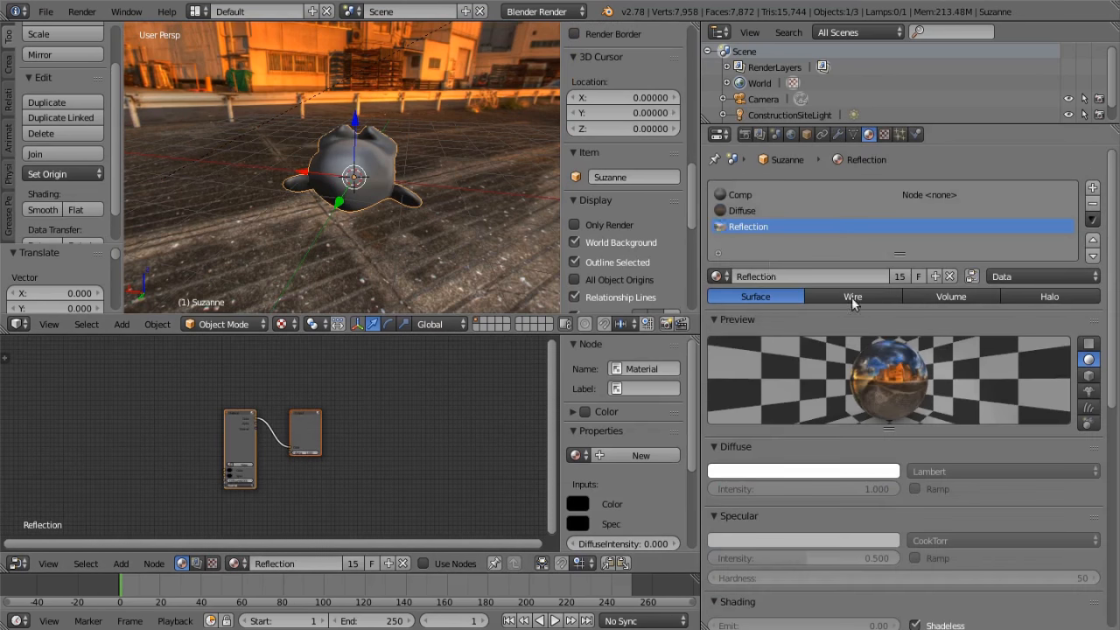
Add the Specularity node group to the Comp material and insert it between the Shadow Mask and Output nodes
left_click(735, 195)
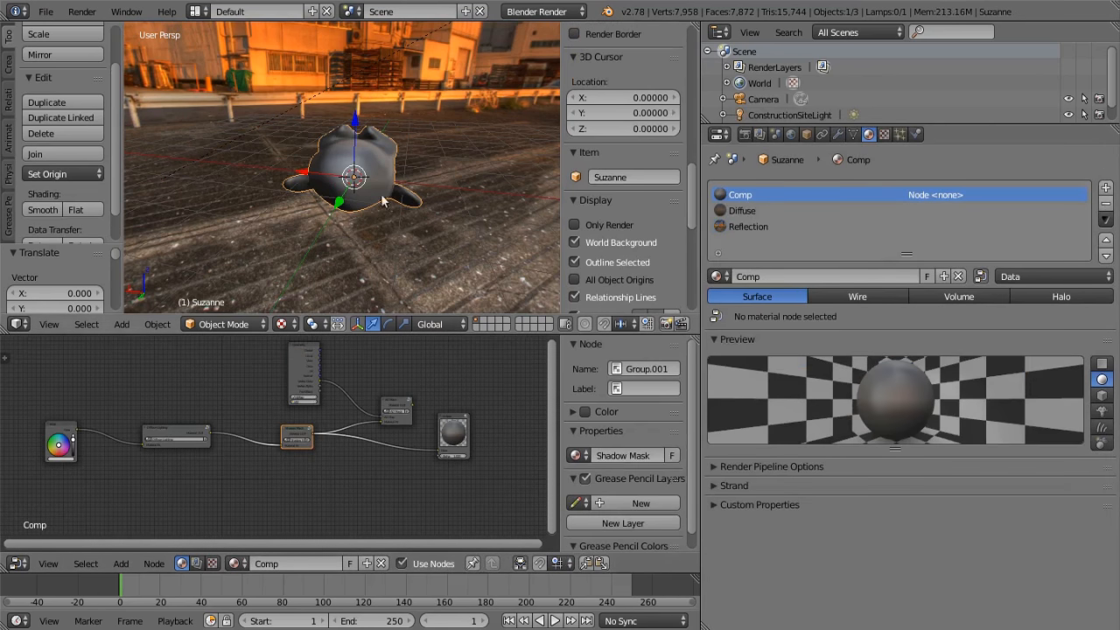
middle_click_drag(223, 382, 44, 376)
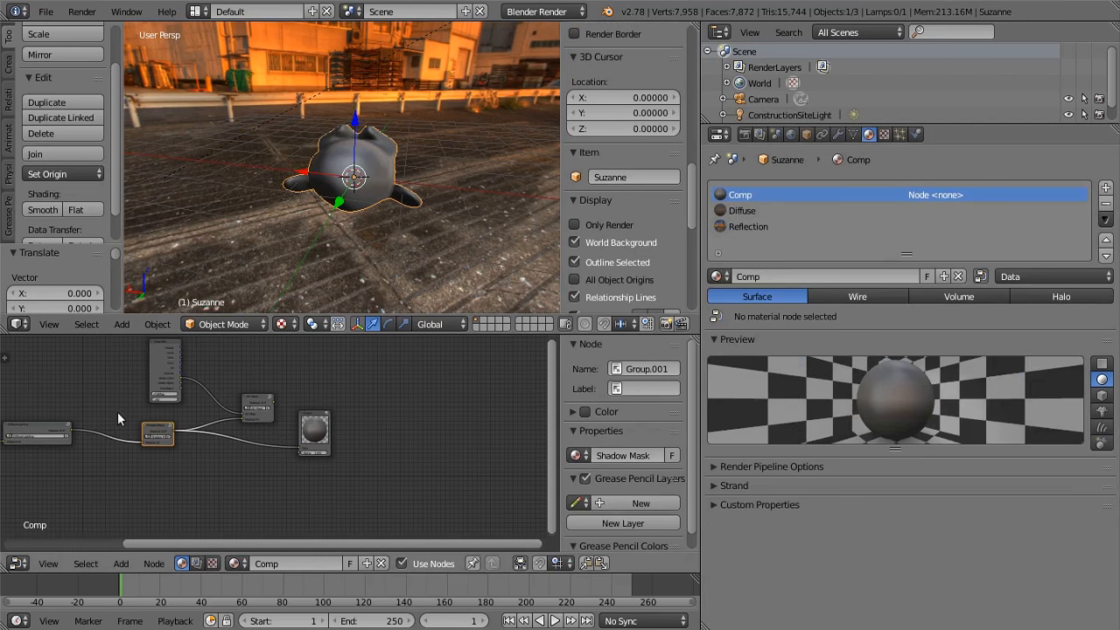
left_click(121, 564)
mouse_move(153, 464)
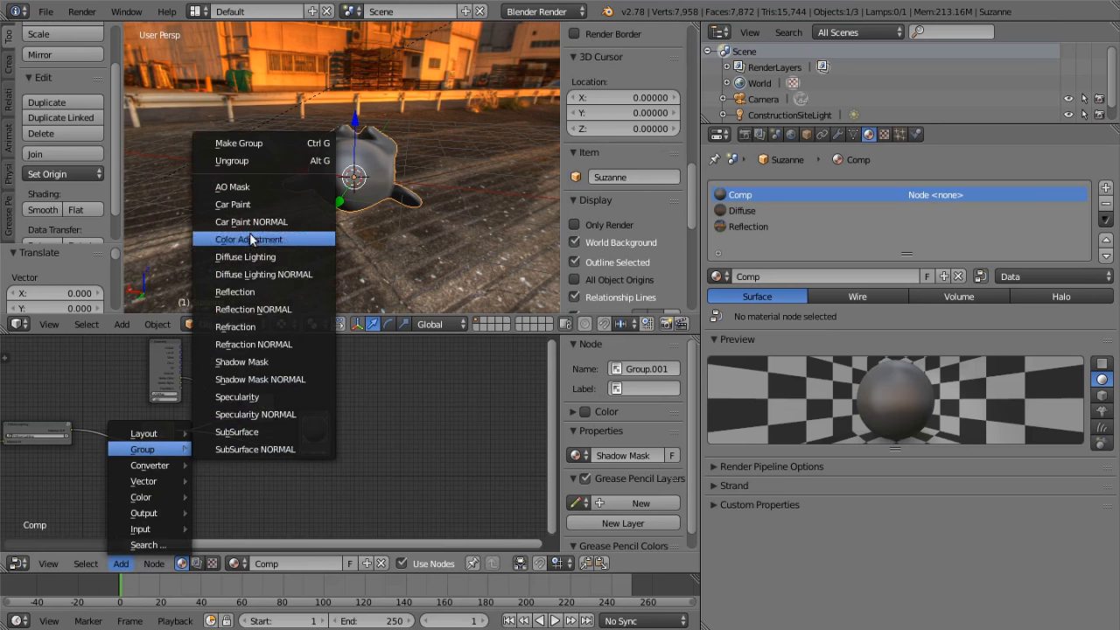
left_click(238, 396)
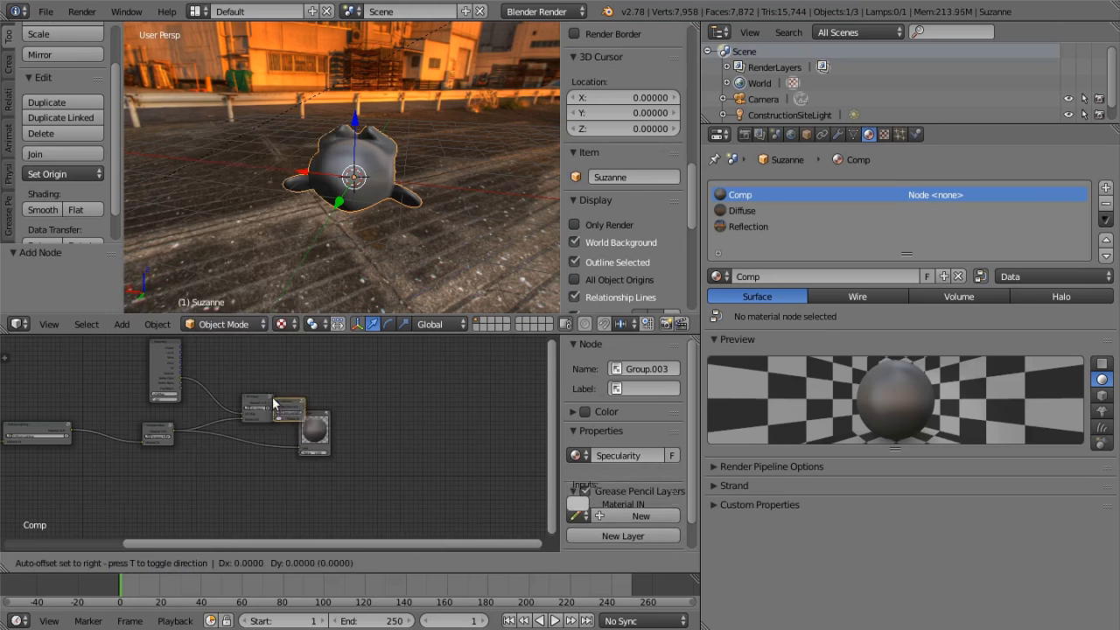
left_click(224, 472)
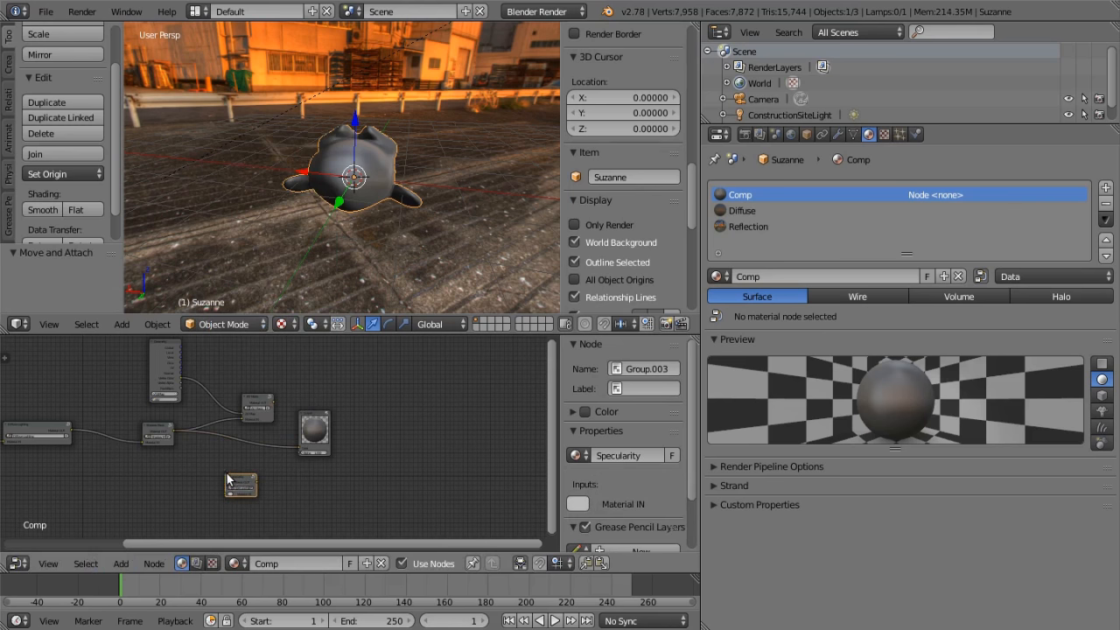
left_click_drag(243, 472, 246, 436)
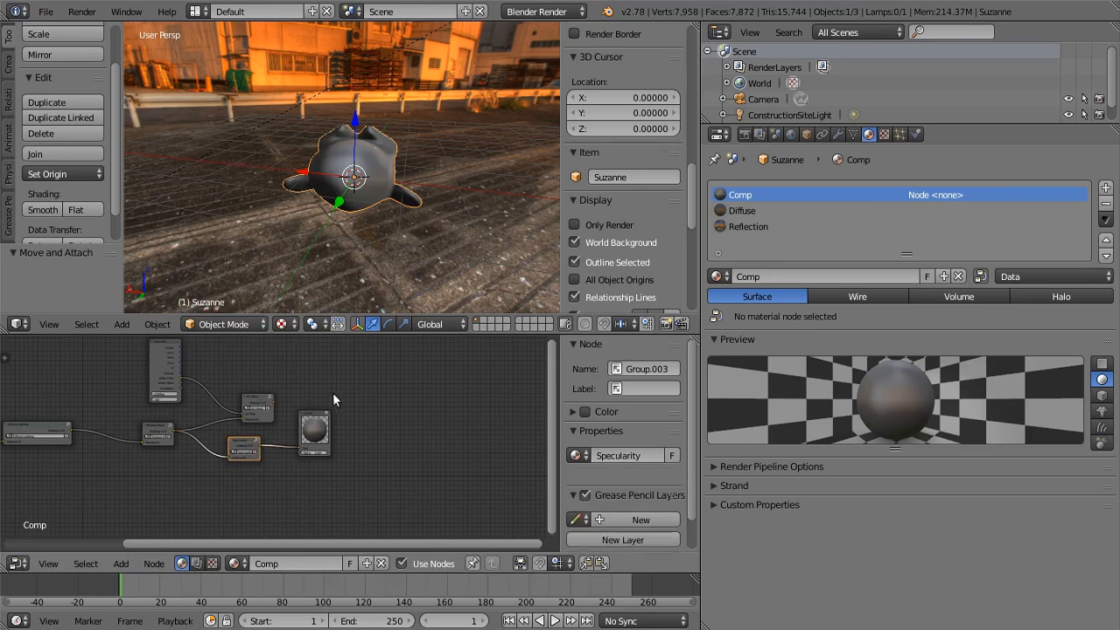
Examine the specular shading on the monkey from several angles
middle_click_drag(370, 233, 507, 258)
scroll(382, 210, "up", 3)
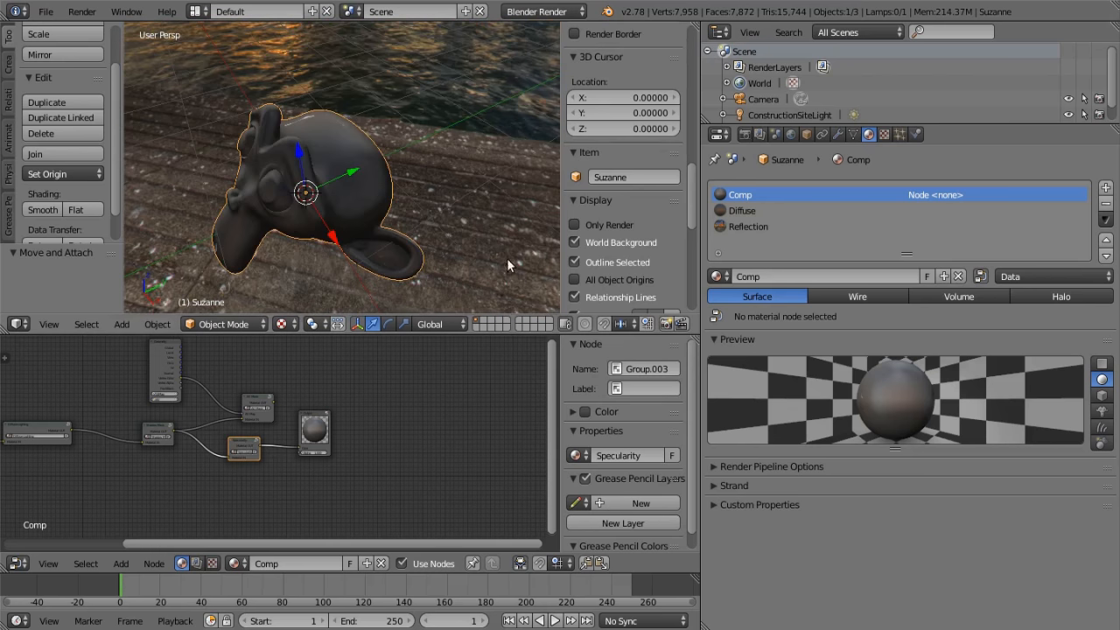
scroll(302, 427, "up", 3)
middle_click_drag(302, 428, 283, 384)
scroll(412, 382, "up", 6)
middle_click_drag(322, 184, 403, 137)
scroll(196, 446, "down", 4)
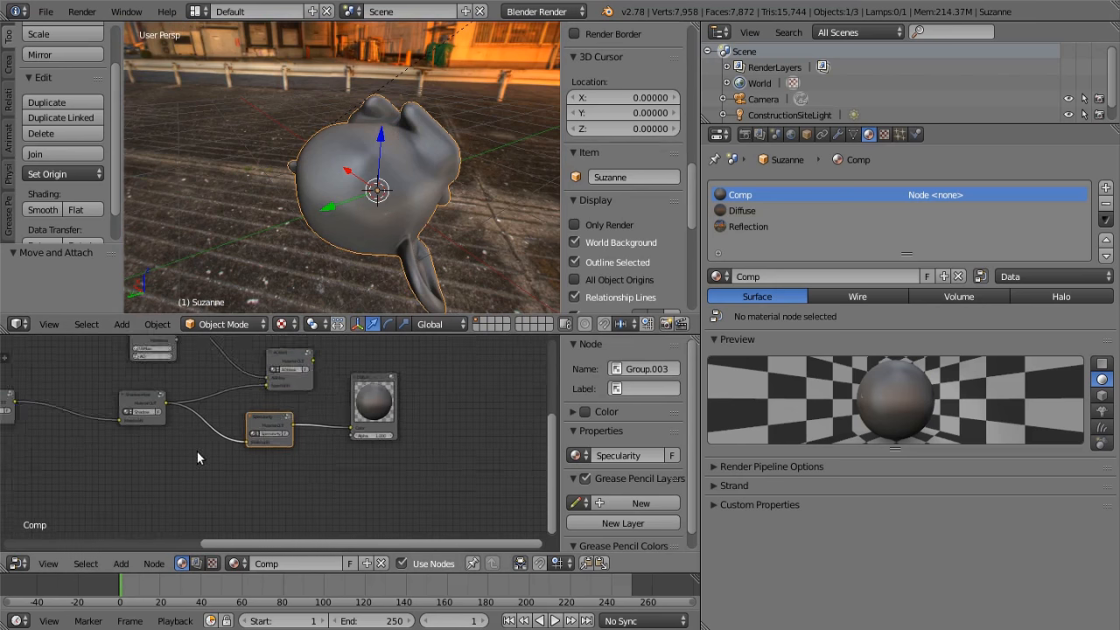
Add the Reflection node group below the Specularity node and link its material output to the Output node's color
left_click(122, 564)
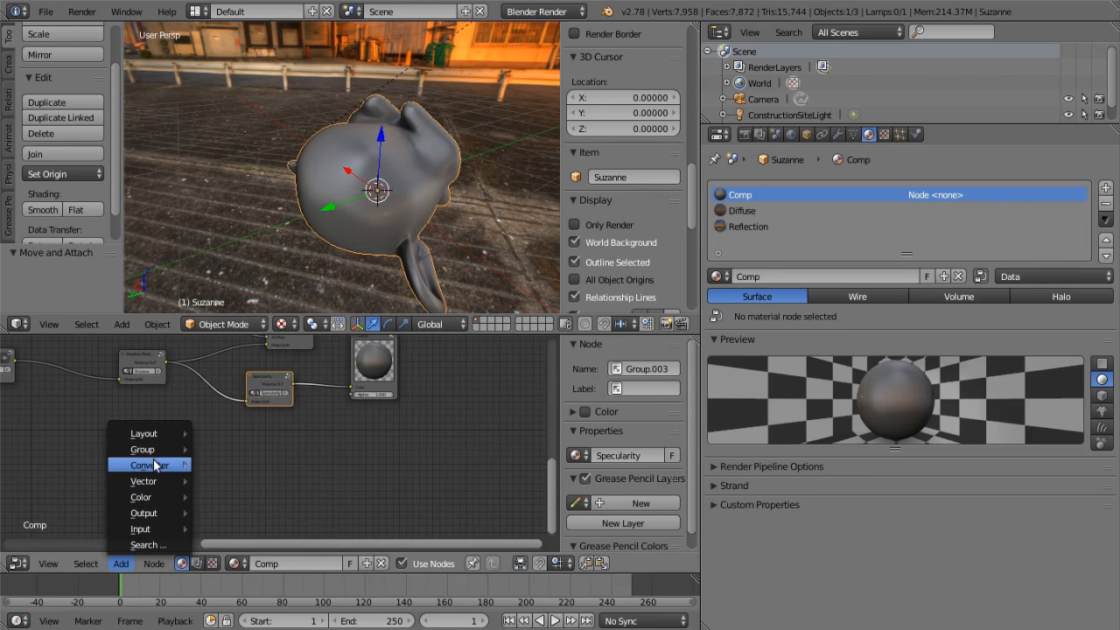
mouse_move(148, 449)
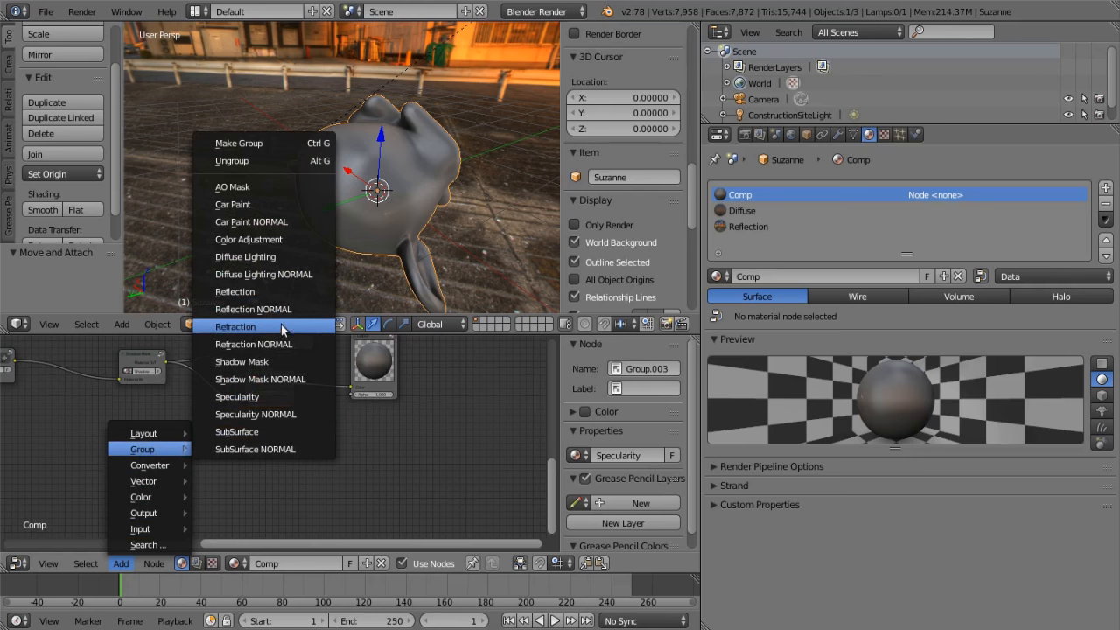
left_click(272, 293)
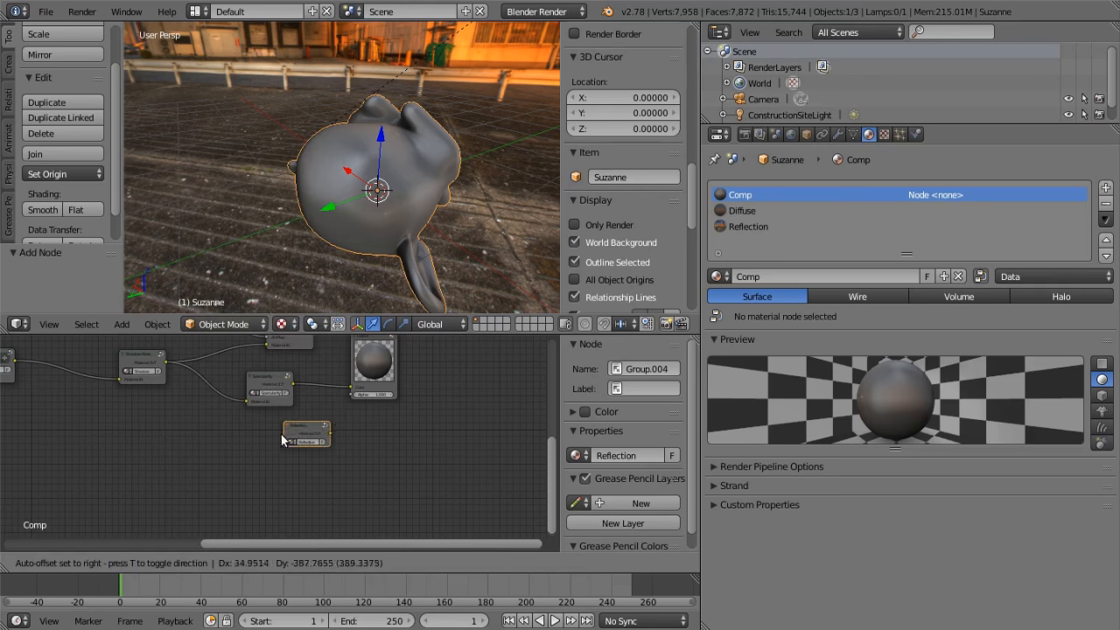
left_click(281, 444)
middle_click_drag(337, 436, 245, 479)
left_click_drag(234, 496, 308, 398)
left_click(281, 398)
Turn on Only Render for the 3D view and inspect the reflections on the monkey from several angles
middle_click_drag(402, 234, 218, 130)
scroll(330, 182, "down", 3)
middle_click_drag(333, 182, 486, 245)
left_click(575, 225)
middle_click_drag(543, 214, 314, 306)
scroll(323, 472, "down", 2)
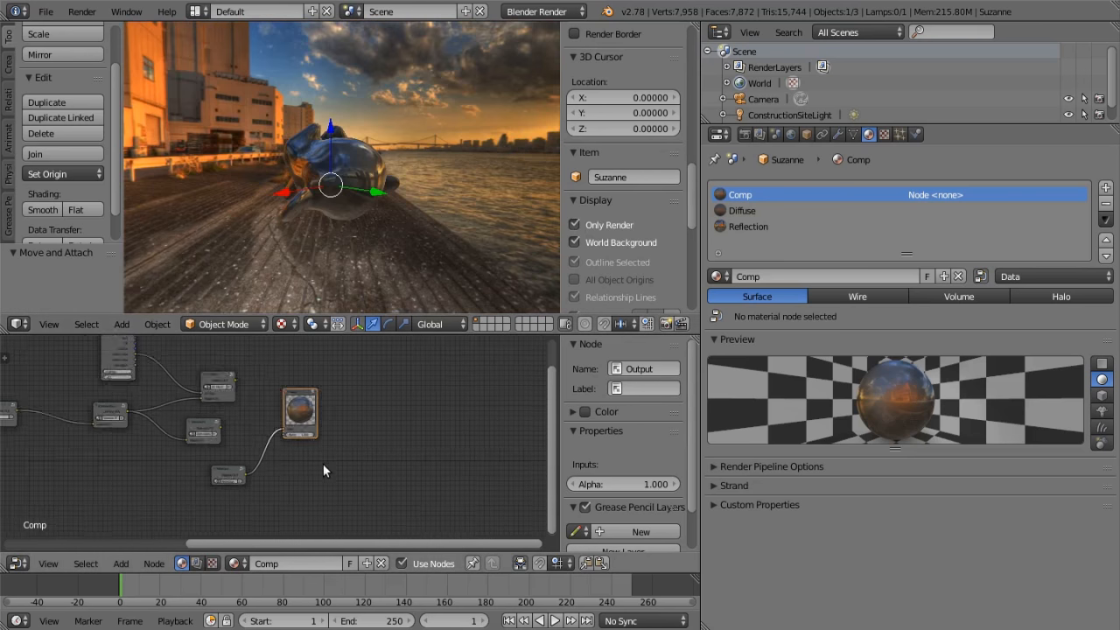
Add the Refraction node group beside the Reflection node, make room before the Output node, and link Refraction to its color
middle_click_drag(323, 472, 270, 467)
left_click(121, 563)
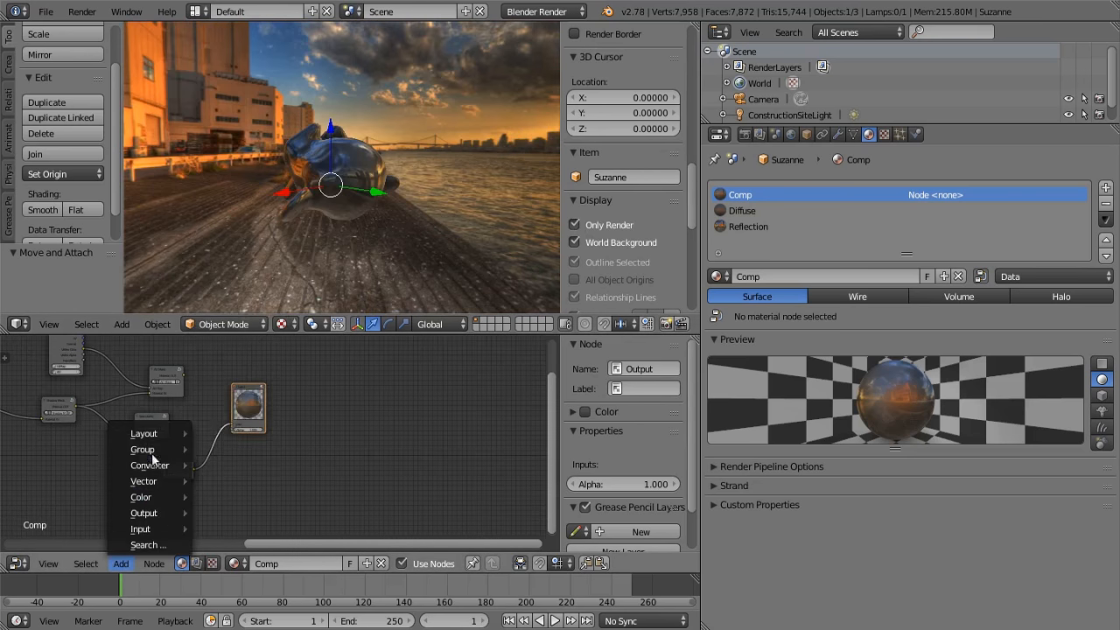
mouse_move(168, 453)
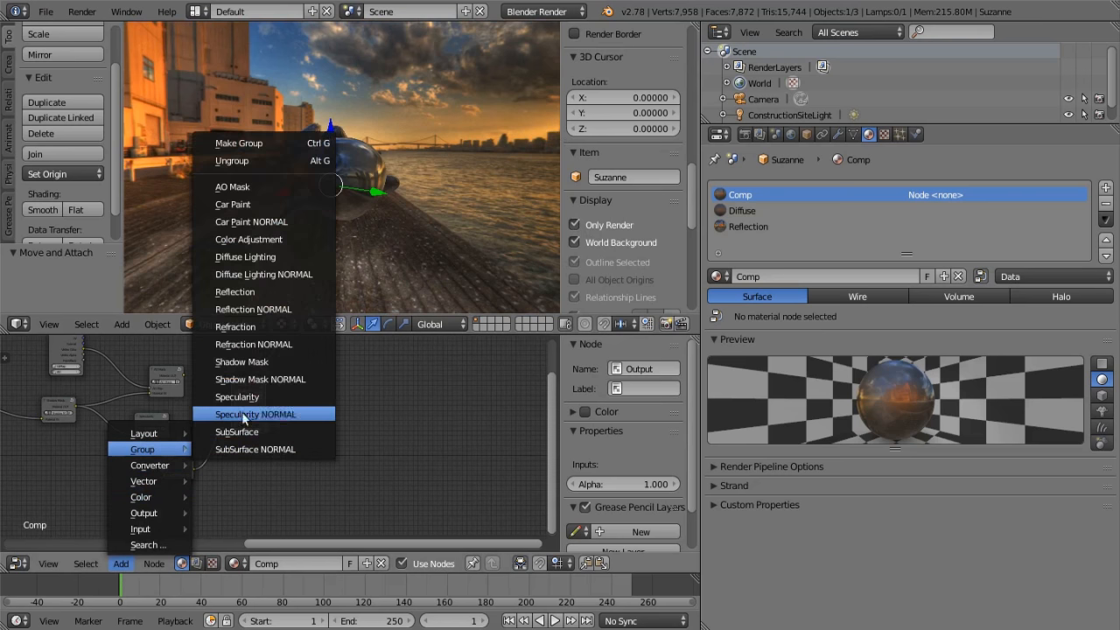
left_click(245, 334)
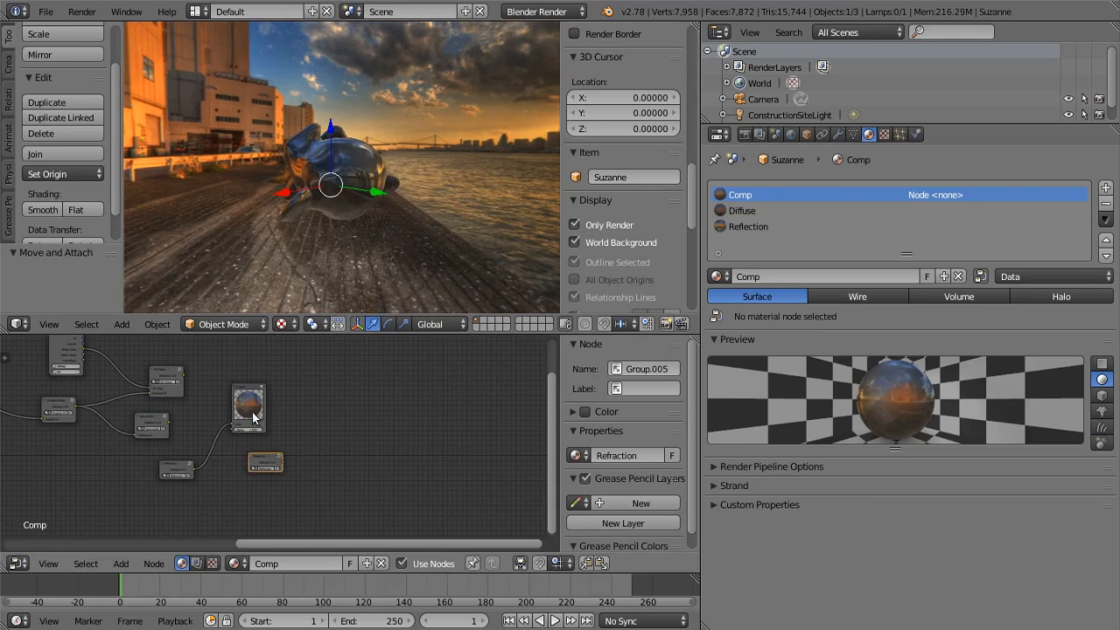
left_click_drag(245, 386, 393, 379)
scroll(337, 446, "up", 5)
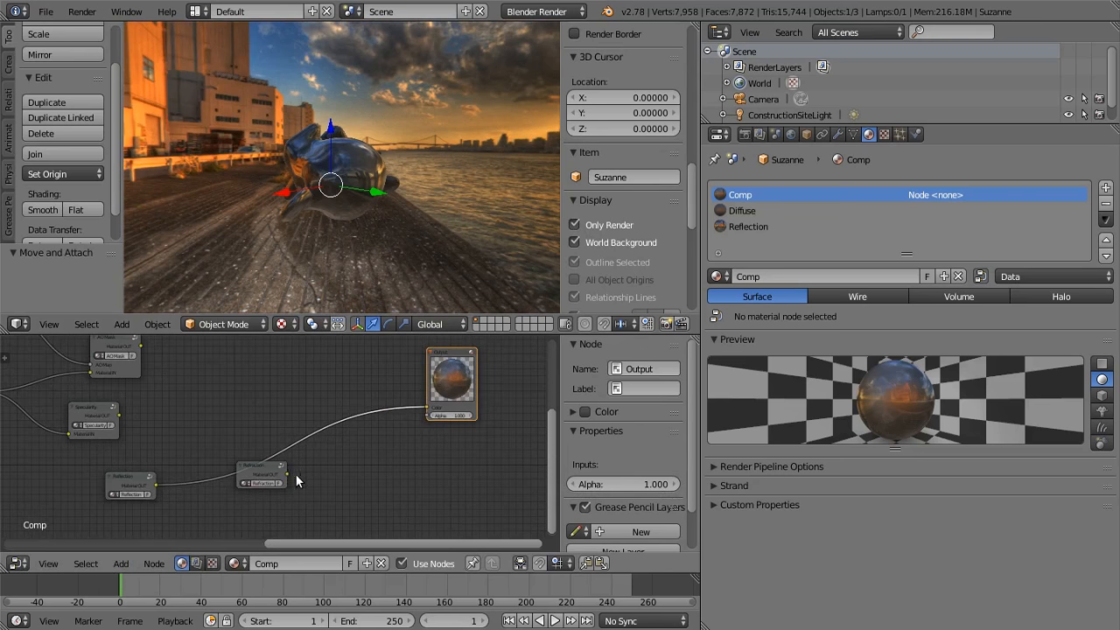
left_click_drag(288, 472, 428, 407)
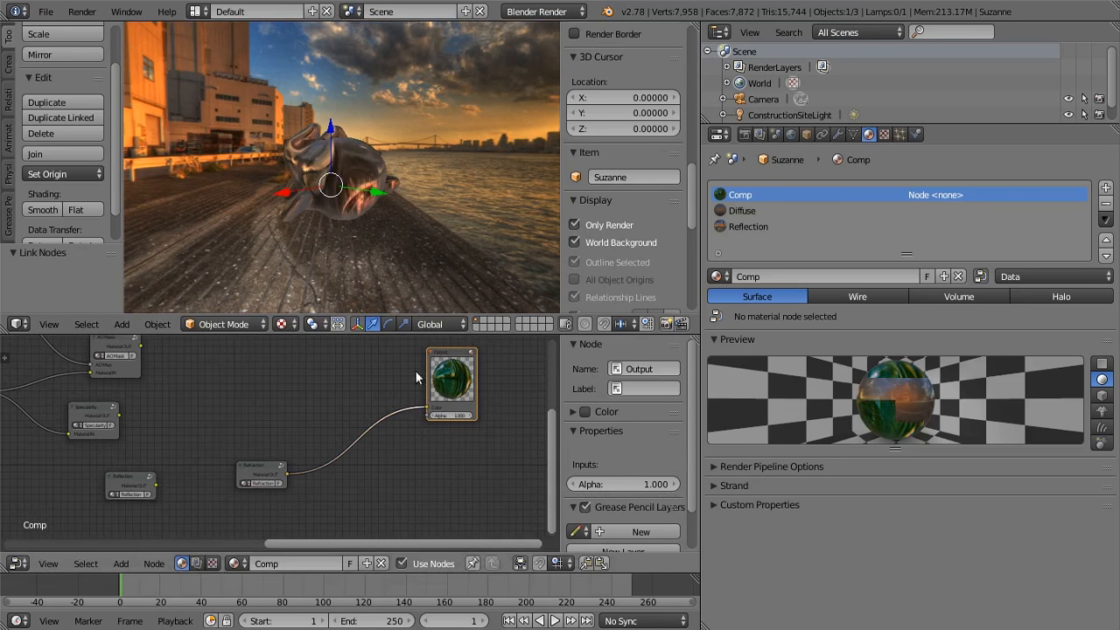
Examine the refraction effect on the monkey against the ground, buildings and water from several angles
middle_click_drag(400, 230, 373, 238)
middle_click_drag(231, 263, 499, 80)
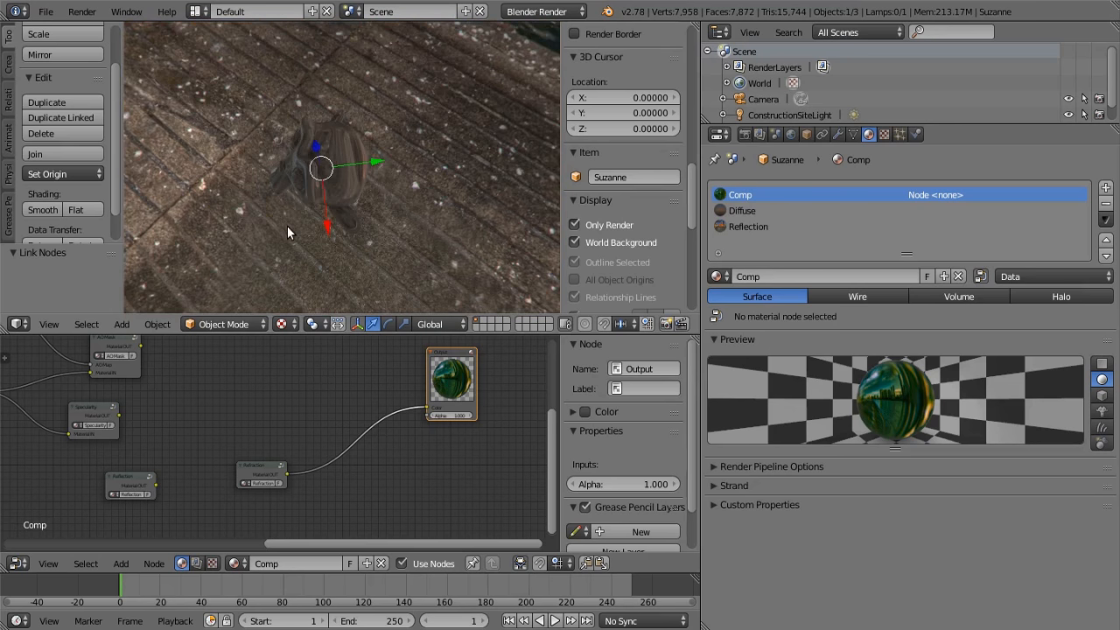
middle_click_drag(362, 241, 384, 52)
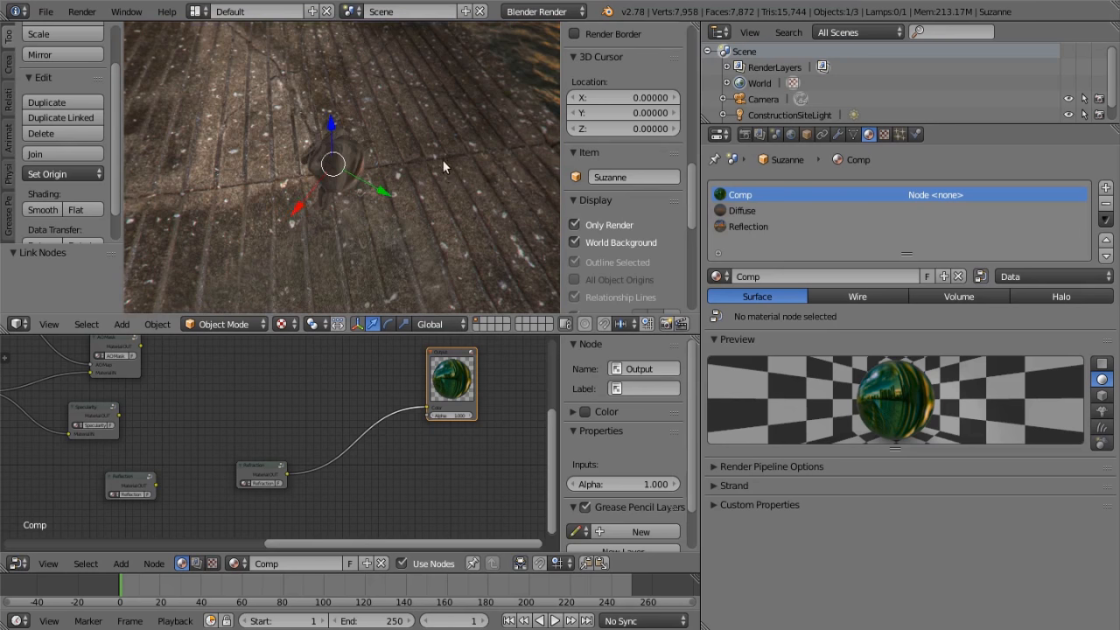
middle_click_drag(450, 173, 280, 291)
scroll(384, 423, "down", 2)
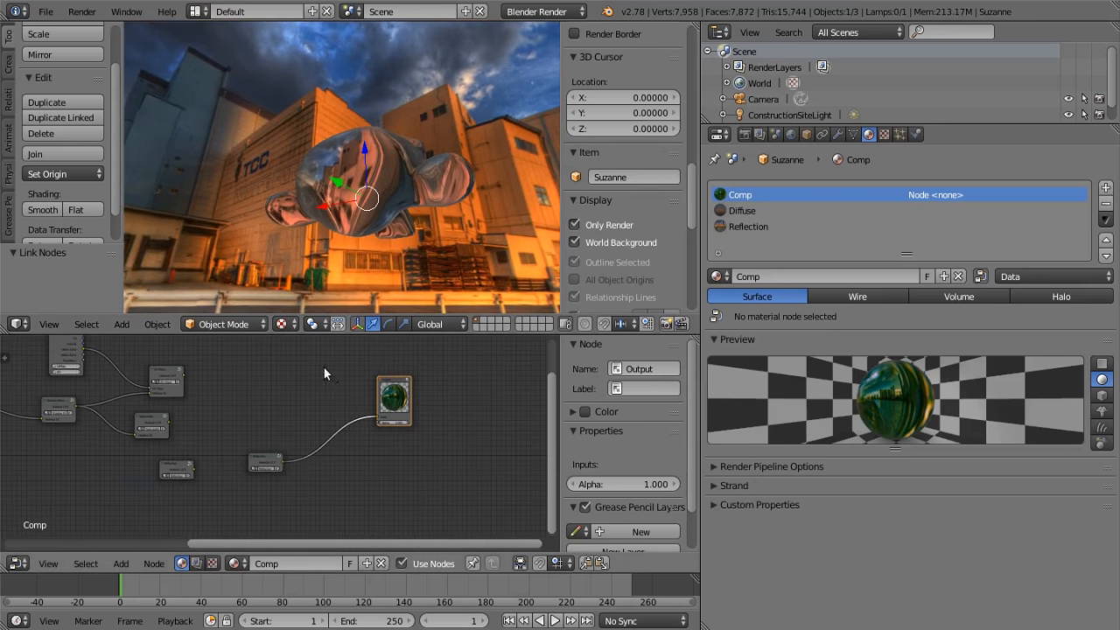
middle_click_drag(343, 365, 285, 398)
scroll(196, 444, "down", 1)
middle_click_drag(196, 445, 415, 433)
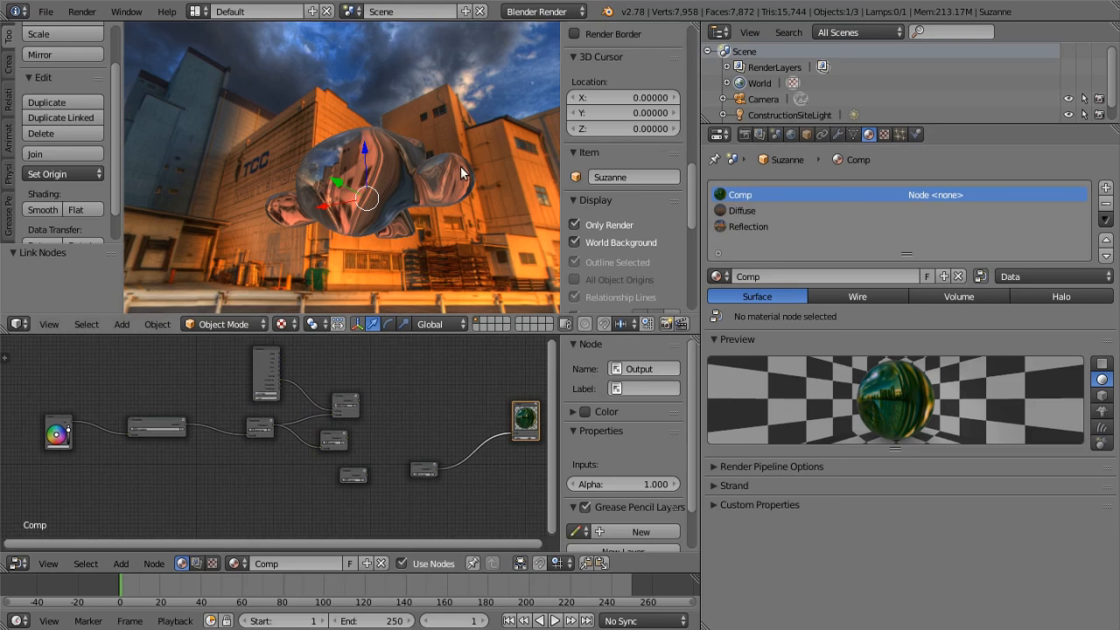
middle_click_drag(460, 166, 330, 256)
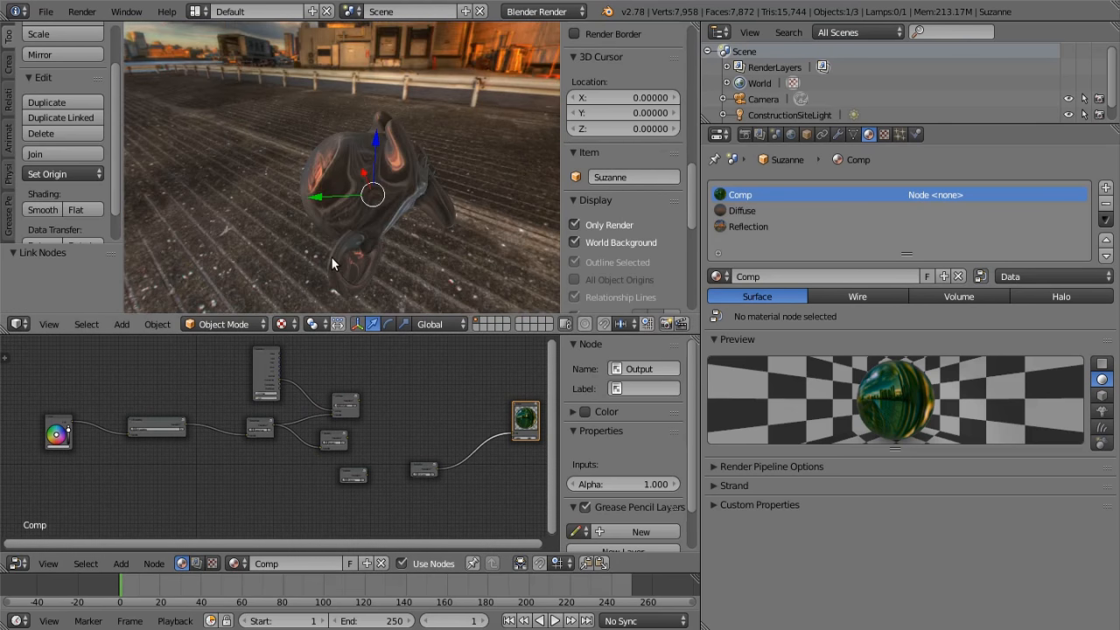
middle_click_drag(395, 123, 343, 124)
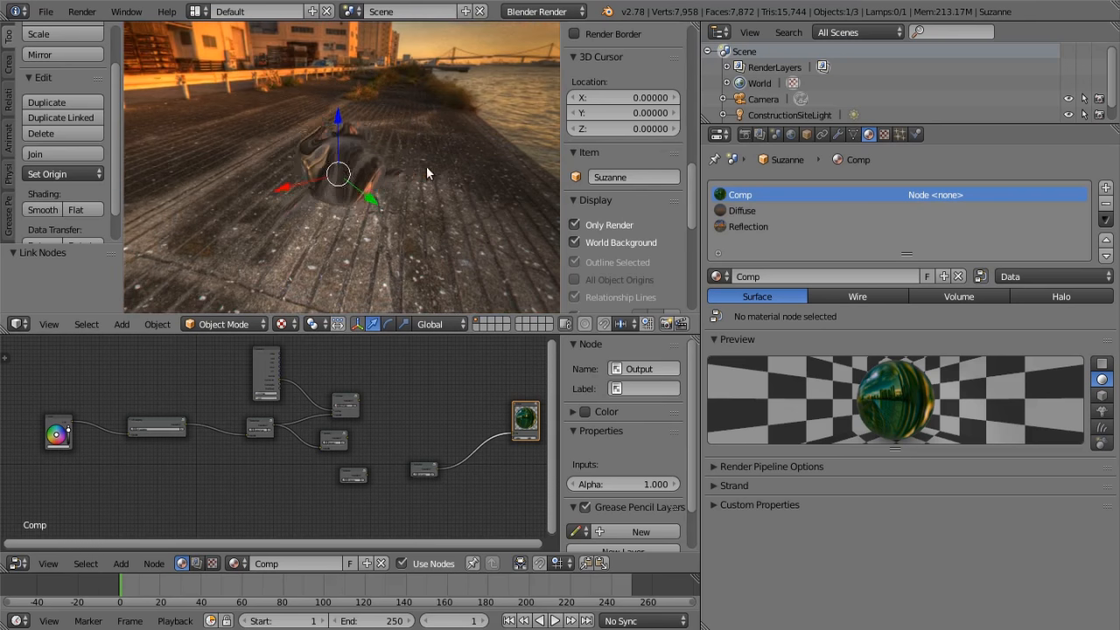